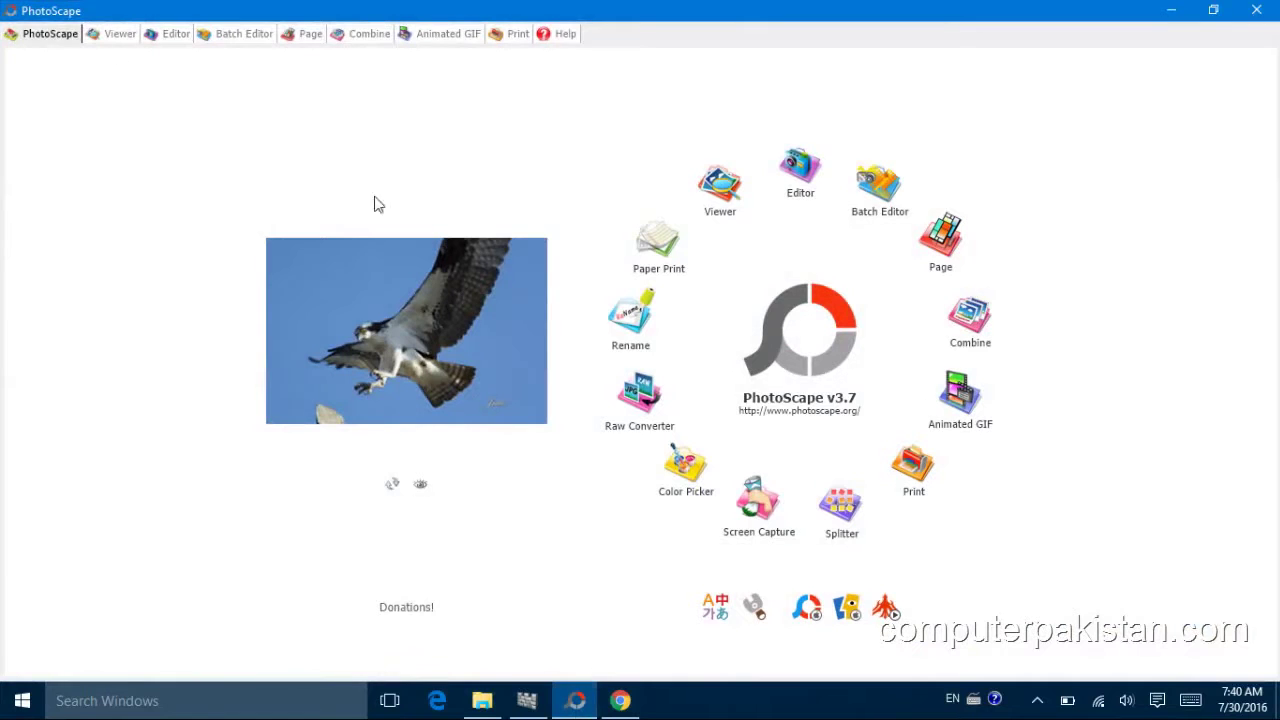
Switch to Chrome and search Google for "photoscape download".
{"action": "left_click", "coordinate": [1171, 10]}
{"action": "left_click", "coordinate": [638, 692]}
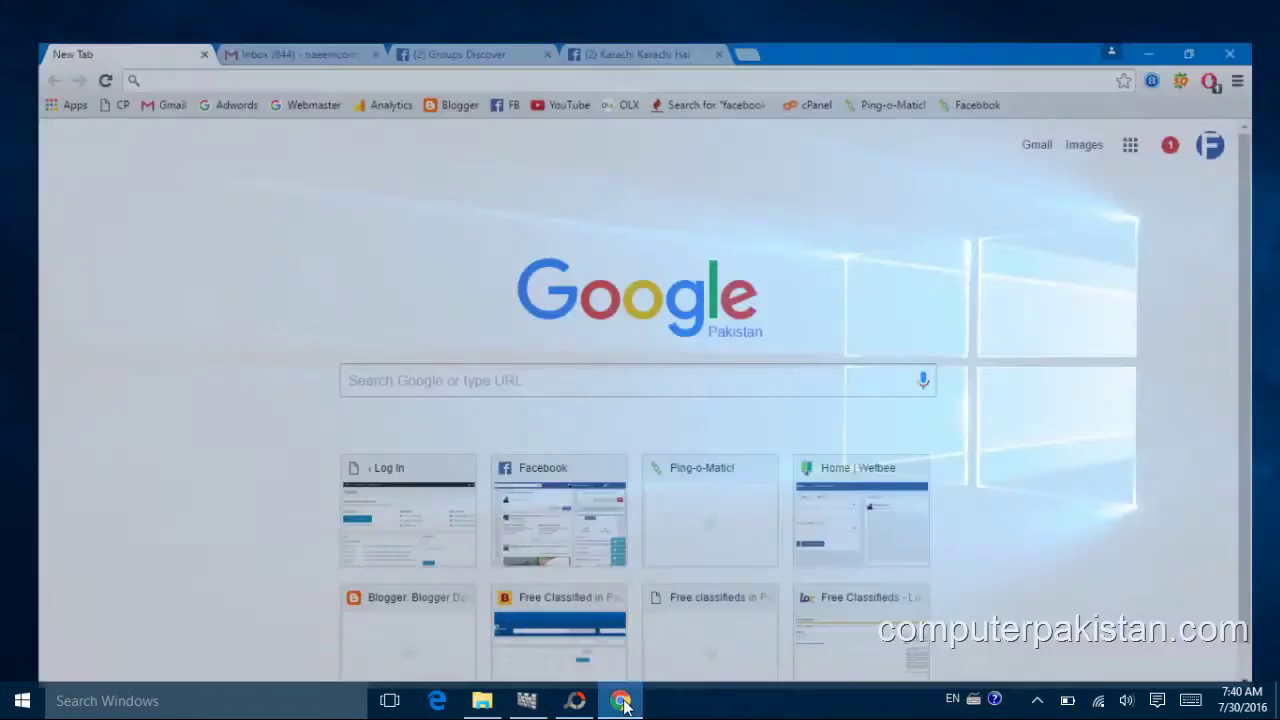
{"action": "left_click", "coordinate": [424, 355]}
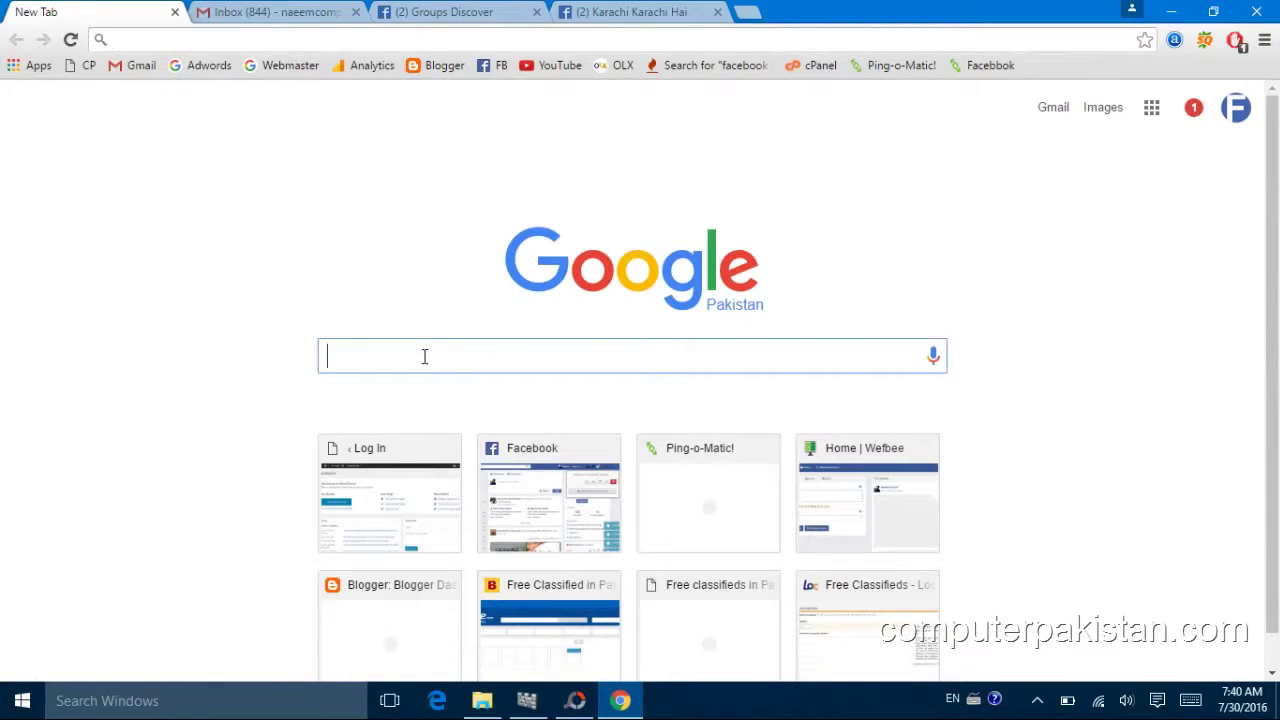
{"action": "type", "text": "photo"}
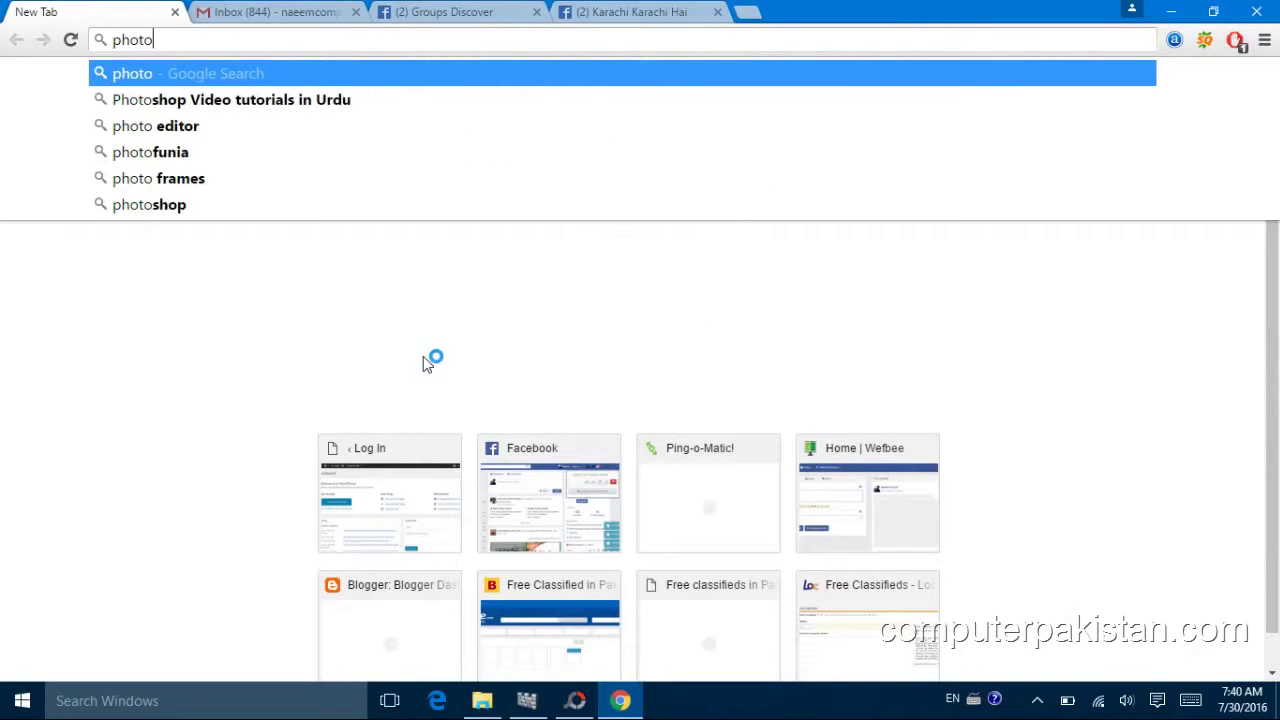
{"action": "type", "text": "sca"}
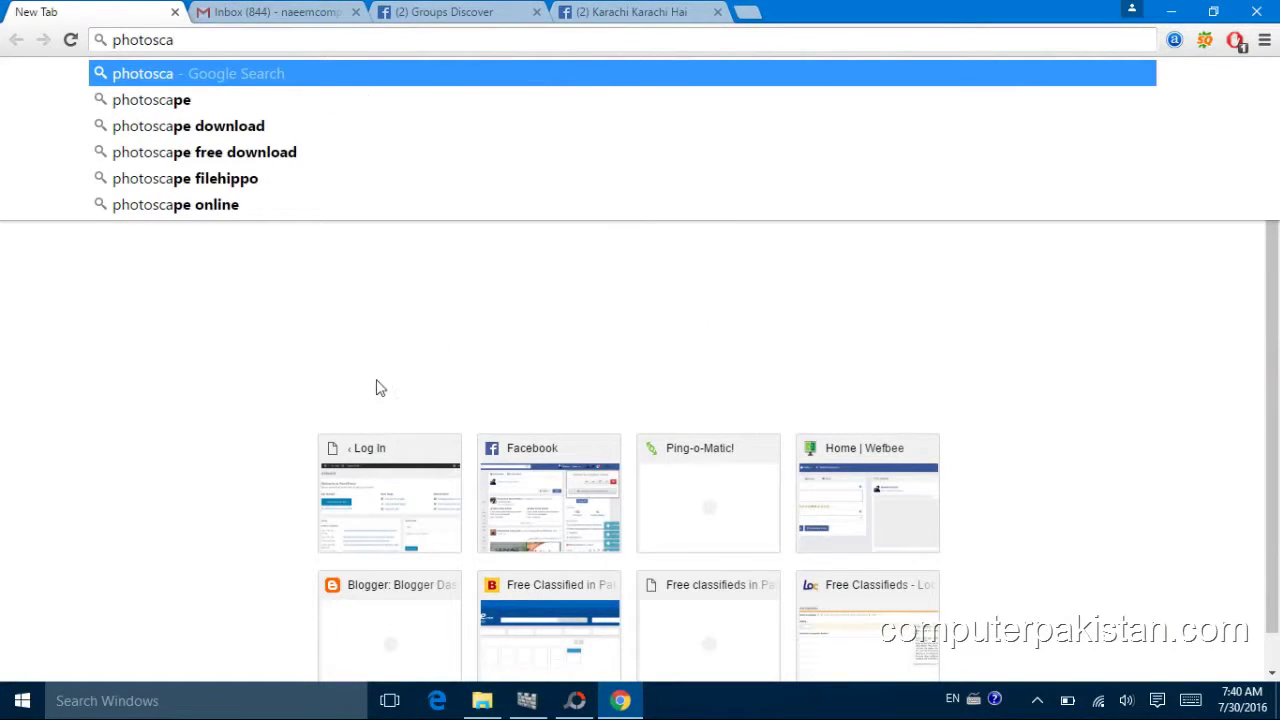
{"action": "left_click", "coordinate": [215, 125]}
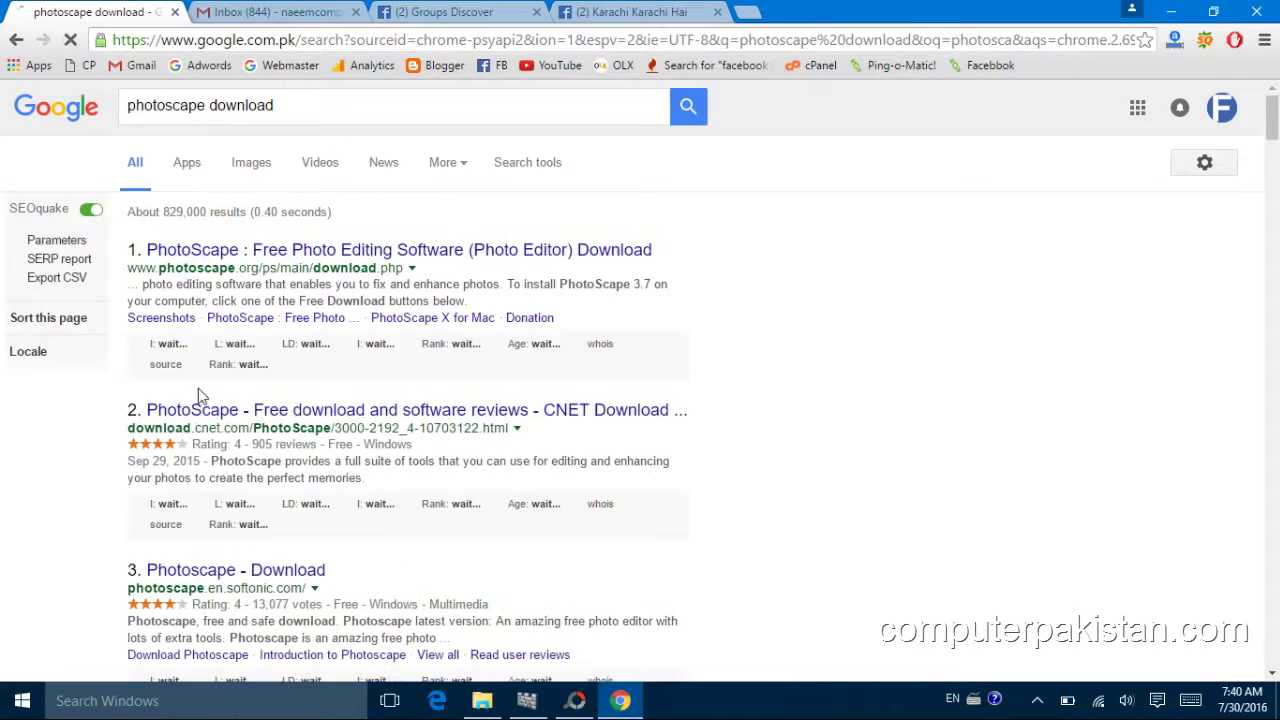
Open the CNET Download result for PhotoScape in a new tab and view its download page.
{"action": "right_click", "coordinate": [305, 418]}
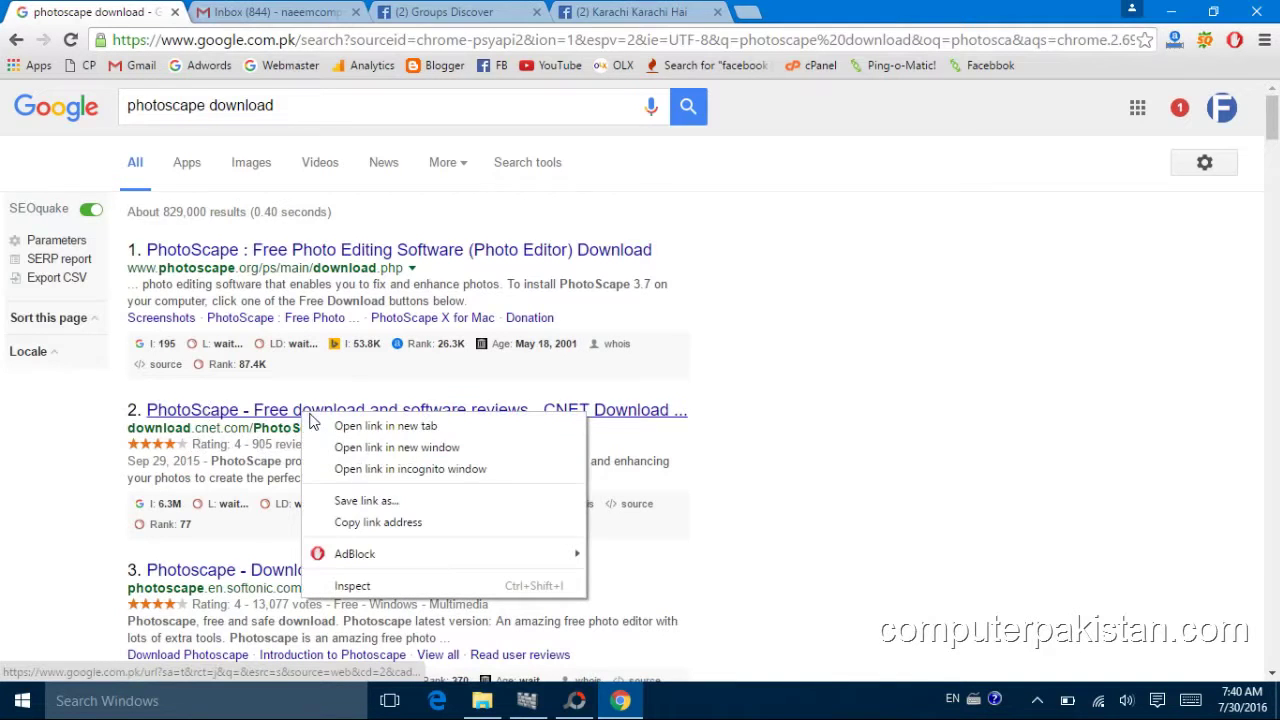
{"action": "left_click", "coordinate": [365, 423]}
{"action": "left_click", "coordinate": [275, 12]}
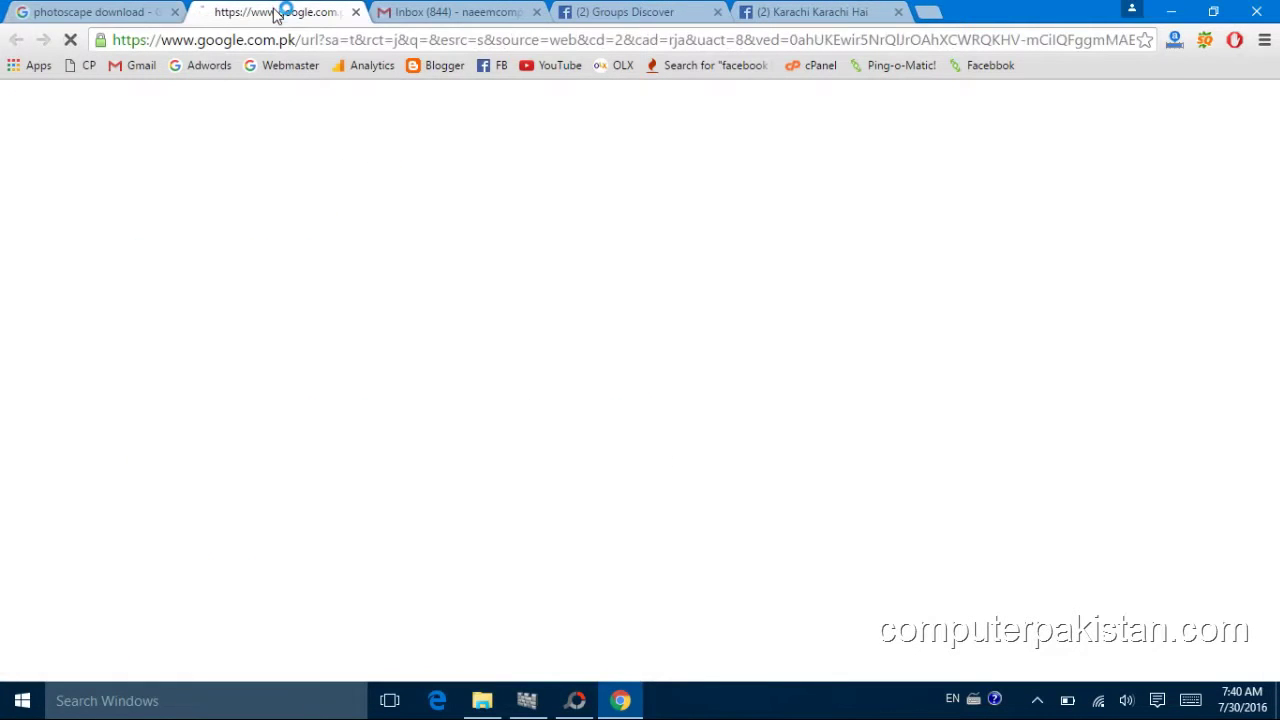
{"action": "left_click", "coordinate": [90, 12]}
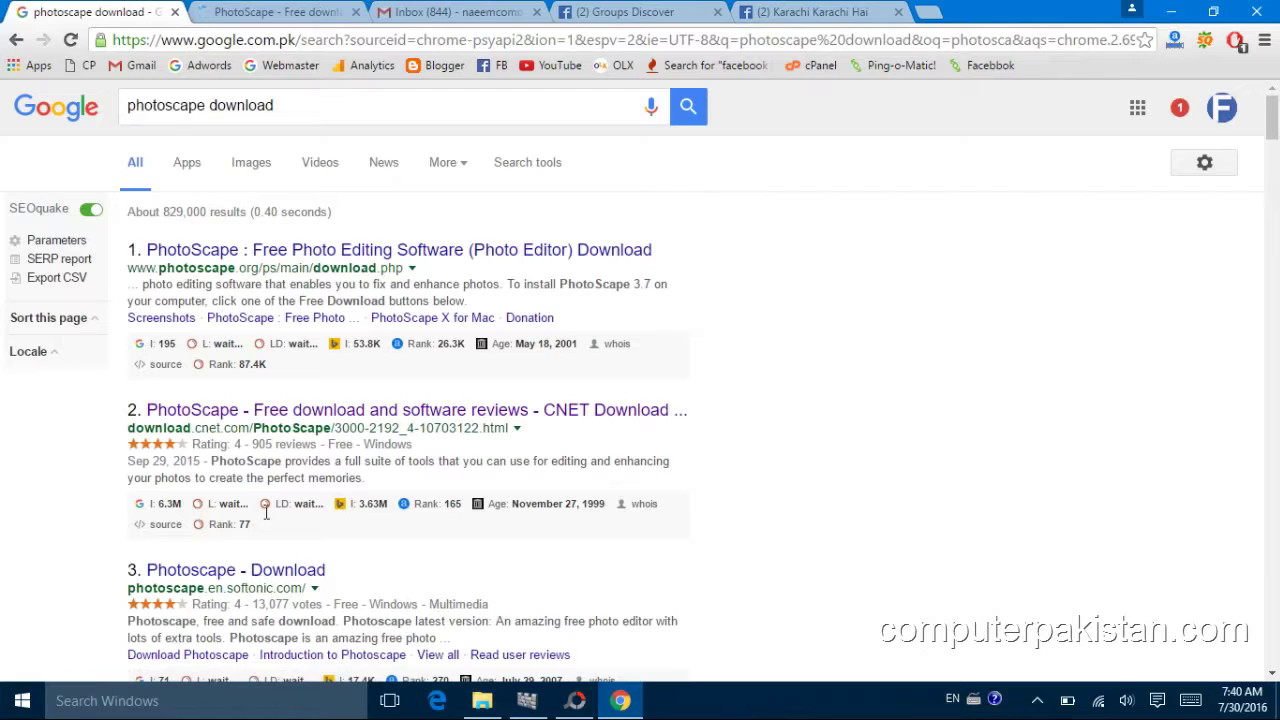
{"action": "left_click", "coordinate": [290, 14]}
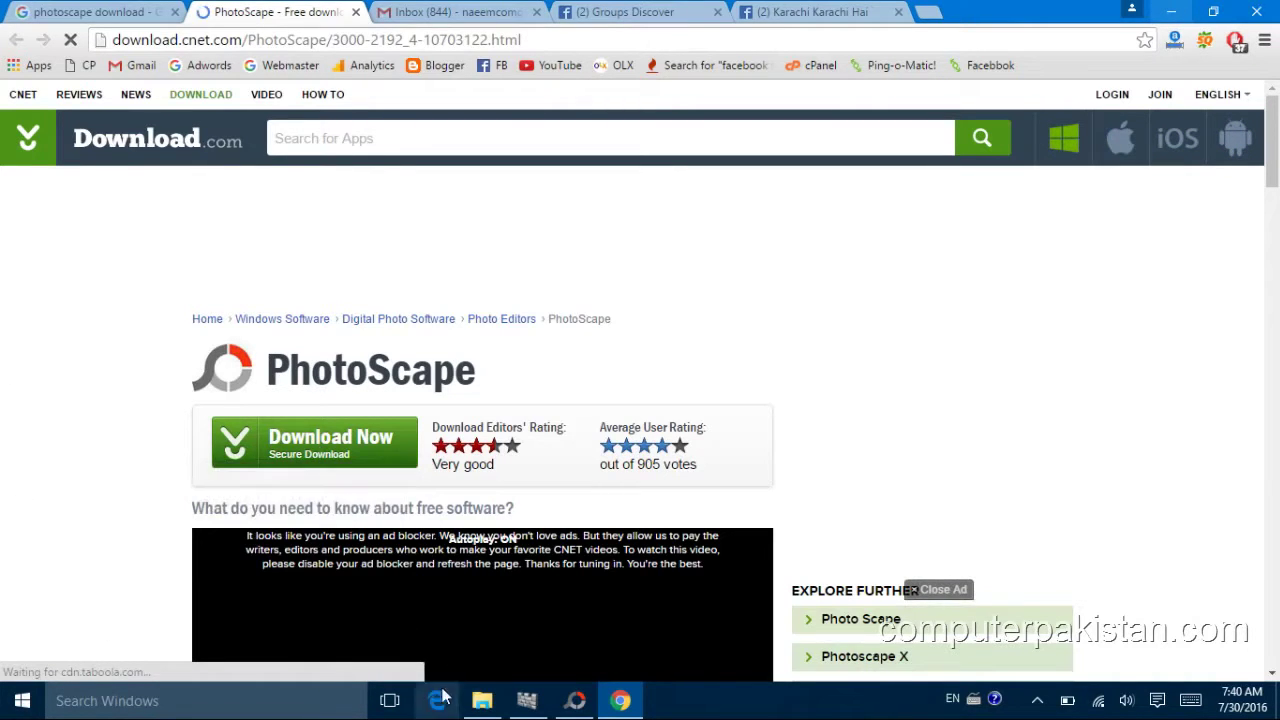
Switch to PhotoScape and open its Editor.
{"action": "left_click", "coordinate": [575, 701]}
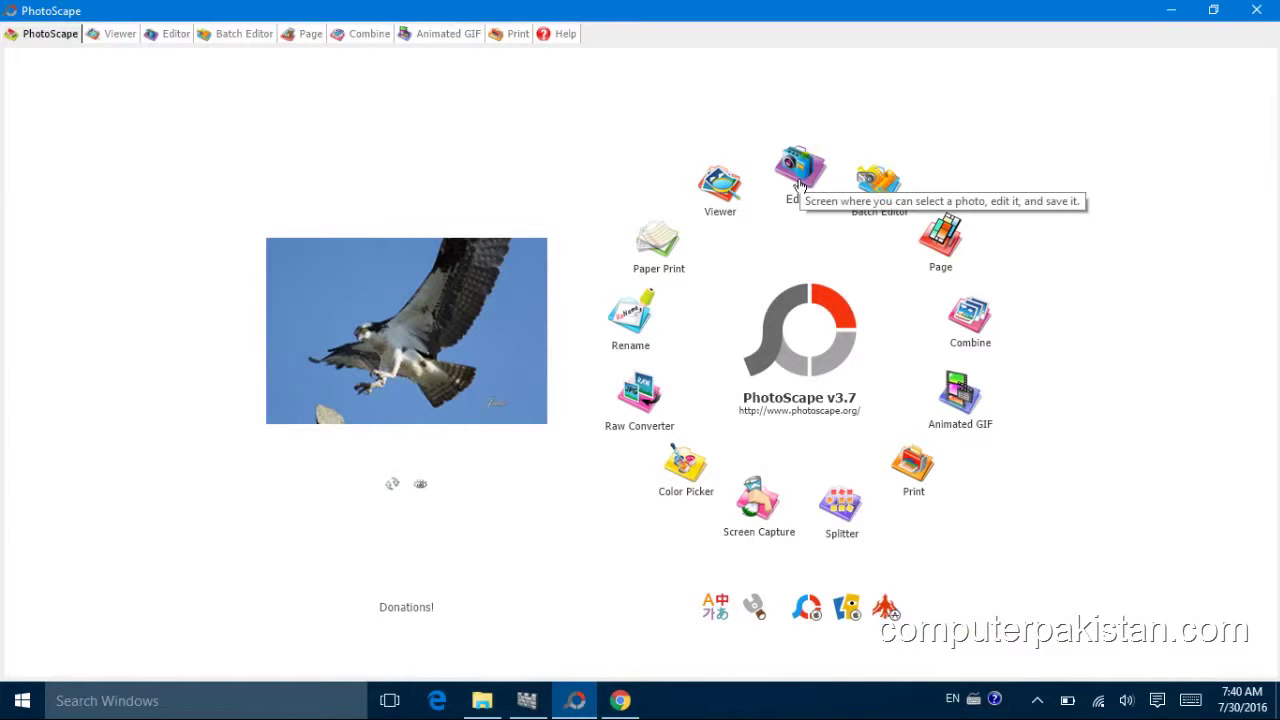
{"action": "left_click", "coordinate": [805, 195]}
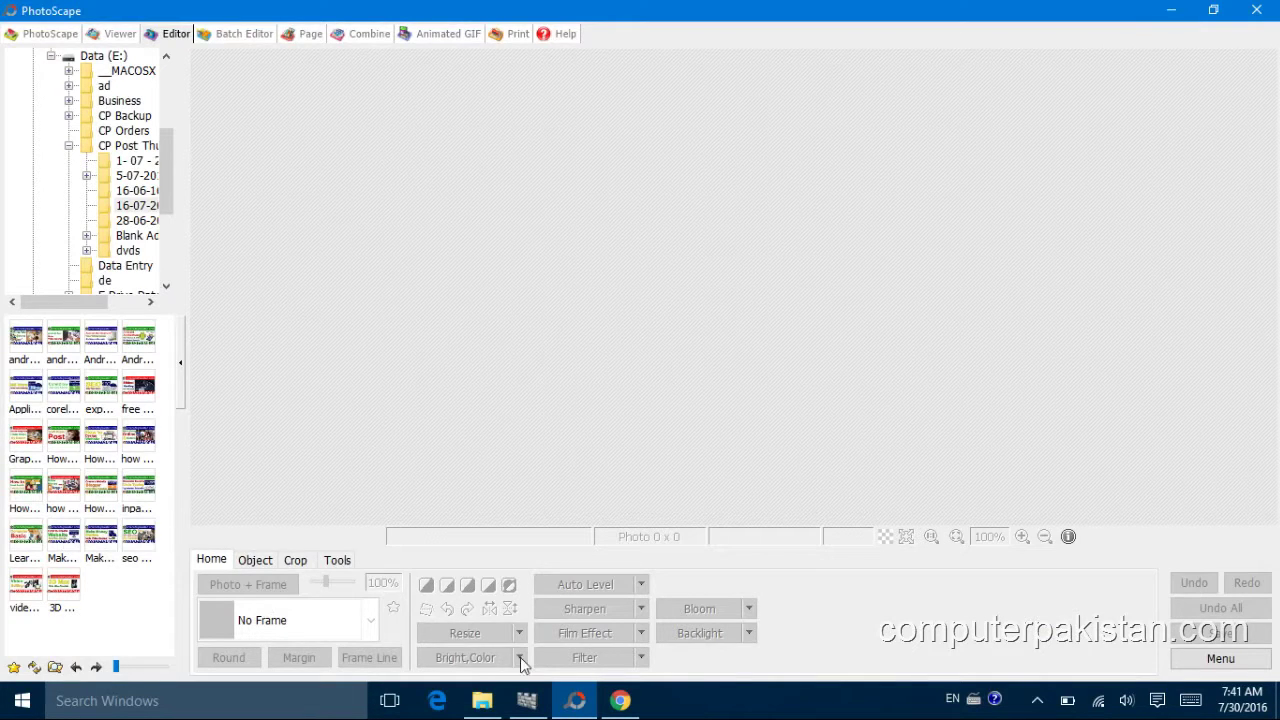
Switch back to Chrome and show the image results for the "photoscape download" search.
{"action": "left_click", "coordinate": [620, 702]}
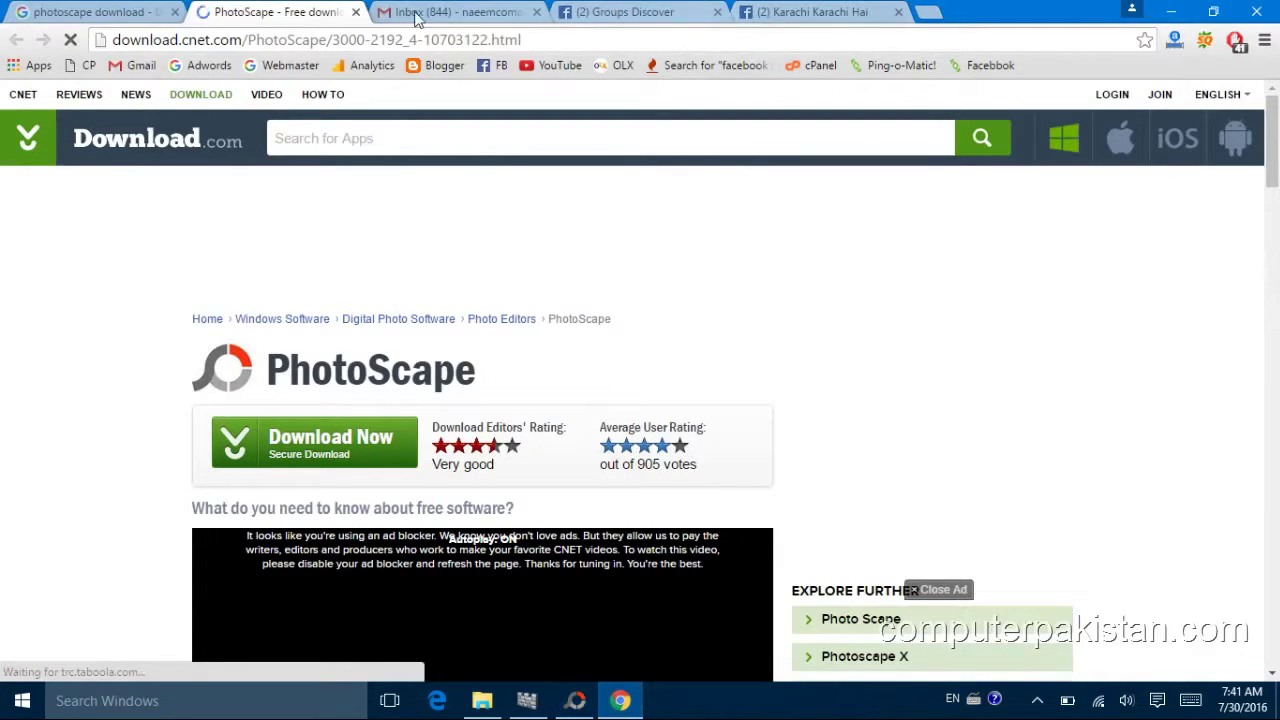
{"action": "left_click", "coordinate": [55, 13]}
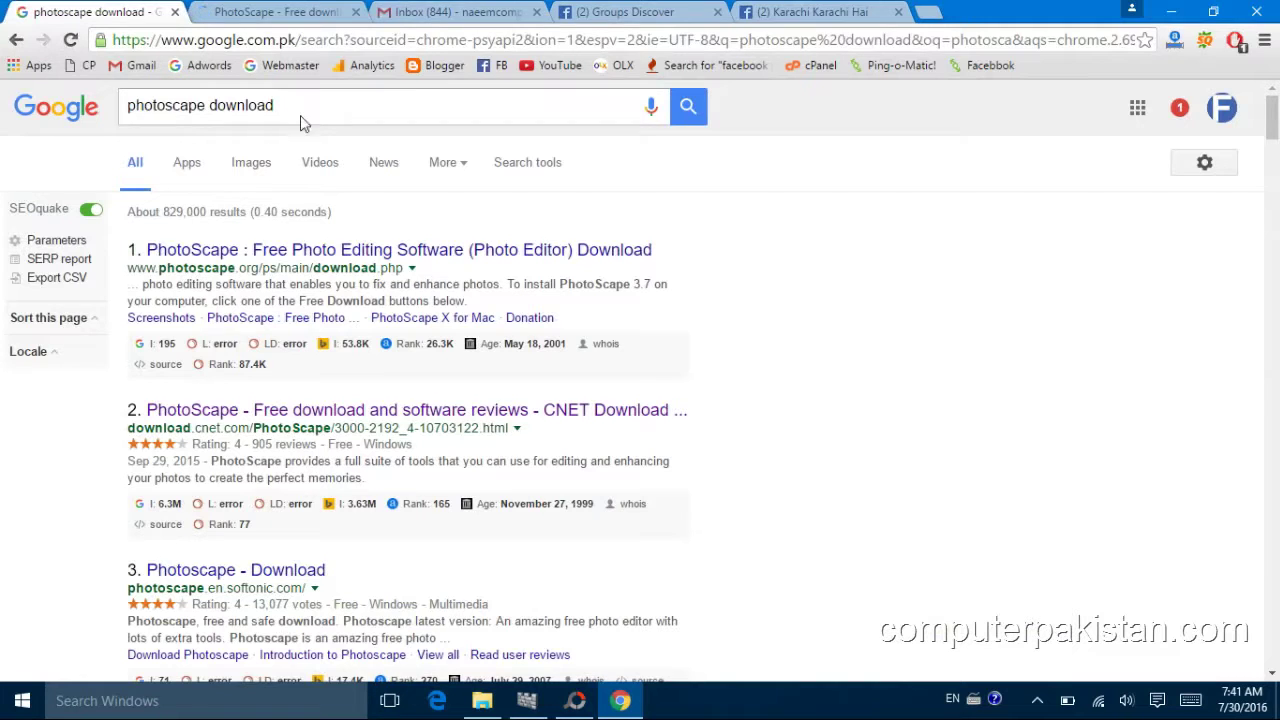
{"action": "left_click", "coordinate": [250, 164]}
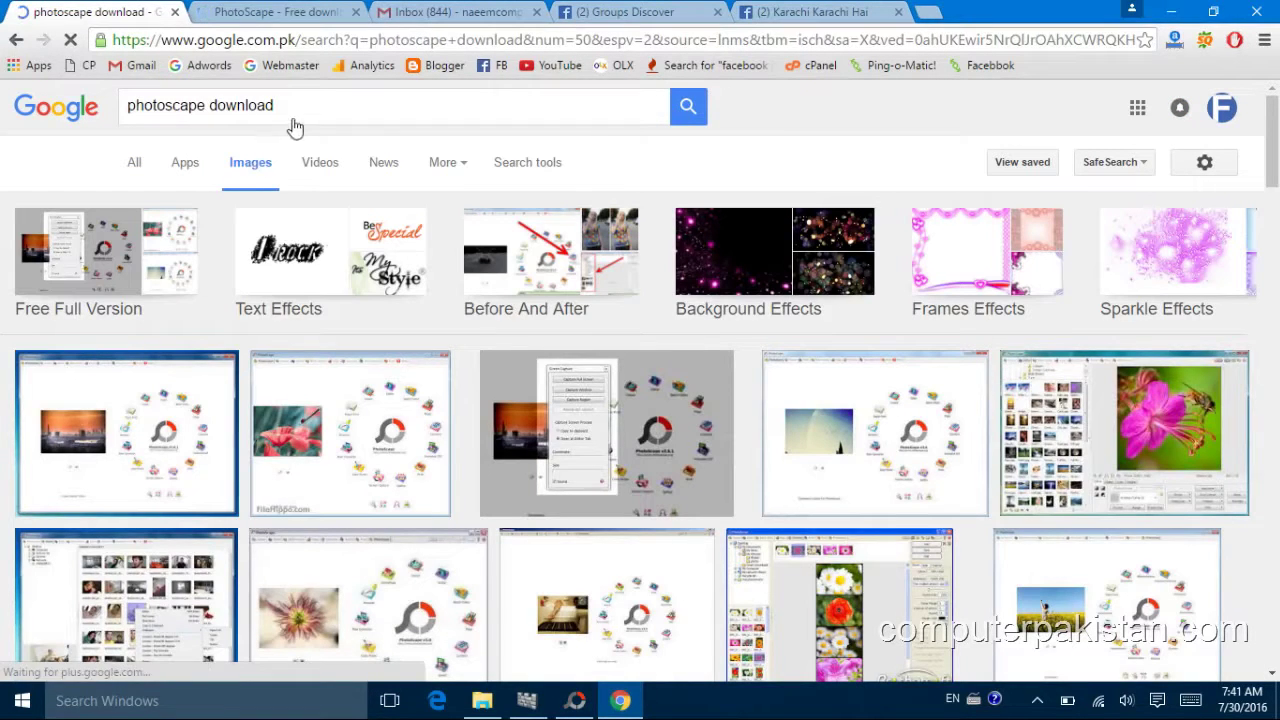
Search Google Images for "models" and browse through the pictures found.
{"action": "left_click_drag", "start_coordinate": [289, 107], "coordinate": [127, 110]}
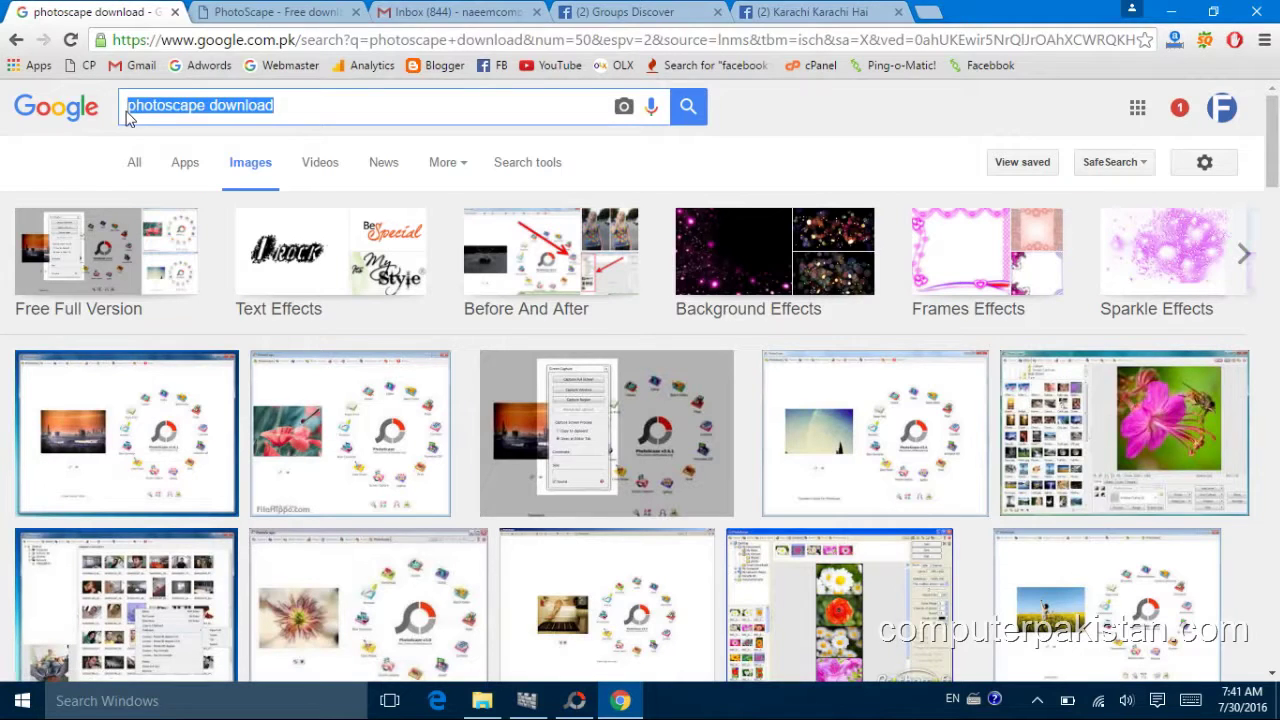
{"action": "type", "text": "models"}
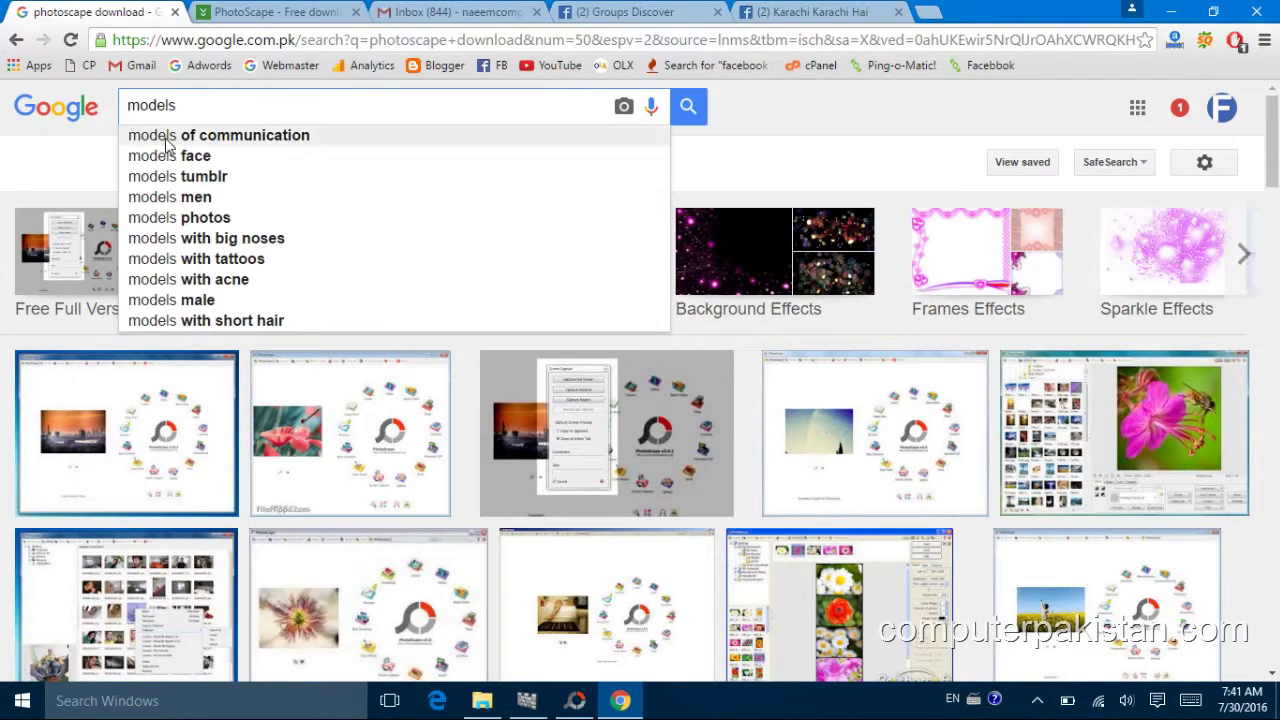
{"action": "left_click", "coordinate": [165, 136]}
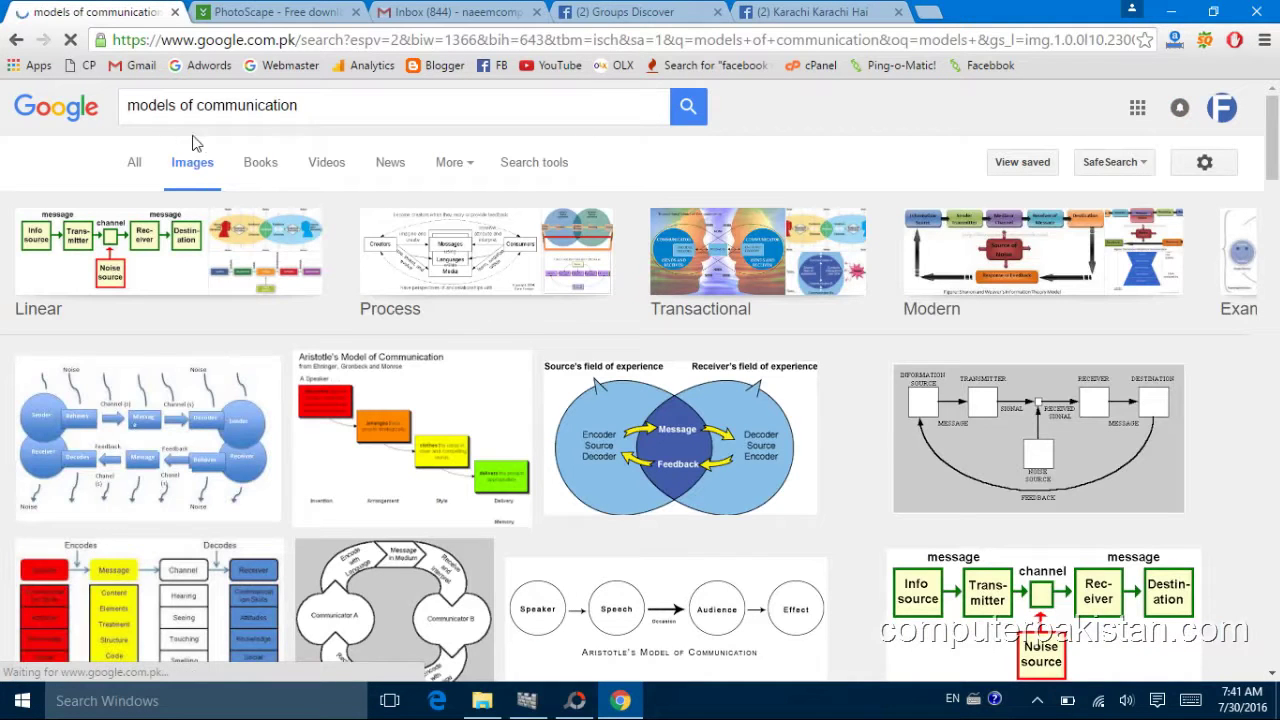
{"action": "left_click_drag", "start_coordinate": [298, 106], "coordinate": [177, 119]}
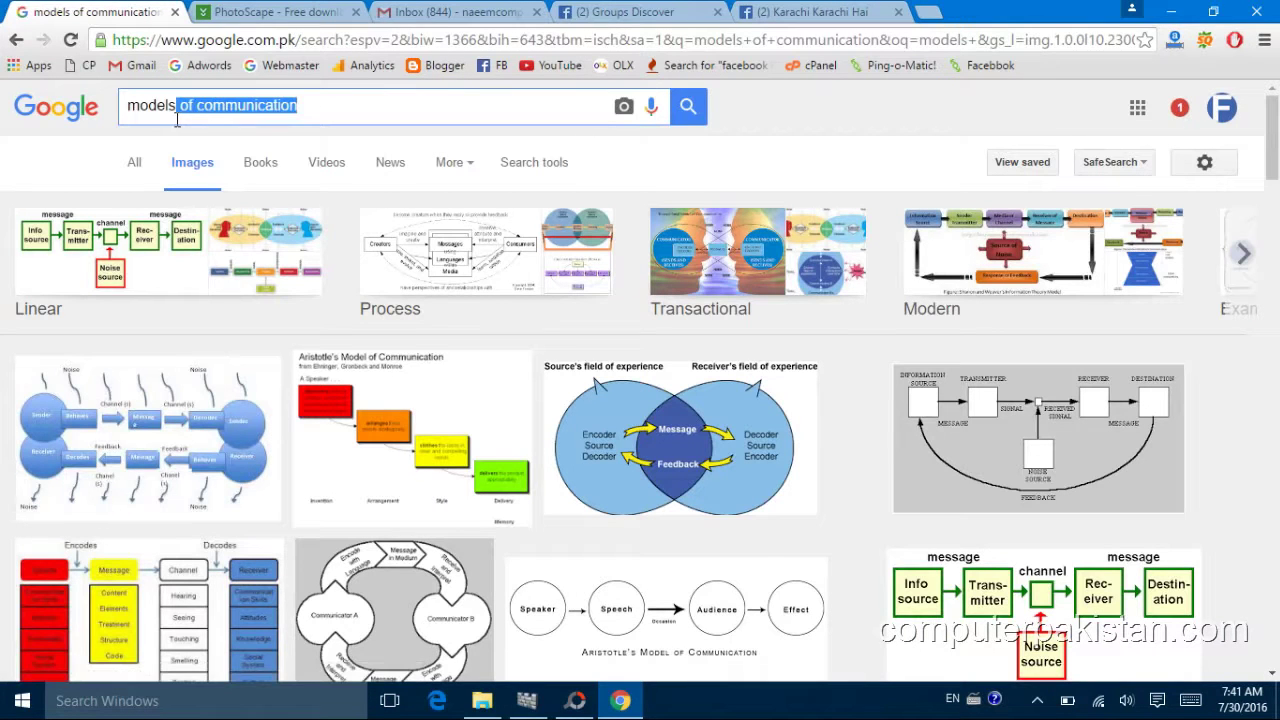
{"action": "key", "text": "BackSpace"}
{"action": "key", "text": "Return"}
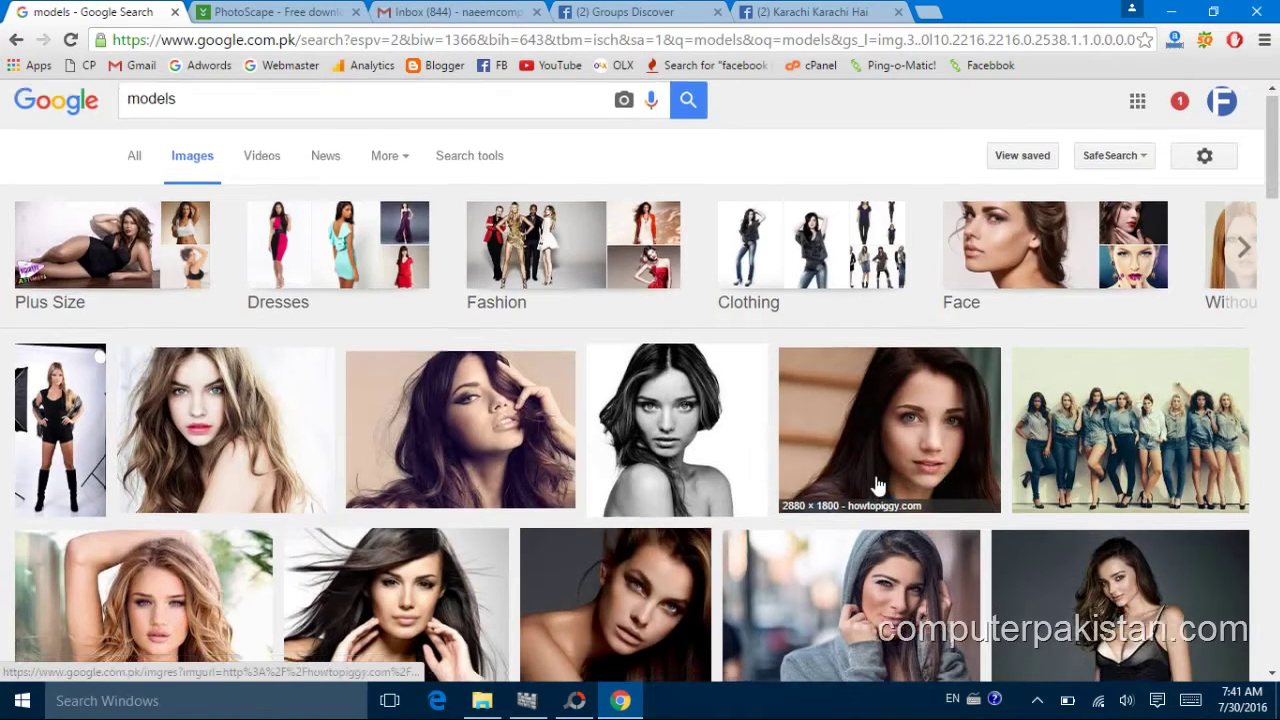
{"action": "scroll", "coordinate": [876, 486], "scroll_direction": "down", "scroll_amount": 2}
{"action": "scroll", "coordinate": [876, 486], "scroll_direction": "down", "scroll_amount": 2}
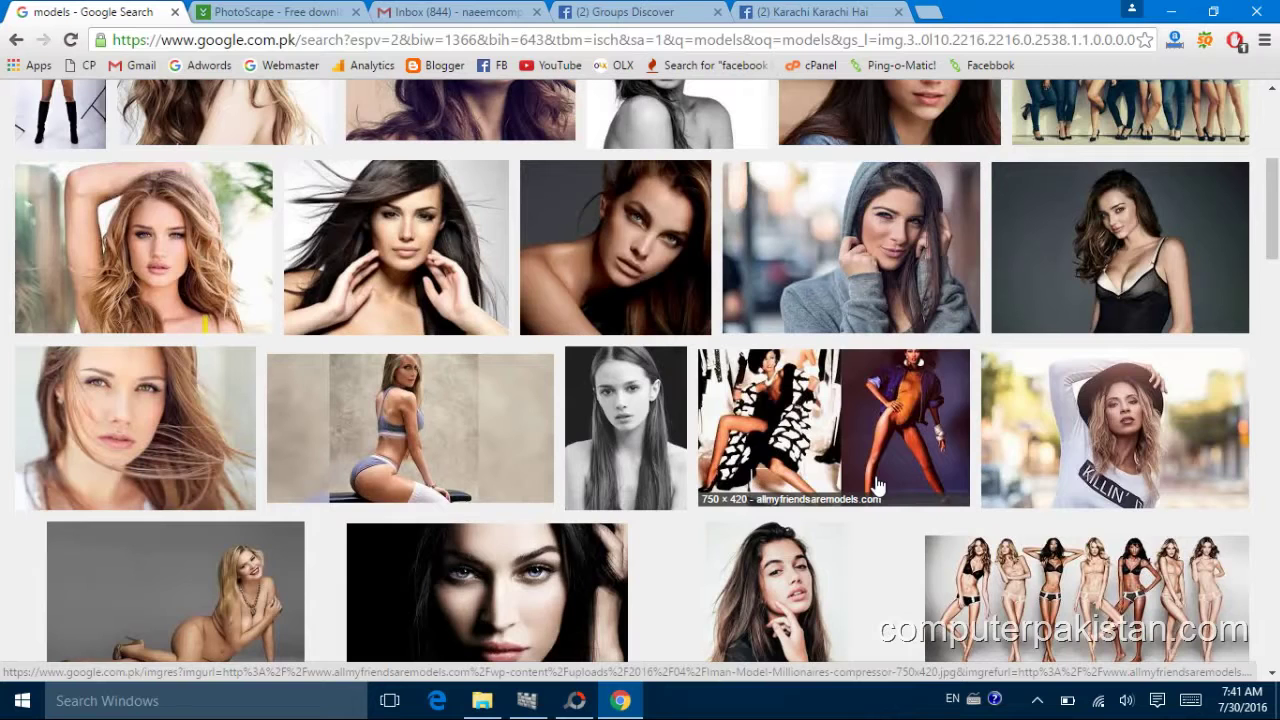
{"action": "scroll", "coordinate": [876, 486], "scroll_direction": "up", "scroll_amount": 4}
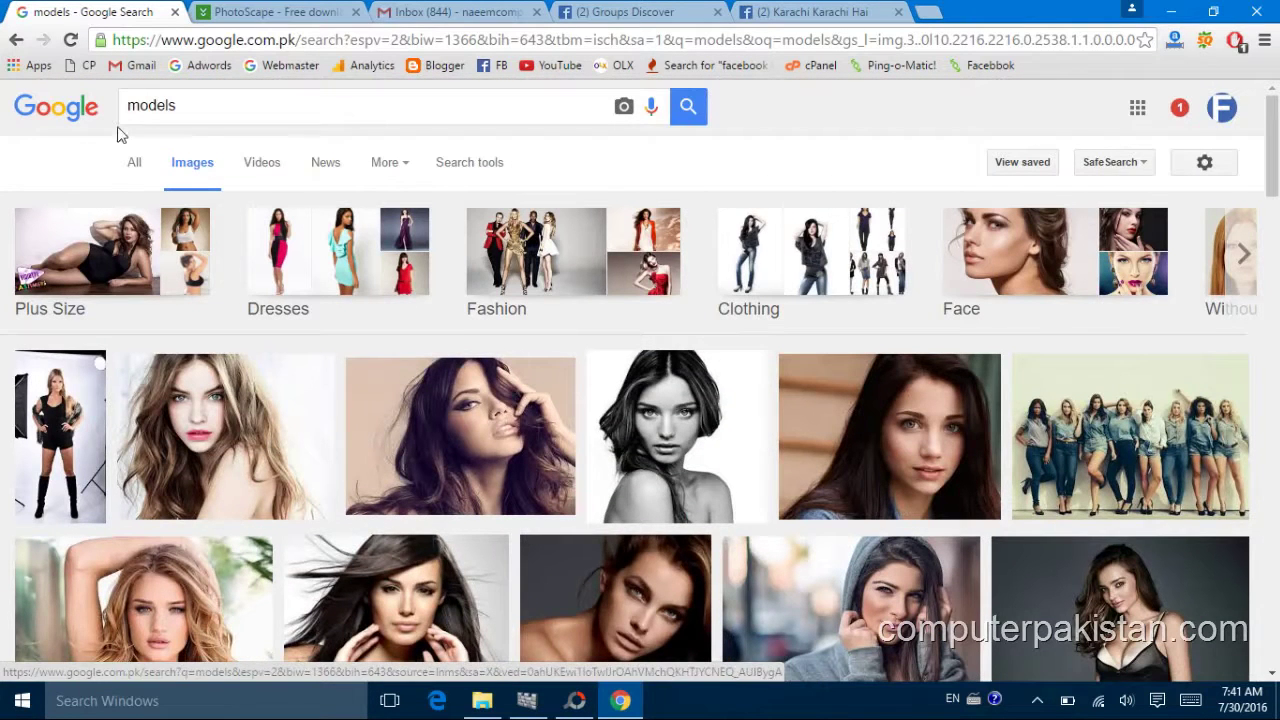
Search Google Images for "how to make money".
{"action": "left_click_drag", "start_coordinate": [203, 103], "coordinate": [85, 113]}
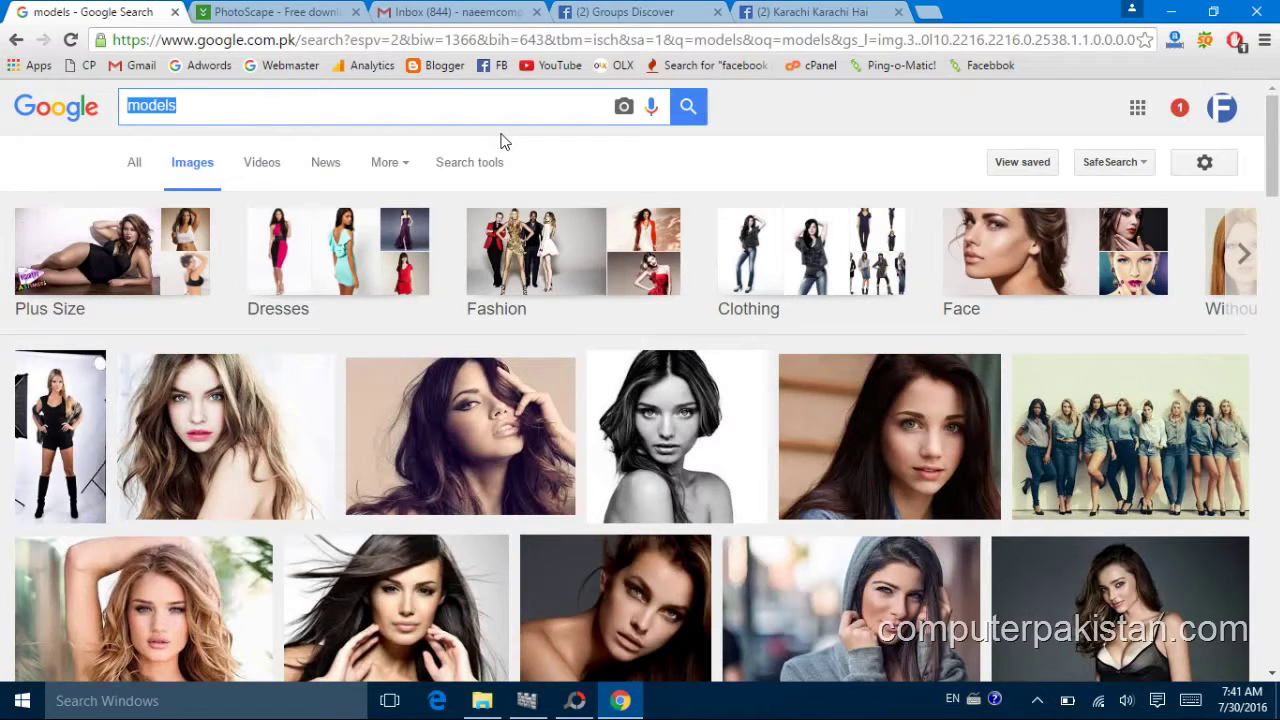
{"action": "type", "text": "how to ma"}
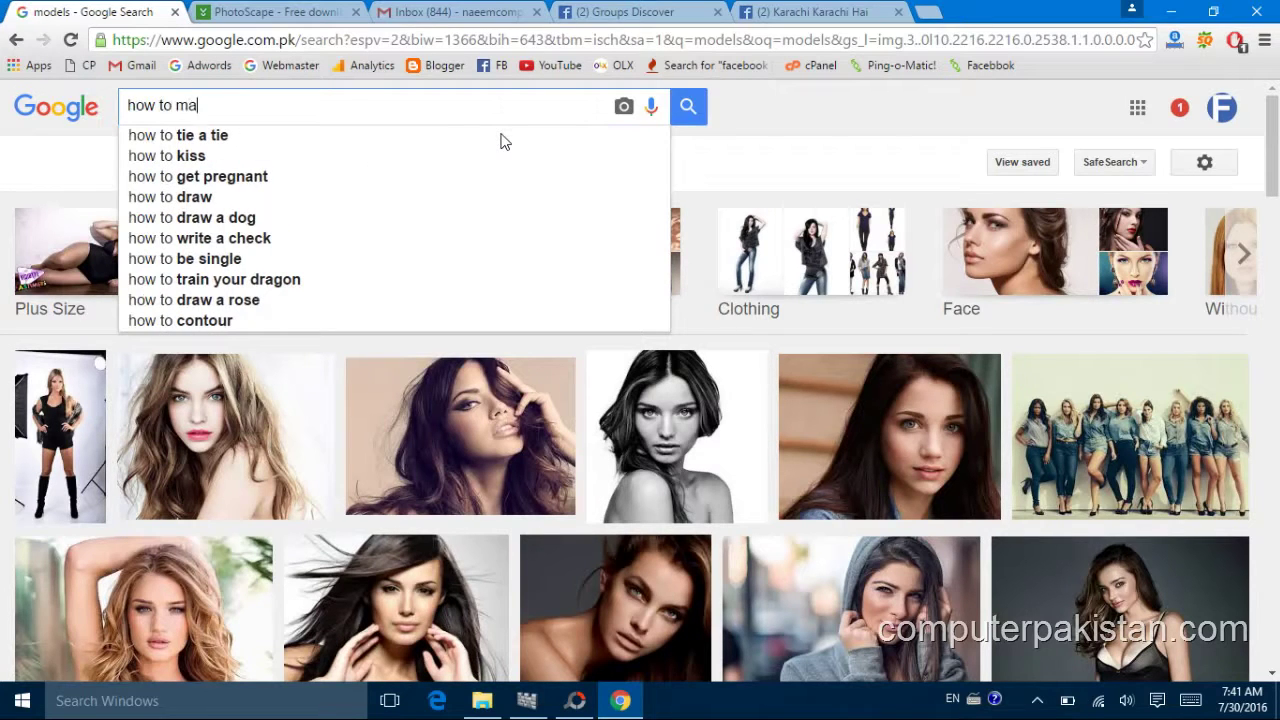
{"action": "type", "text": "ke money"}
{"action": "key", "text": "Return"}
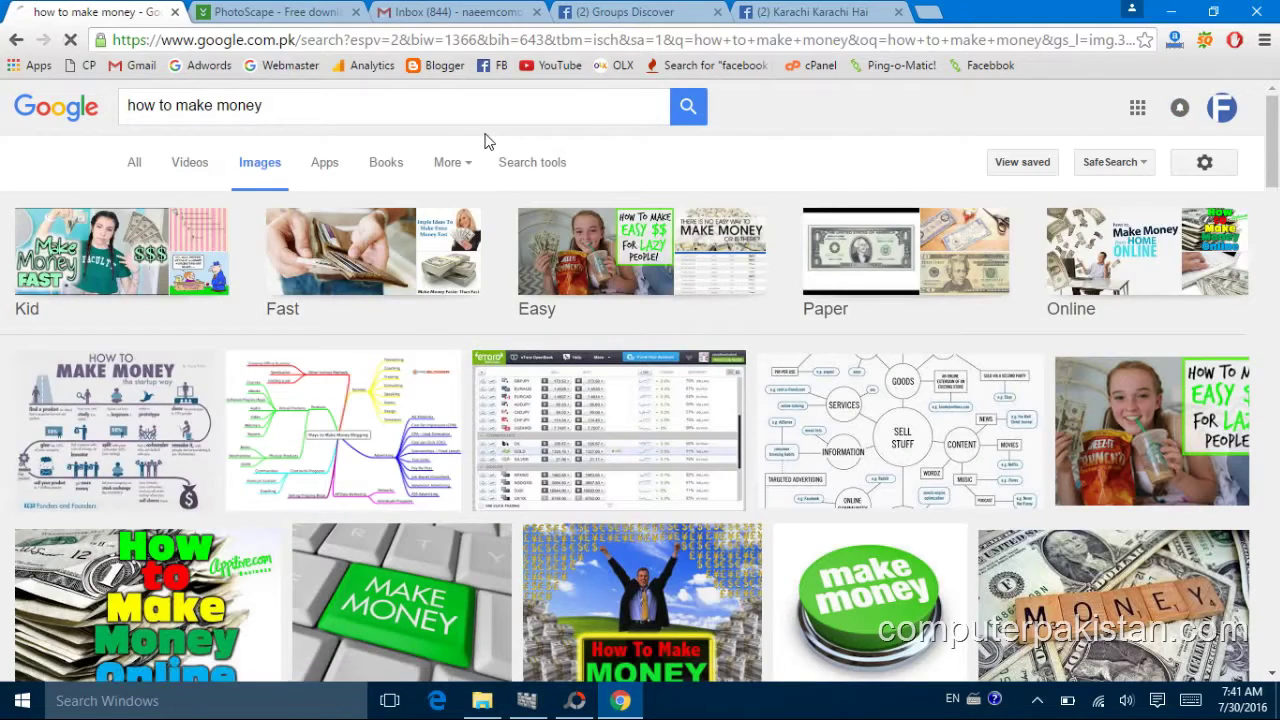
Open the How To Make Money picture of the man with raised arms and save it to the Desktop as a JPEG image.
{"action": "scroll", "coordinate": [401, 350], "scroll_direction": "down", "scroll_amount": 3}
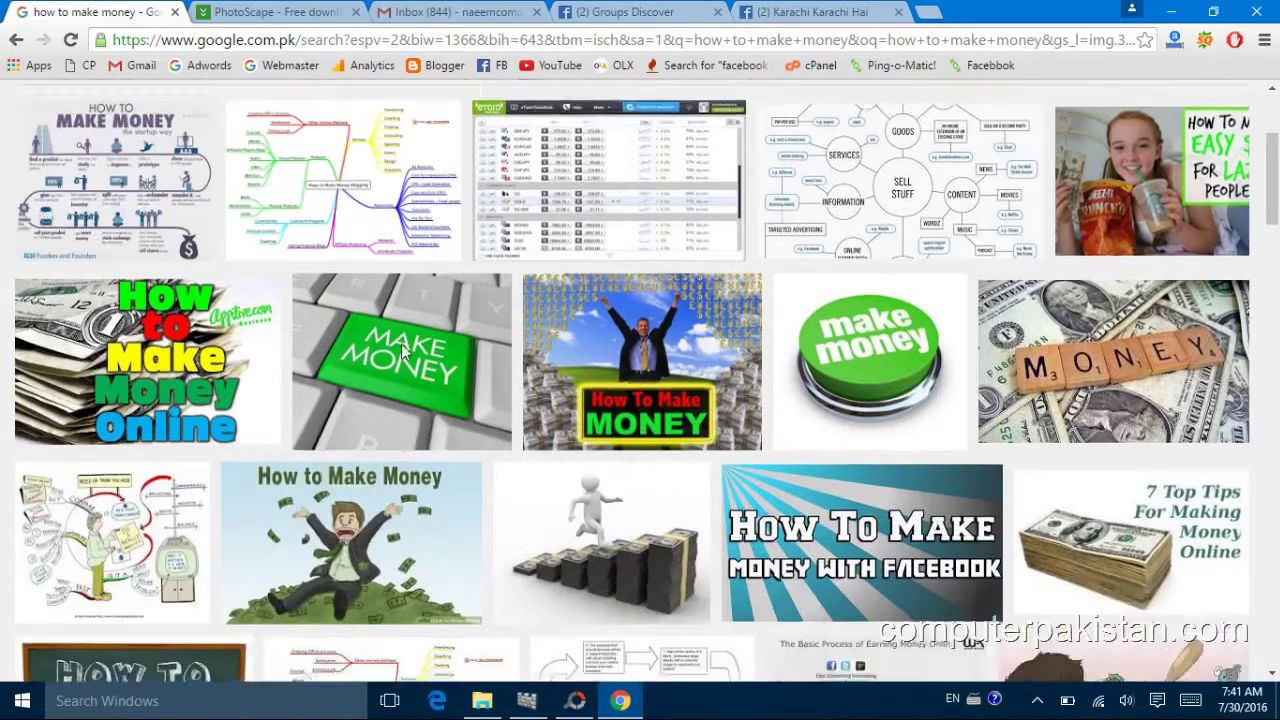
{"action": "left_click", "coordinate": [666, 325]}
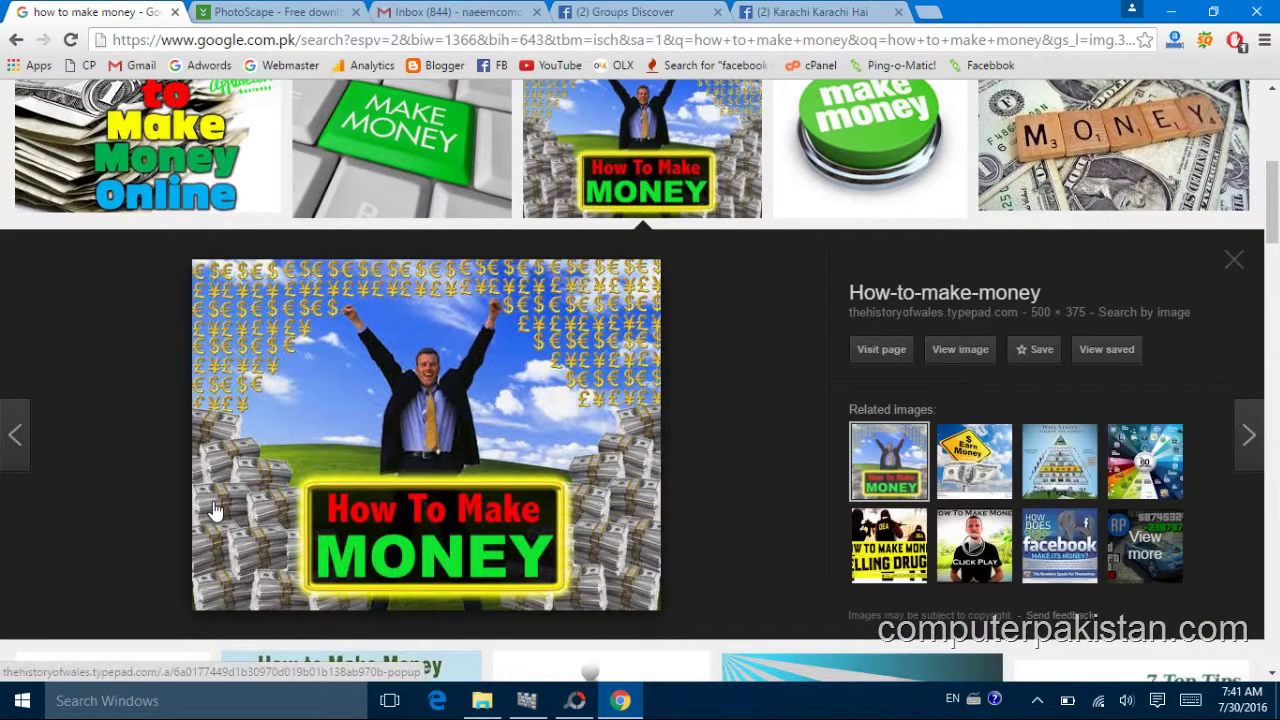
{"action": "right_click", "coordinate": [418, 453]}
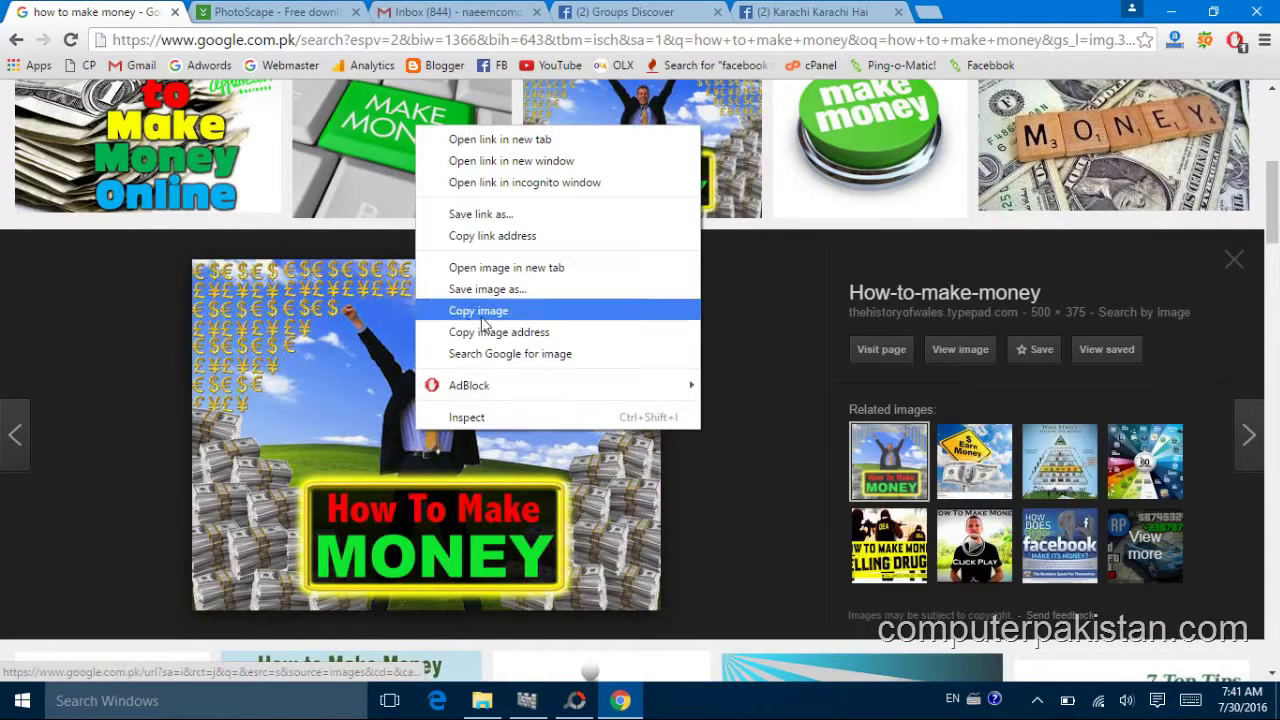
{"action": "left_click", "coordinate": [493, 290]}
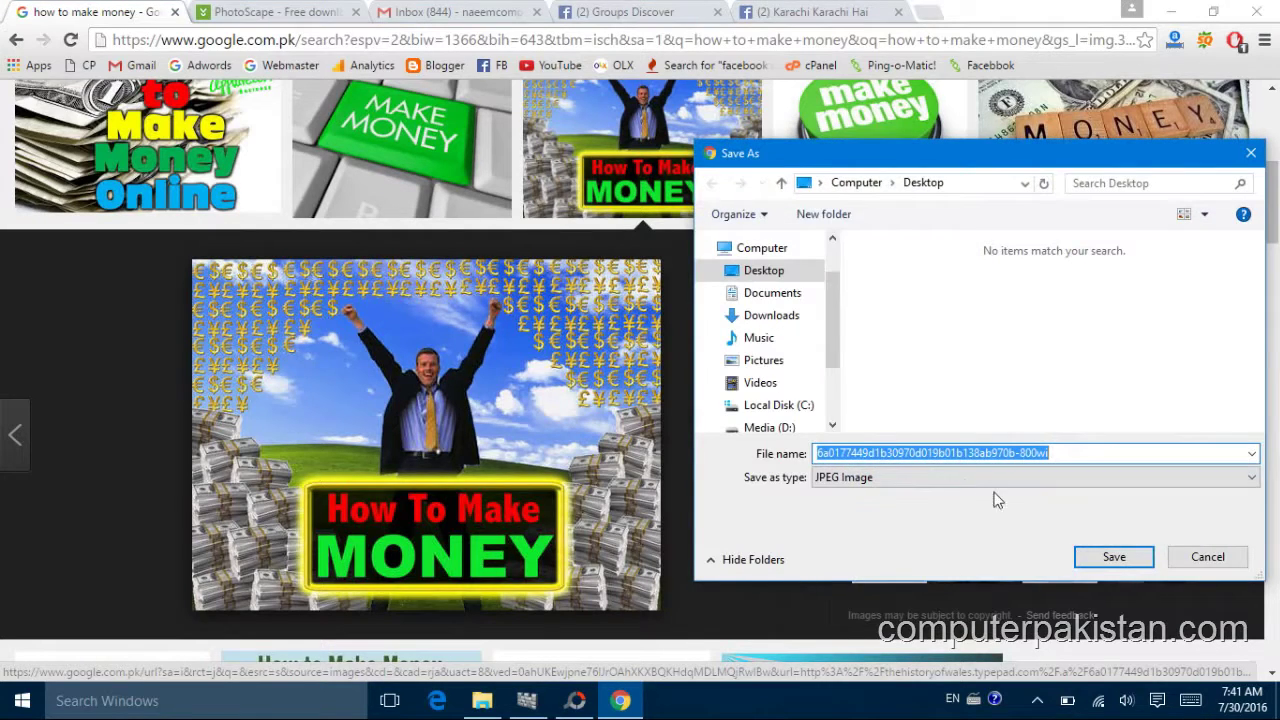
{"action": "left_click", "coordinate": [1114, 557]}
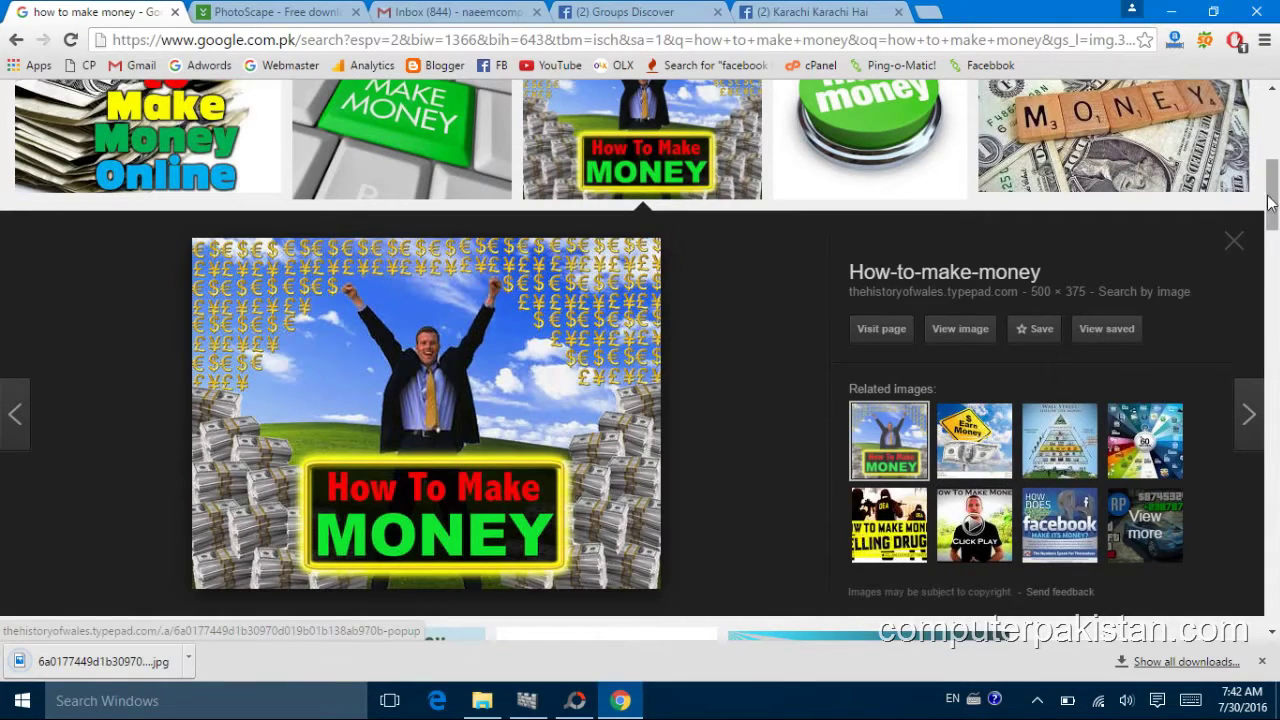
Search Google Images for "facebook play logo".
{"action": "left_click_drag", "start_coordinate": [1273, 195], "coordinate": [1262, 92]}
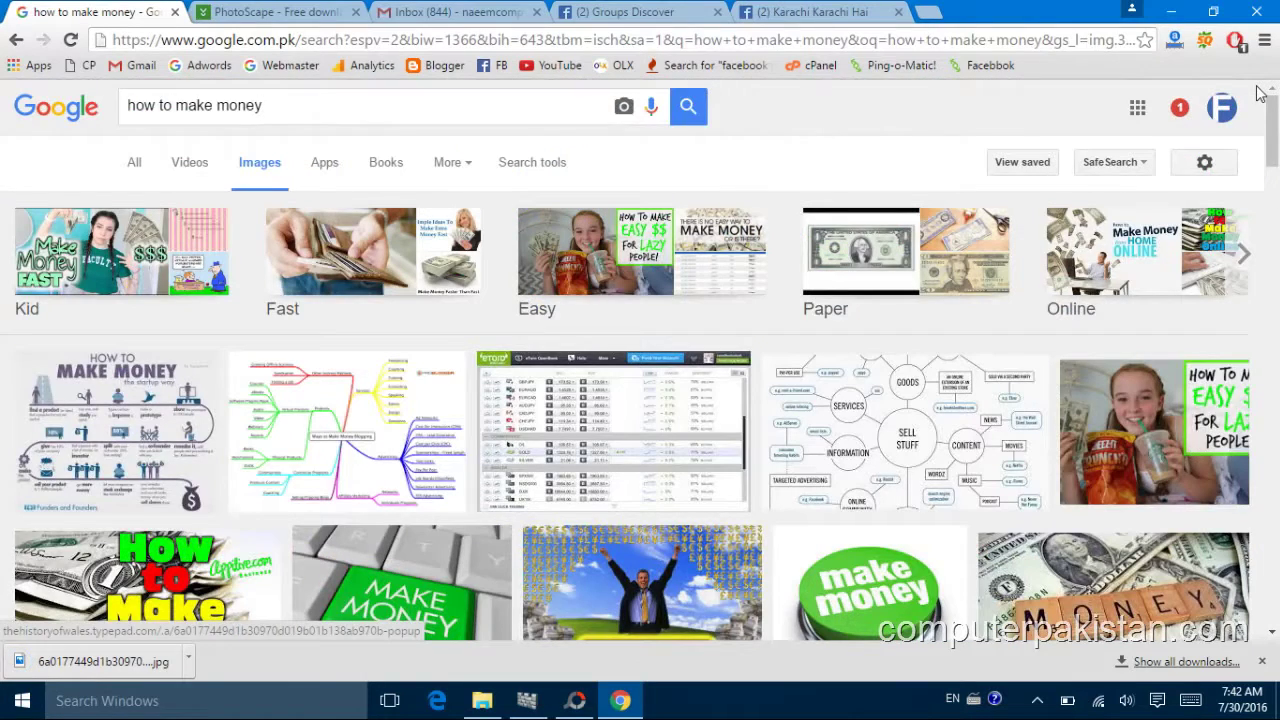
{"action": "left_click", "coordinate": [1038, 702]}
{"action": "left_click", "coordinate": [1038, 702]}
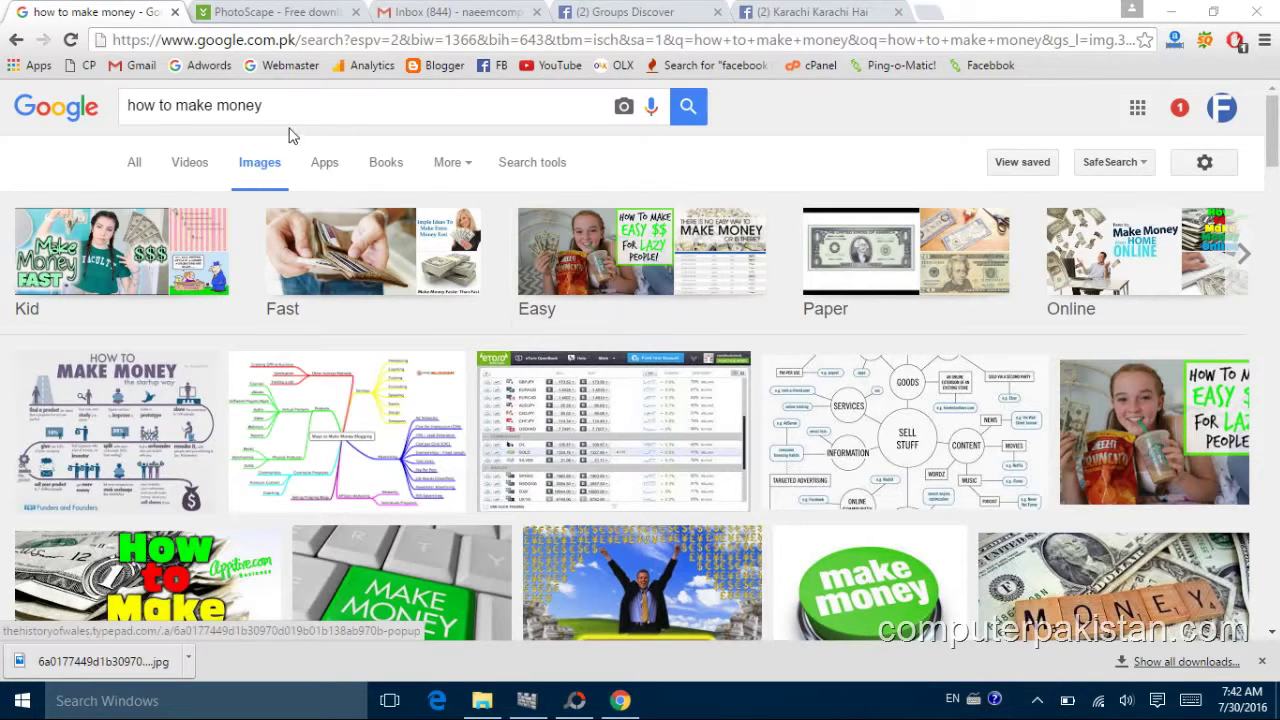
{"action": "left_click_drag", "start_coordinate": [268, 106], "coordinate": [131, 108]}
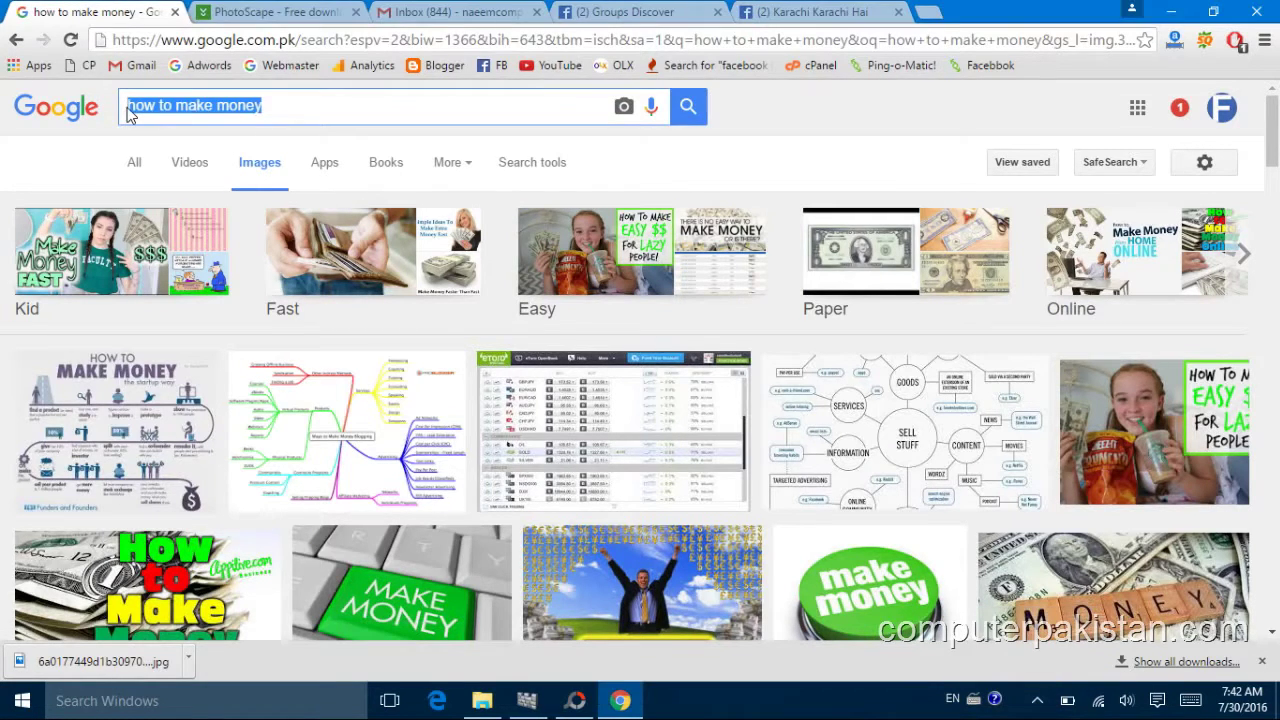
{"action": "type", "text": "pl"}
{"action": "key", "text": "BackSpace"}
{"action": "key", "text": "BackSpace"}
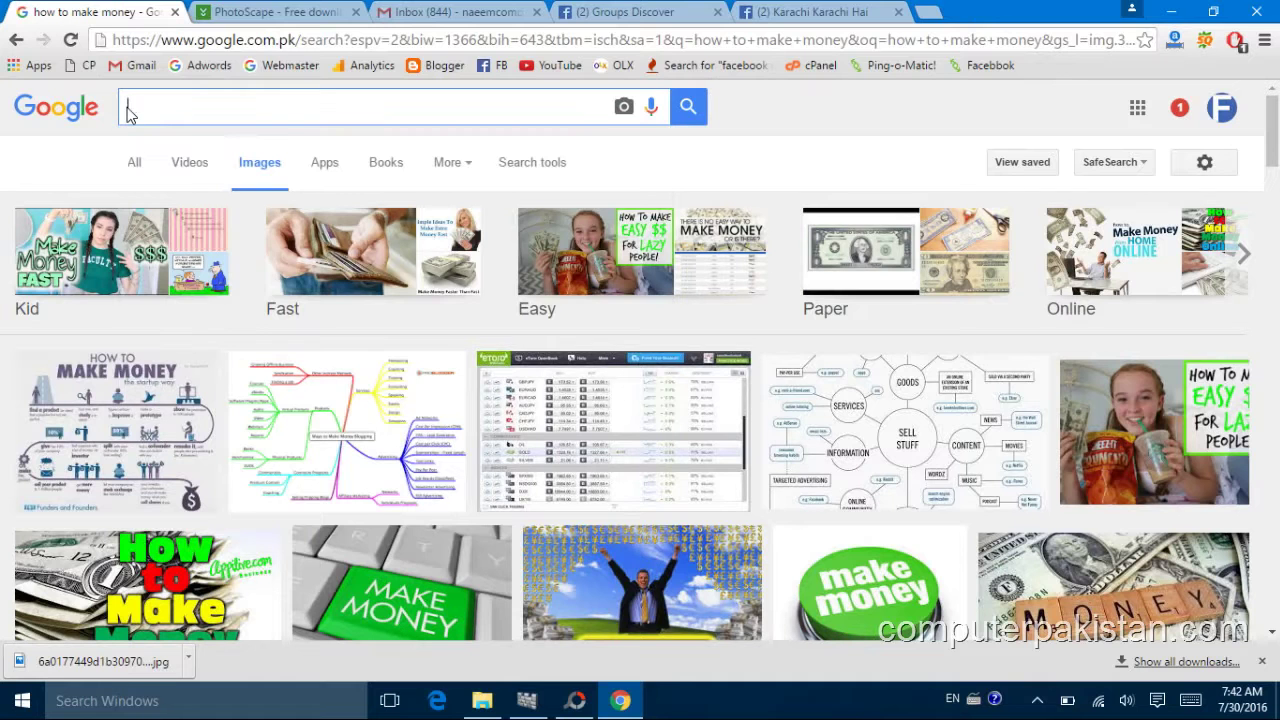
{"action": "type", "text": "face"}
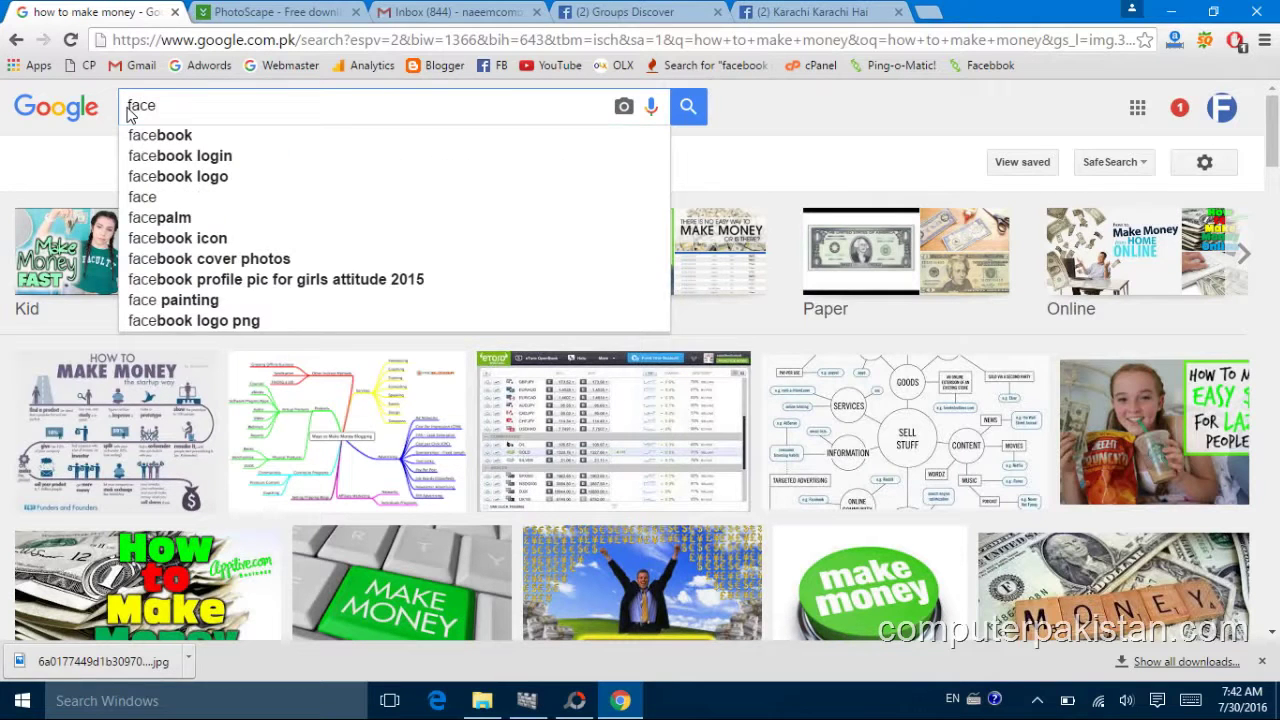
{"action": "type", "text": "book "}
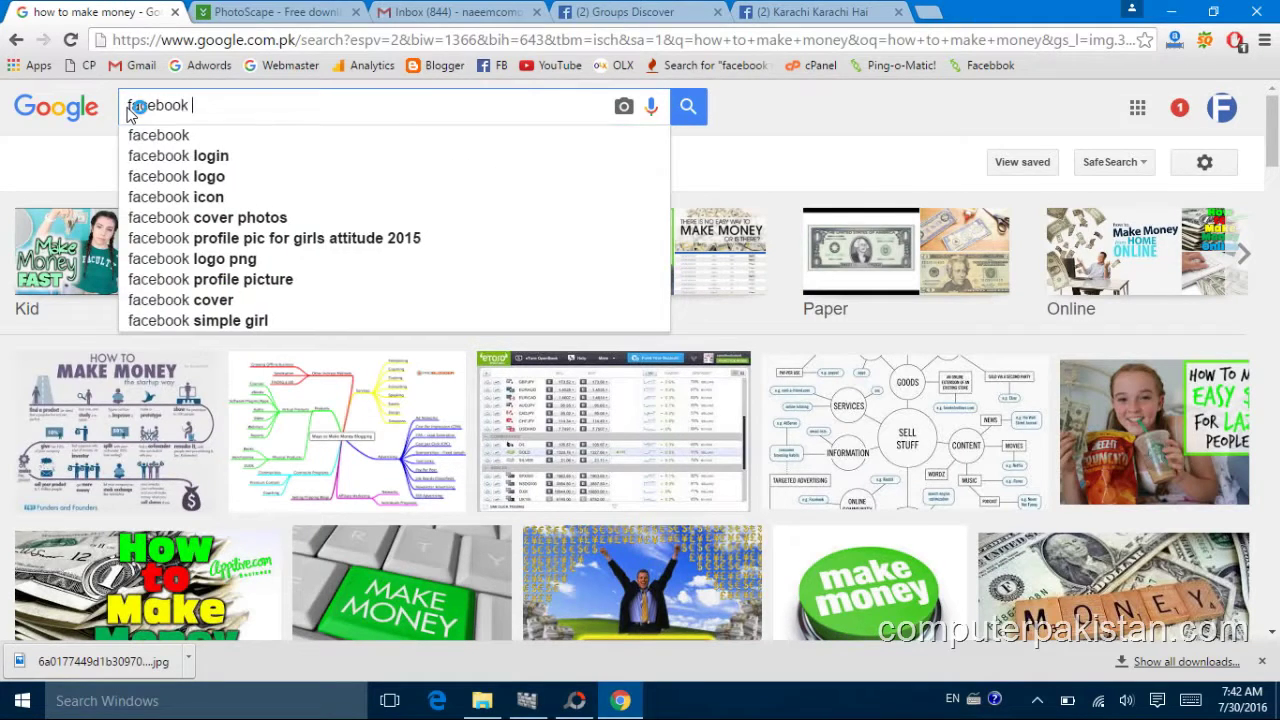
{"action": "type", "text": "play logo"}
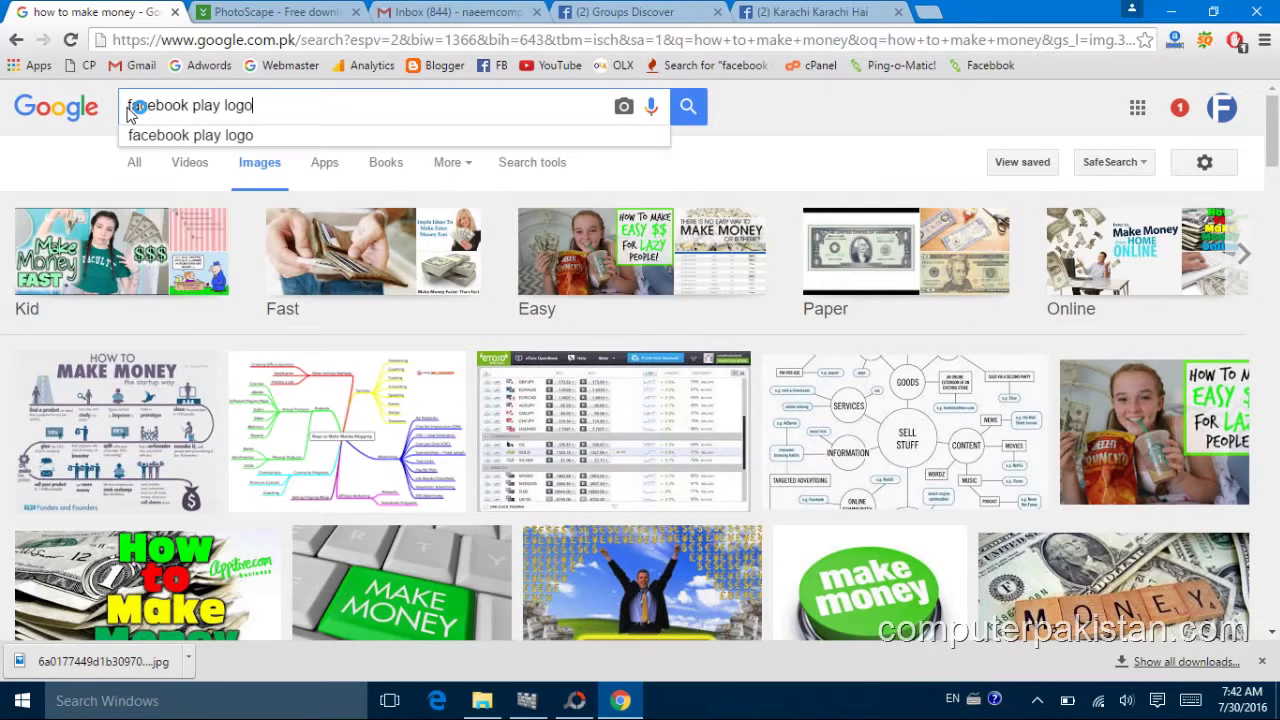
{"action": "key", "text": "Return"}
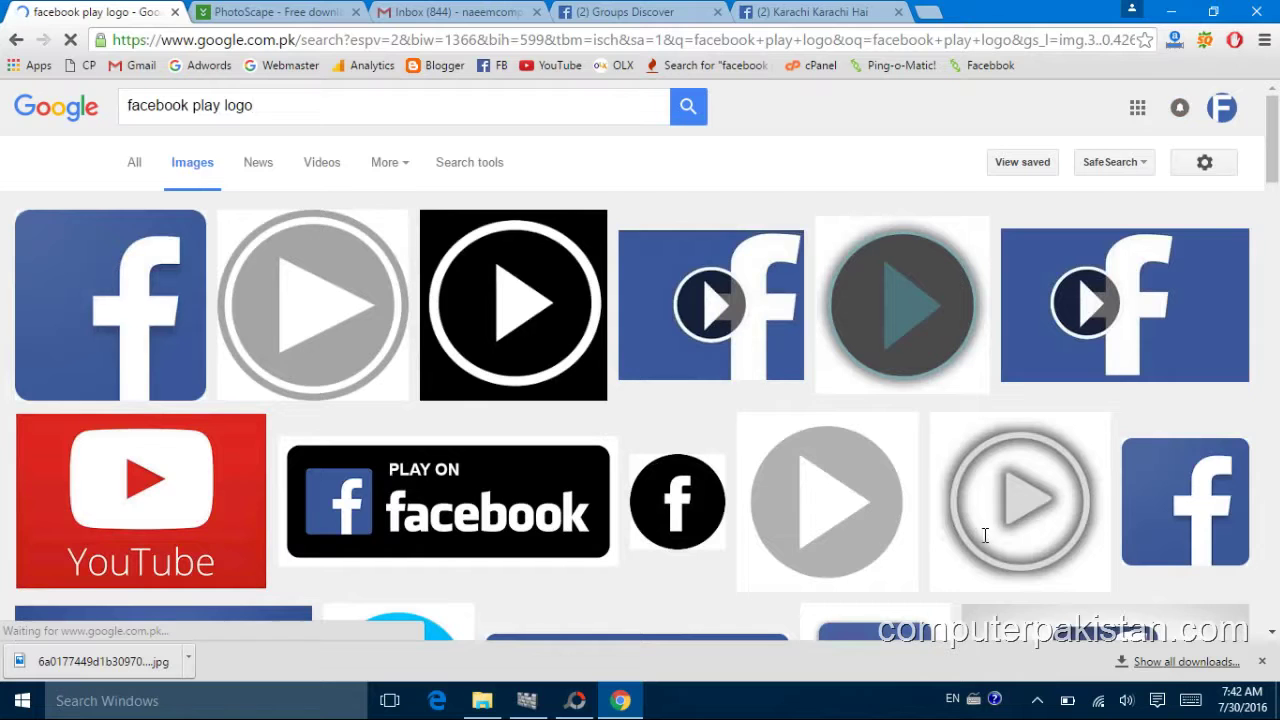
Open the grey round play icon from stackoverflow.com and save it to the Desktop as play-btn.png.
{"action": "left_click", "coordinate": [818, 530]}
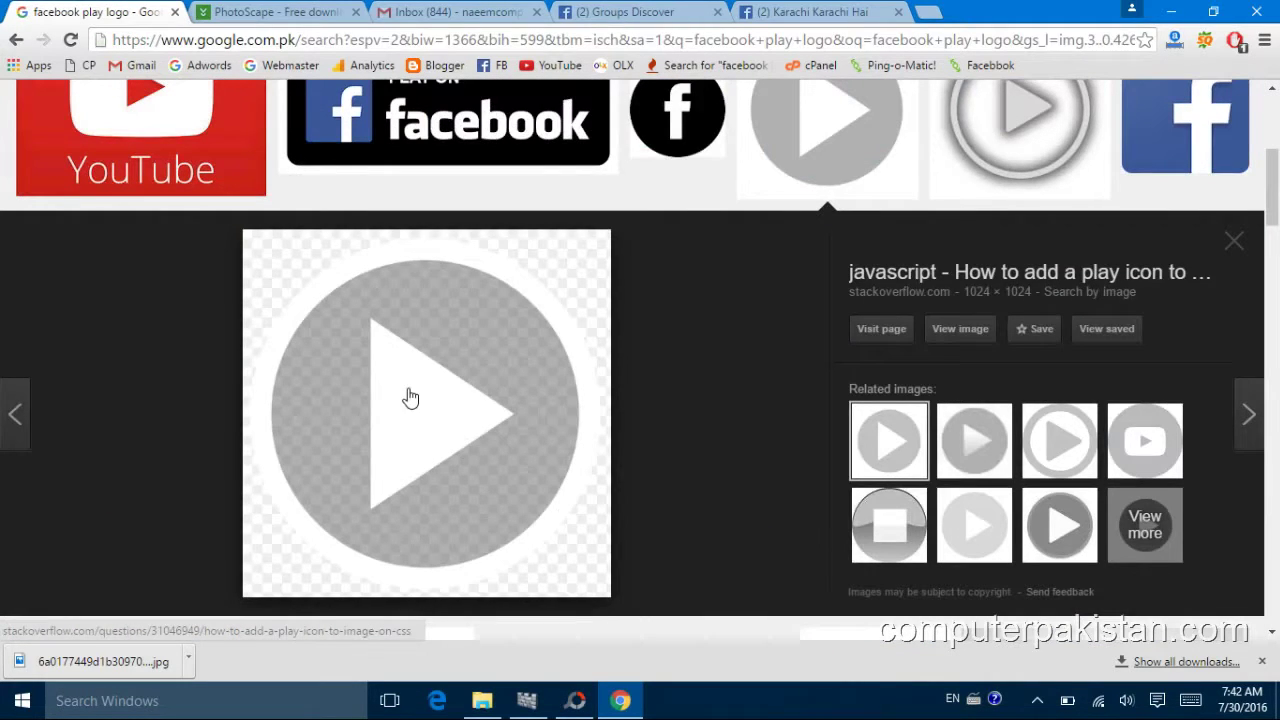
{"action": "right_click", "coordinate": [409, 391]}
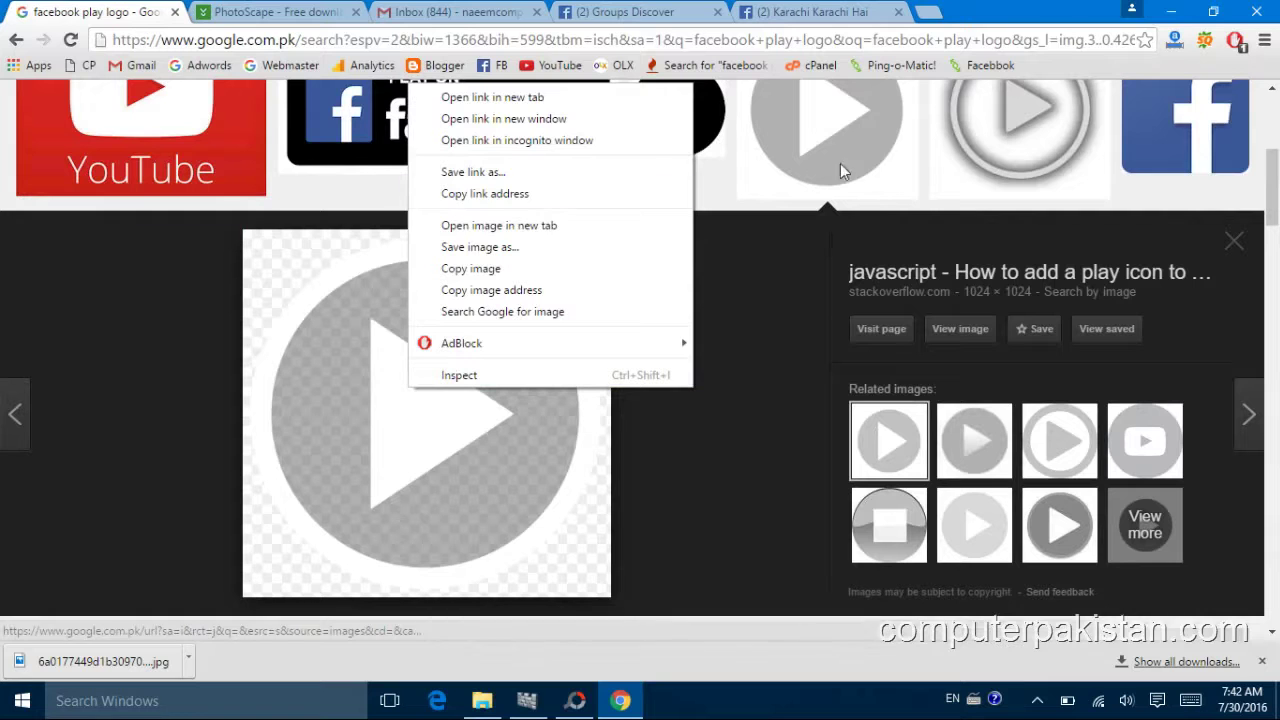
{"action": "left_click", "coordinate": [480, 247]}
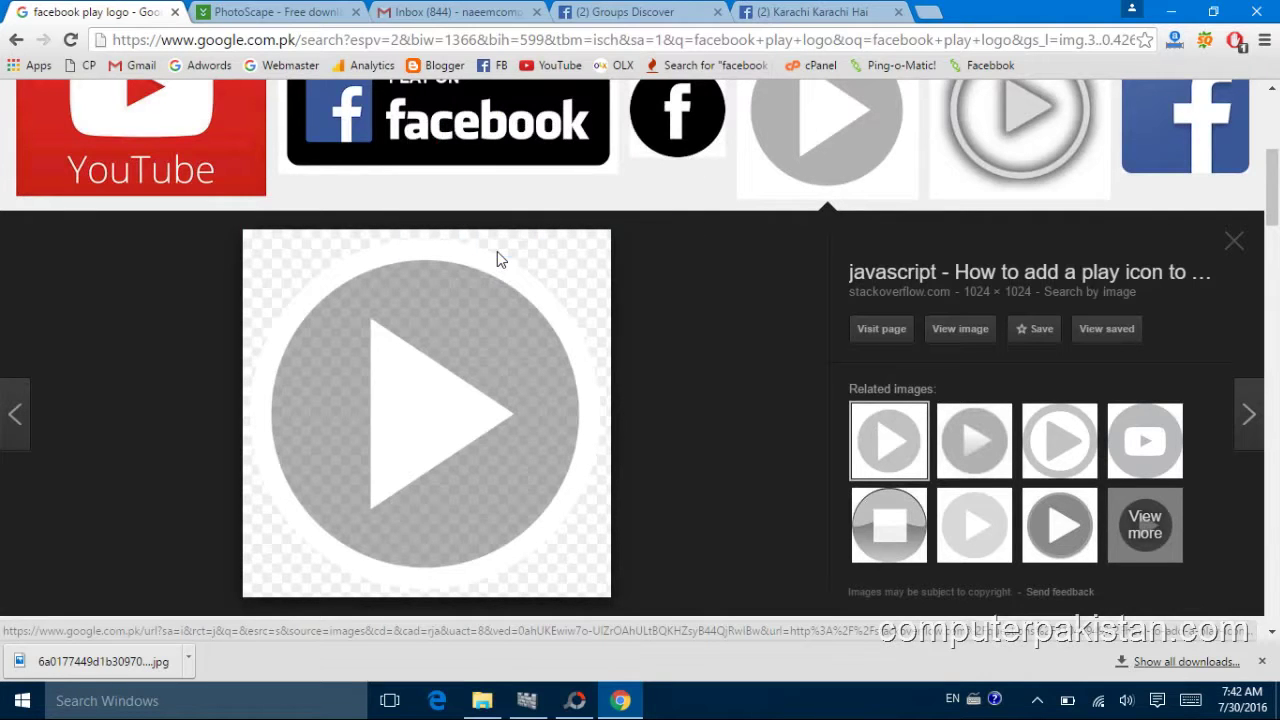
{"action": "left_click", "coordinate": [1113, 557]}
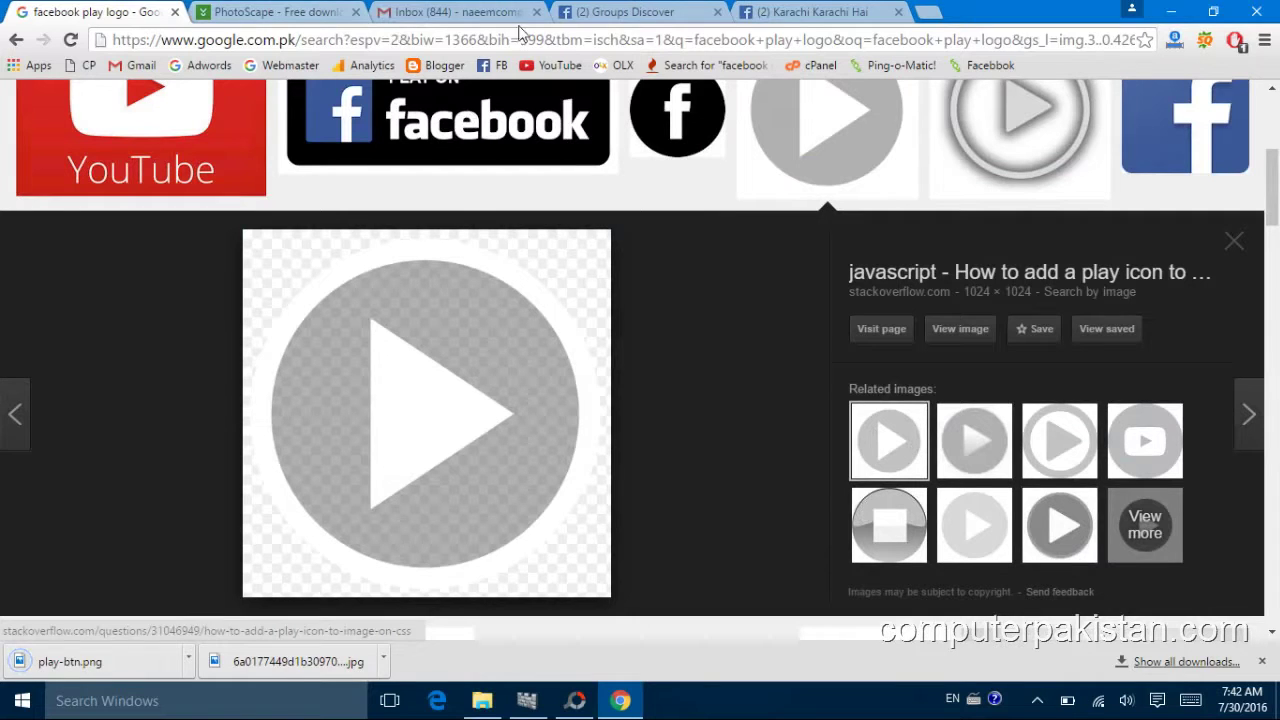
Switch to PhotoScape and create a new blank white photo 1280 pixels wide and 720 pixels high.
{"action": "left_click", "coordinate": [620, 700]}
{"action": "left_click", "coordinate": [577, 700]}
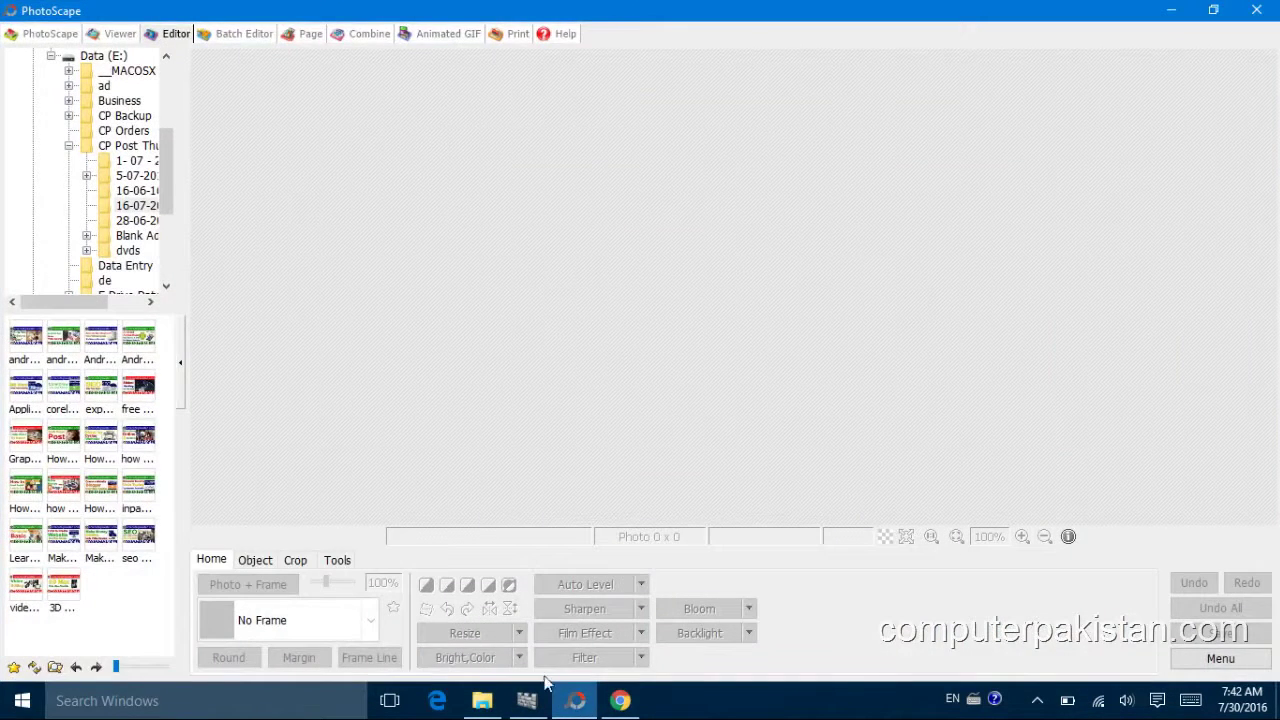
{"action": "left_click", "coordinate": [1220, 658]}
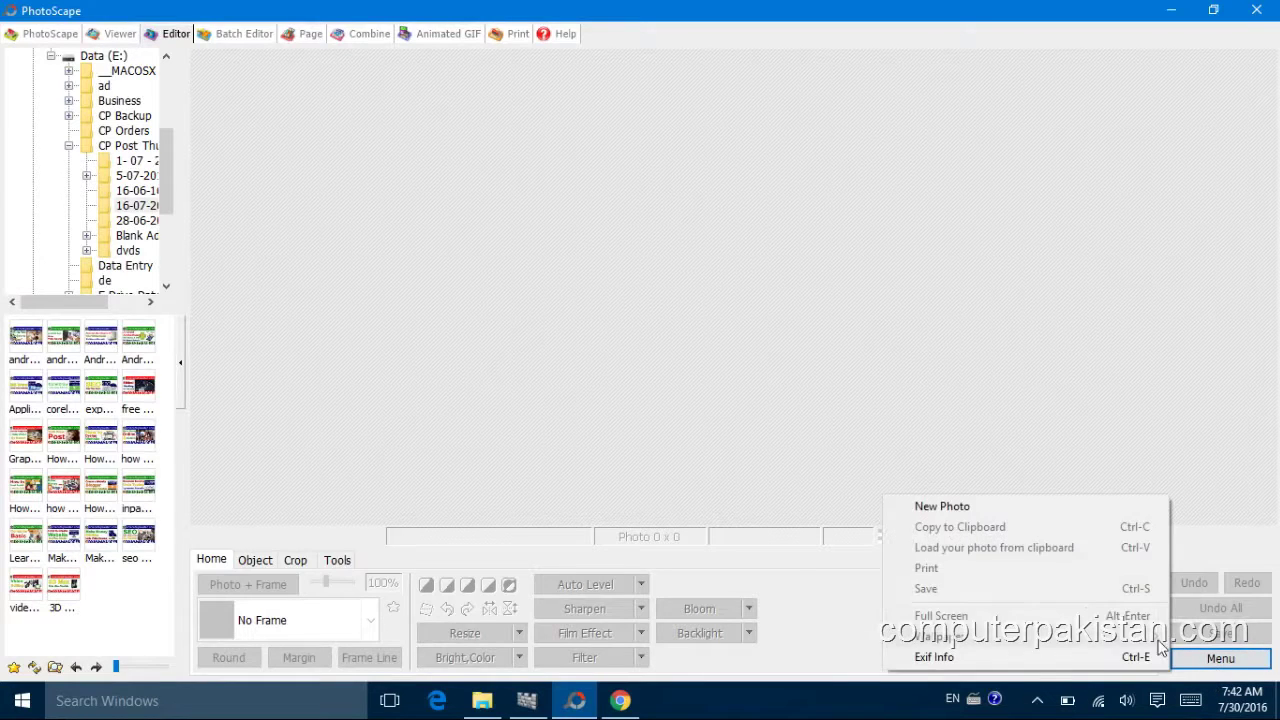
{"action": "left_click", "coordinate": [1010, 512]}
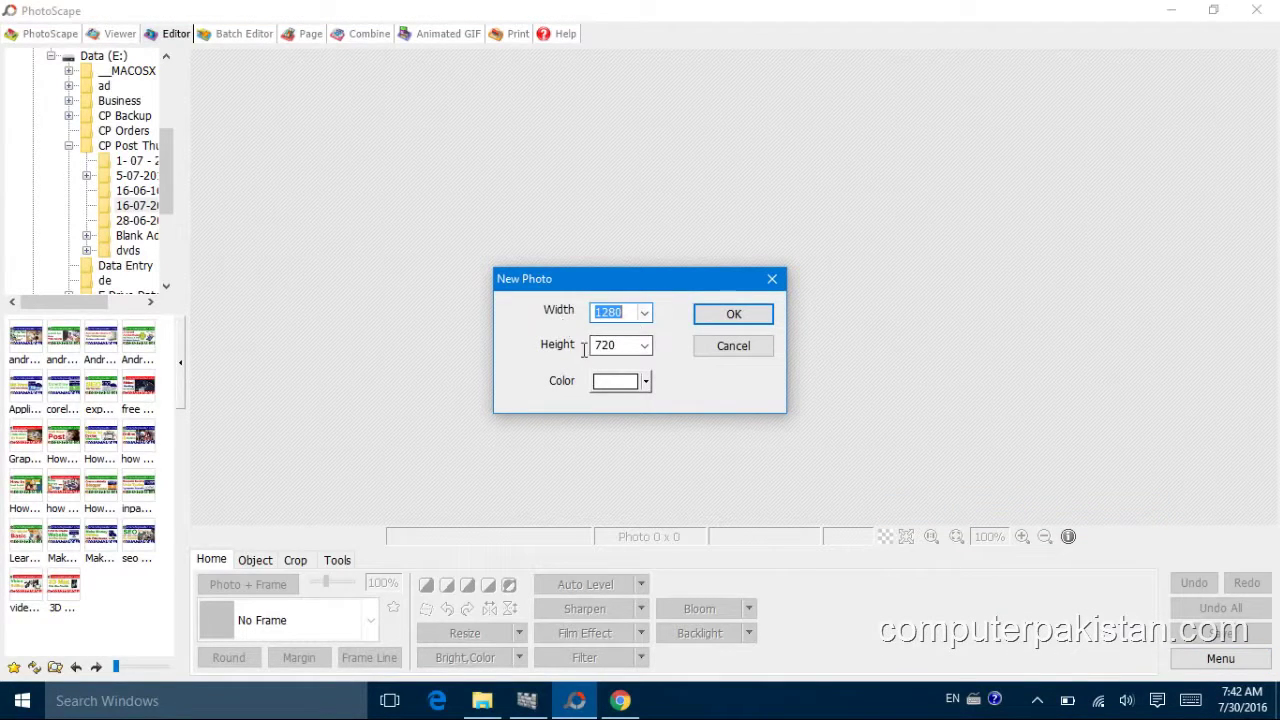
{"action": "left_click", "coordinate": [716, 318]}
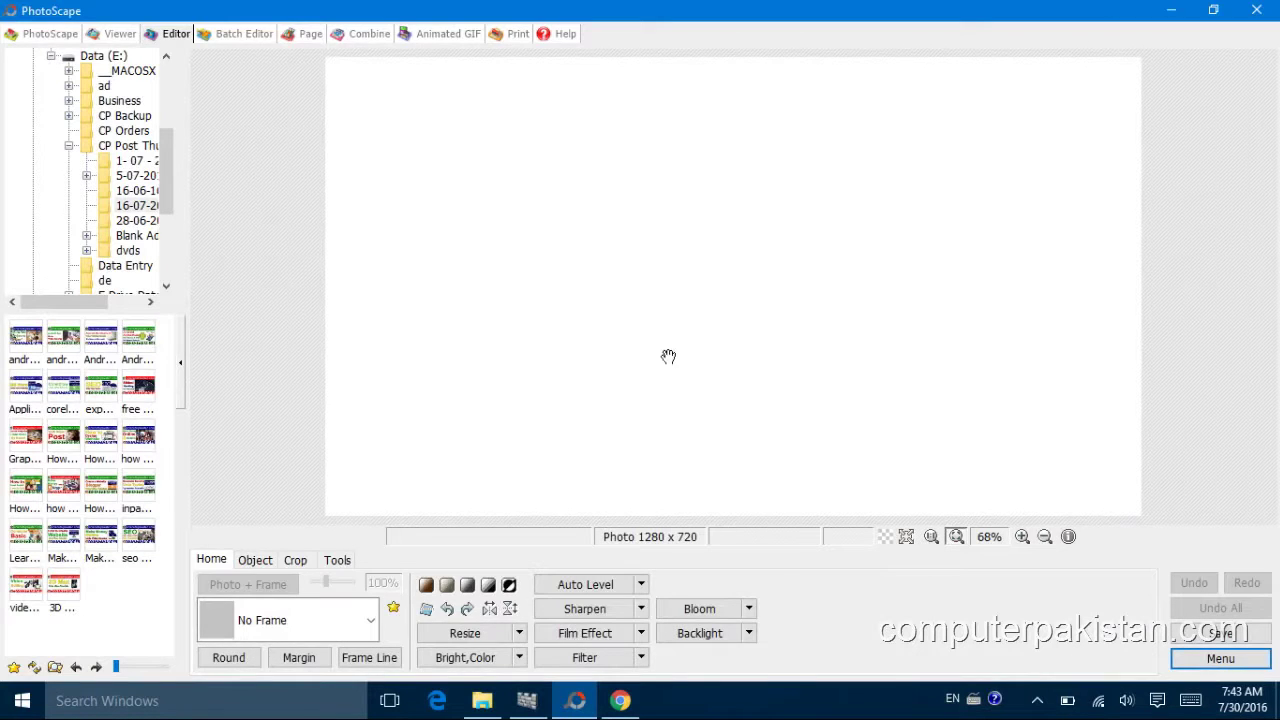
Insert the How To Make Money picture from the Desktop as a photo object with opacity 255.
{"action": "left_click", "coordinate": [256, 561]}
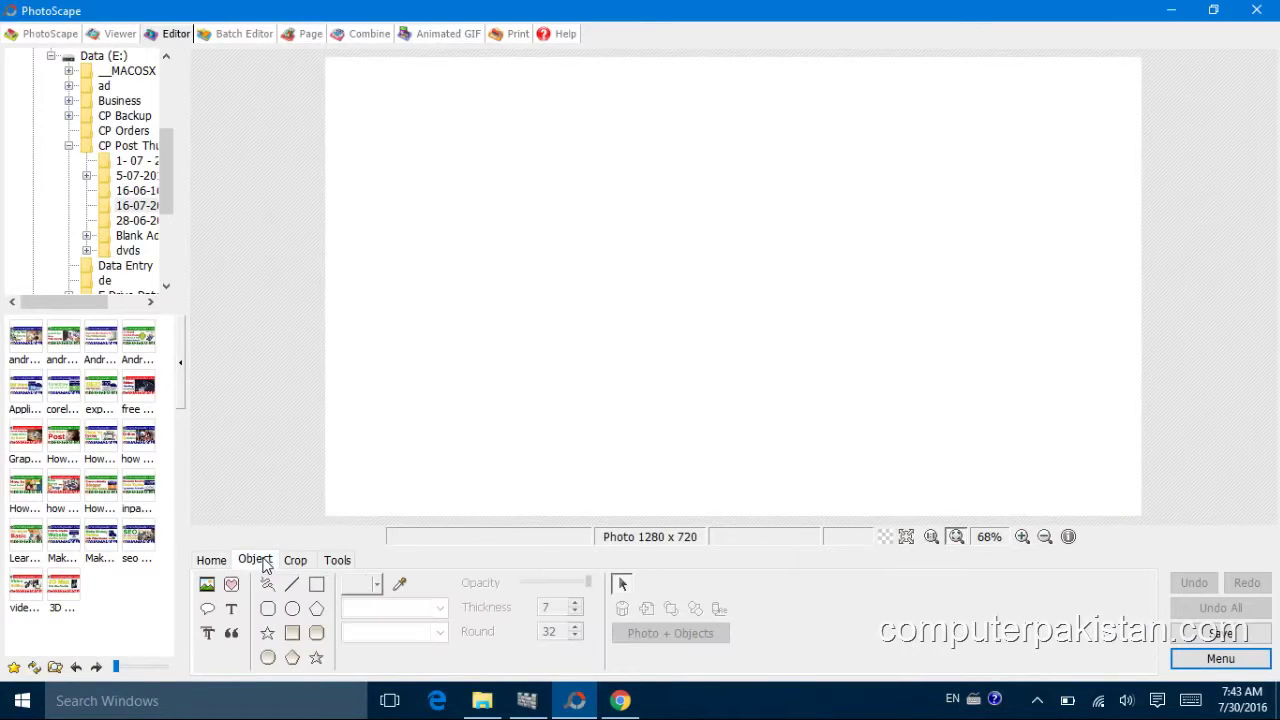
{"action": "left_click", "coordinate": [206, 586]}
{"action": "left_click", "coordinate": [287, 387]}
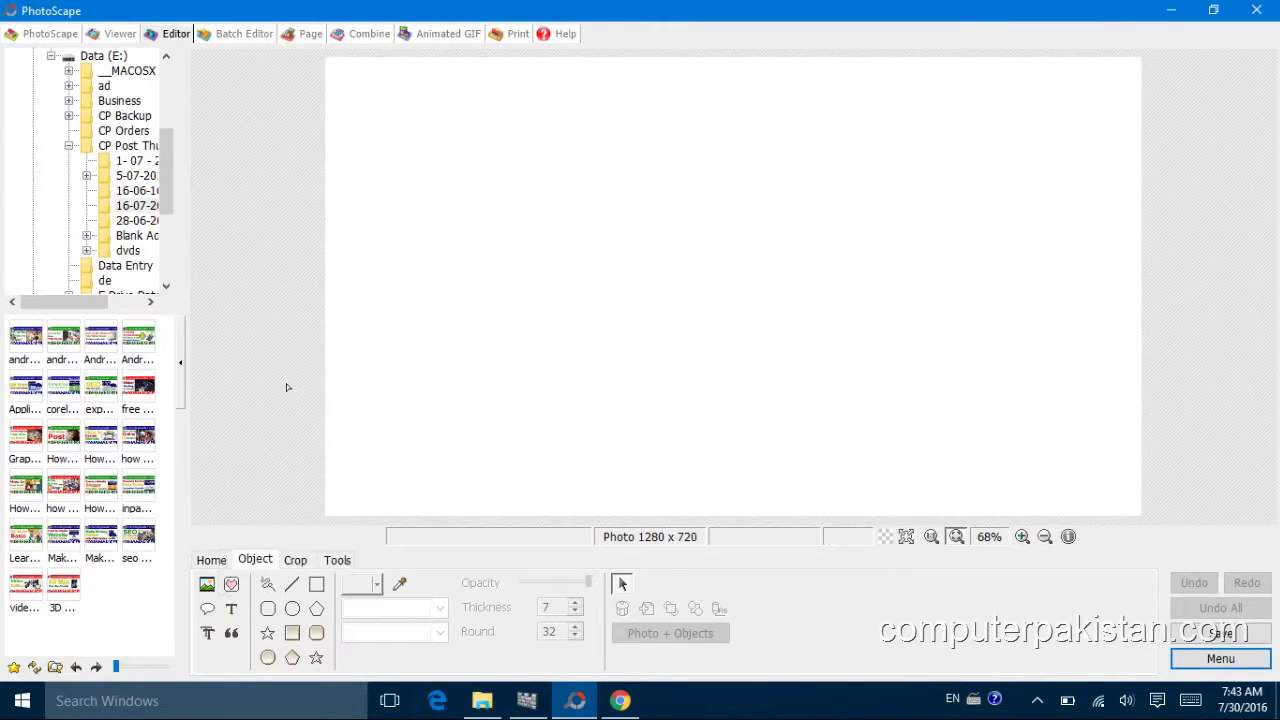
{"action": "left_click", "coordinate": [206, 586]}
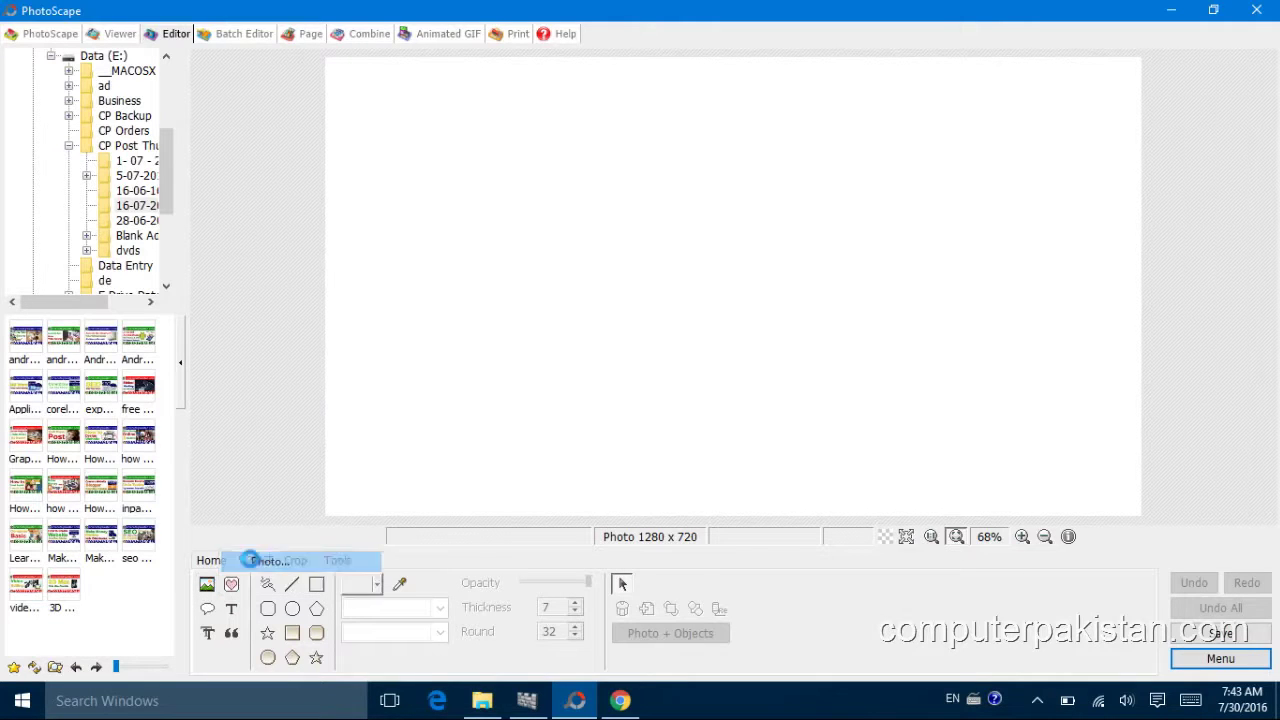
{"action": "left_click", "coordinate": [258, 561]}
{"action": "left_click", "coordinate": [646, 260]}
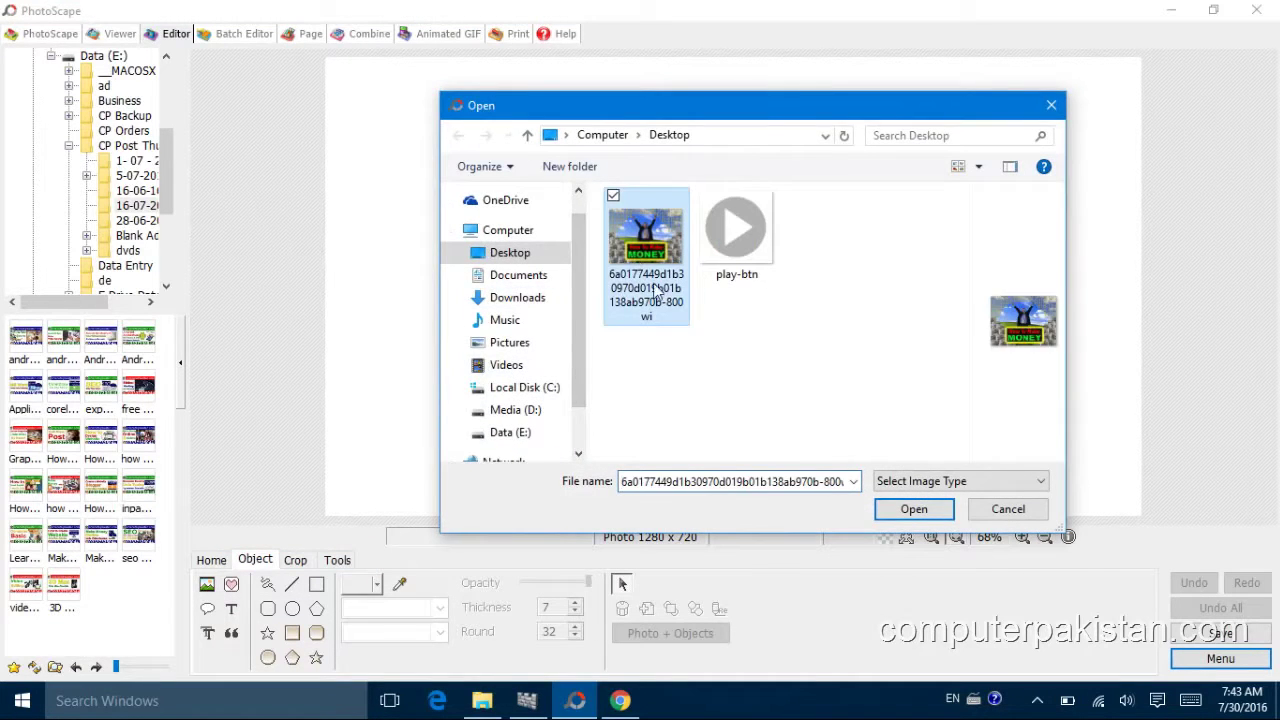
{"action": "left_click", "coordinate": [933, 518]}
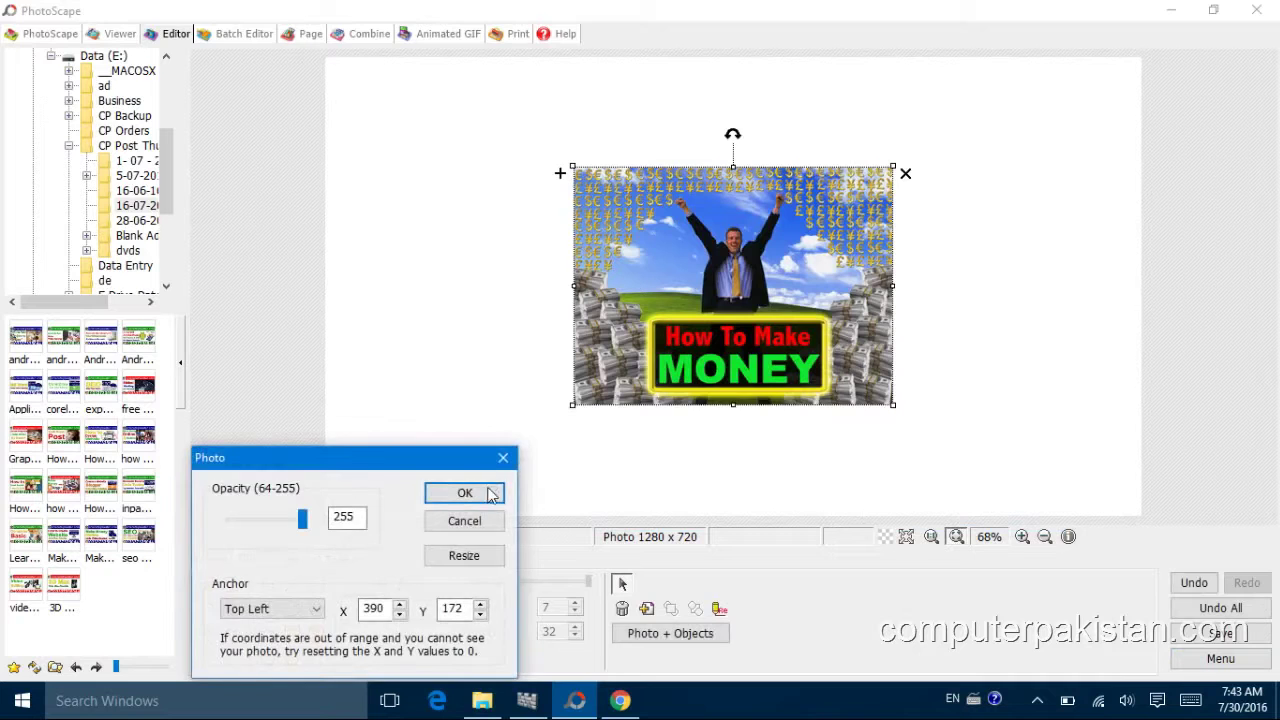
{"action": "left_click", "coordinate": [494, 492]}
Move the How To Make Money picture to the canvas's upper-left corner and stretch it to fill the whole 1280 x 720 canvas.
{"action": "left_click_drag", "start_coordinate": [620, 339], "coordinate": [384, 223]}
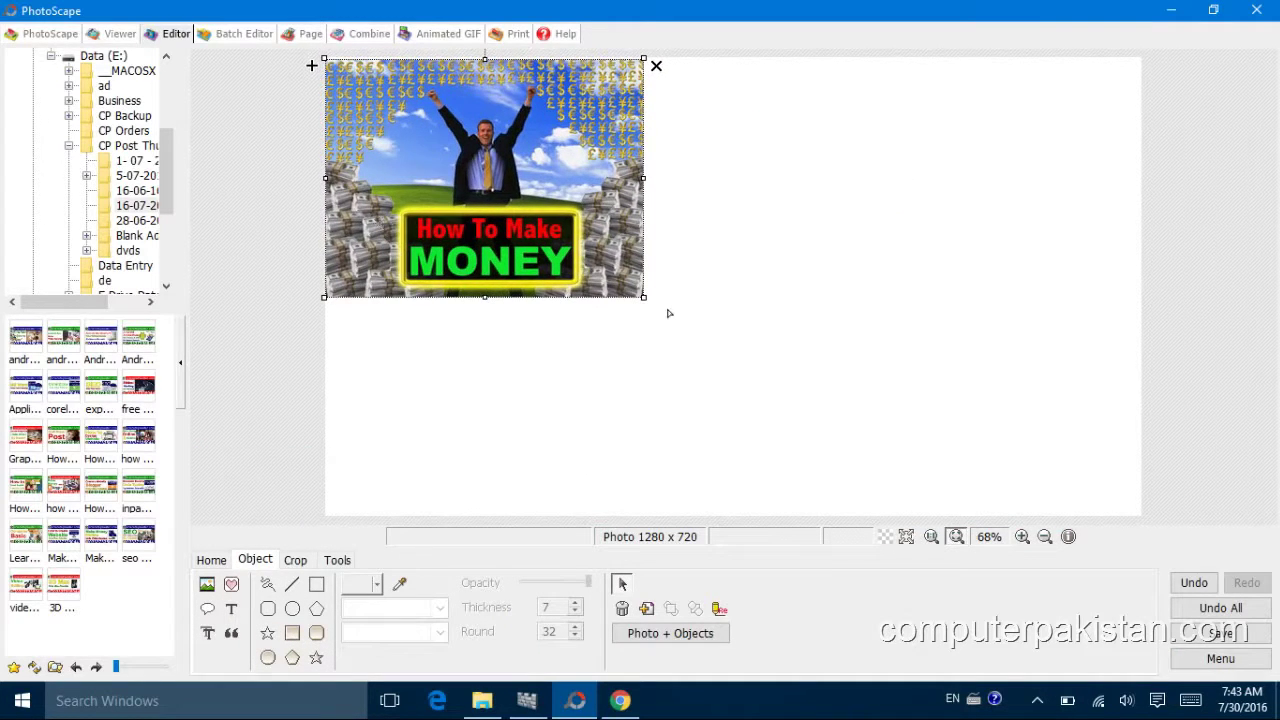
{"action": "left_click_drag", "start_coordinate": [645, 300], "coordinate": [934, 433]}
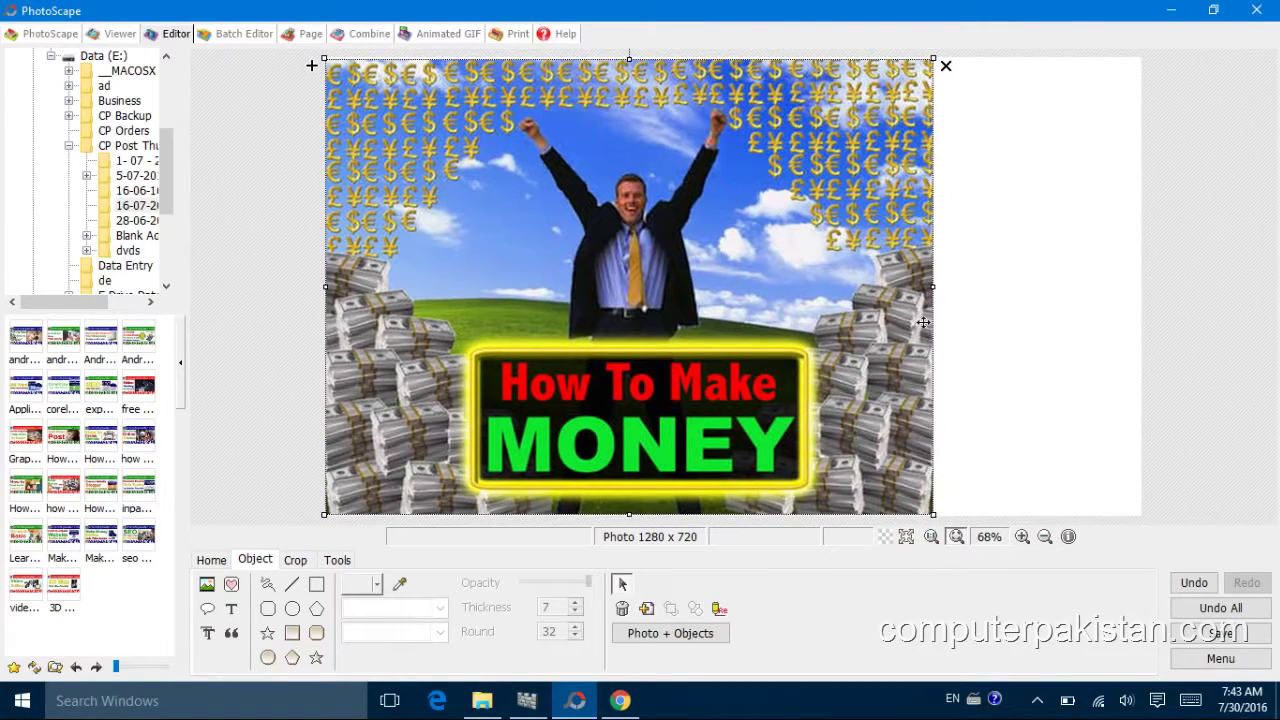
{"action": "left_click_drag", "start_coordinate": [932, 288], "coordinate": [1140, 331]}
{"action": "left_click", "coordinate": [1274, 322]}
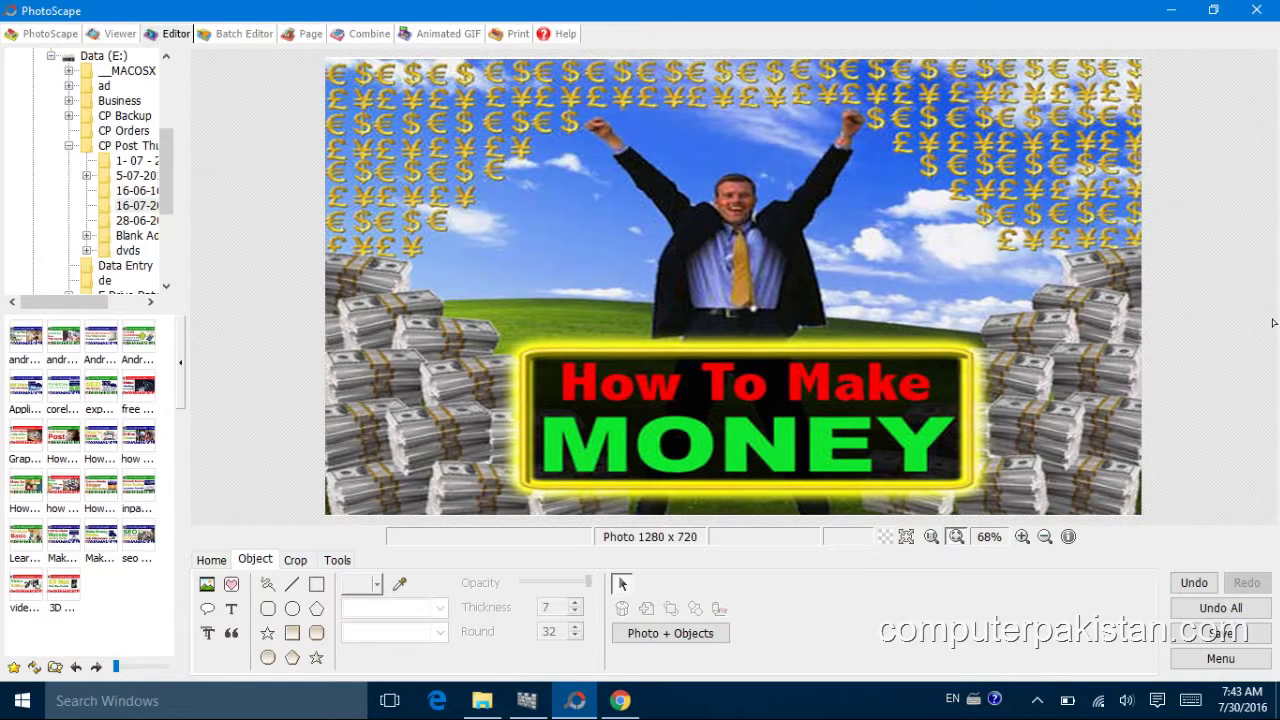
Insert the play-btn picture from the Desktop as a photo object with opacity 255.
{"action": "left_click", "coordinate": [207, 585]}
{"action": "left_click", "coordinate": [257, 562]}
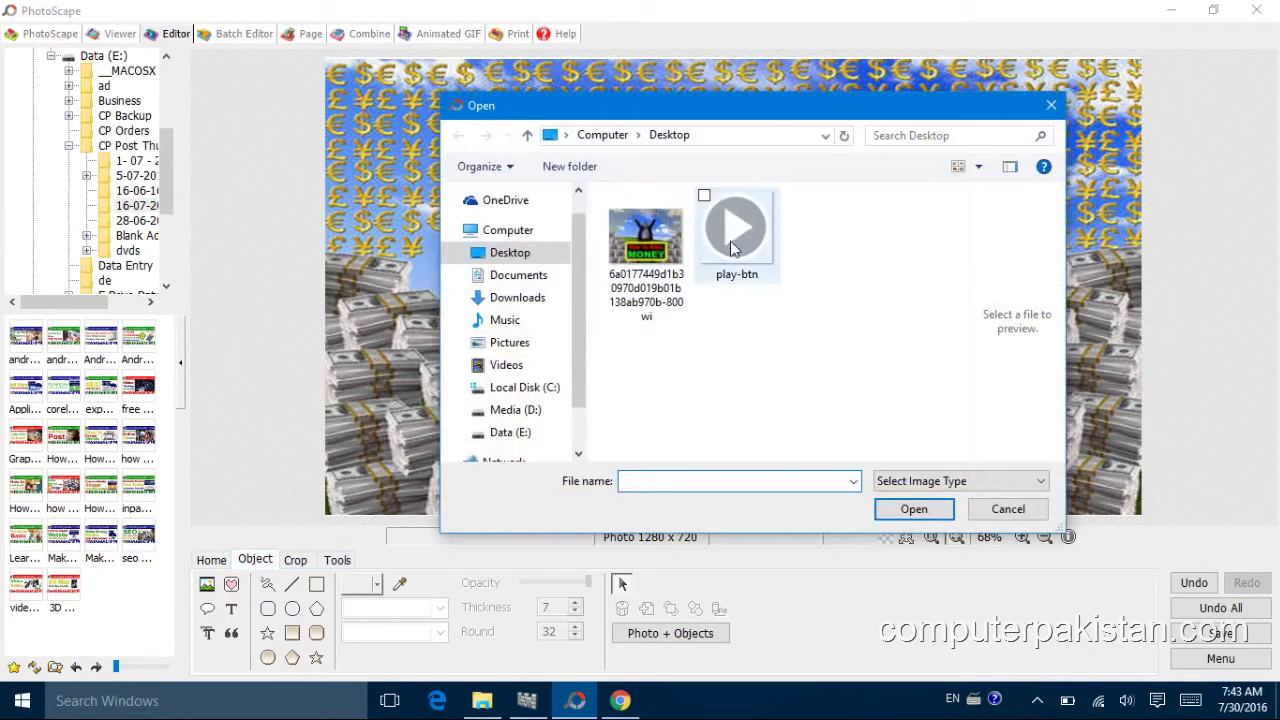
{"action": "left_click", "coordinate": [732, 240]}
{"action": "left_click", "coordinate": [913, 509]}
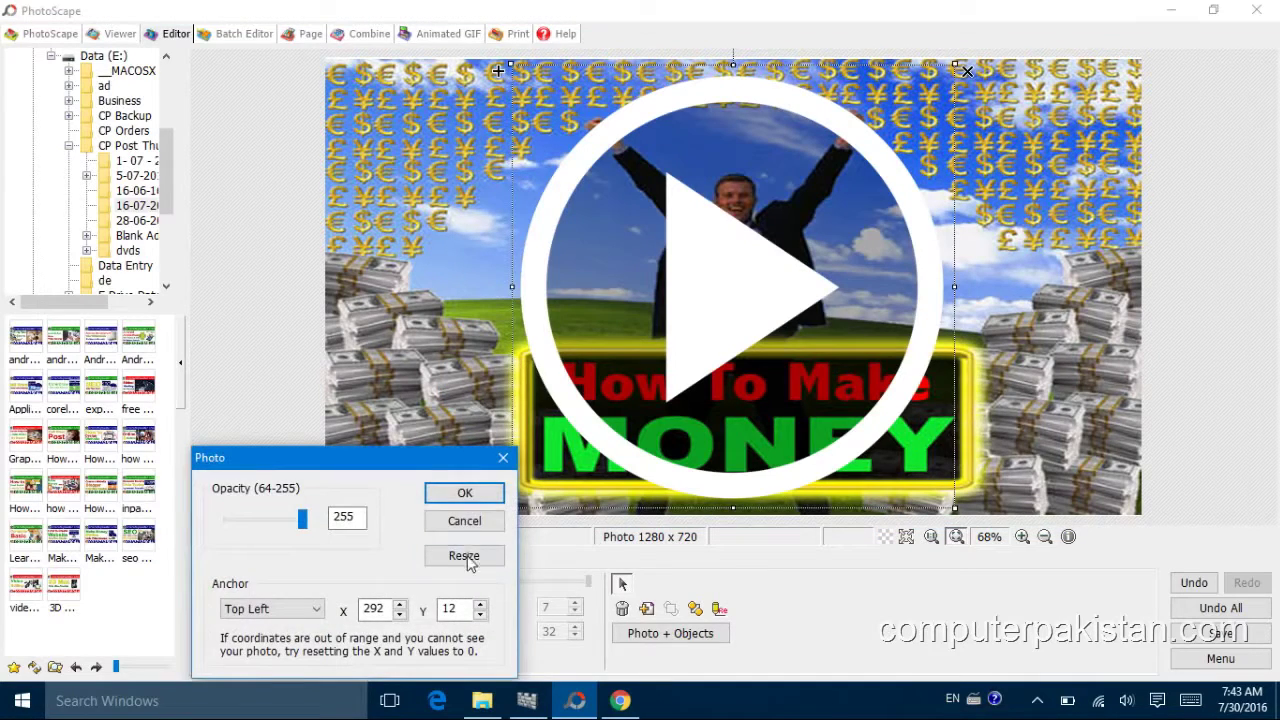
{"action": "left_click", "coordinate": [465, 492]}
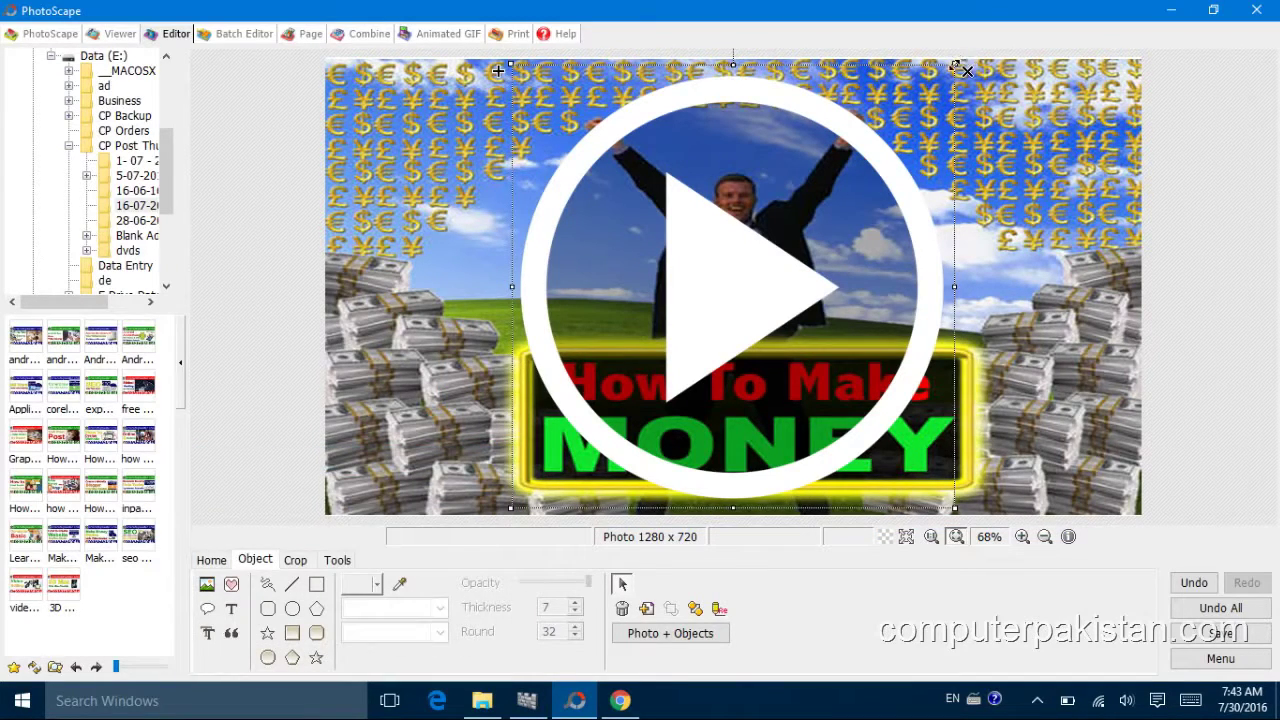
Shrink the play button and place it over the man's torso, just above the How To Make Money sign.
{"action": "left_click_drag", "start_coordinate": [955, 66], "coordinate": [651, 370]}
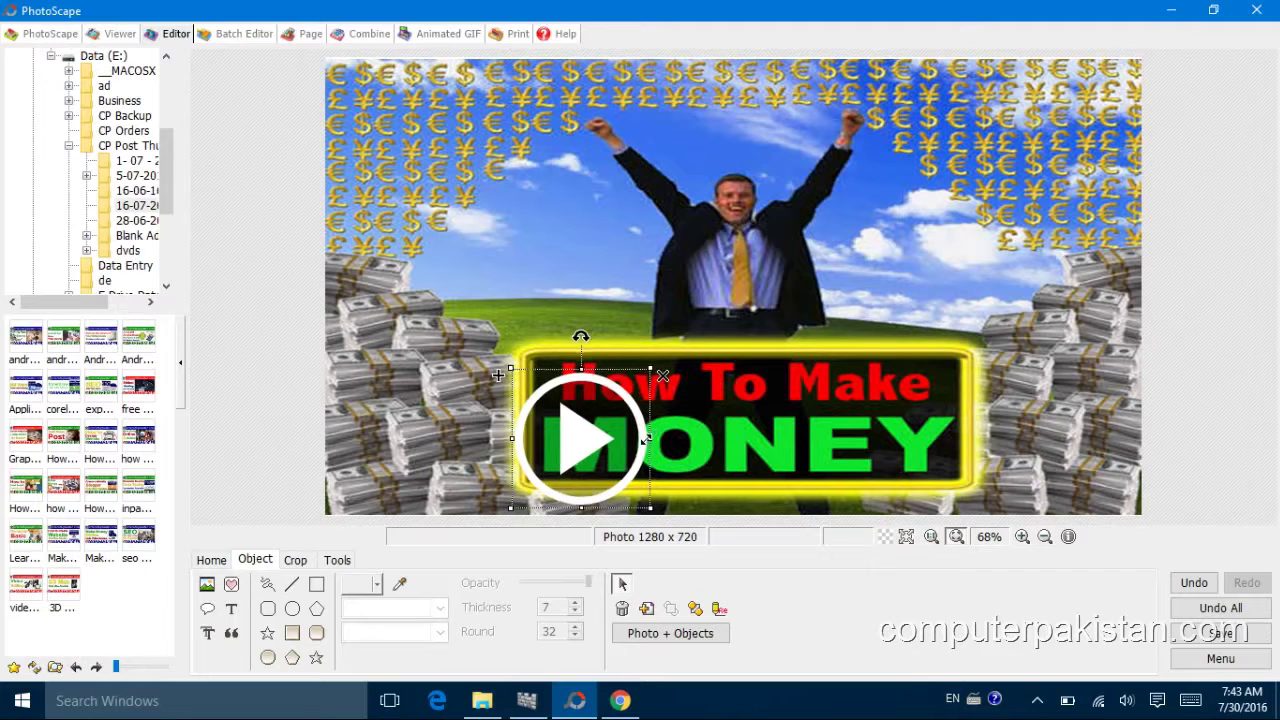
{"action": "left_click_drag", "start_coordinate": [567, 460], "coordinate": [732, 313]}
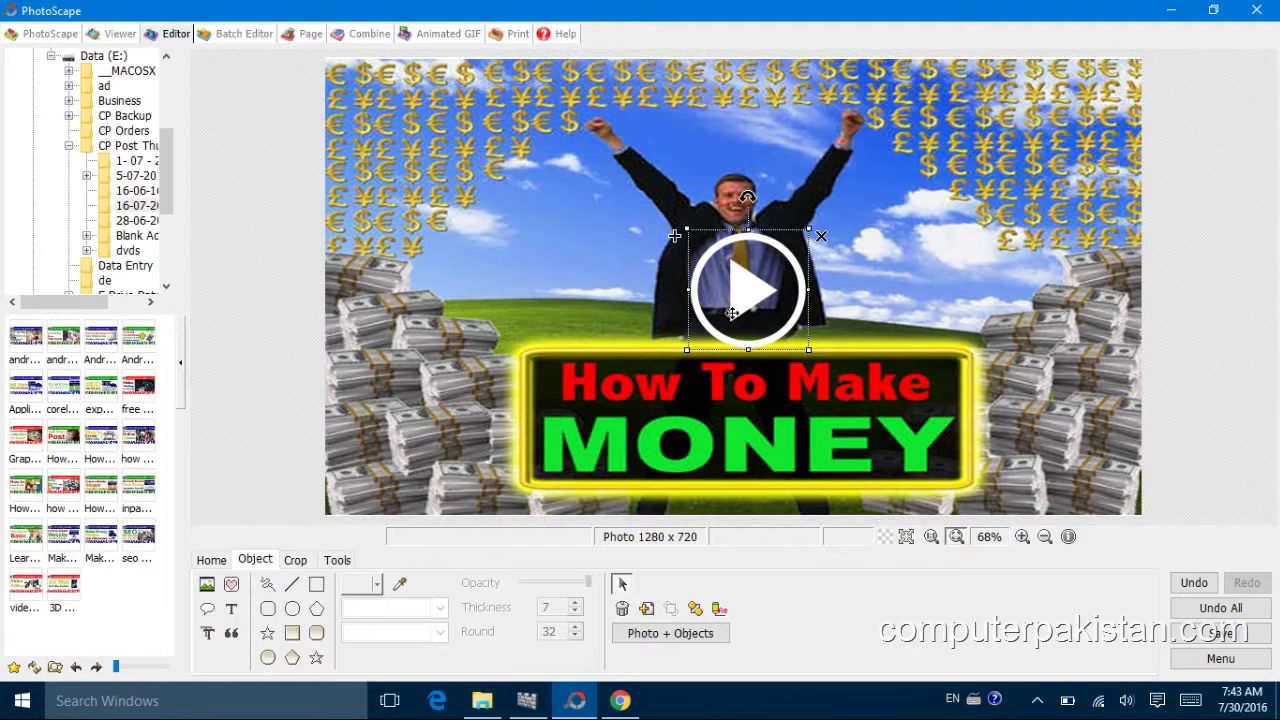
{"action": "left_click_drag", "start_coordinate": [810, 232], "coordinate": [790, 258]}
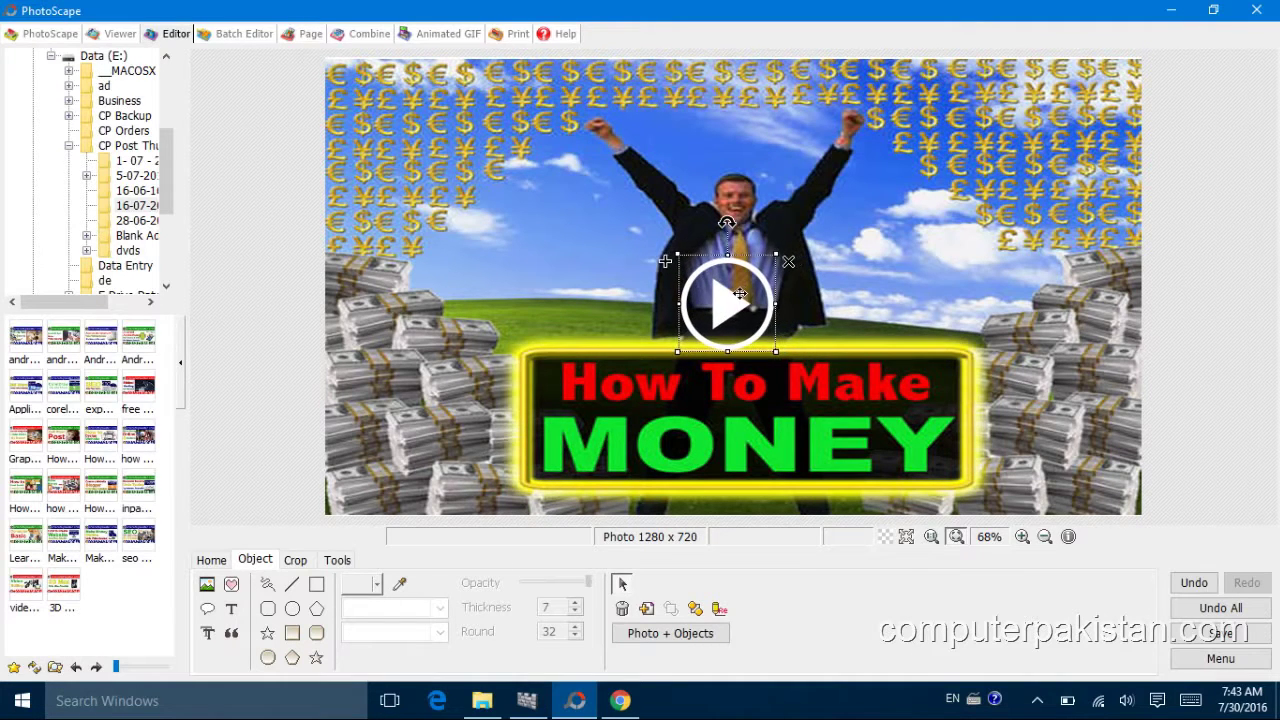
Save the finished picture to the Desktop as a JPEG file named final.
{"action": "left_click", "coordinate": [1222, 633]}
{"action": "left_click", "coordinate": [384, 352]}
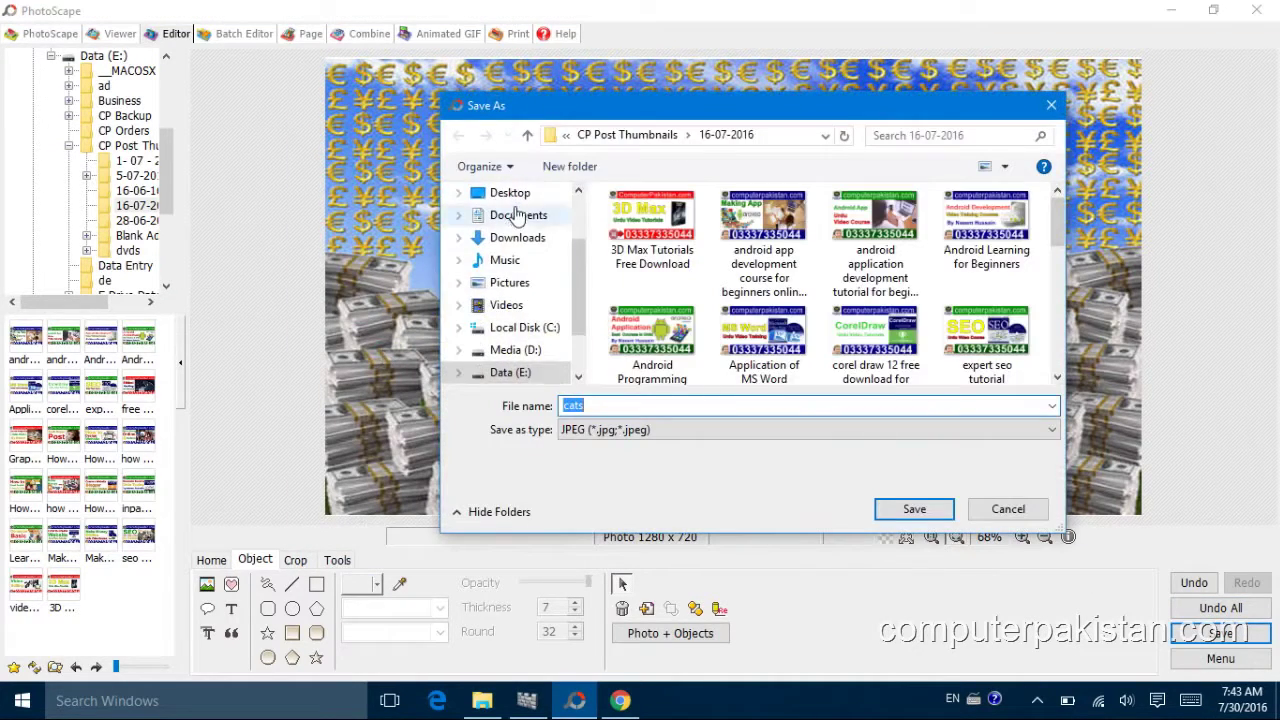
{"action": "left_click", "coordinate": [510, 193]}
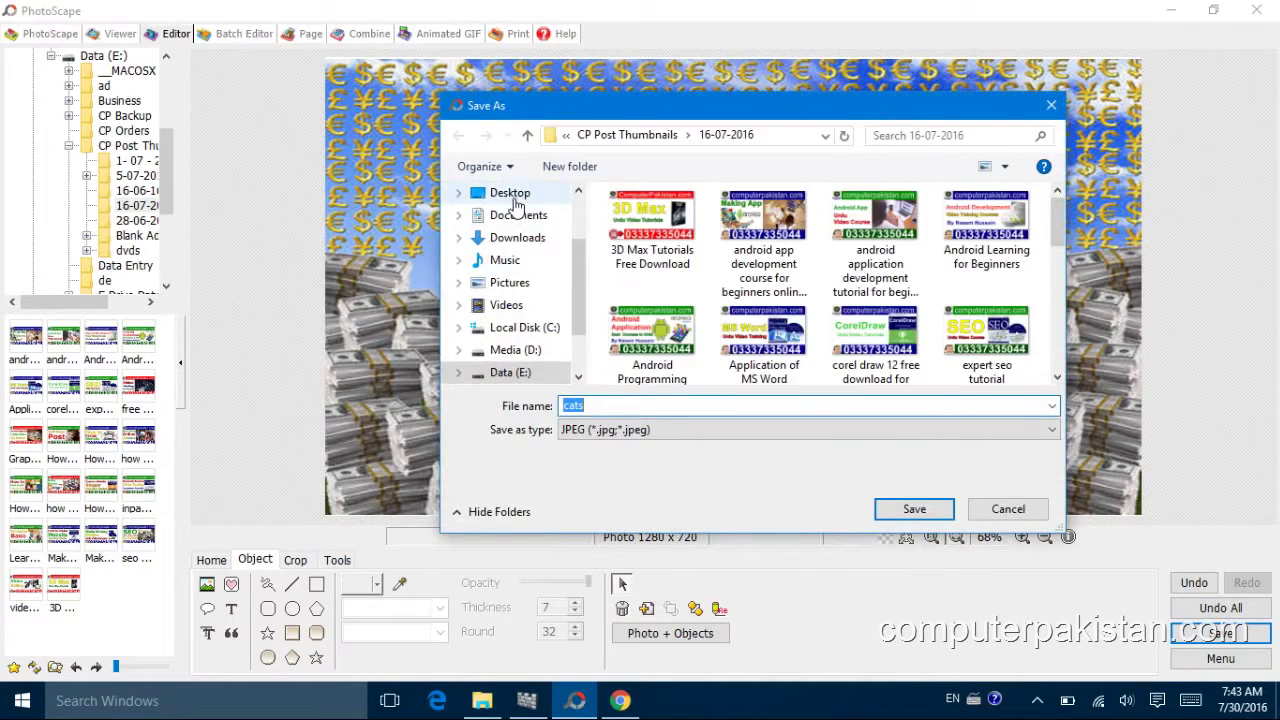
{"action": "double_click", "coordinate": [603, 408]}
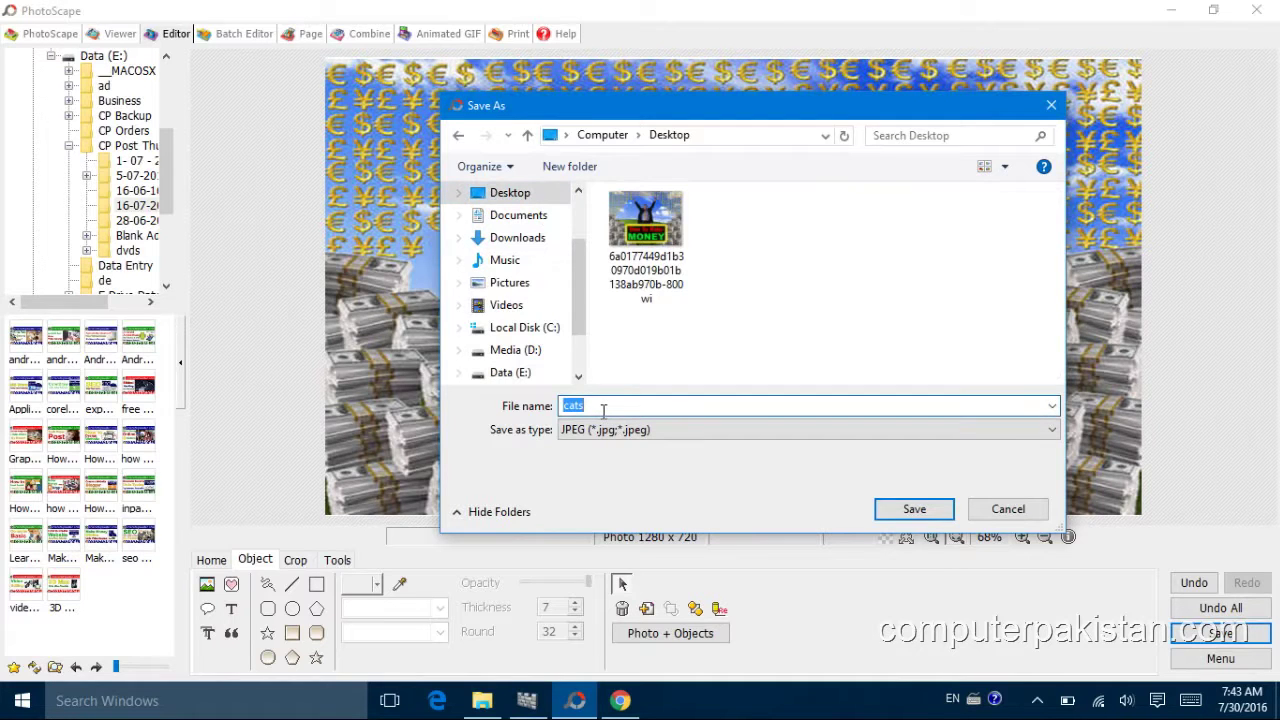
{"action": "type", "text": "final"}
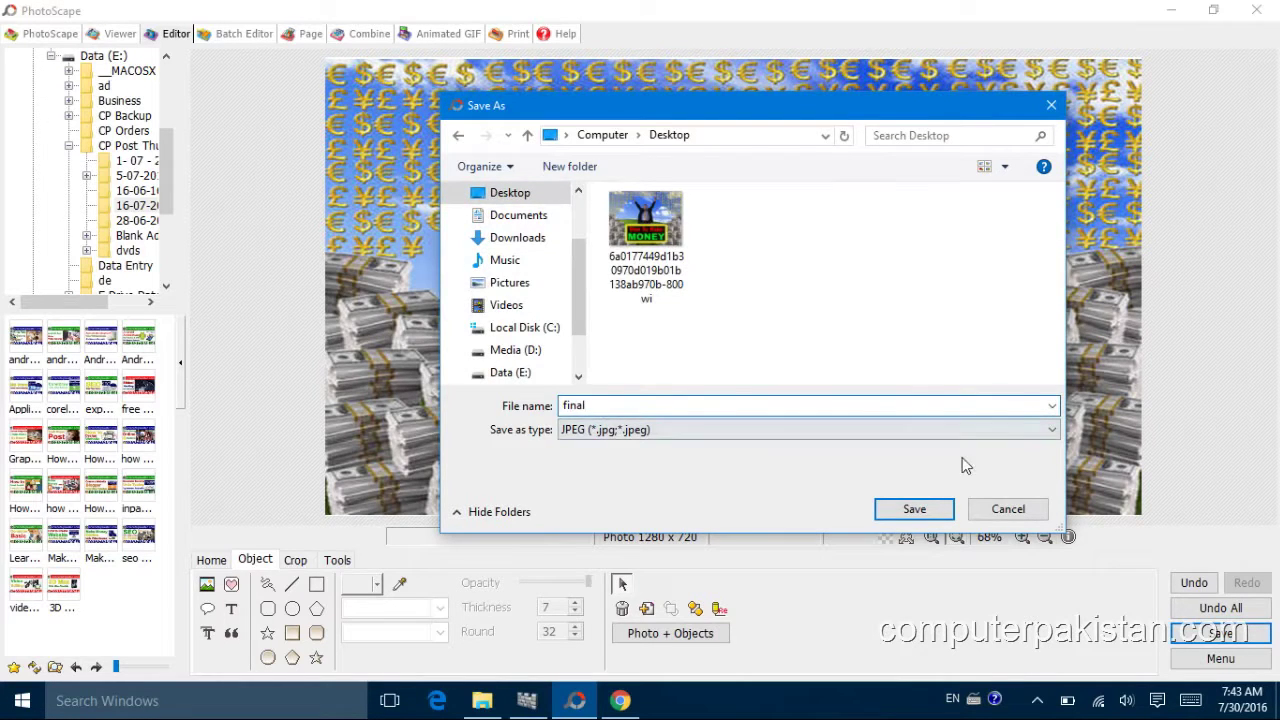
{"action": "left_click", "coordinate": [914, 509]}
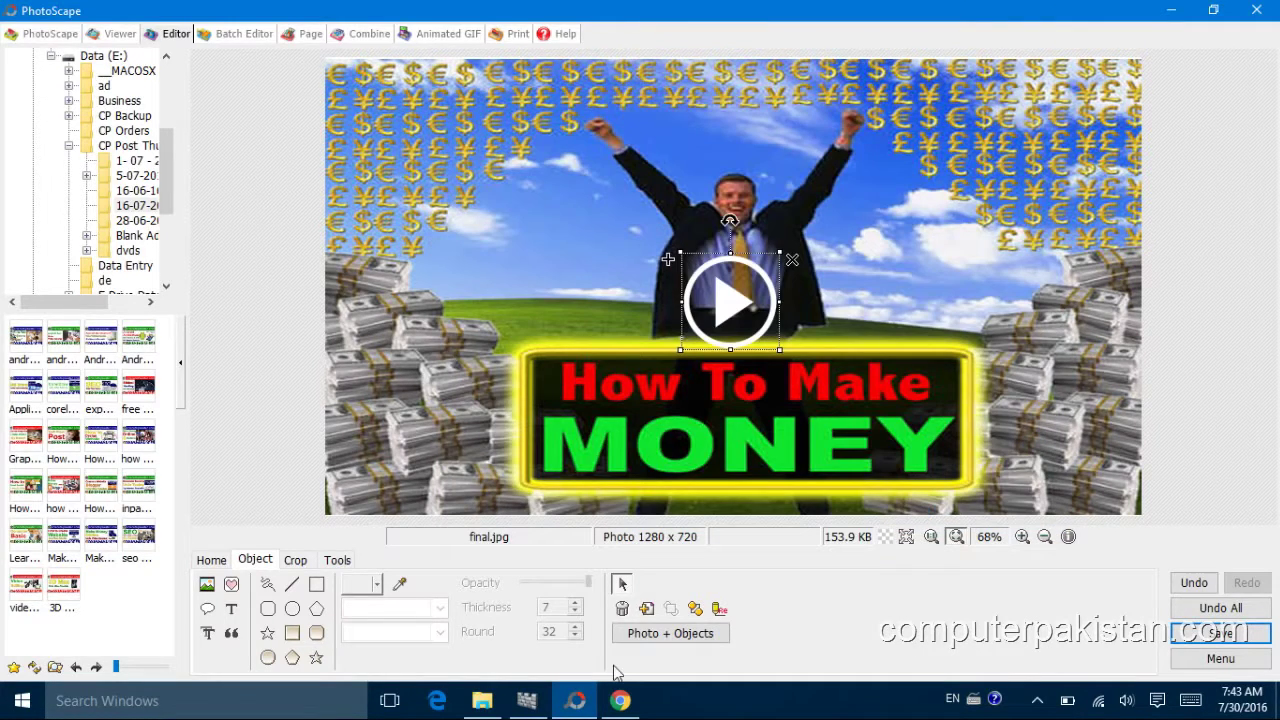
Switch to Chrome and run a Google web search for blogger.
{"action": "key", "text": "super+d"}
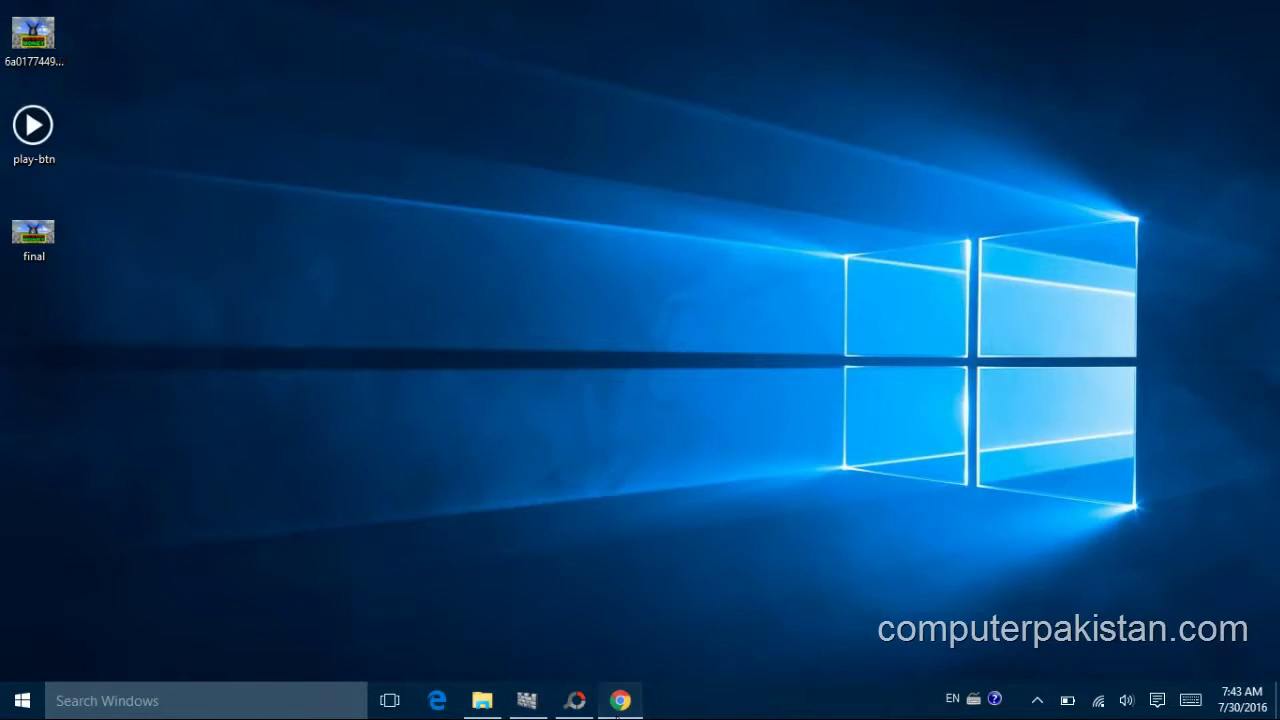
{"action": "left_click", "coordinate": [619, 703]}
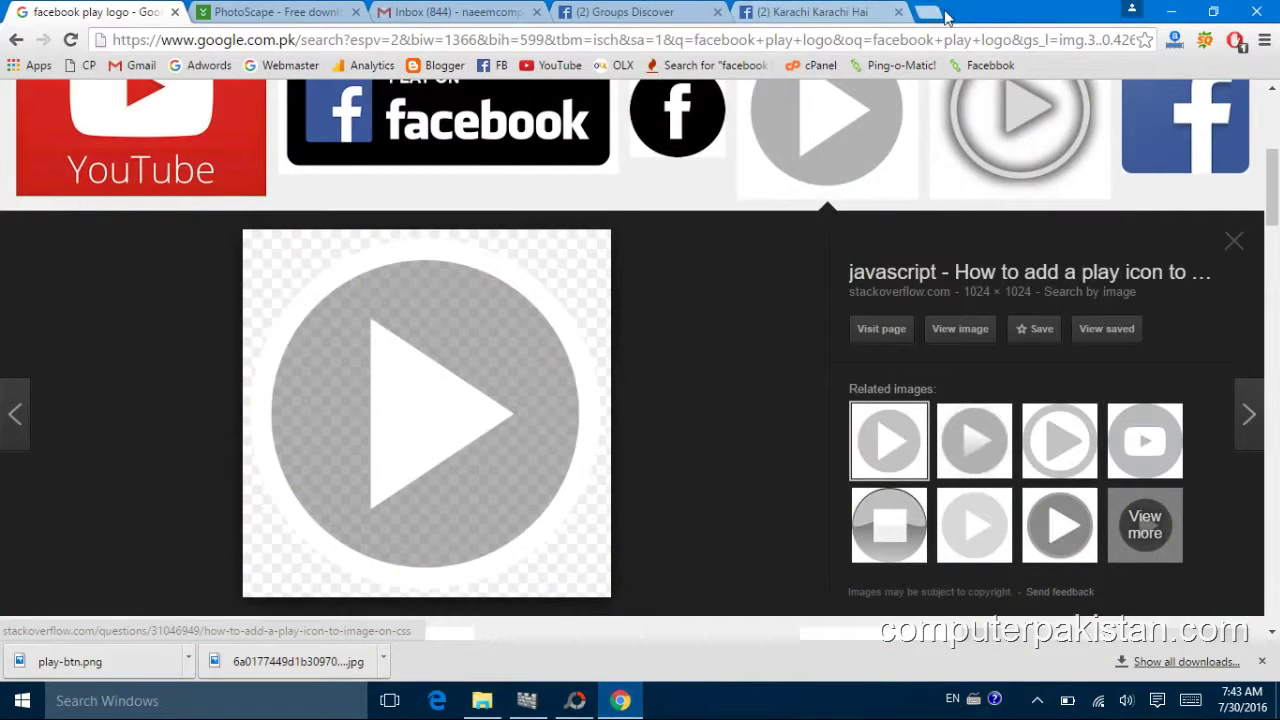
{"action": "scroll", "coordinate": [229, 266], "scroll_direction": "up", "scroll_amount": 4}
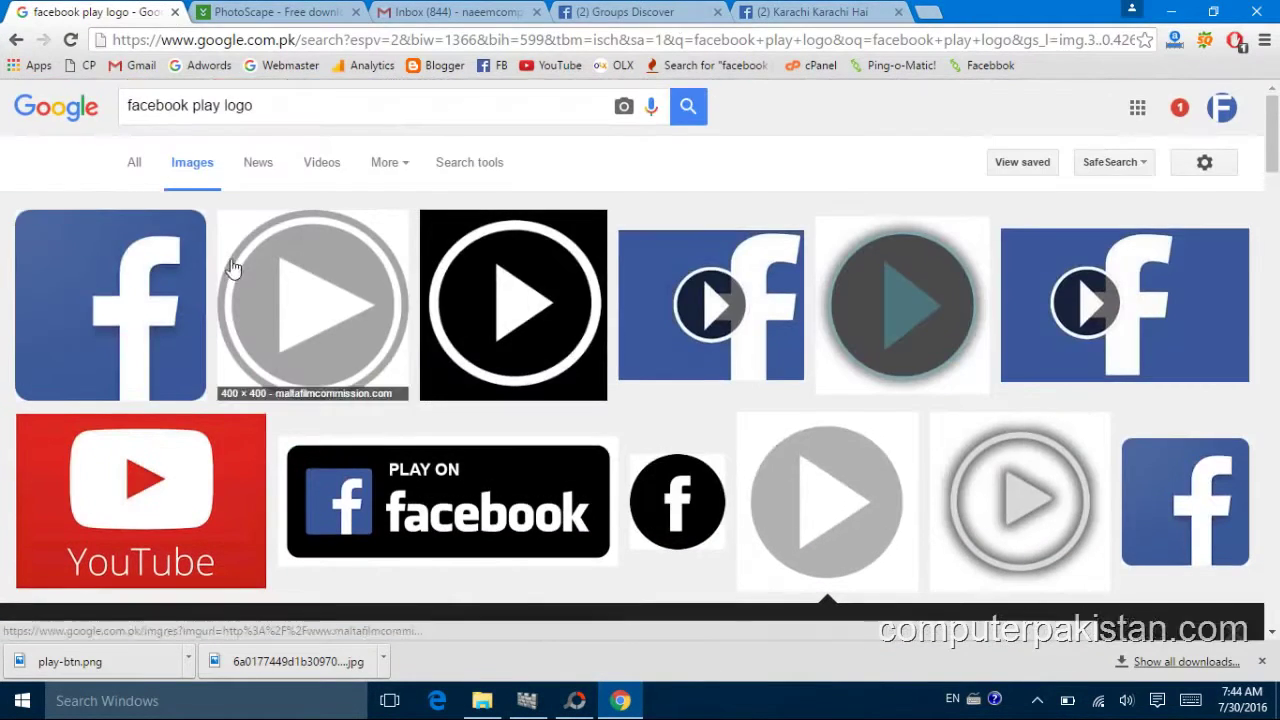
{"action": "left_click", "coordinate": [134, 165]}
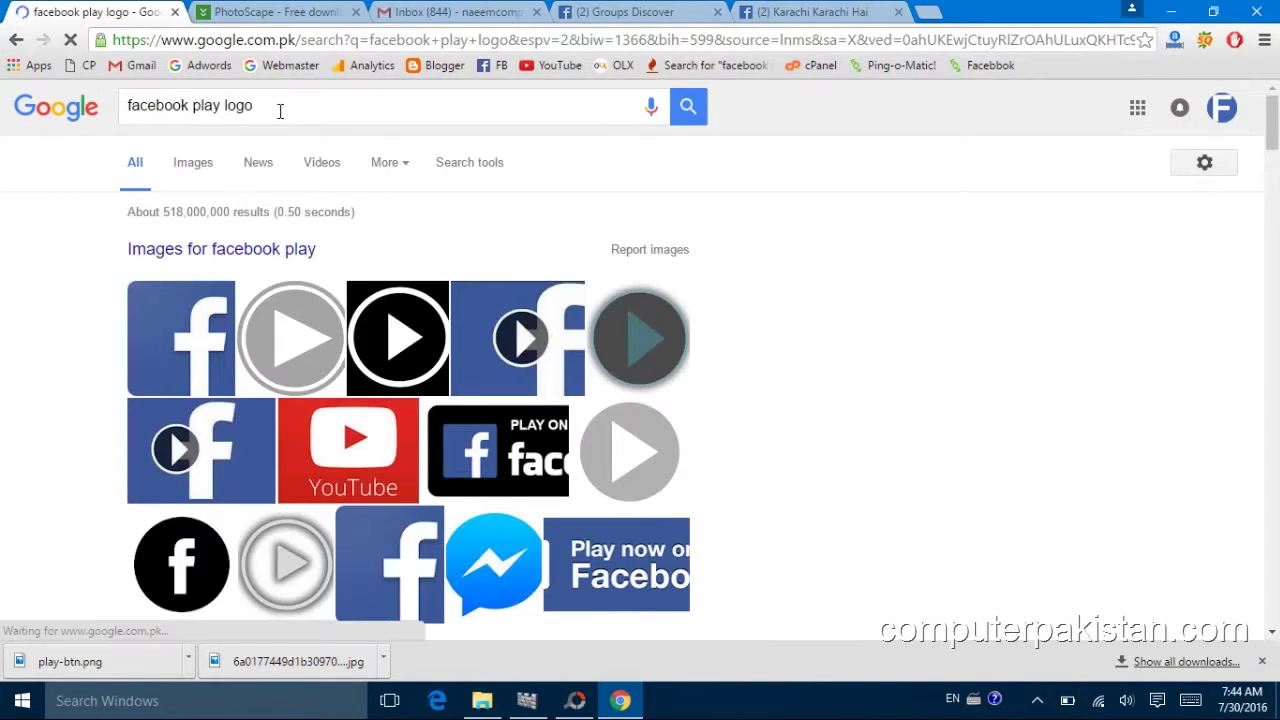
{"action": "left_click", "coordinate": [280, 111]}
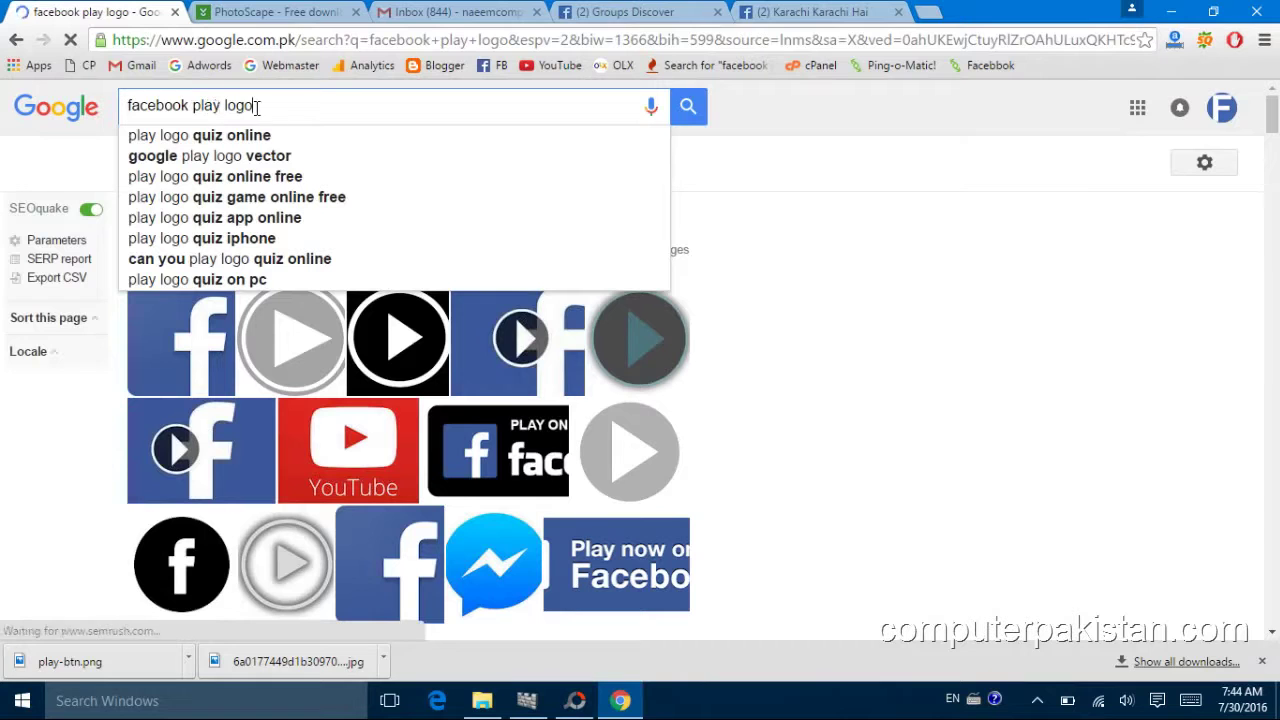
{"action": "triple_click", "coordinate": [128, 110]}
{"action": "type", "text": "blogger"}
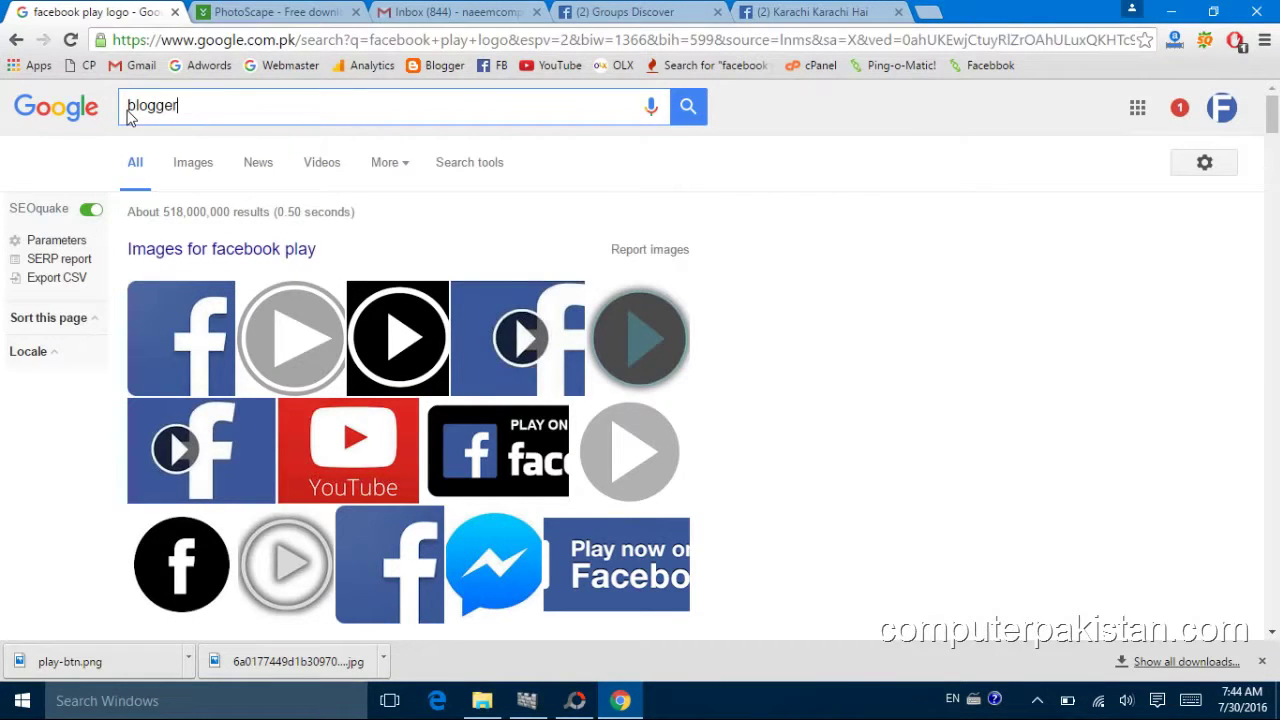
{"action": "key", "text": "Return"}
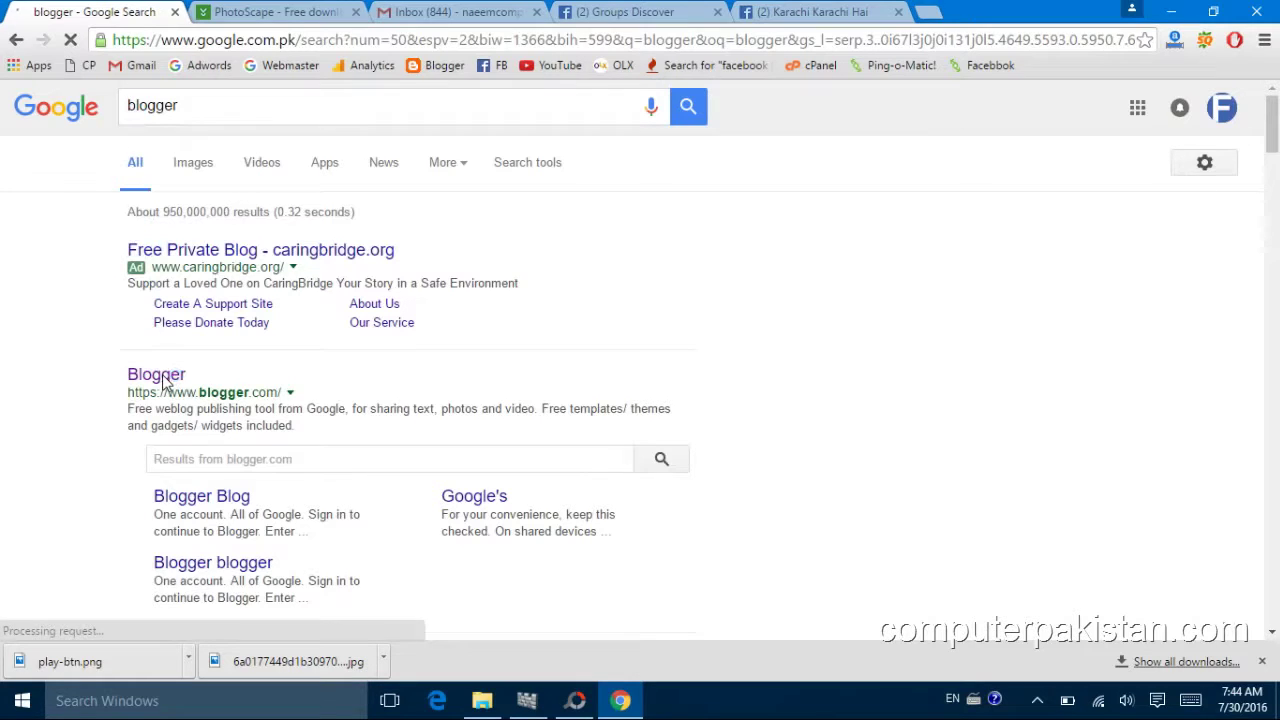
Open the main Blogger search result in a new tab and bring that tab to the front.
{"action": "right_click", "coordinate": [175, 376]}
{"action": "left_click", "coordinate": [212, 390]}
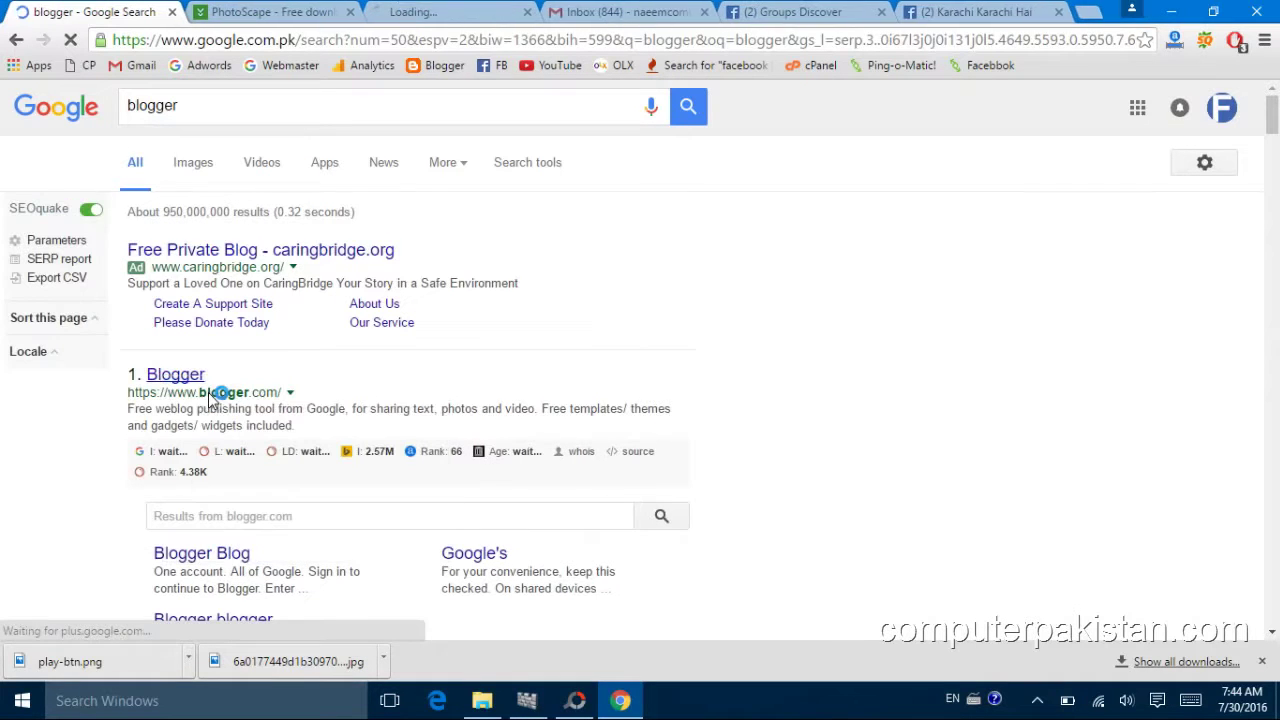
{"action": "left_click", "coordinate": [458, 12]}
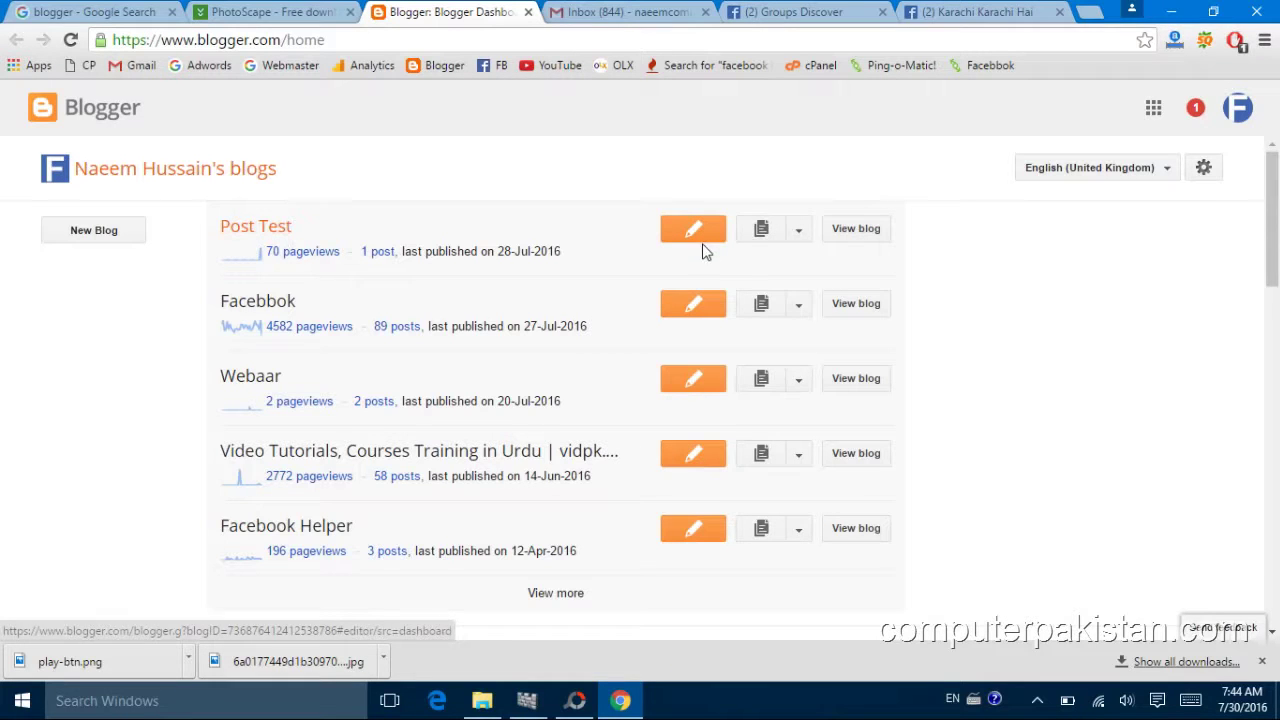
Open the Post Test blog's post list and view its Learn How to create a New Website post in a new tab.
{"action": "left_click", "coordinate": [799, 231]}
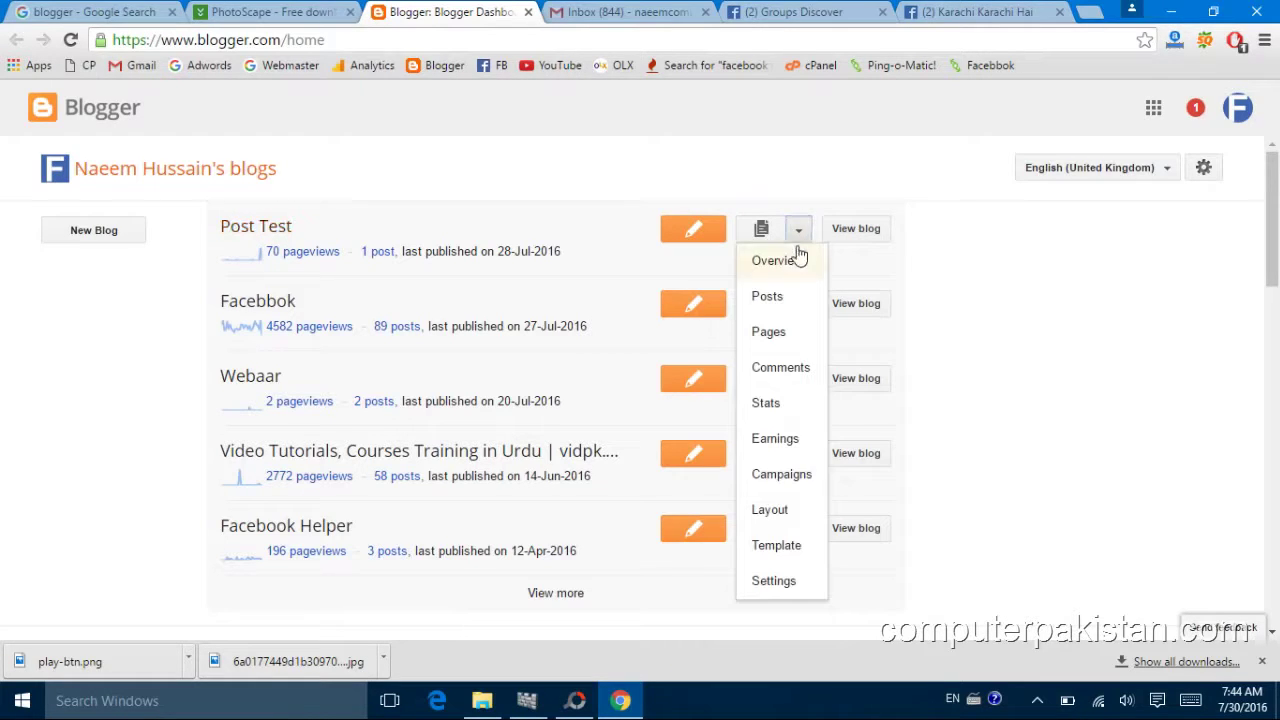
{"action": "left_click", "coordinate": [768, 298]}
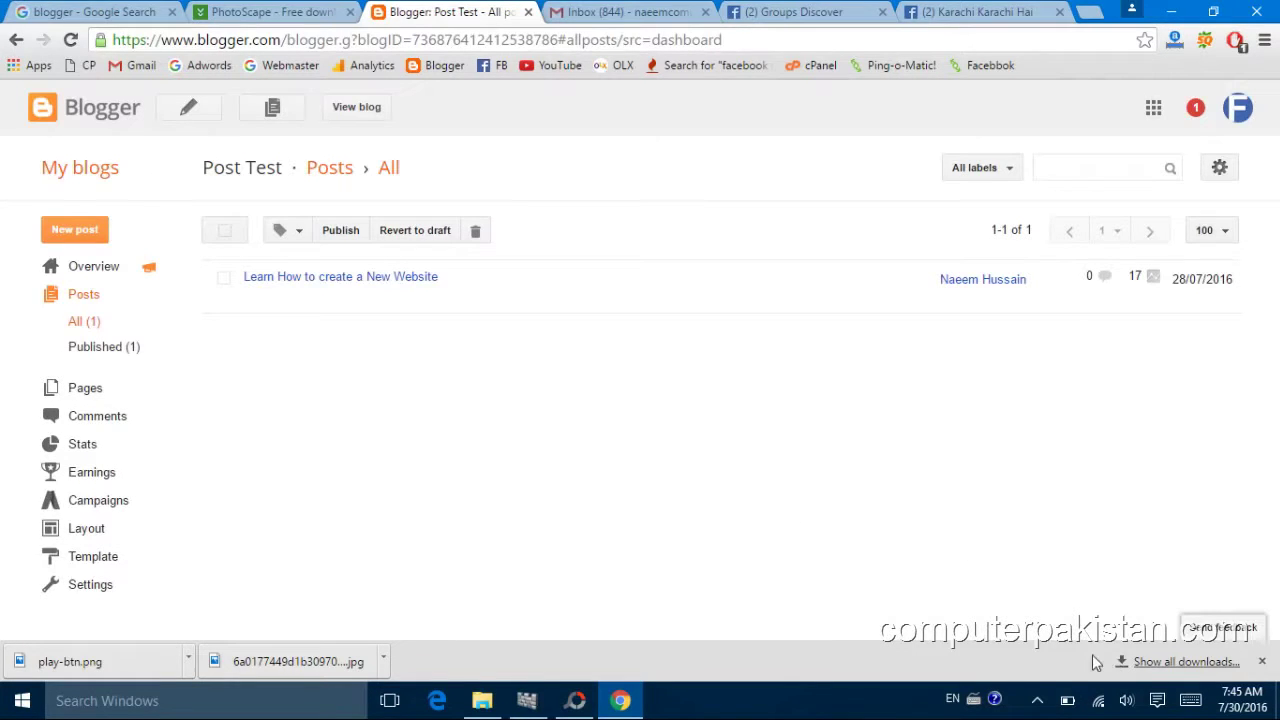
{"action": "left_click", "coordinate": [1033, 698]}
{"action": "left_click", "coordinate": [659, 462]}
{"action": "mouse_move", "coordinate": [274, 298]}
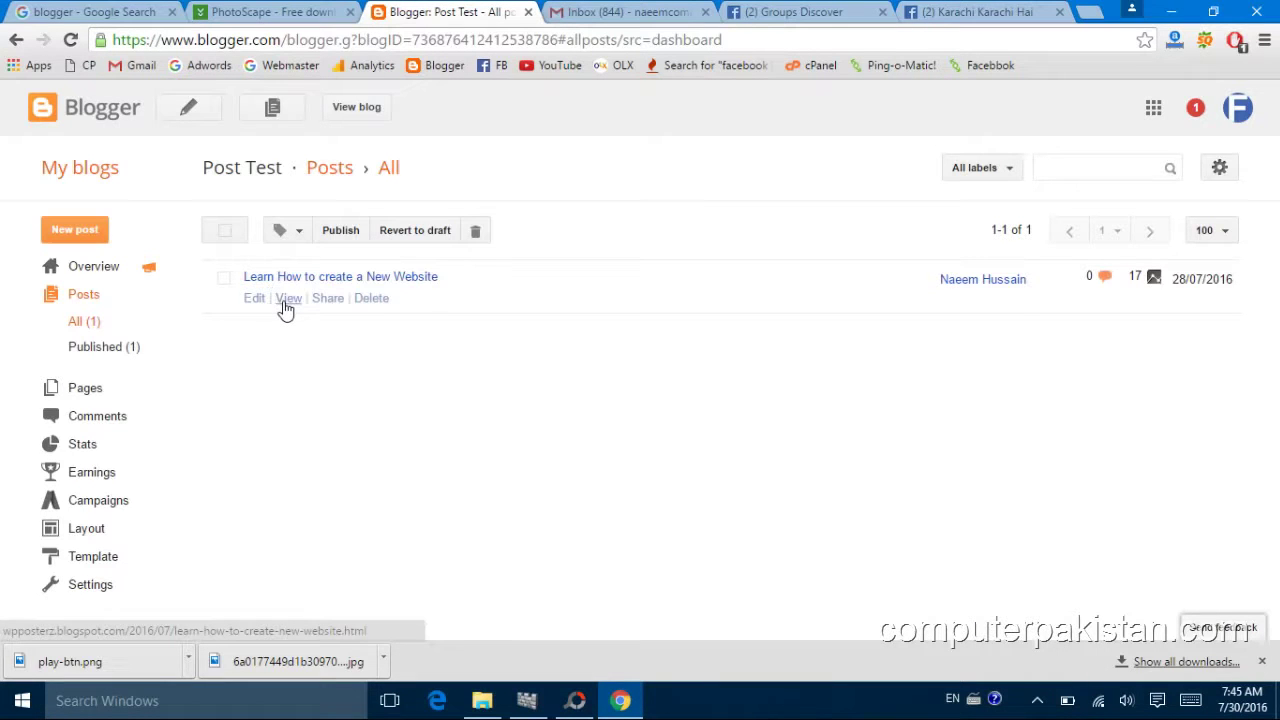
{"action": "right_click", "coordinate": [287, 309]}
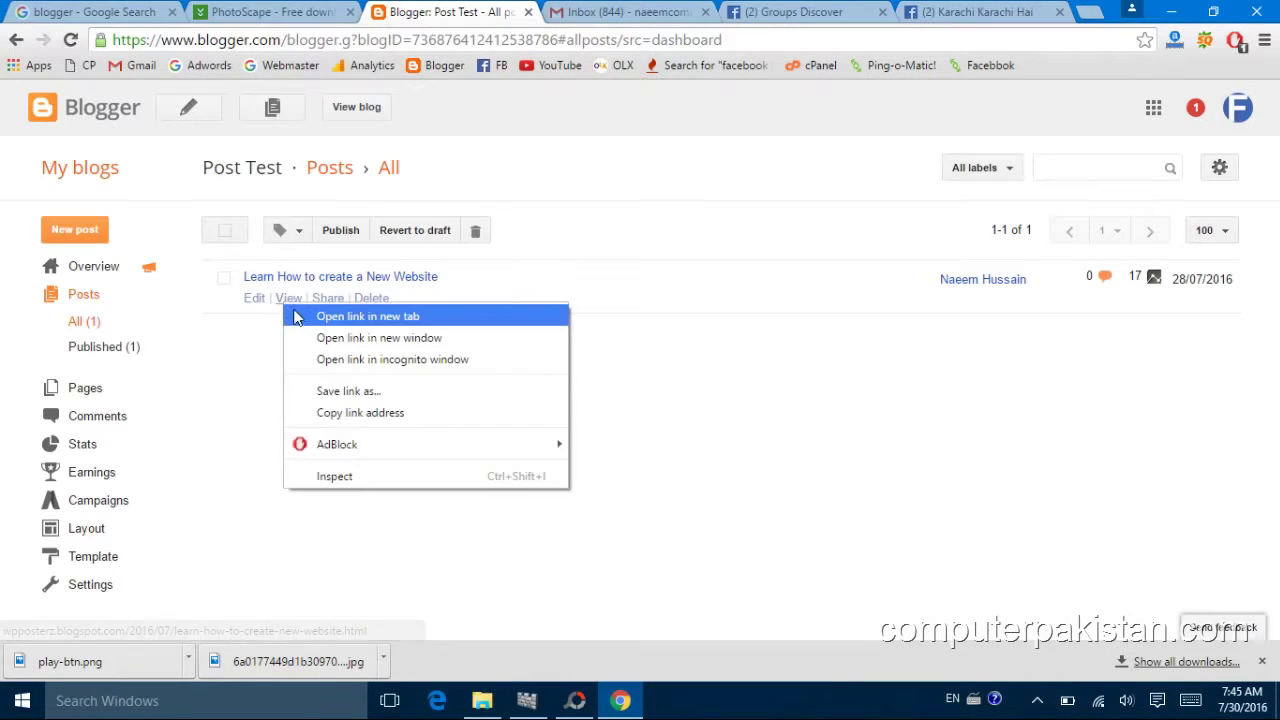
{"action": "left_click", "coordinate": [298, 316]}
{"action": "left_click", "coordinate": [540, 16]}
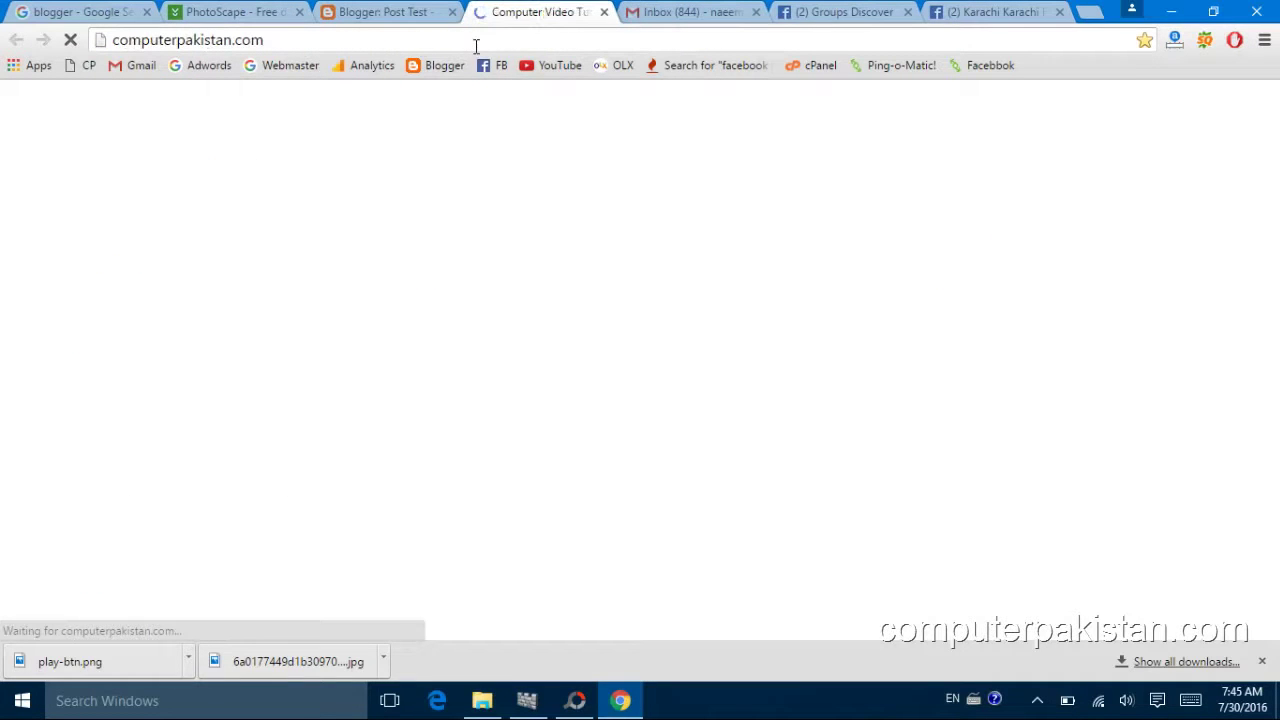
Return to the Blogger dashboard and start a new blog with the title Desi Models.
{"action": "left_click", "coordinate": [379, 13]}
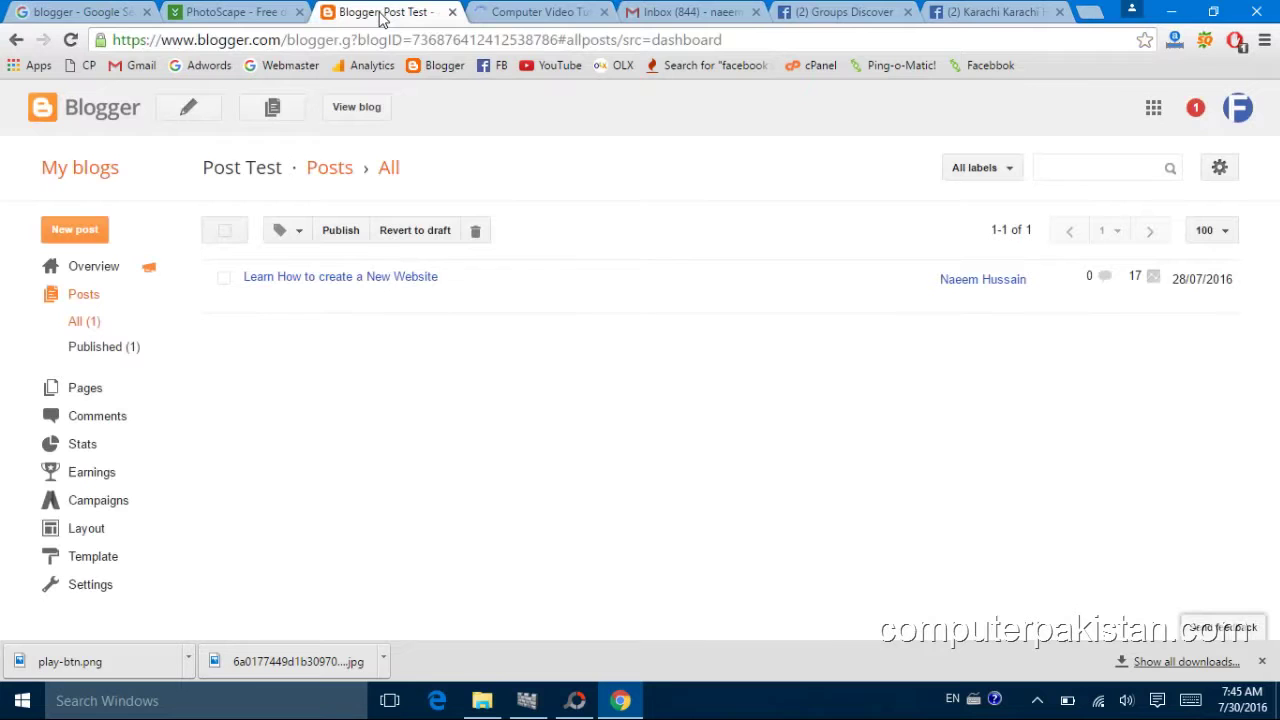
{"action": "left_click", "coordinate": [86, 115]}
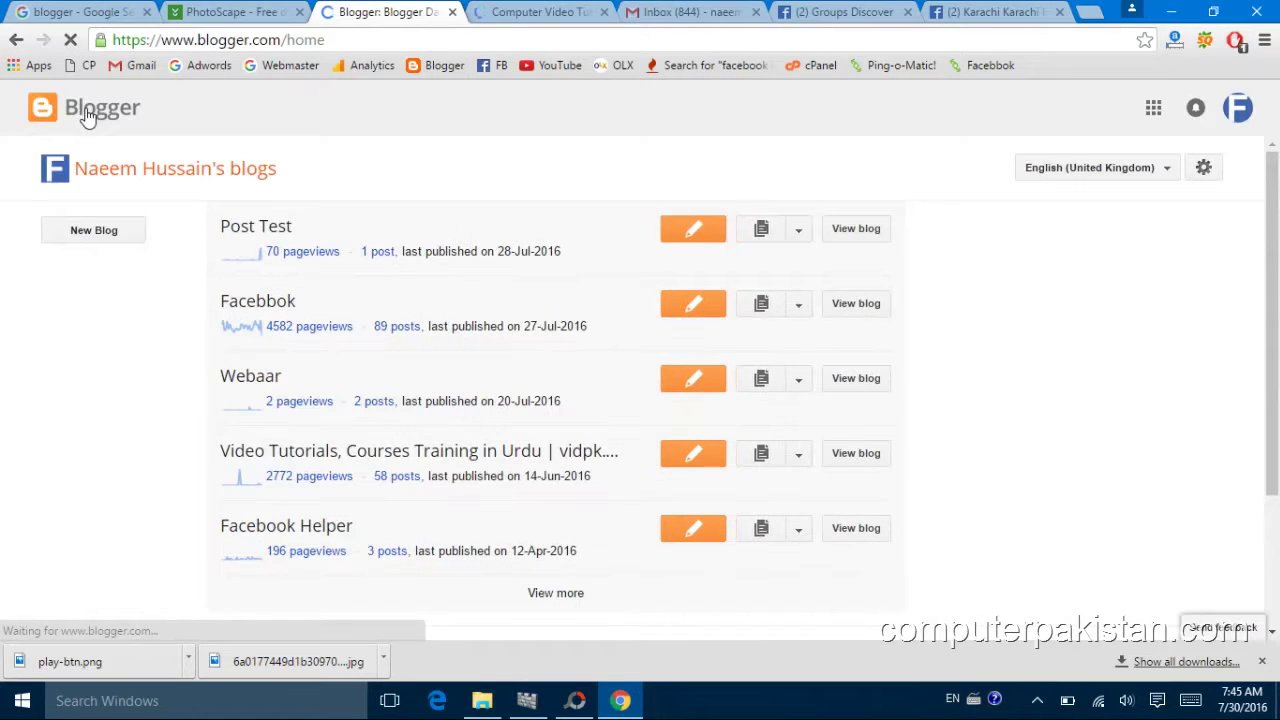
{"action": "left_click", "coordinate": [86, 240]}
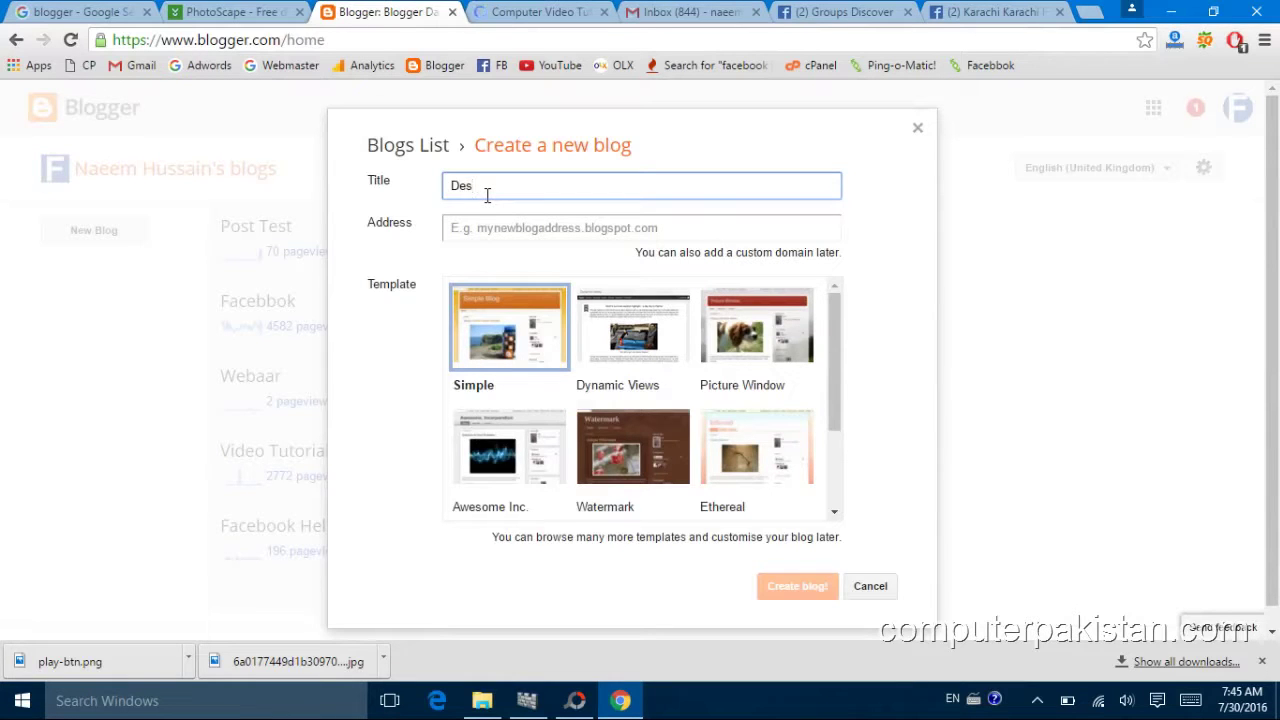
{"action": "type", "text": "Desi Models"}
Set the blog's address to desimodel1.blogspot.com and create the blog with the Simple template.
{"action": "left_click", "coordinate": [562, 236]}
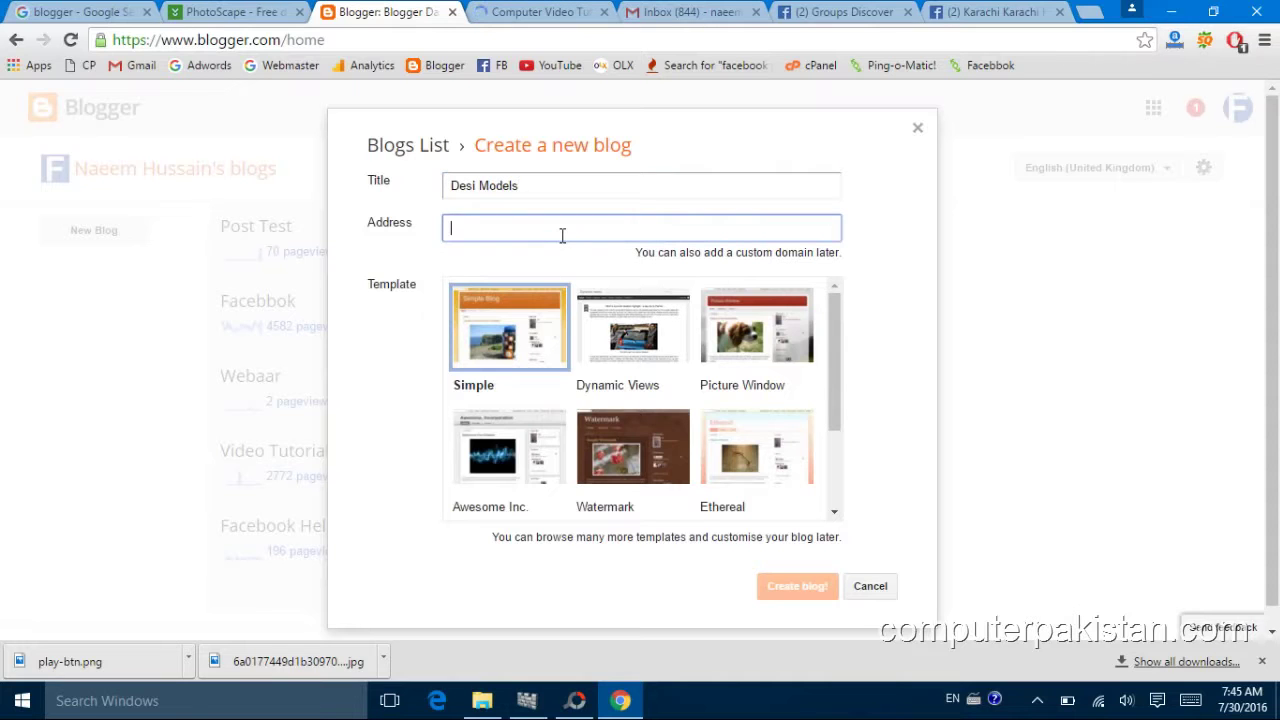
{"action": "type", "text": "desi"}
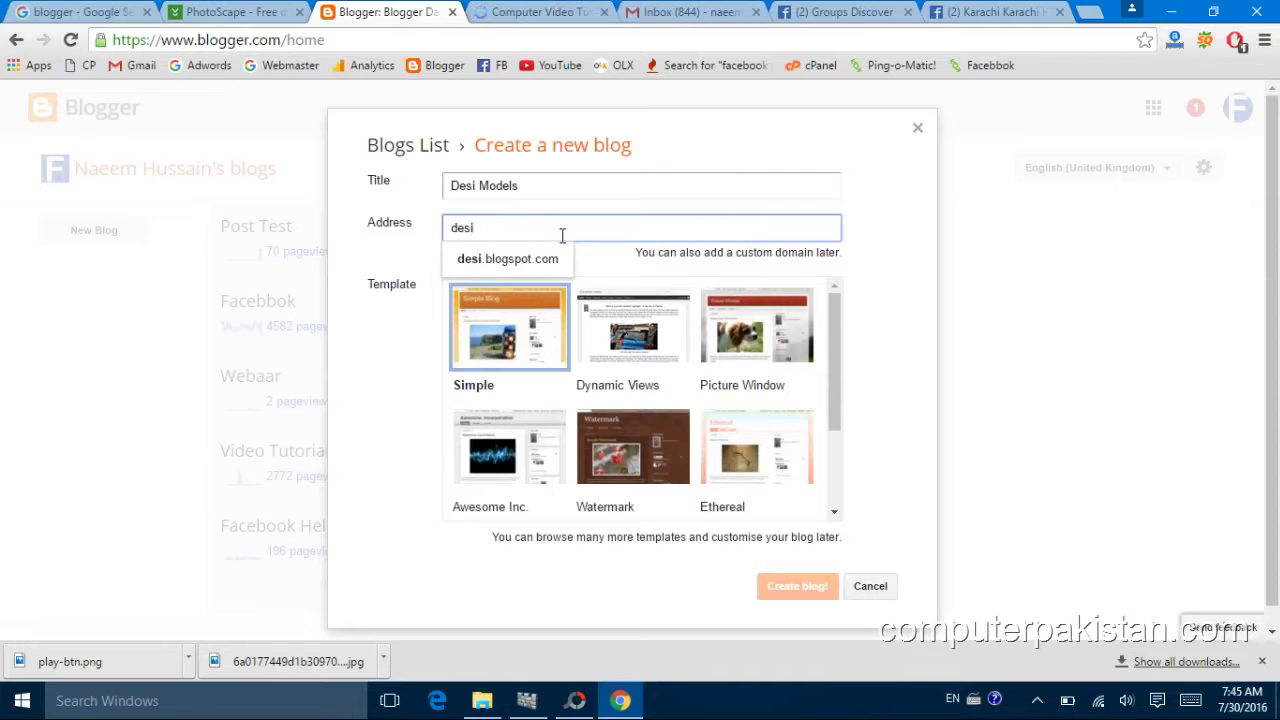
{"action": "type", "text": "model"}
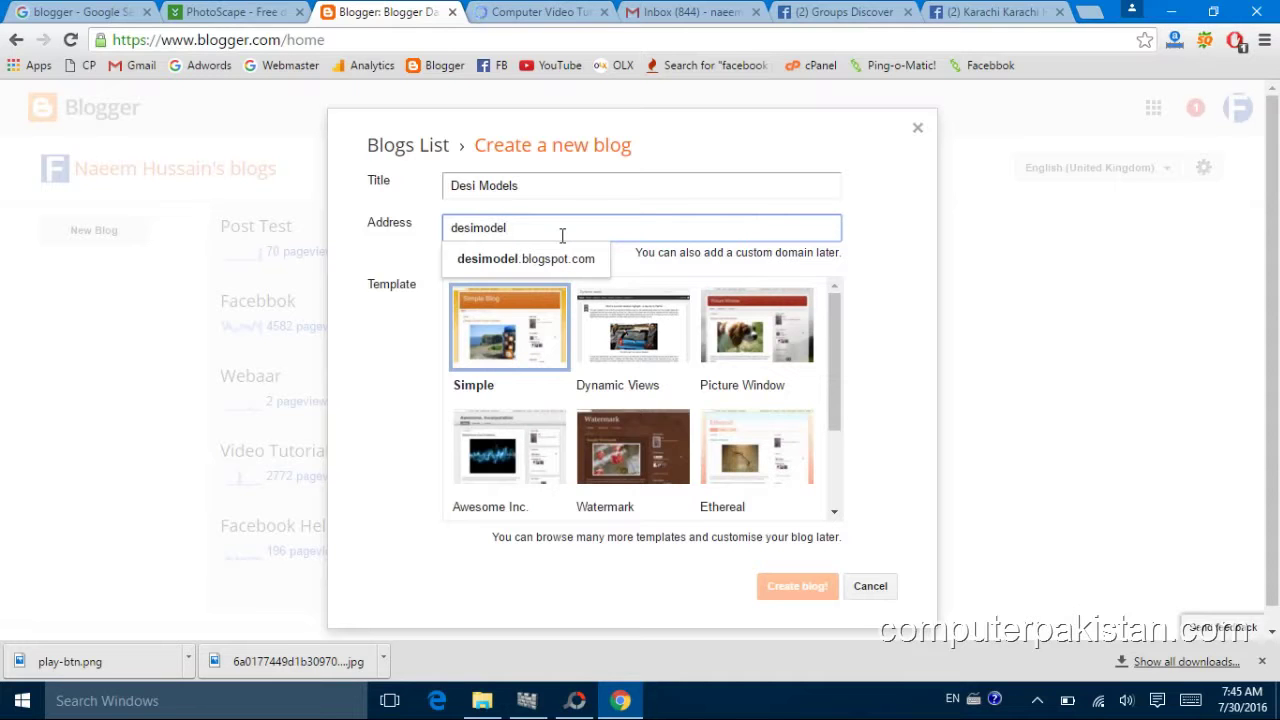
{"action": "type", "text": "02"}
{"action": "key", "text": "BackSpace"}
{"action": "key", "text": "BackSpace"}
{"action": "type", "text": "1"}
{"action": "left_click", "coordinate": [890, 270]}
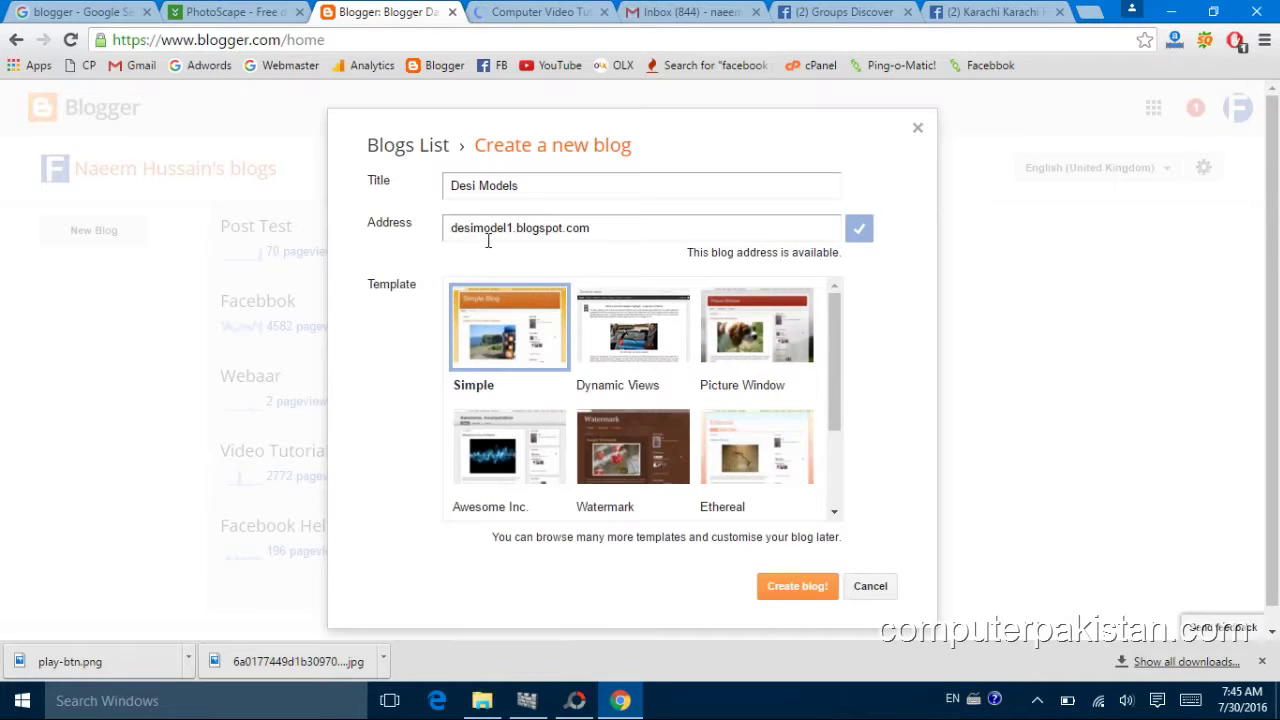
{"action": "left_click", "coordinate": [779, 595]}
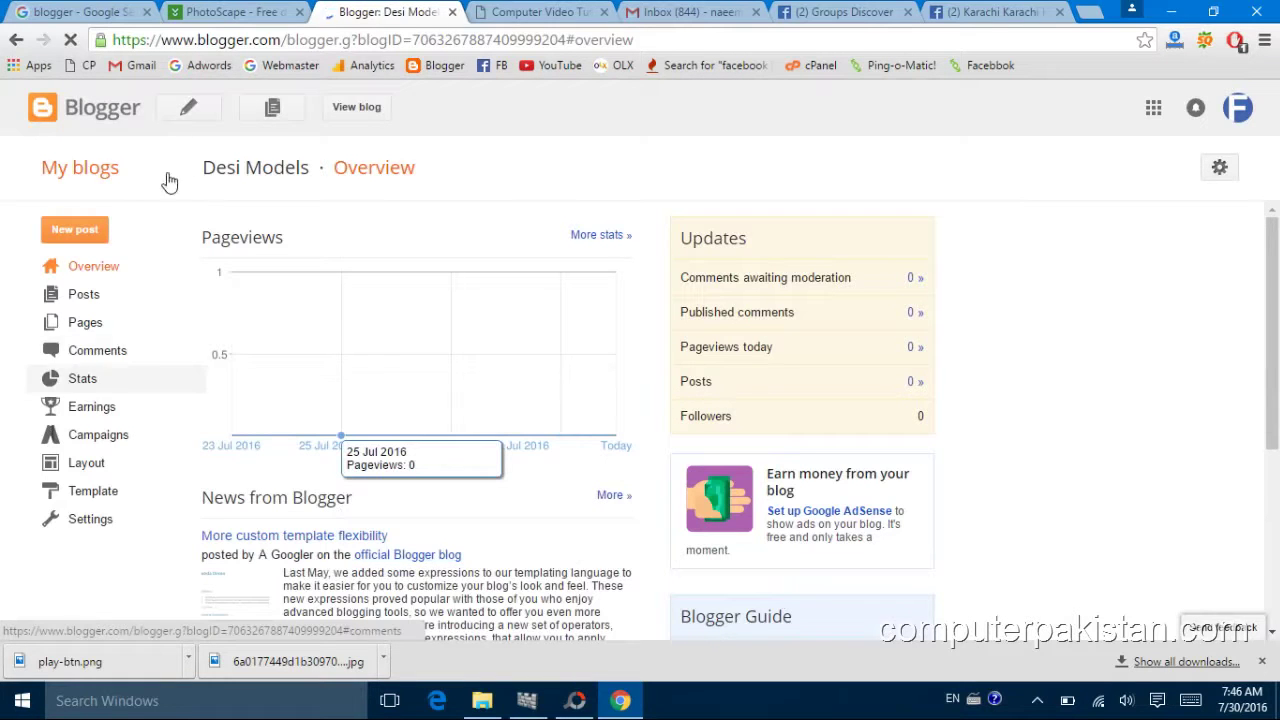
View the Desi Models blog in a new tab and reorder the tabs so computerpakistan.com follows it.
{"action": "right_click", "coordinate": [350, 118]}
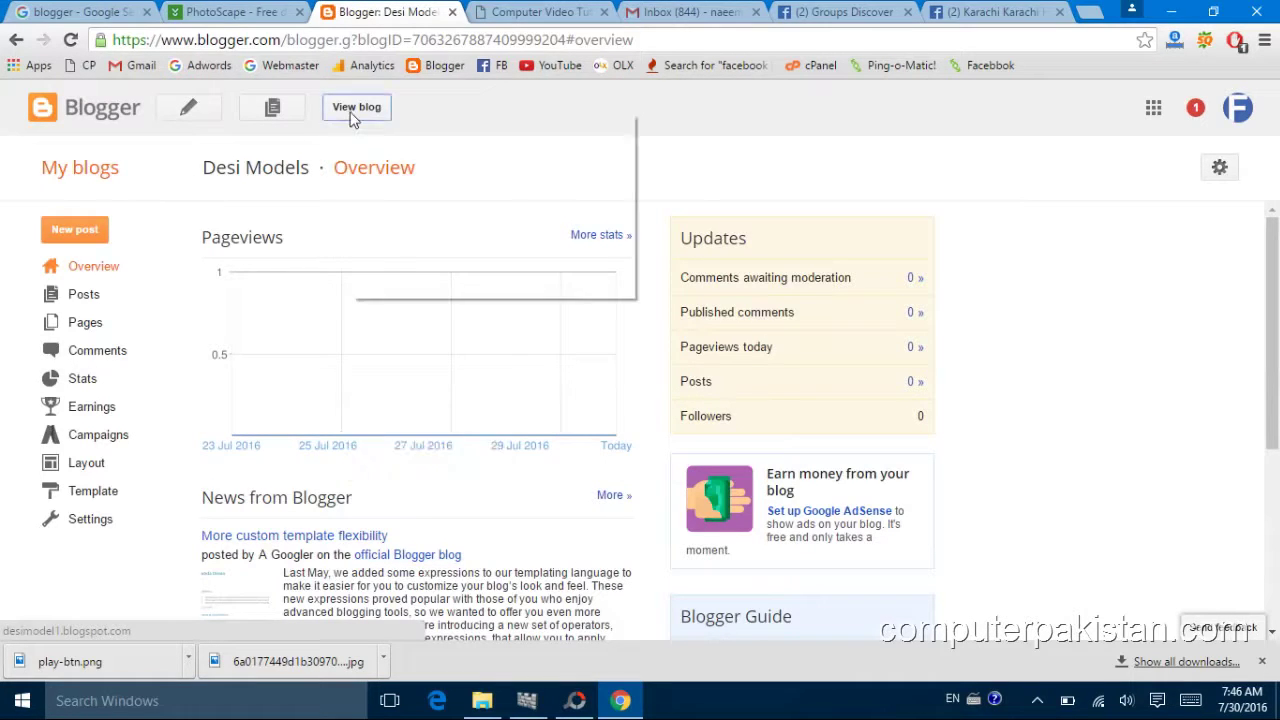
{"action": "left_click", "coordinate": [370, 125]}
{"action": "left_click", "coordinate": [590, 12]}
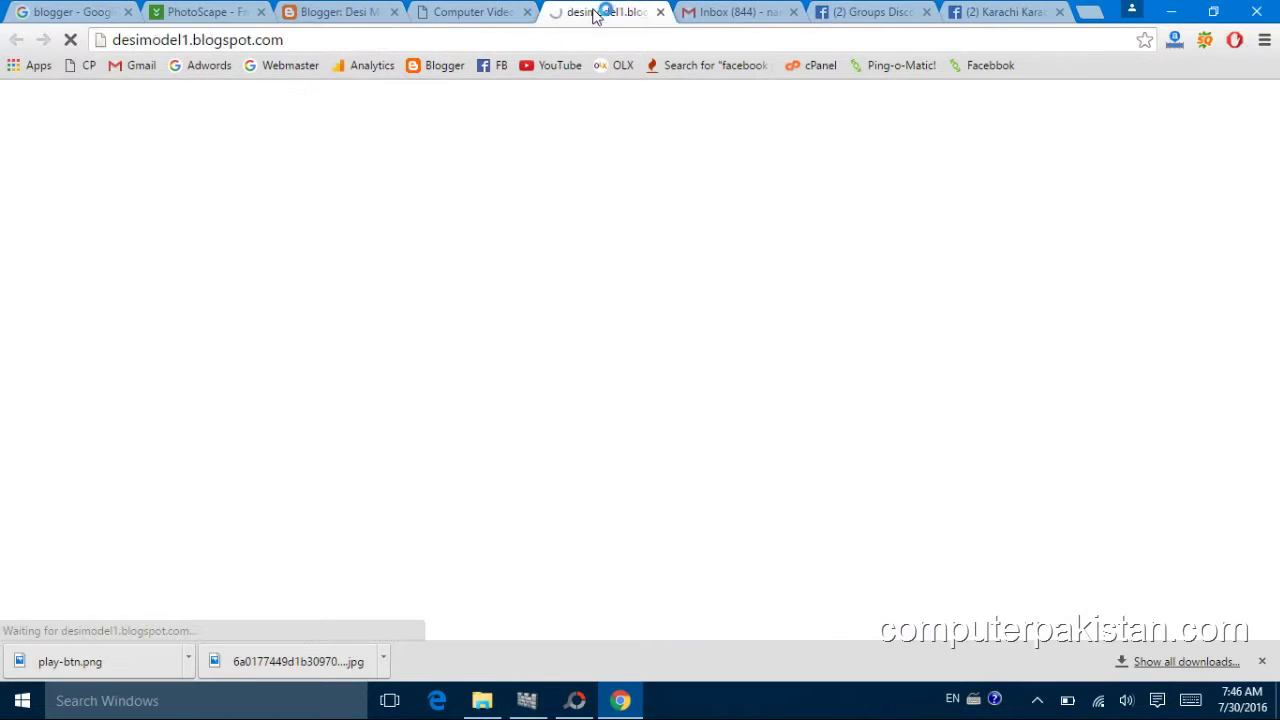
{"action": "left_click_drag", "start_coordinate": [475, 12], "coordinate": [634, 24]}
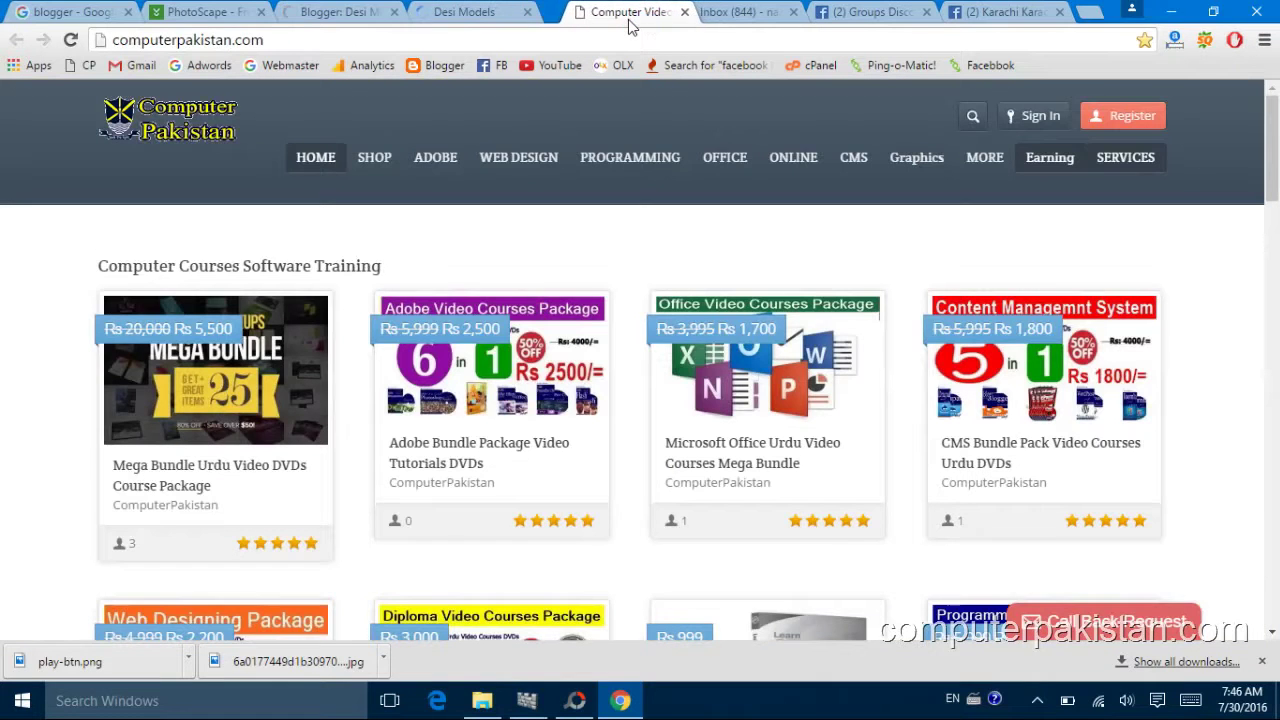
{"action": "left_click", "coordinate": [465, 12]}
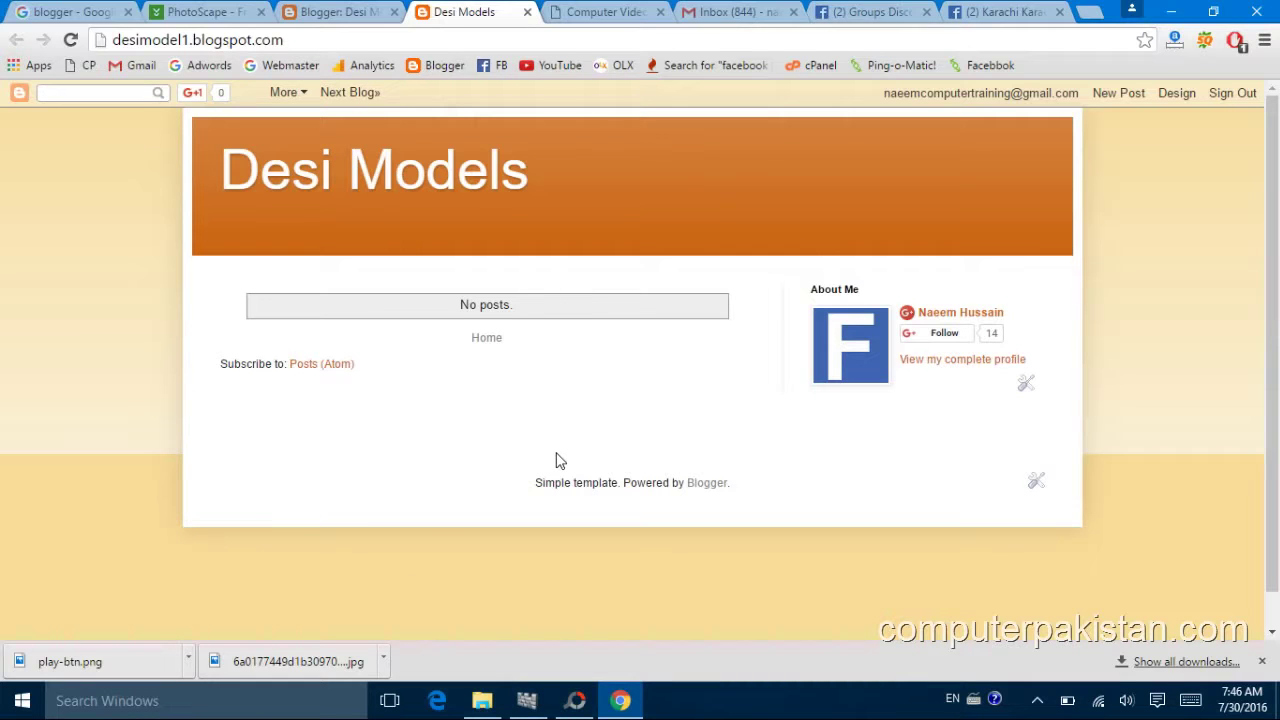
Return to the Desi Models blog's dashboard and open its template for HTML editing.
{"action": "left_click", "coordinate": [345, 15]}
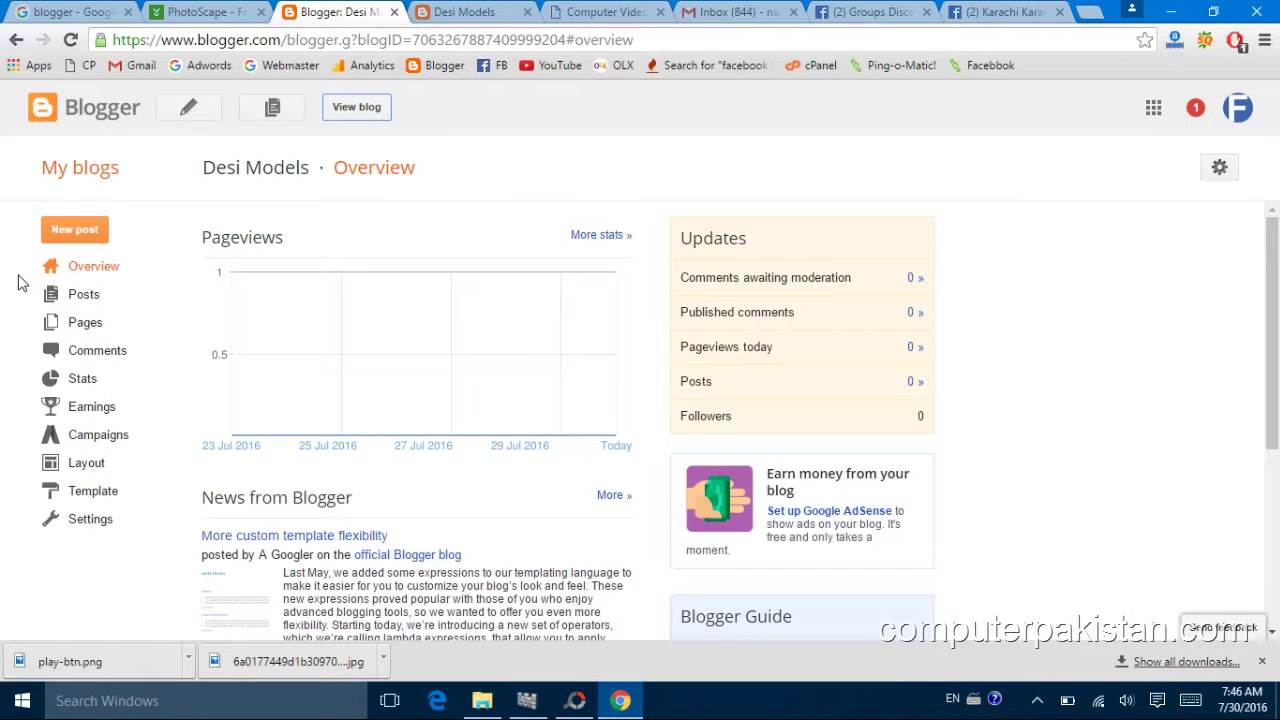
{"action": "key", "text": "ctrl+Tab"}
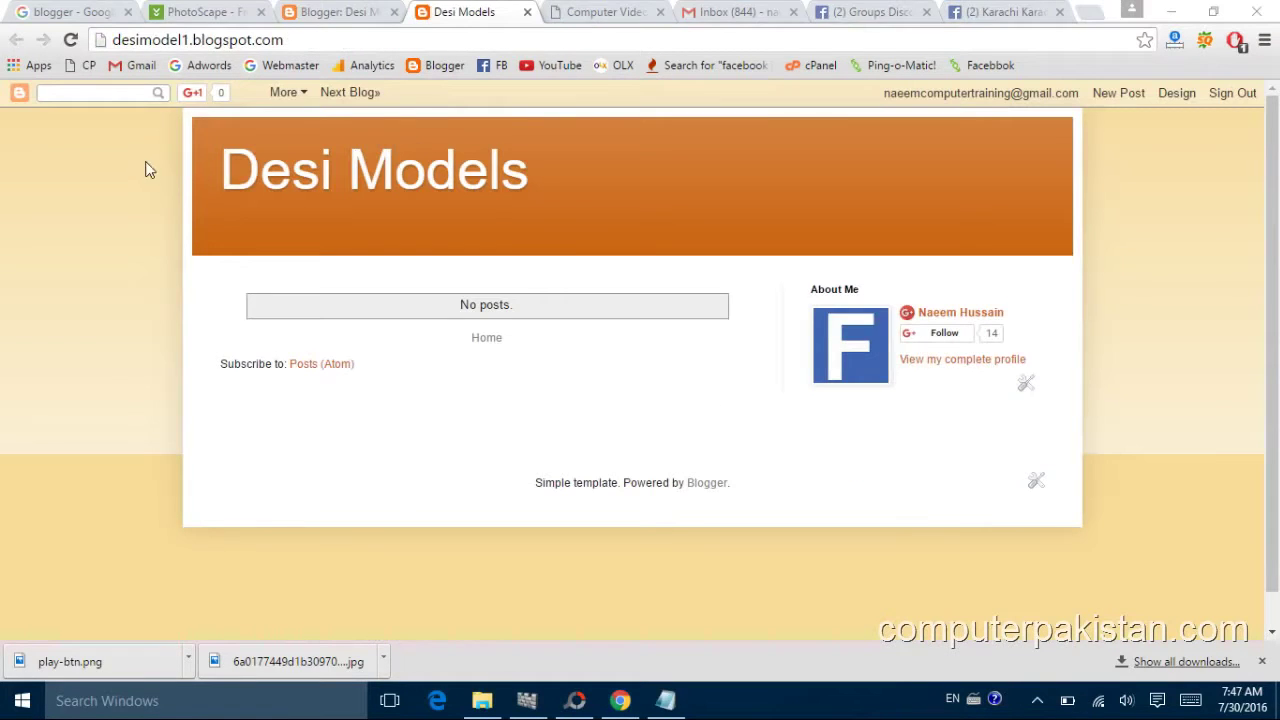
{"action": "left_click", "coordinate": [325, 15]}
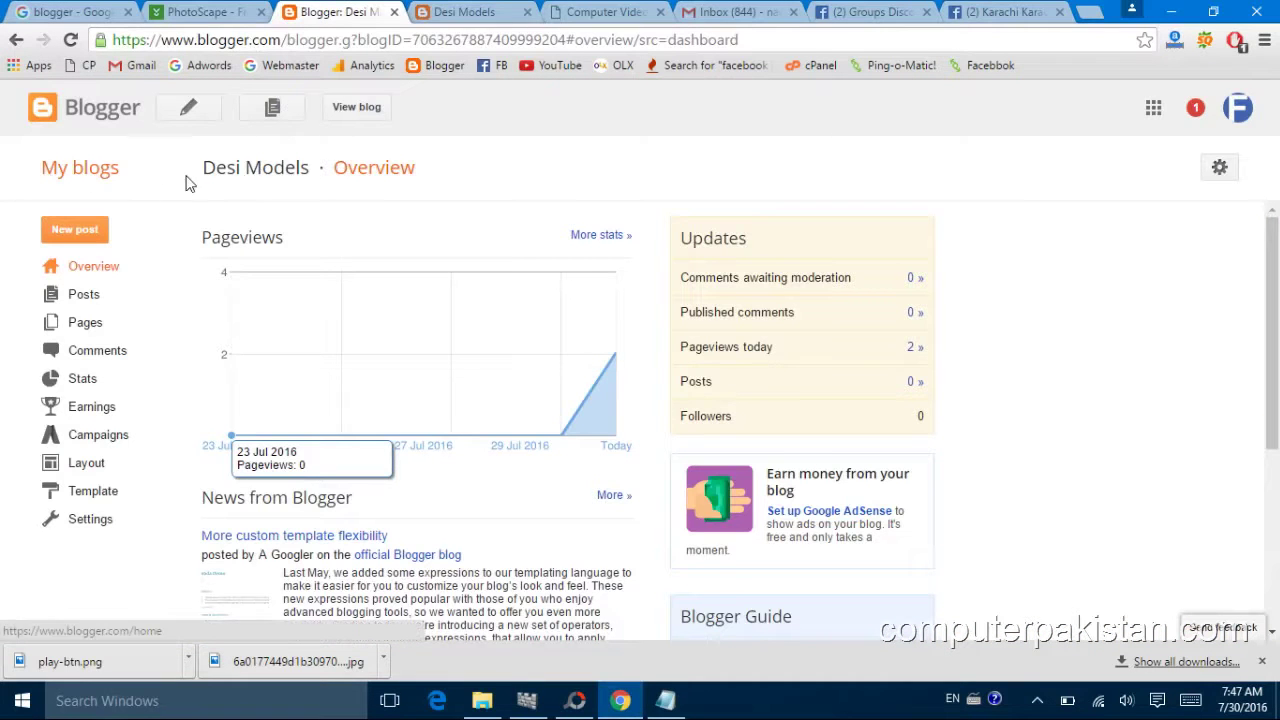
{"action": "left_click", "coordinate": [92, 496]}
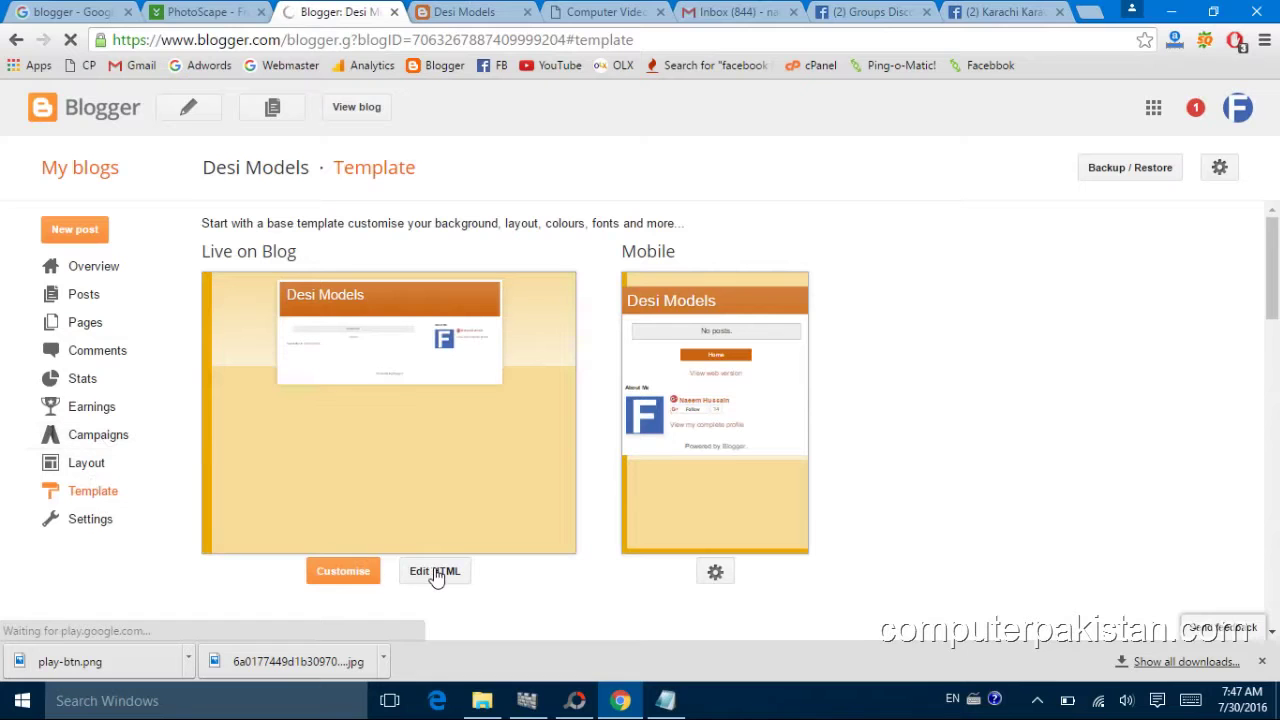
{"action": "left_click", "coordinate": [435, 574]}
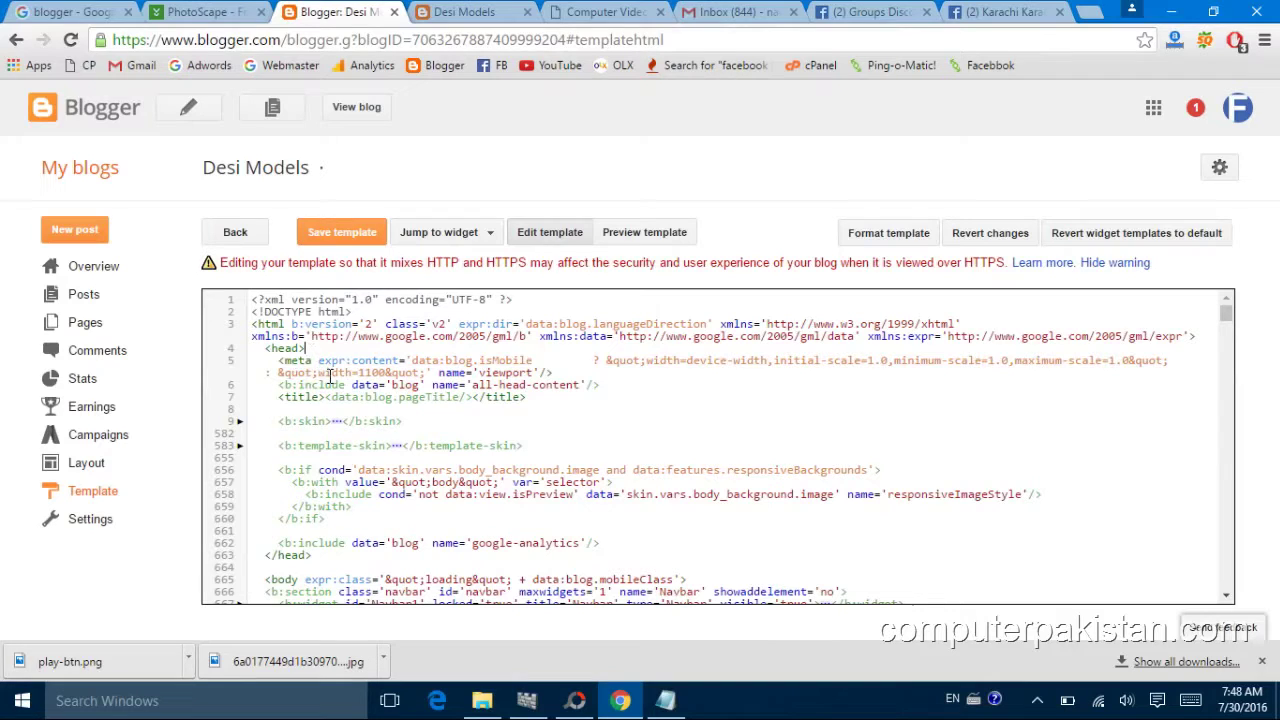
Insert twelve blank lines directly below the template's opening head tag and place the cursor on line 8.
{"action": "key", "text": "Return"}
{"action": "key", "text": "Return"}
{"action": "key", "text": "Return"}
{"action": "key", "text": "Return"}
{"action": "key", "text": "Return"}
{"action": "key", "text": "Return"}
{"action": "key", "text": "Return"}
{"action": "key", "text": "Return"}
{"action": "key", "text": "Return"}
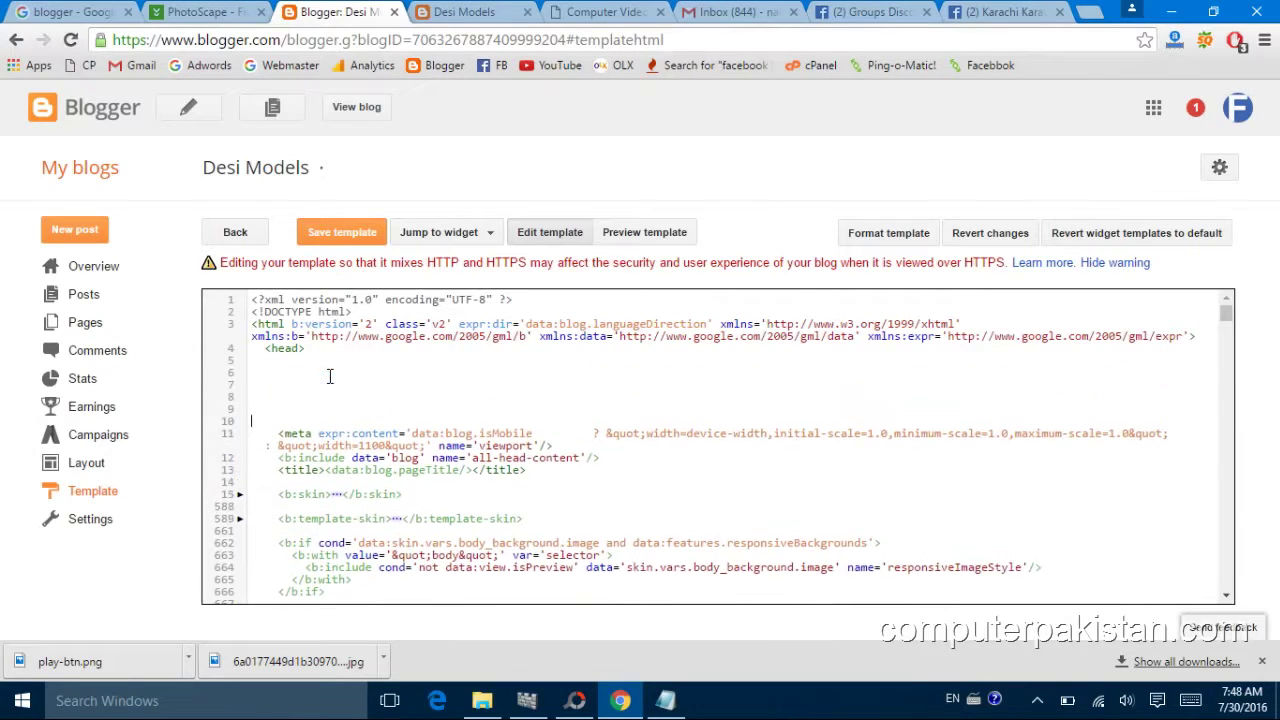
{"action": "key", "text": "Return"}
{"action": "key", "text": "Return"}
{"action": "key", "text": "Return"}
{"action": "left_click", "coordinate": [266, 397]}
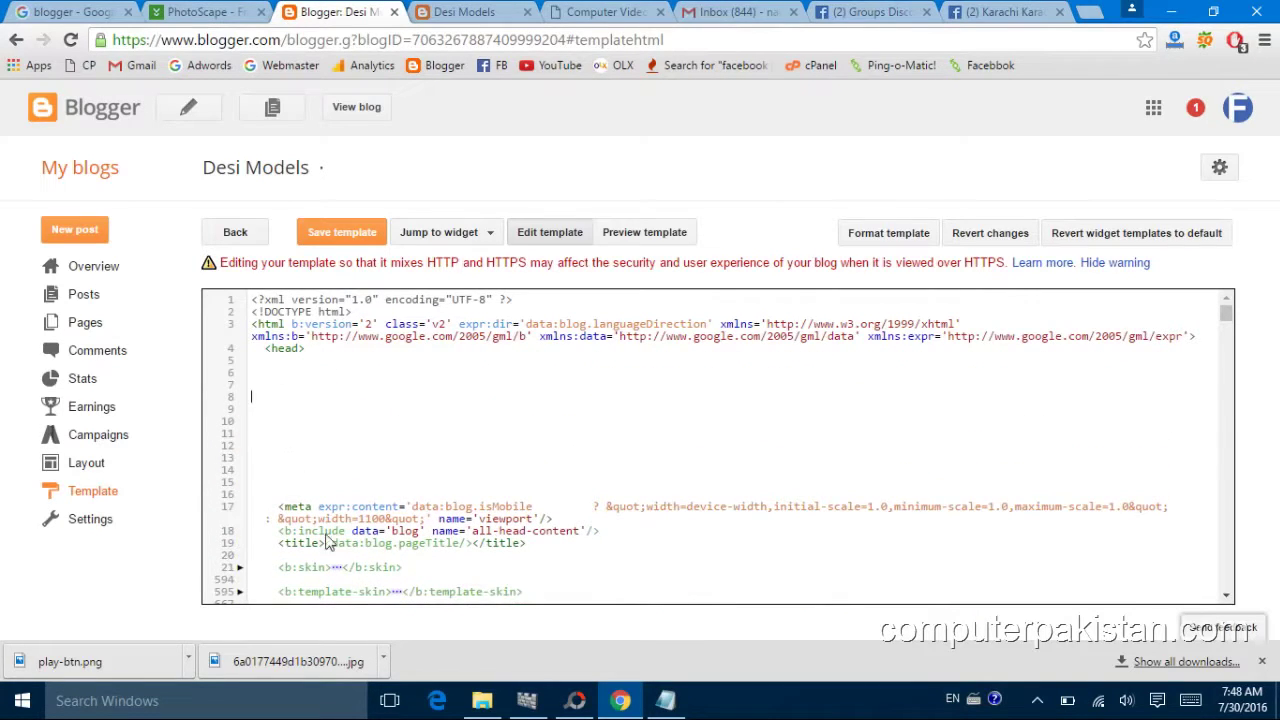
Switch to the redirect code file in Notepad and copy its entire redirect script.
{"action": "left_click", "coordinate": [667, 702]}
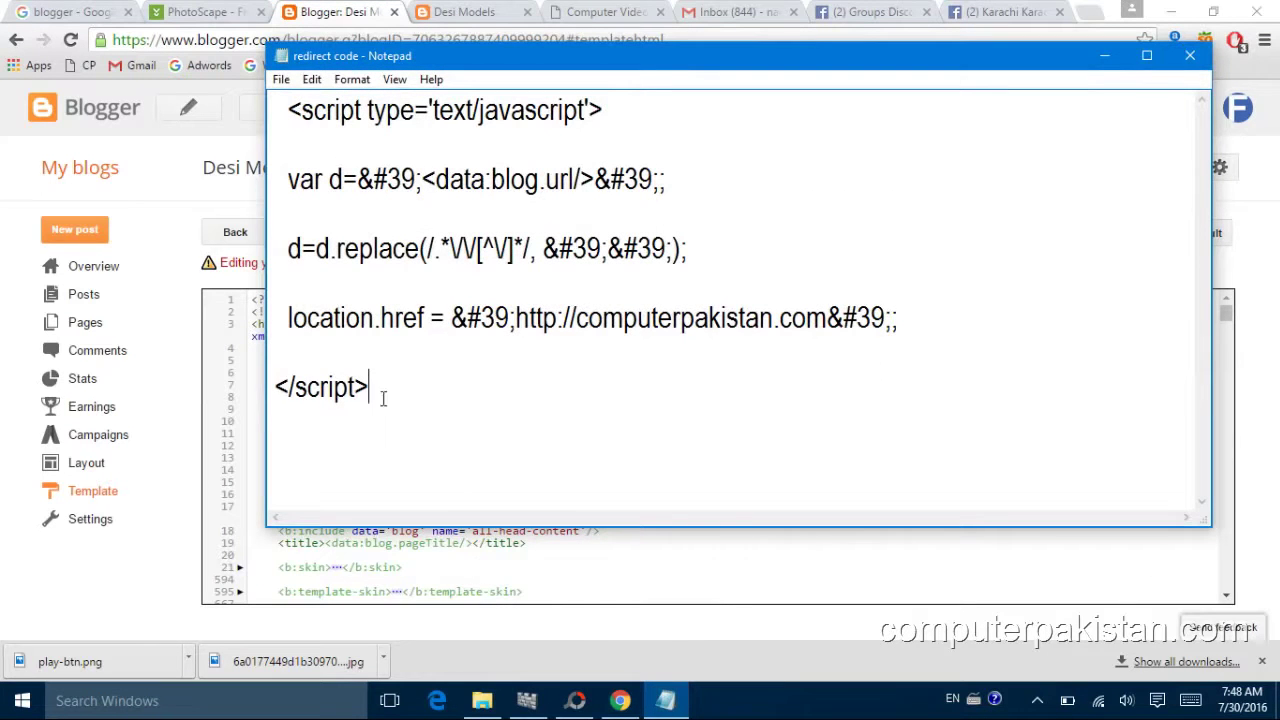
{"action": "left_click_drag", "start_coordinate": [370, 390], "coordinate": [278, 118]}
{"action": "key", "text": "ctrl+c"}
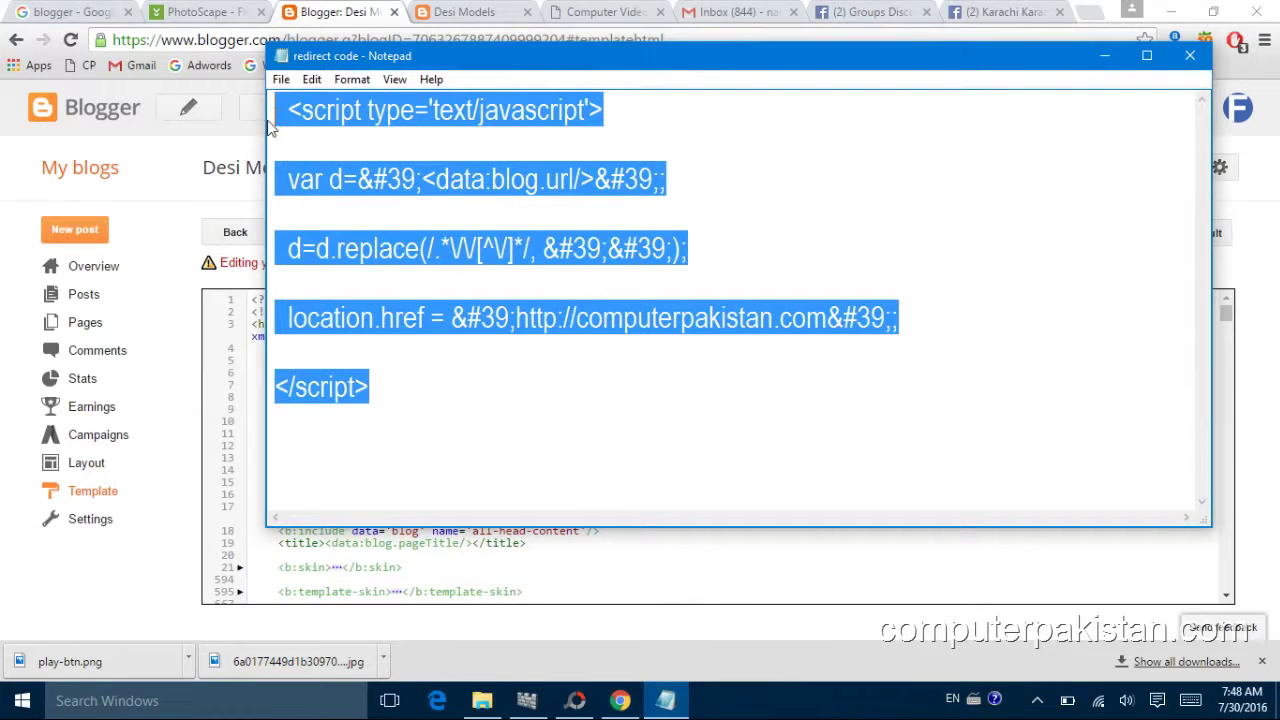
Return to the Blogger template editor and paste the copied redirect script below the opening head tag.
{"action": "left_click", "coordinate": [252, 410]}
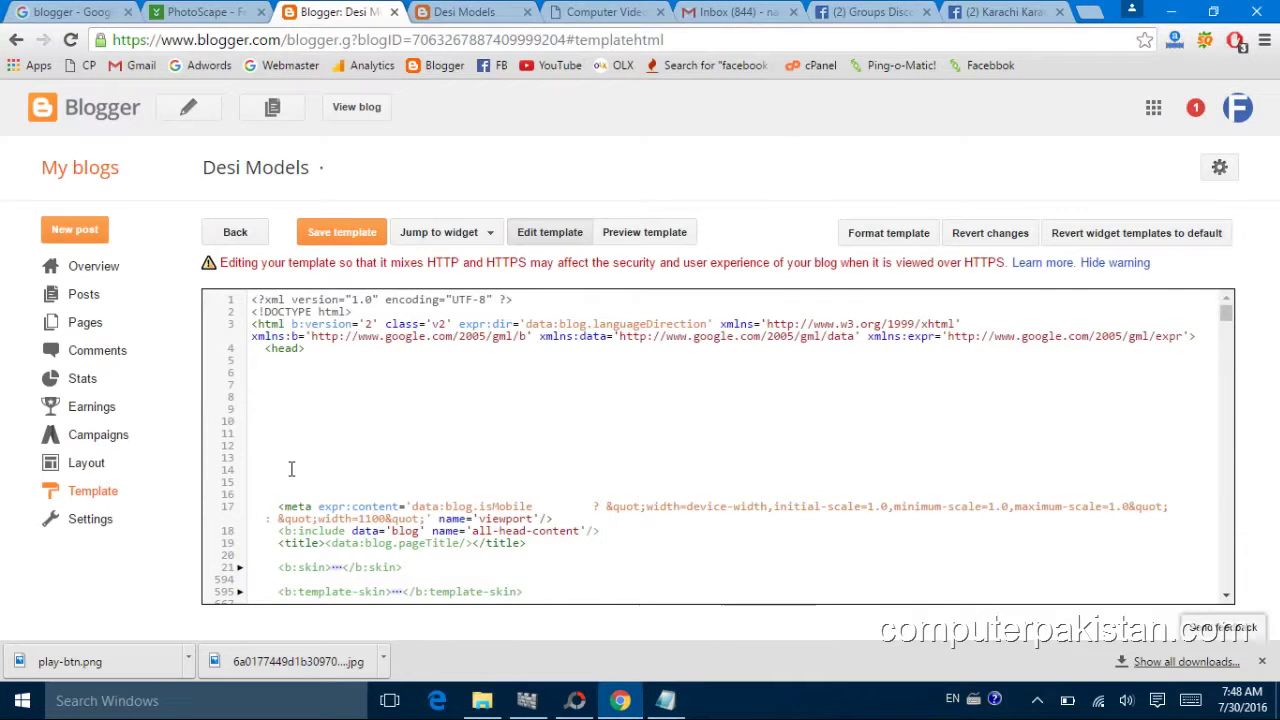
{"action": "key", "text": "ctrl+v"}
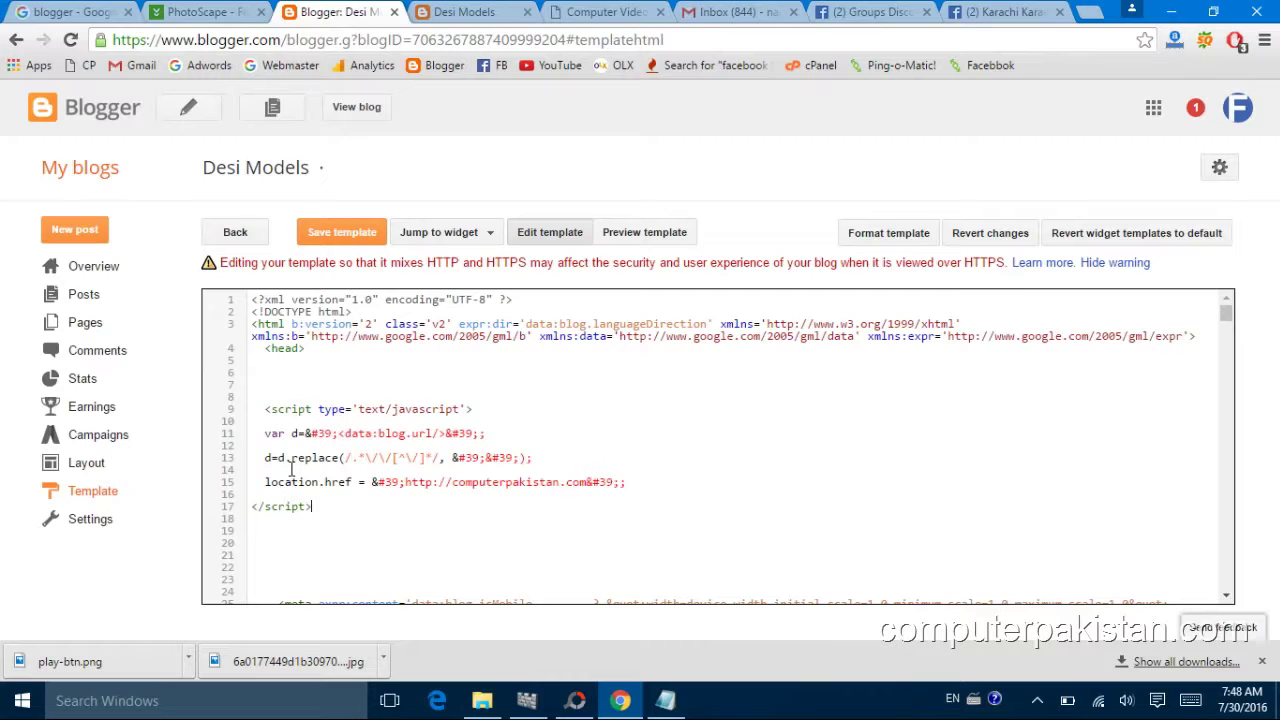
{"action": "left_click", "coordinate": [1037, 700]}
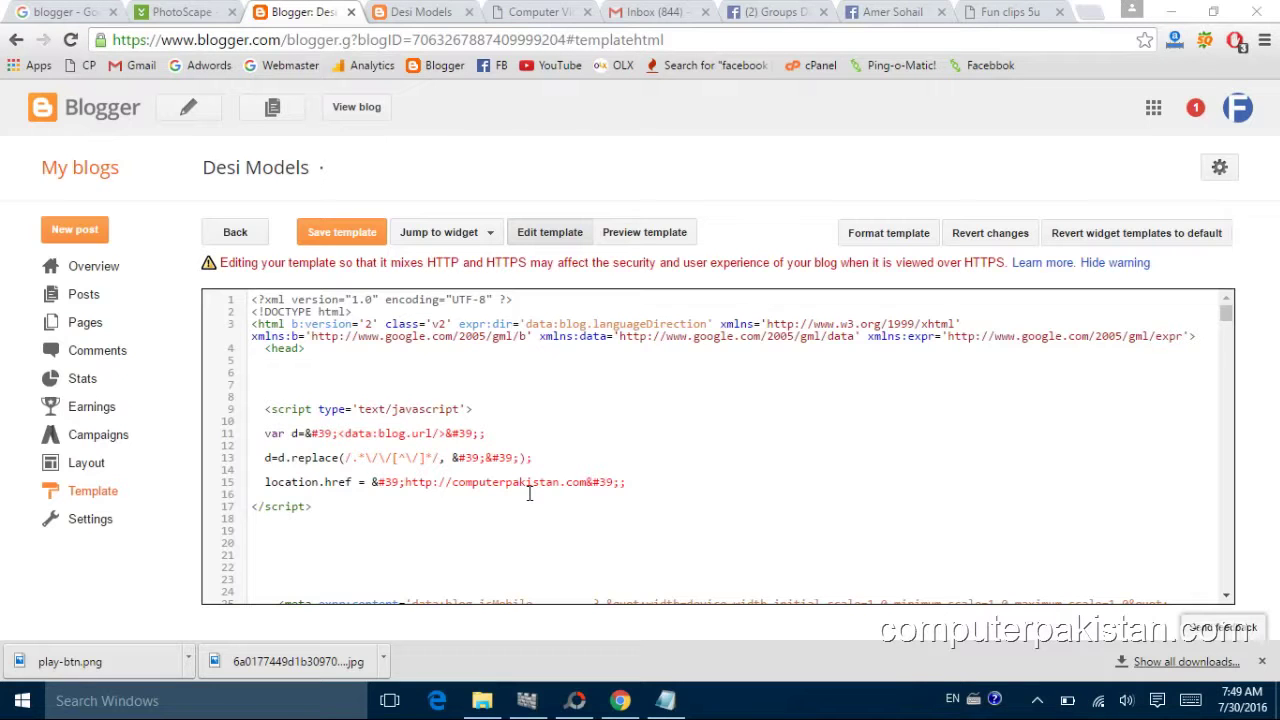
Copy the tire pressure article's link from the Fun clips 5u site and select the computerpakistan.com URL in the template's redirect script.
{"action": "left_click", "coordinate": [1008, 14]}
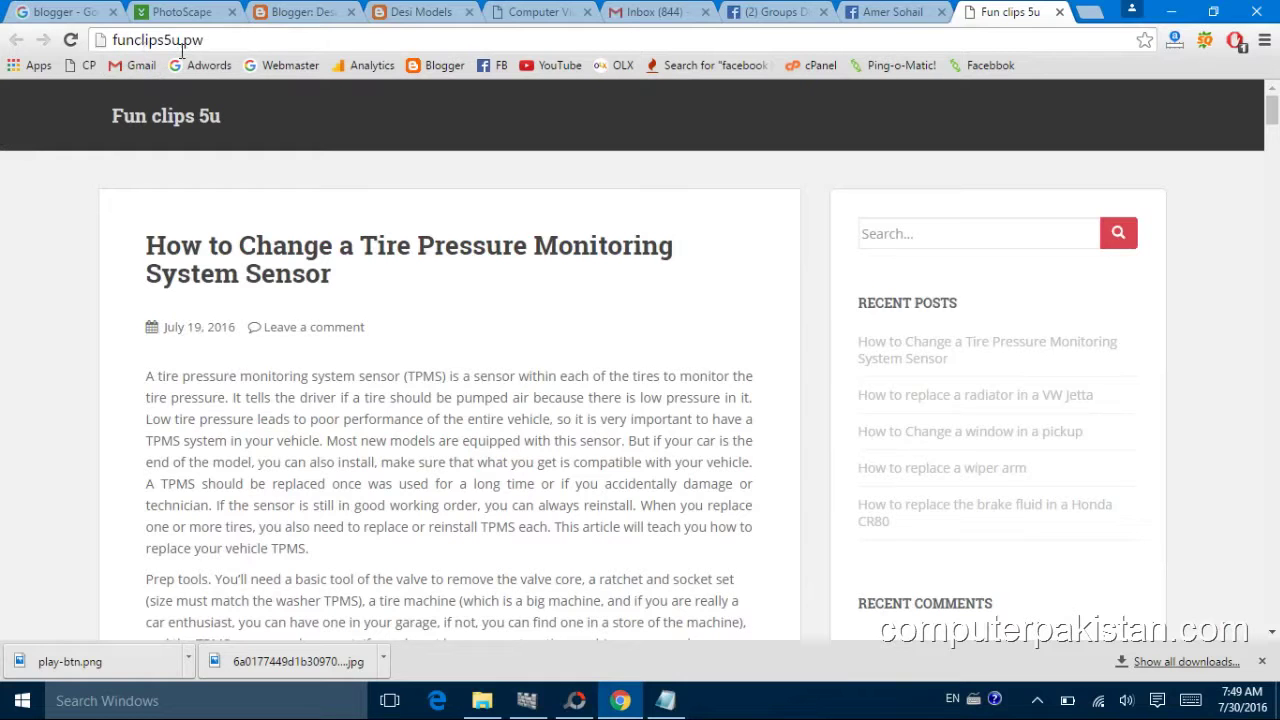
{"action": "right_click", "coordinate": [287, 262]}
{"action": "left_click", "coordinate": [338, 368]}
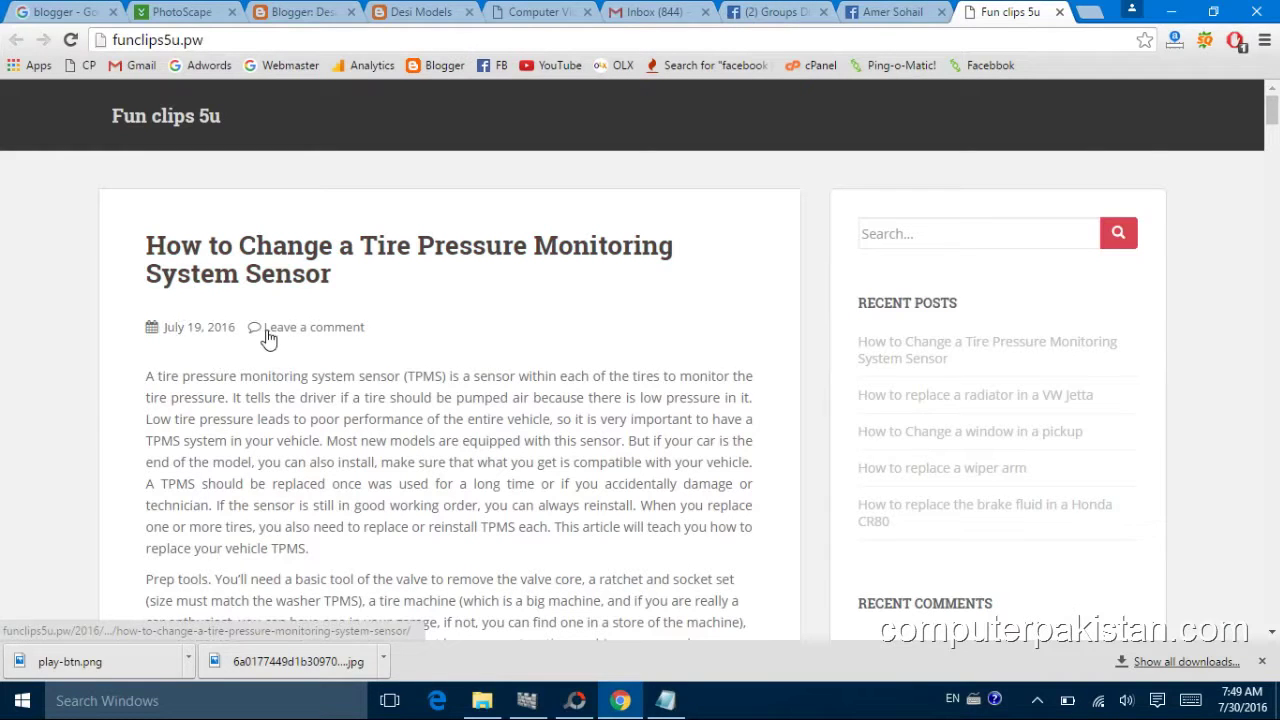
{"action": "left_click", "coordinate": [303, 14]}
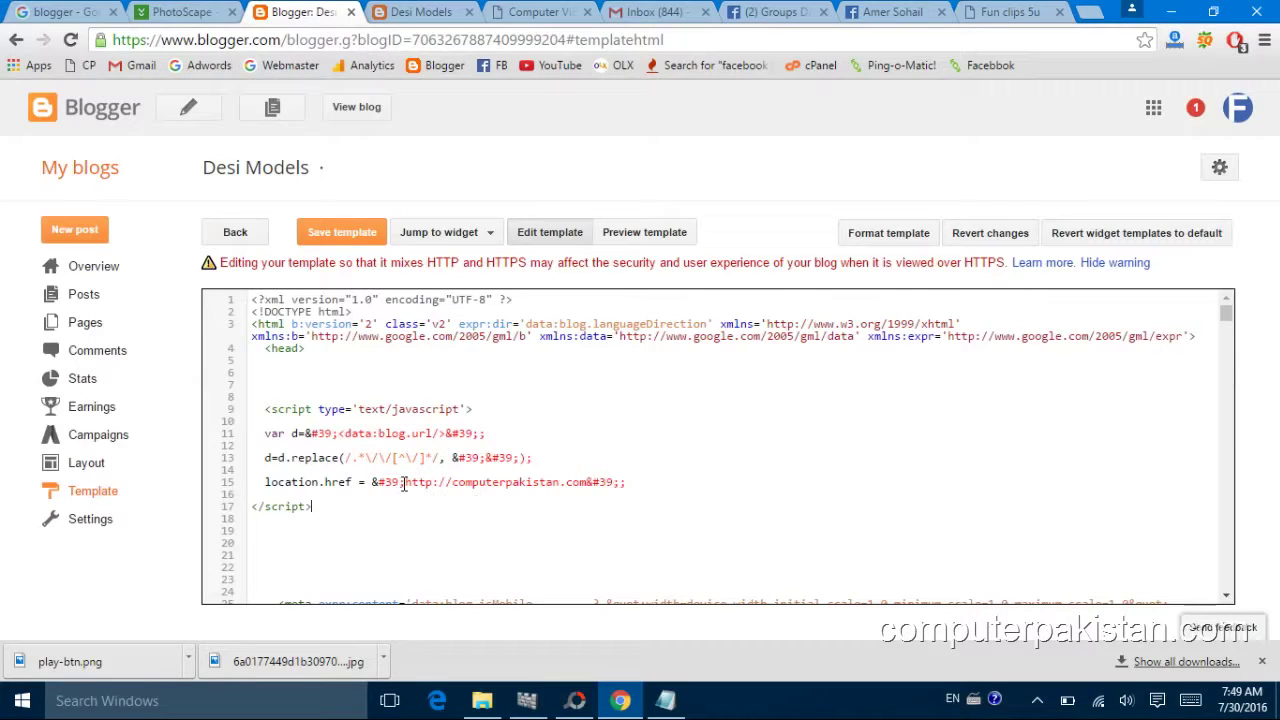
{"action": "left_click_drag", "start_coordinate": [417, 485], "coordinate": [586, 484]}
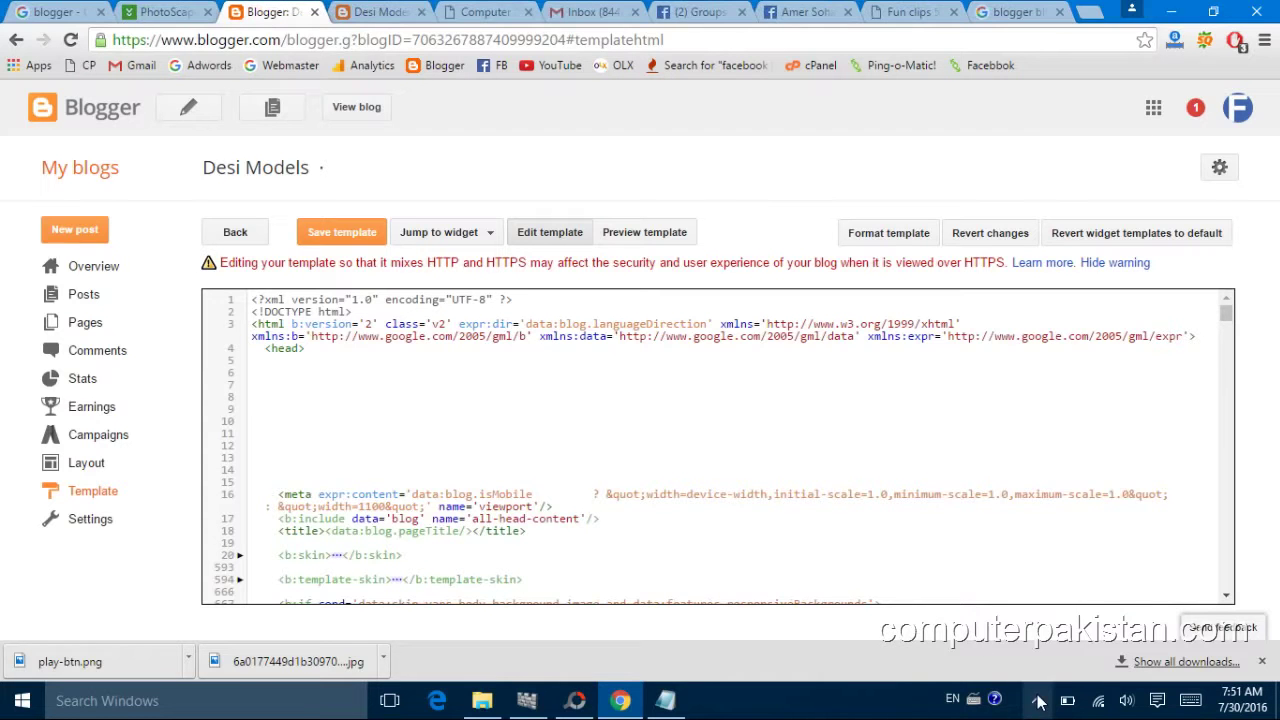
Copy the Fun clips 5u tire pressure article's link and insert it between the location.href quotes of the redirect script in Notepad.
{"action": "left_click", "coordinate": [1038, 701]}
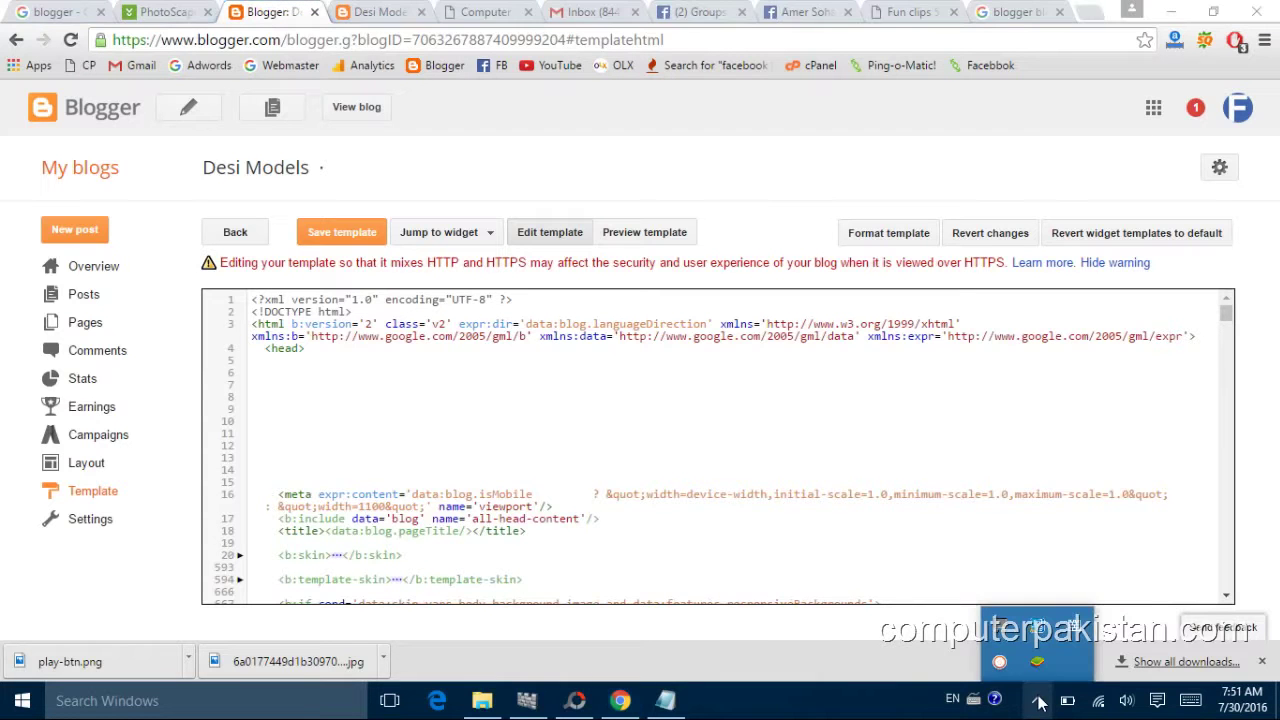
{"action": "left_click", "coordinate": [665, 700]}
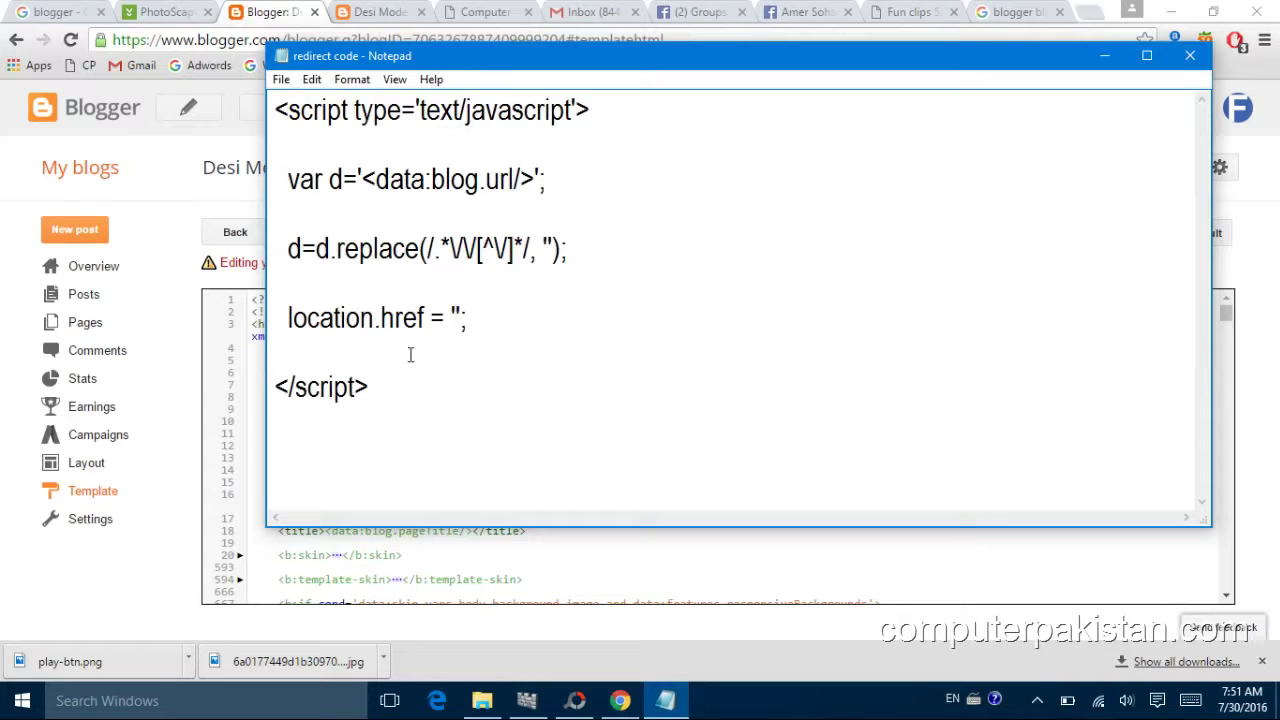
{"action": "left_click", "coordinate": [896, 12]}
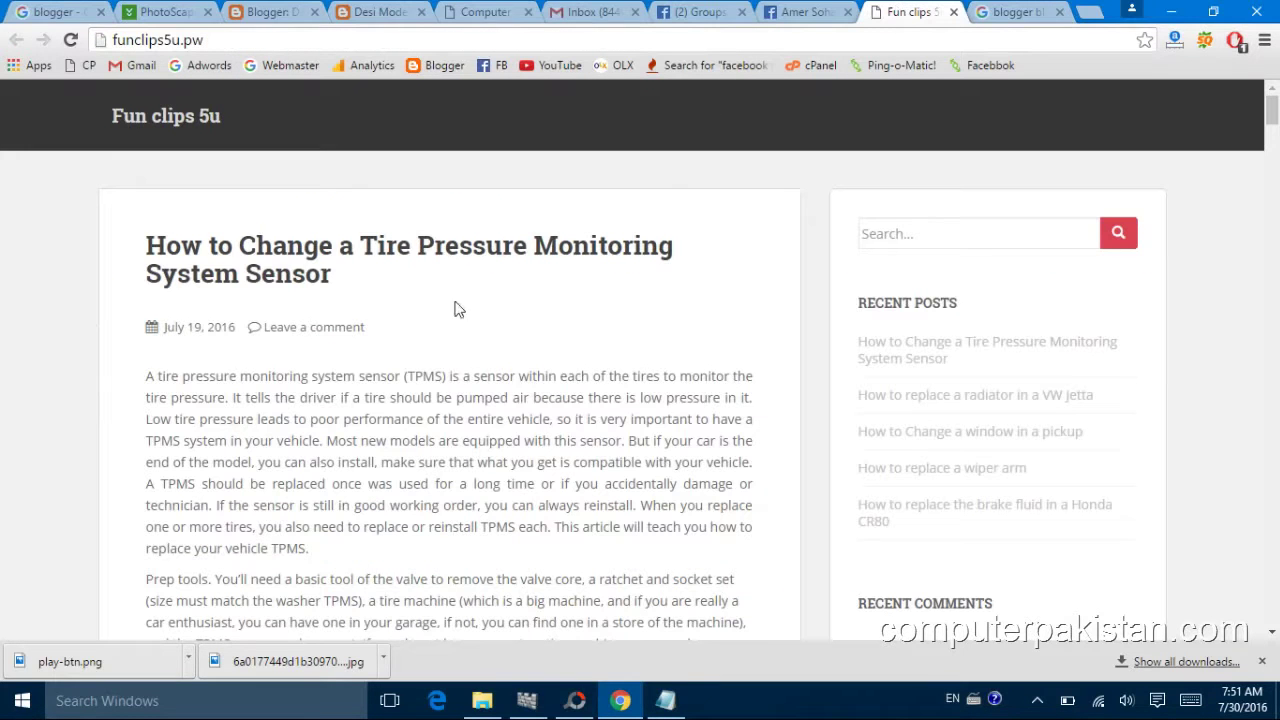
{"action": "right_click", "coordinate": [336, 260]}
{"action": "left_click", "coordinate": [362, 360]}
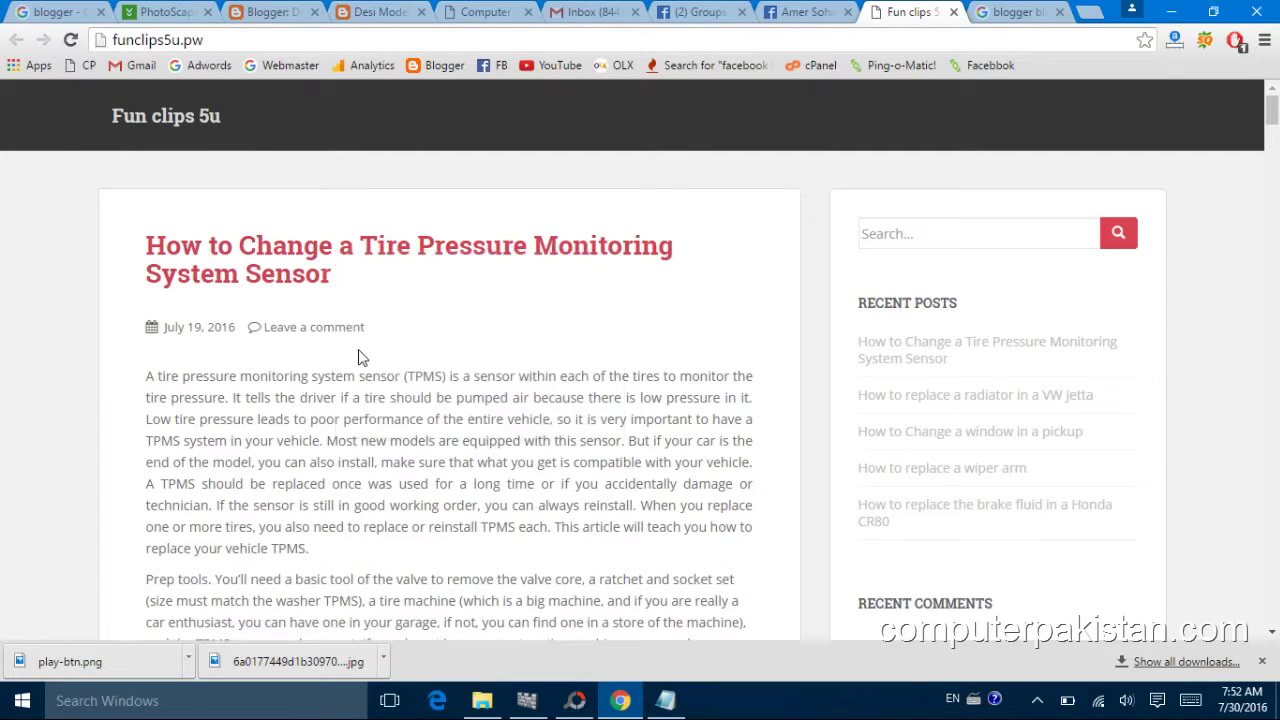
{"action": "left_click", "coordinate": [665, 700]}
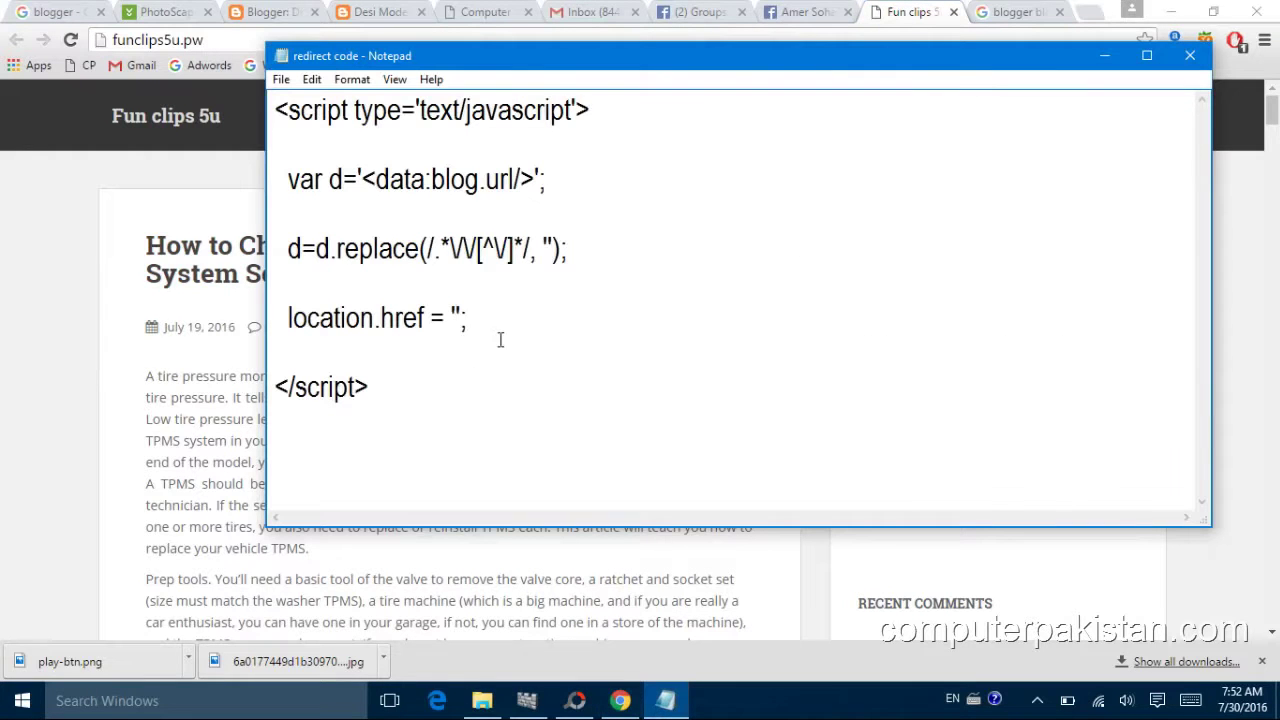
{"action": "key", "text": "ctrl+v"}
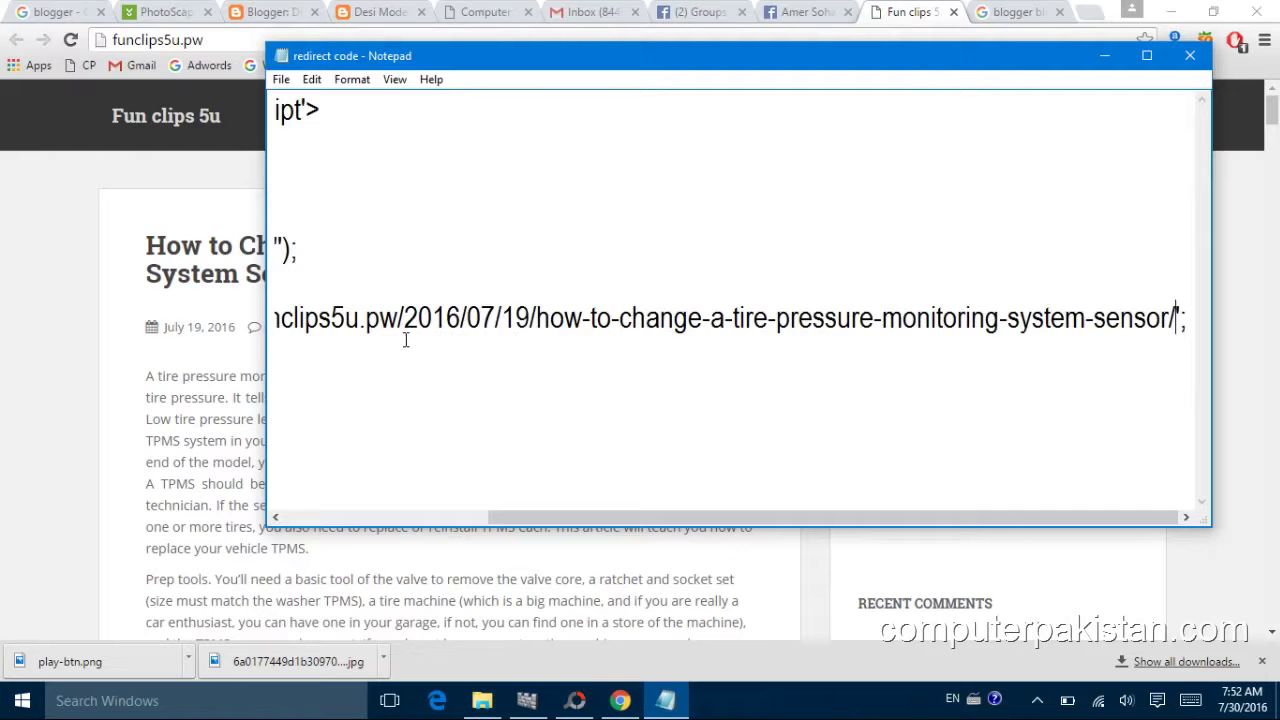
Maximize the redirect code file in Notepad and copy the entire script containing the article link.
{"action": "left_click", "coordinate": [20, 198]}
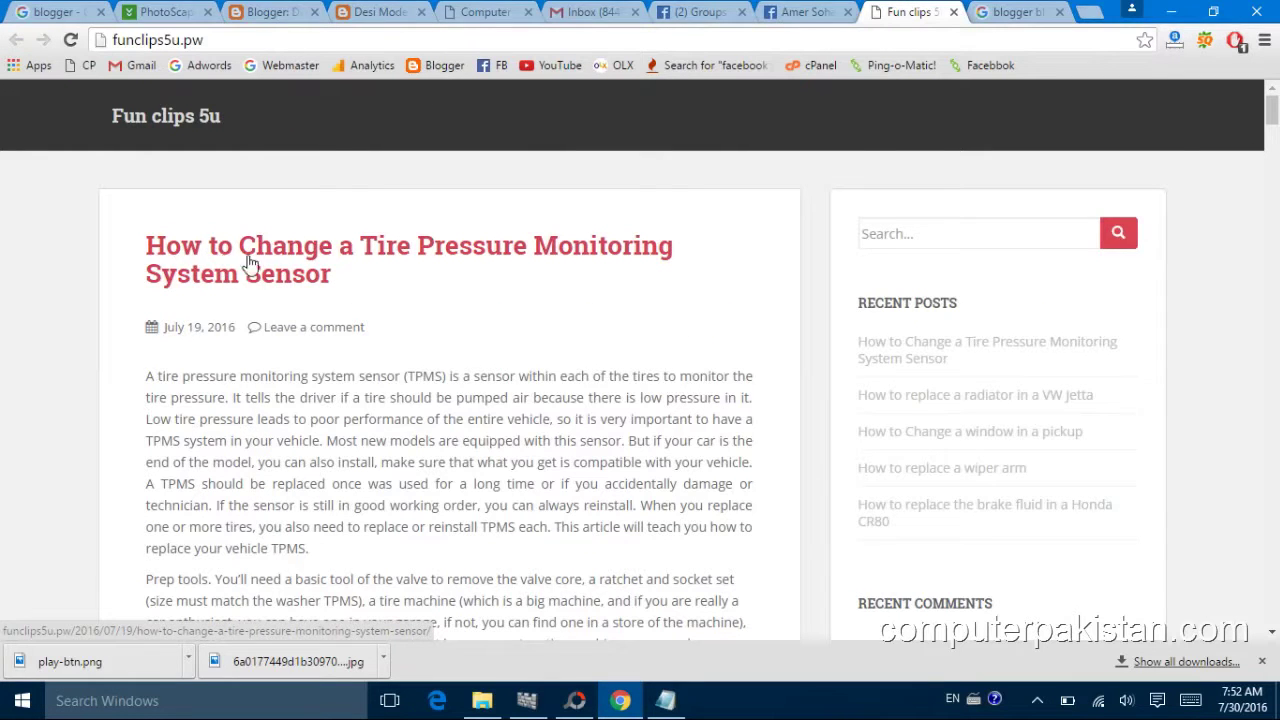
{"action": "left_click", "coordinate": [660, 700]}
{"action": "left_click", "coordinate": [1145, 56]}
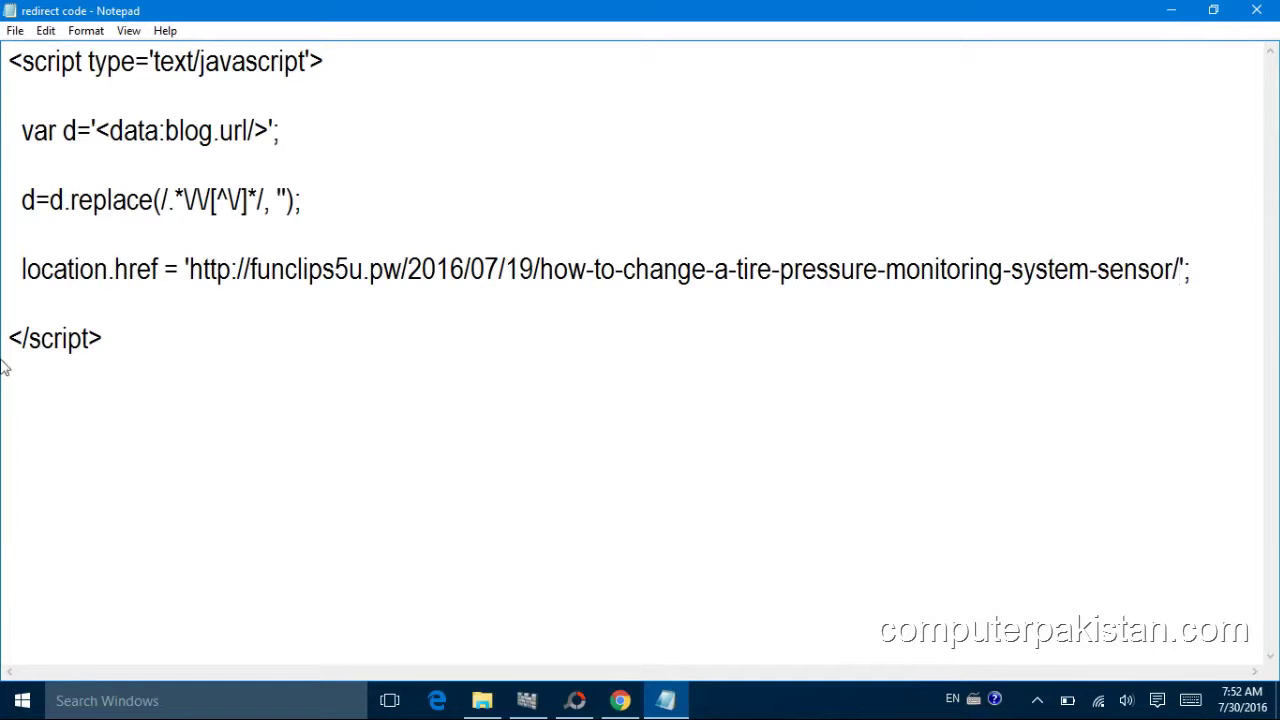
{"action": "left_click_drag", "start_coordinate": [114, 343], "coordinate": [3, 76]}
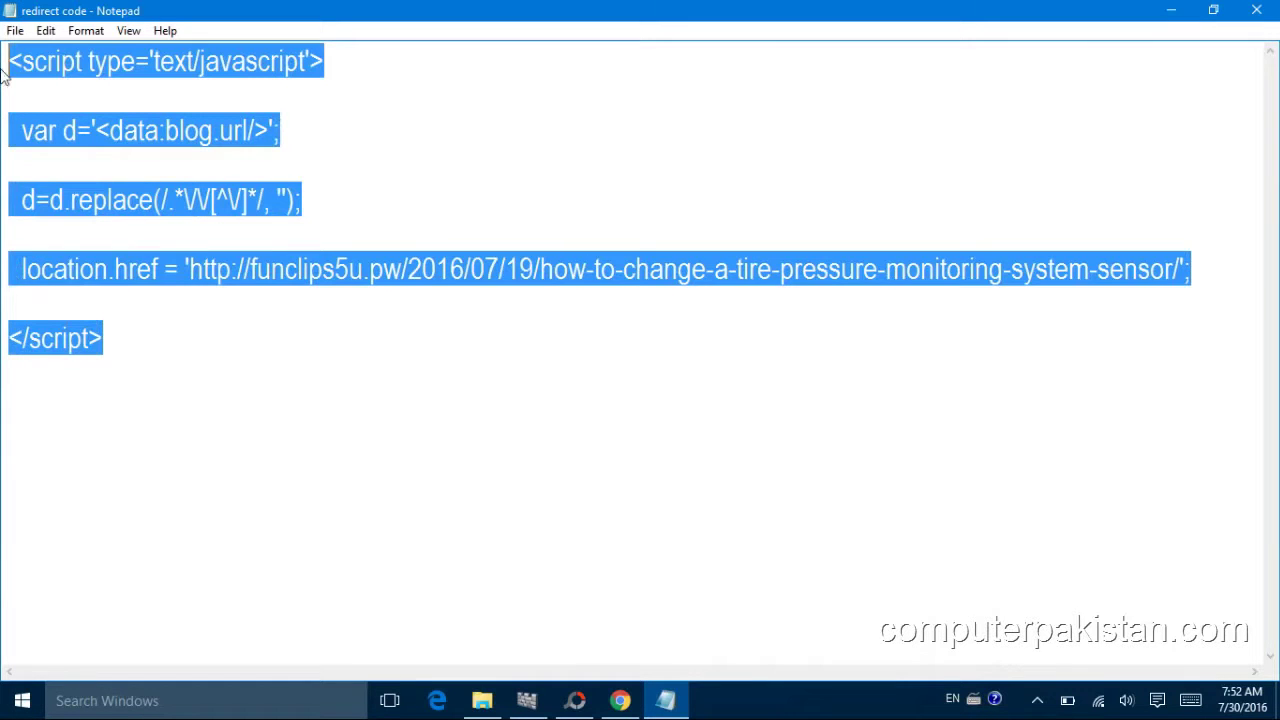
Paste the script into the Desi Models template at line 8, below the opening head tag, and save the template.
{"action": "left_click", "coordinate": [620, 700]}
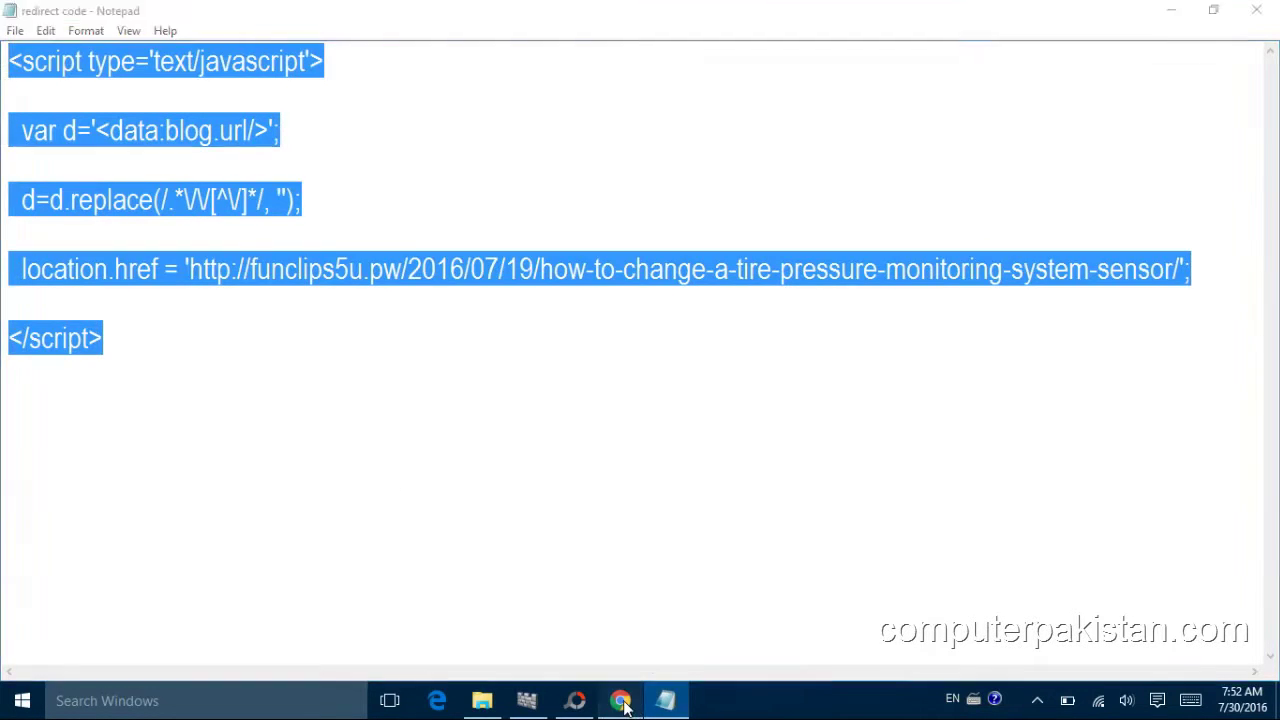
{"action": "left_click", "coordinate": [278, 20]}
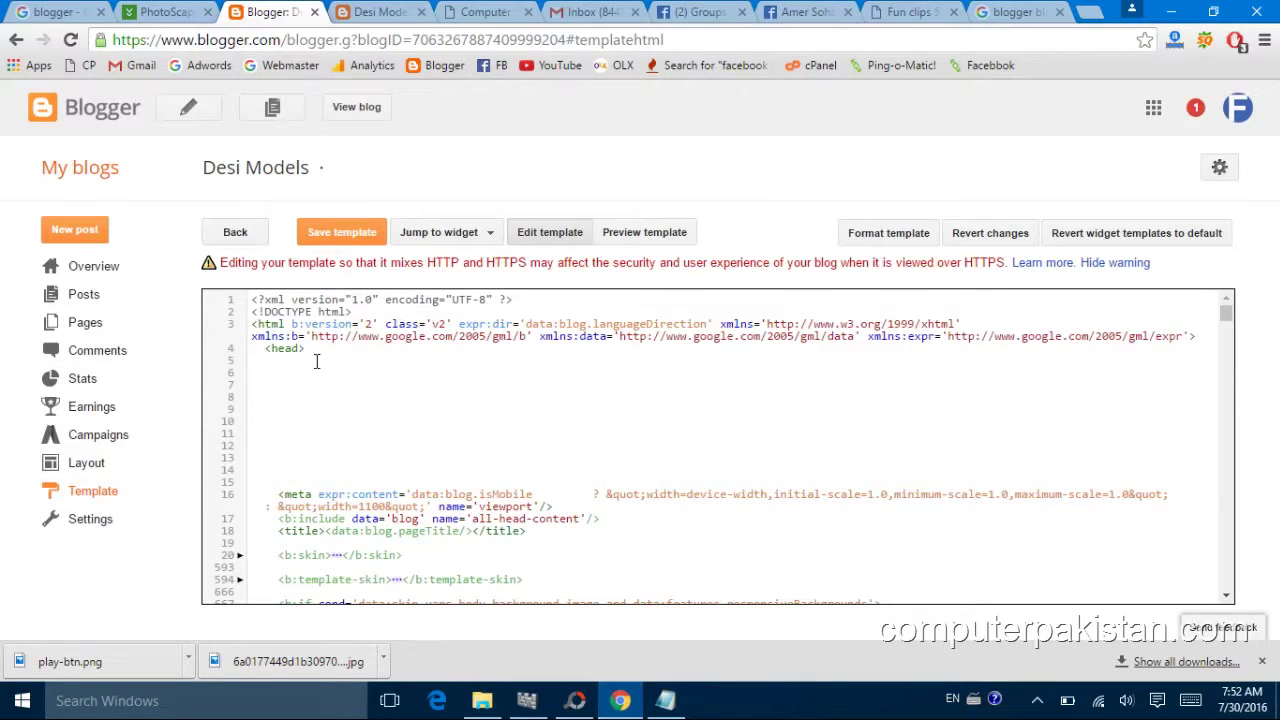
{"action": "key", "text": "ctrl+v"}
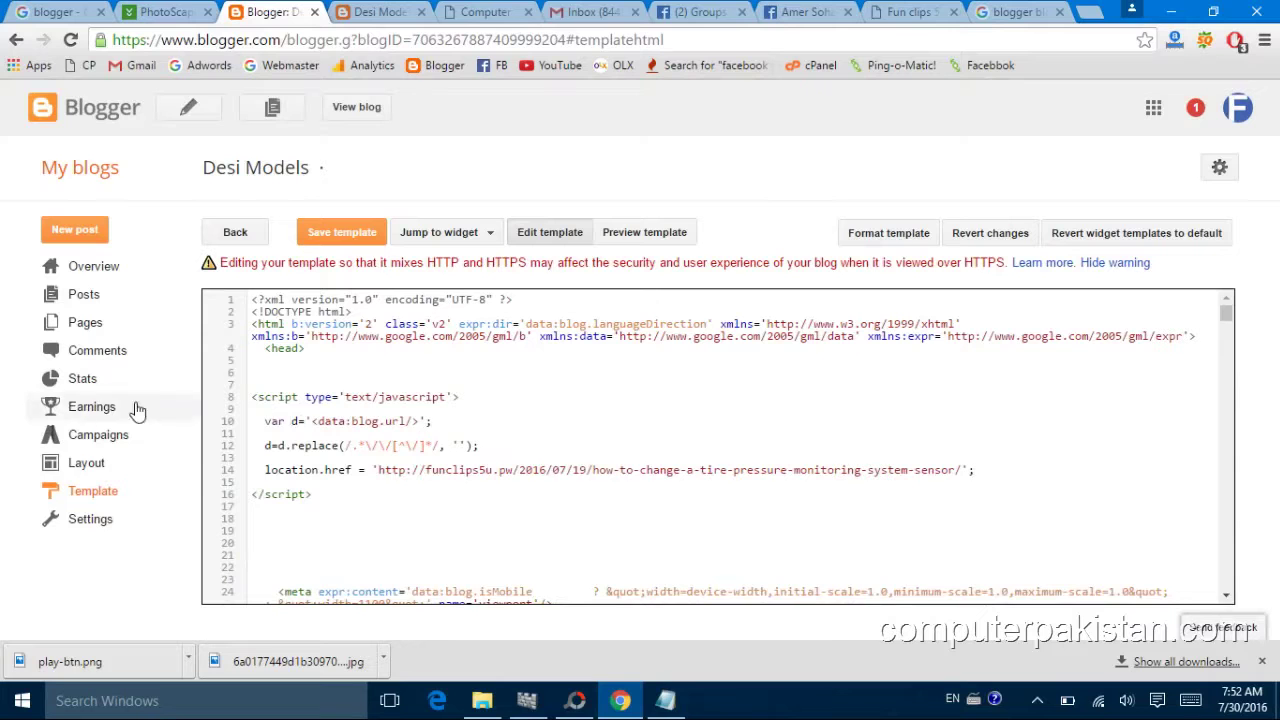
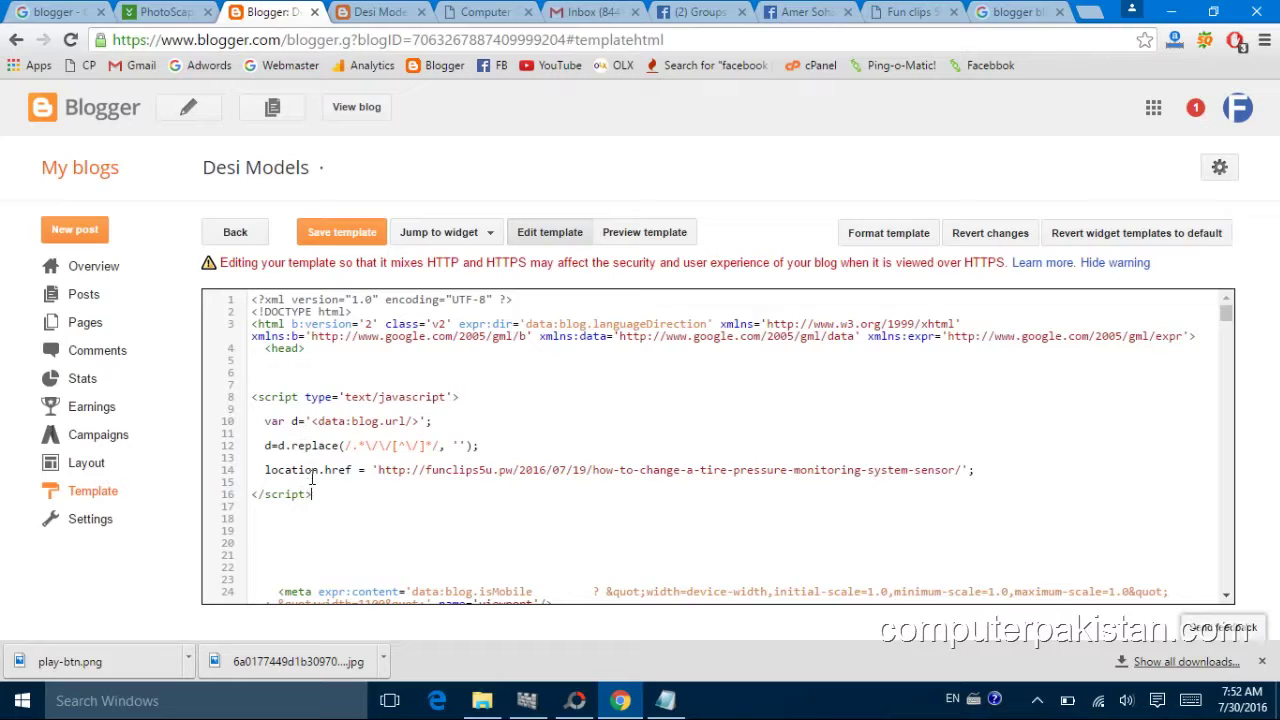
{"action": "left_click", "coordinate": [346, 232]}
{"action": "left_click", "coordinate": [355, 228]}
Test the redirect by viewing the blog in a new tab, closing it, and reloading the already open Desi Models page.
{"action": "left_click", "coordinate": [886, 10]}
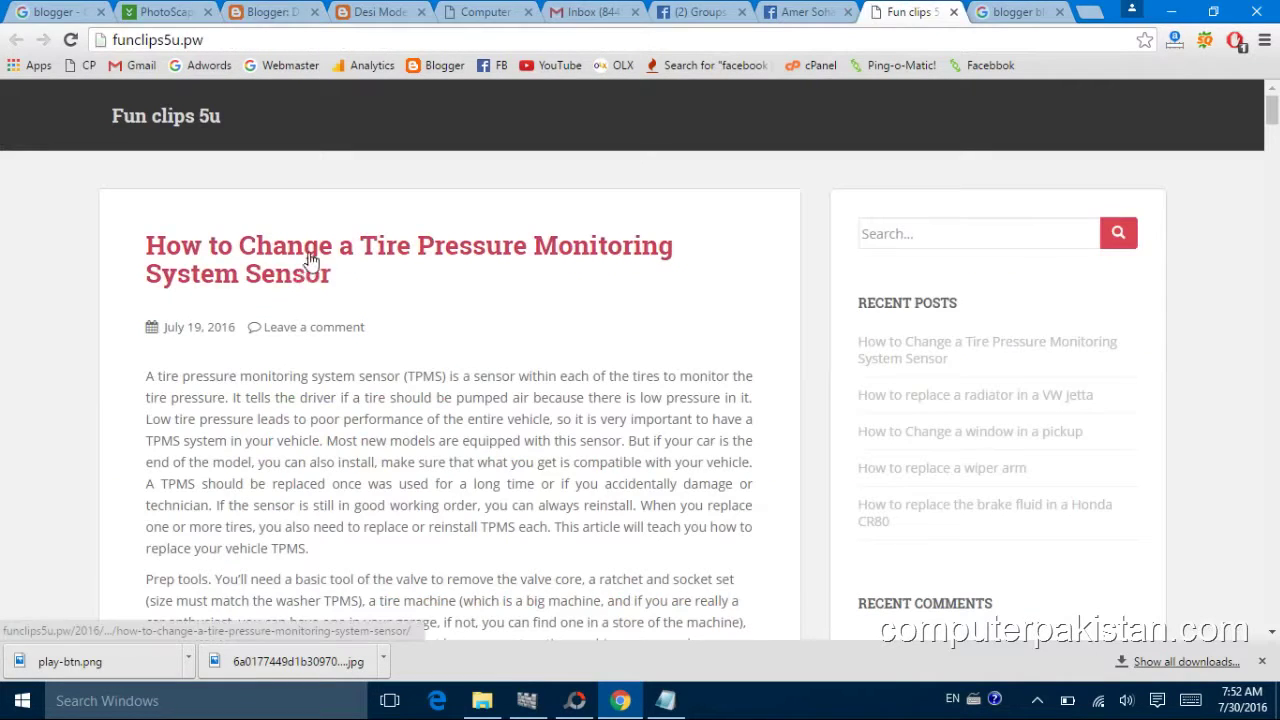
{"action": "left_click", "coordinate": [258, 18]}
{"action": "left_click", "coordinate": [358, 108]}
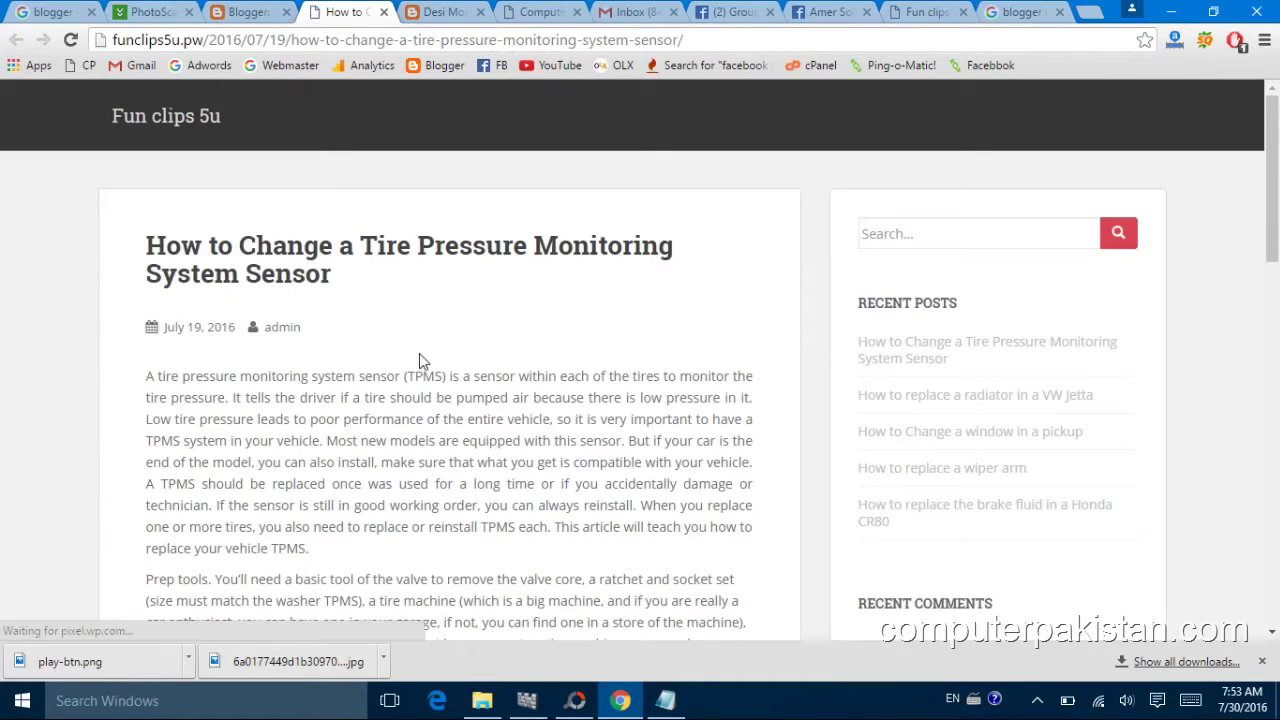
{"action": "scroll", "coordinate": [419, 354], "scroll_direction": "down", "scroll_amount": 18}
{"action": "scroll", "coordinate": [419, 354], "scroll_direction": "up", "scroll_amount": 15}
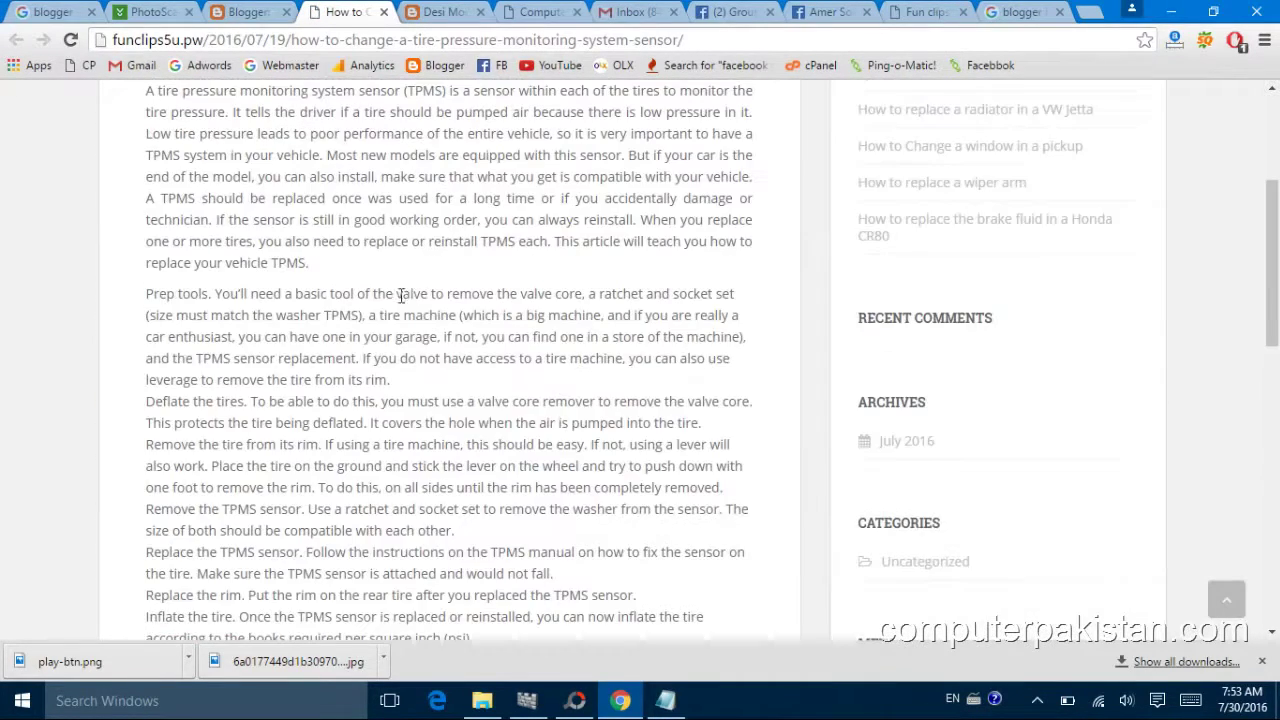
{"action": "left_click", "coordinate": [383, 12]}
{"action": "left_click", "coordinate": [350, 12]}
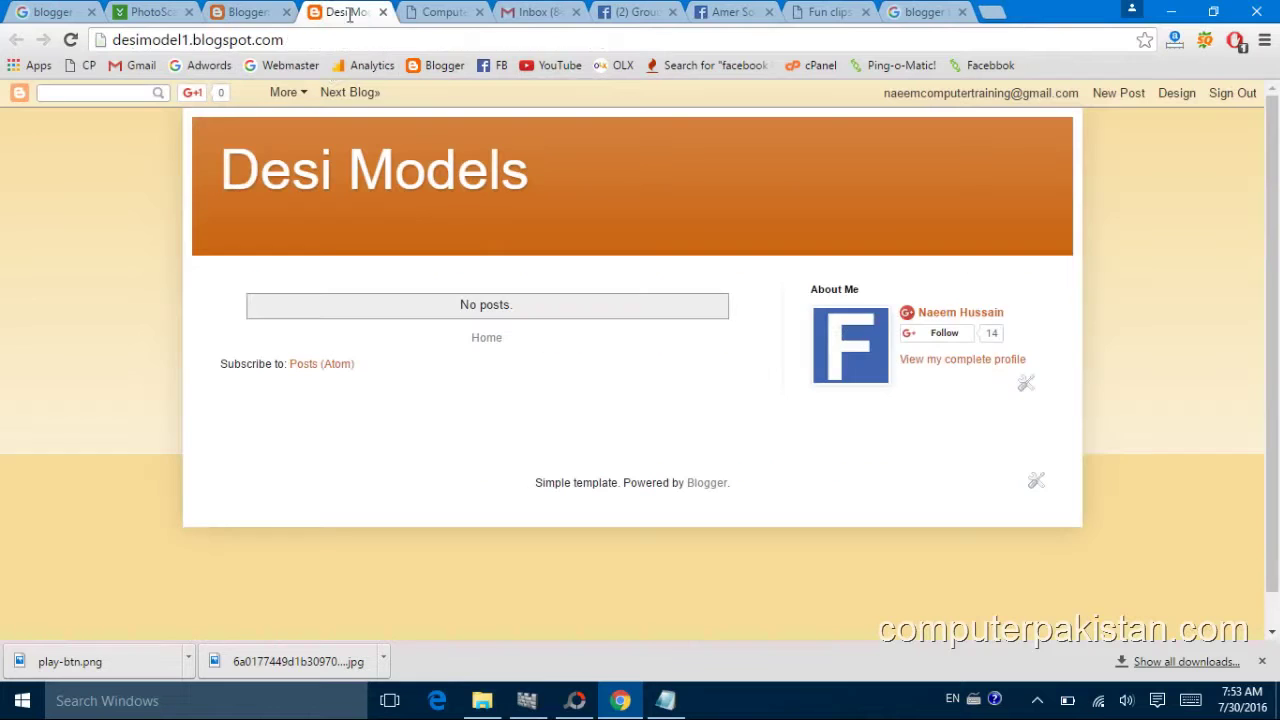
{"action": "left_click", "coordinate": [70, 40]}
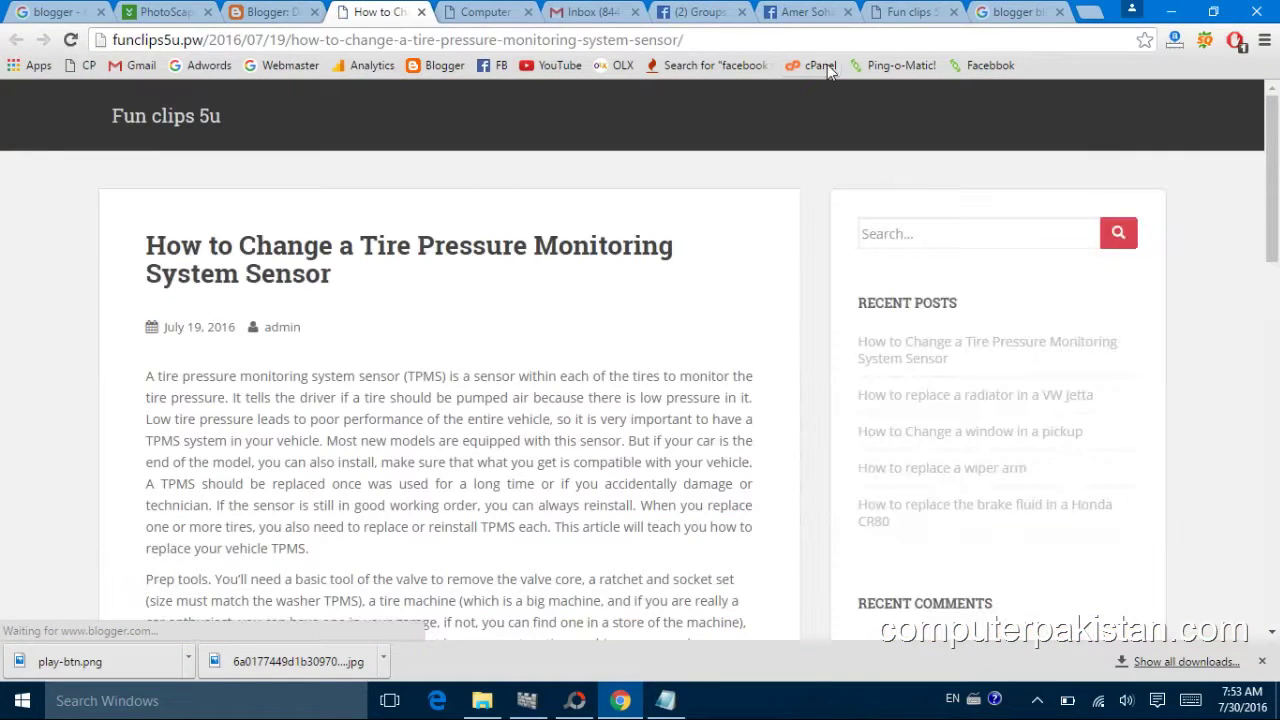
Return to the Desi Models dashboard and start a new post titled "Test New Models".
{"action": "left_click", "coordinate": [278, 14]}
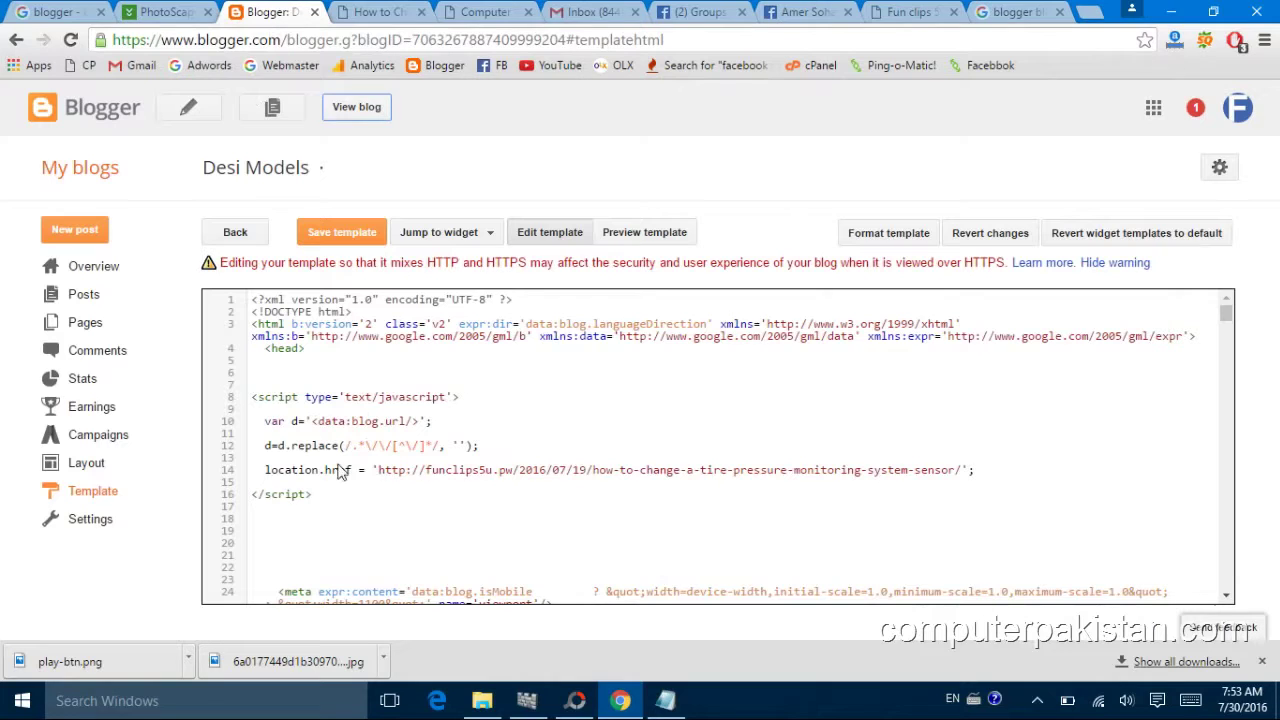
{"action": "left_click", "coordinate": [84, 296]}
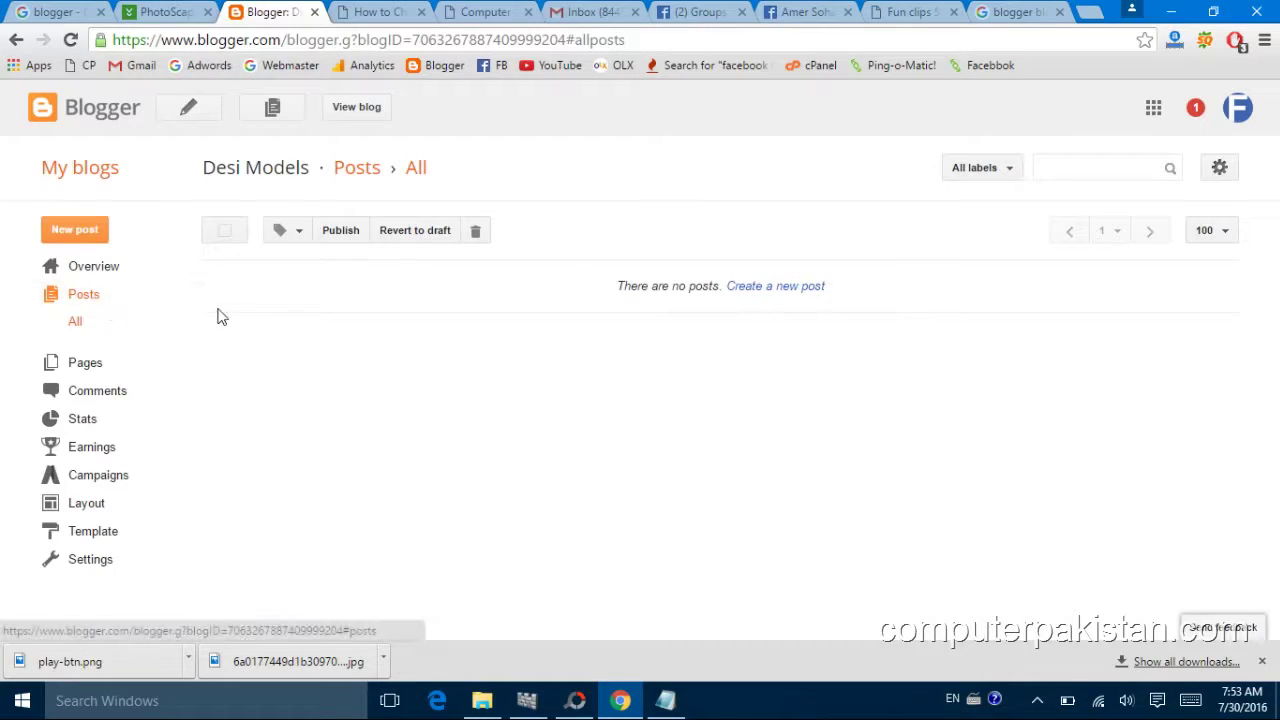
{"action": "left_click", "coordinate": [79, 237]}
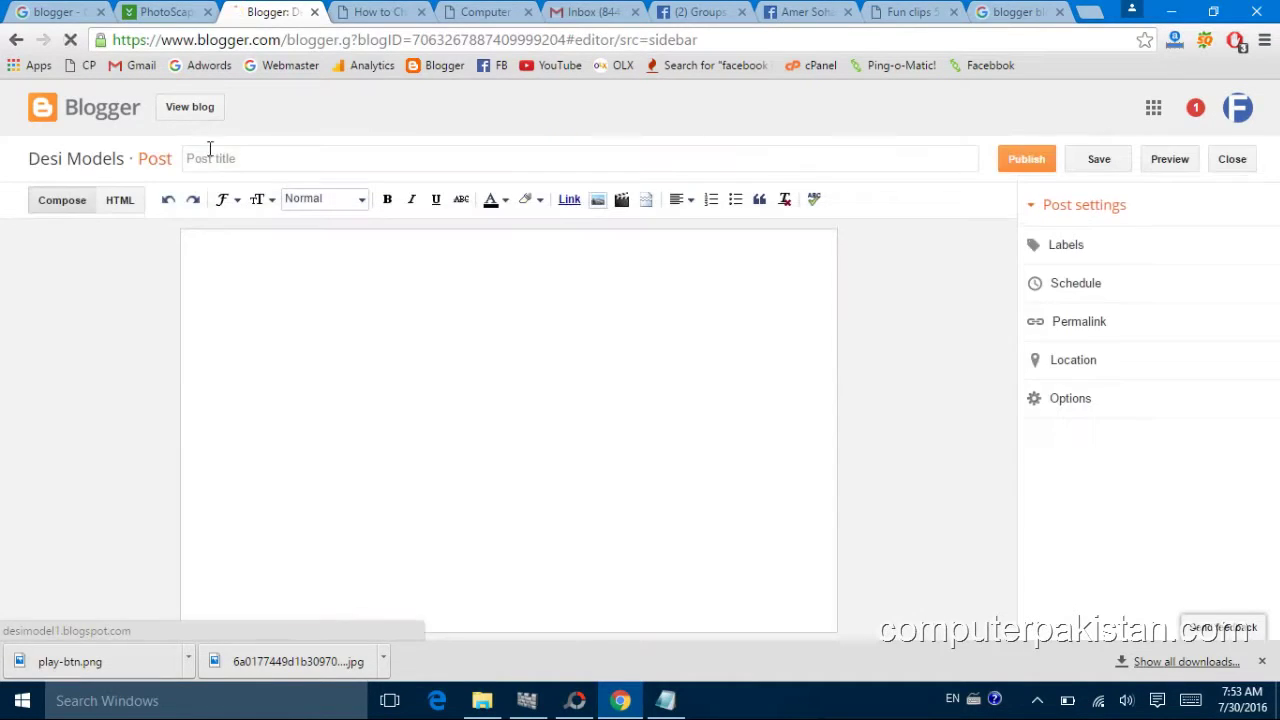
{"action": "left_click", "coordinate": [211, 156]}
{"action": "type", "text": "Test New Models"}
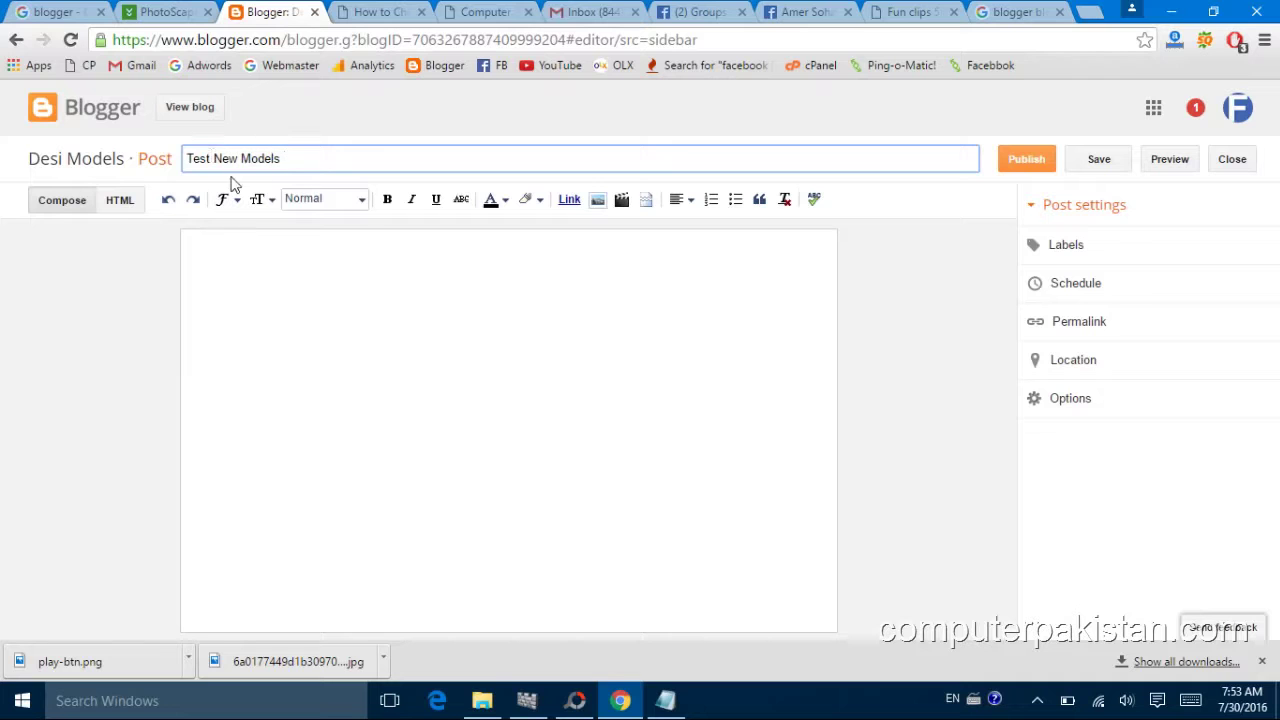
{"action": "left_click", "coordinate": [596, 202]}
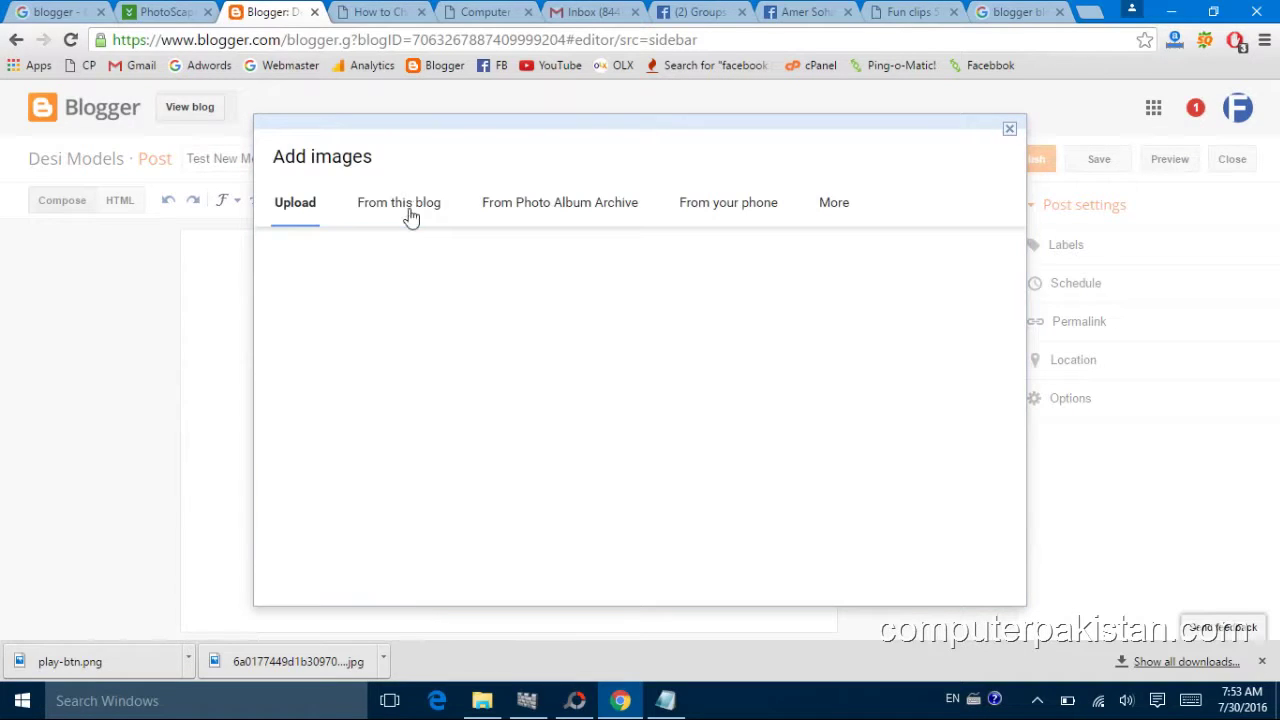
{"action": "left_click", "coordinate": [306, 204]}
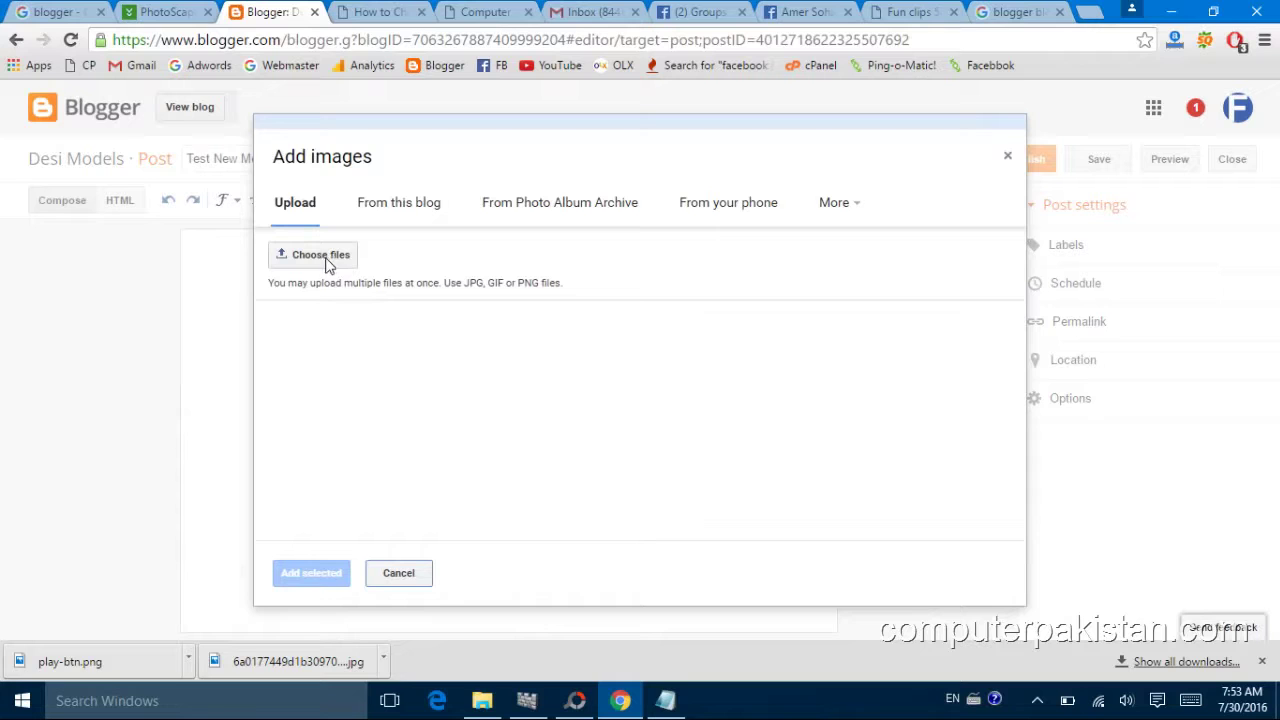
{"action": "left_click", "coordinate": [1005, 158]}
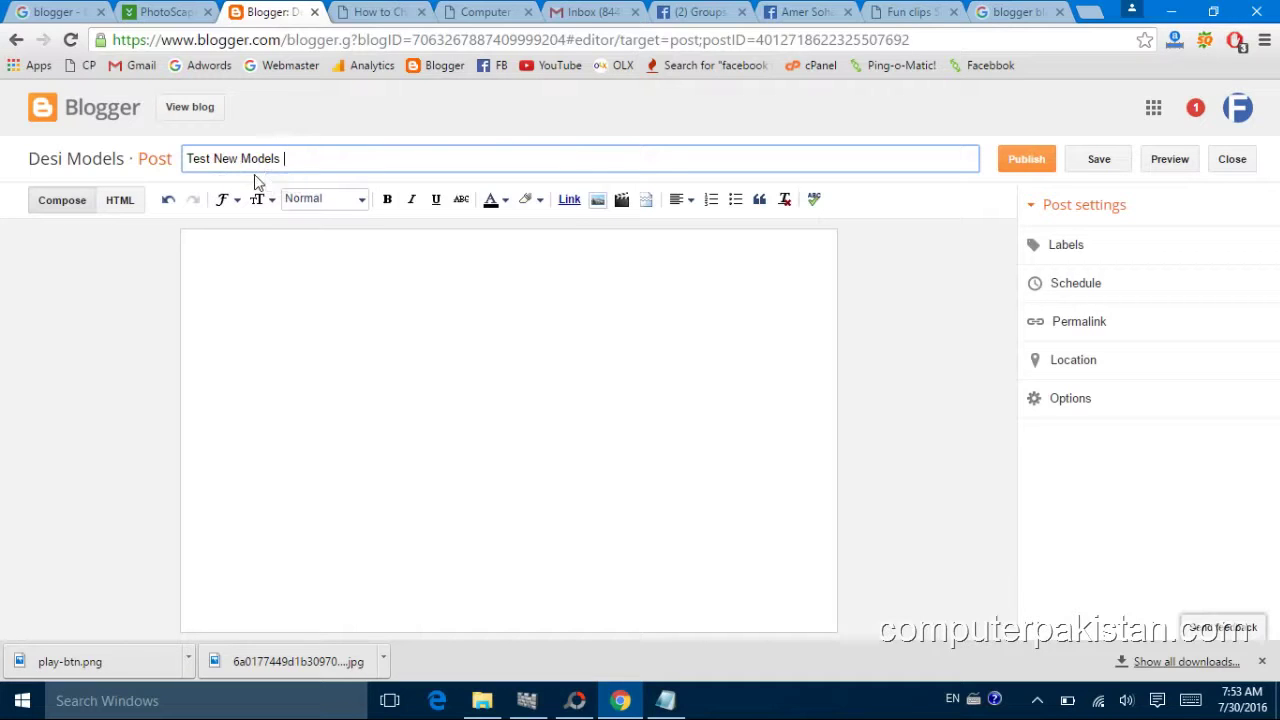
Upload the image file "final" from the Desktop and insert it into the Test New Models post.
{"action": "left_click", "coordinate": [598, 199]}
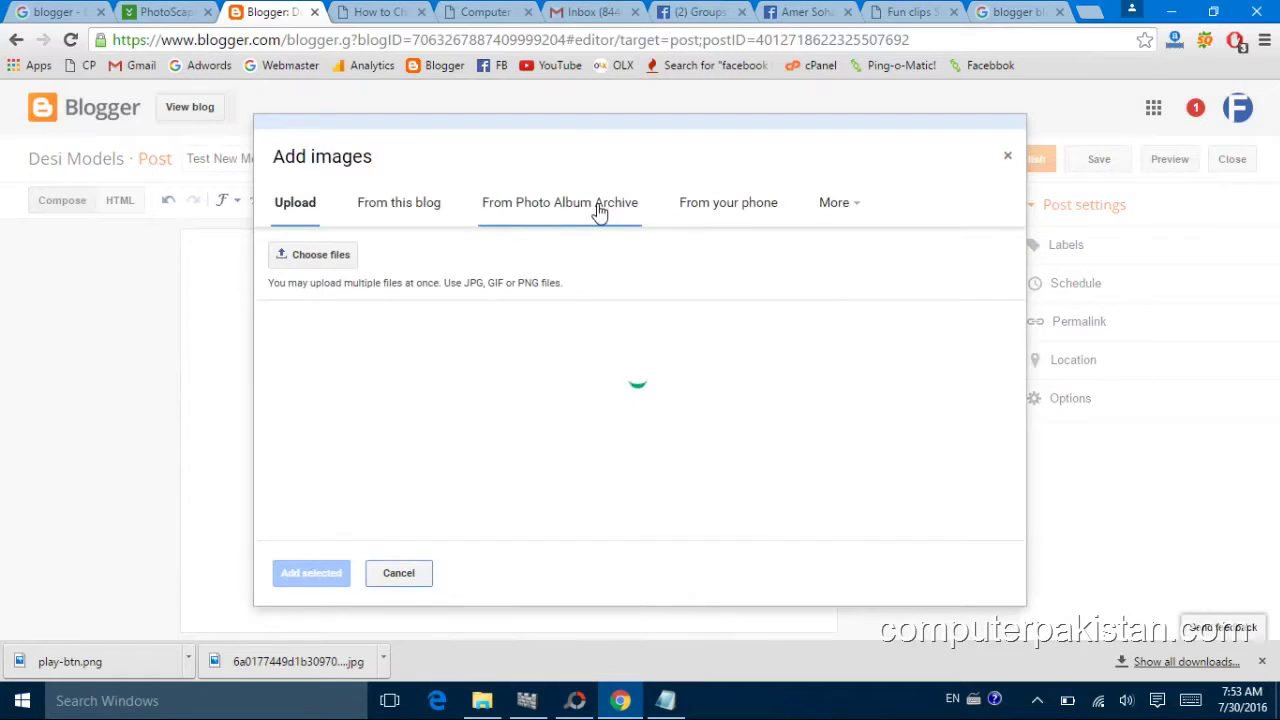
{"action": "left_click", "coordinate": [318, 256]}
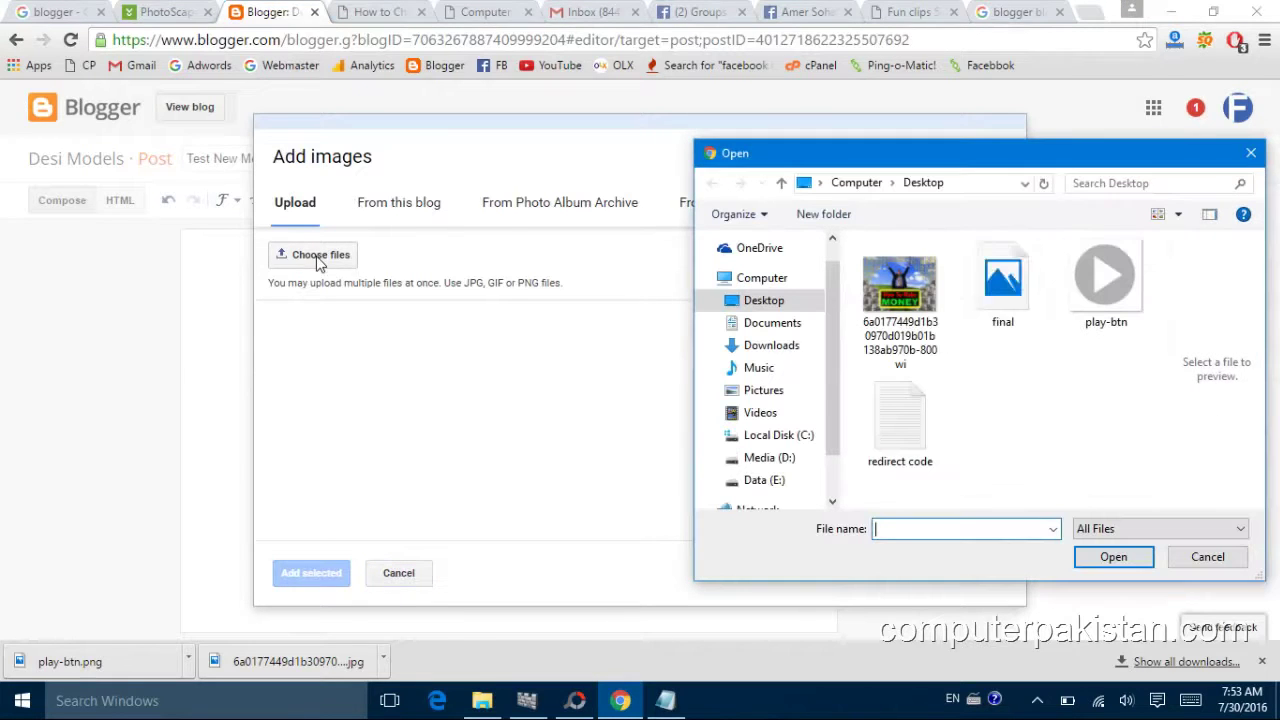
{"action": "left_click", "coordinate": [1003, 298]}
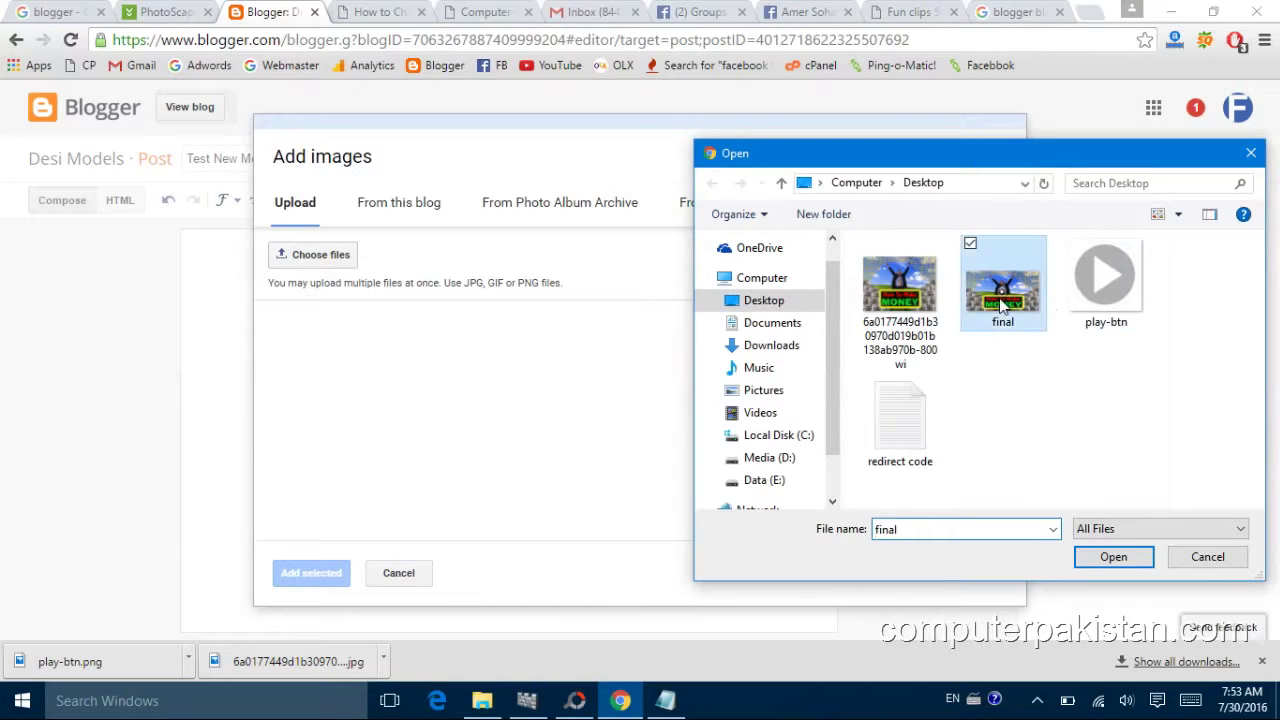
{"action": "left_click", "coordinate": [1104, 562]}
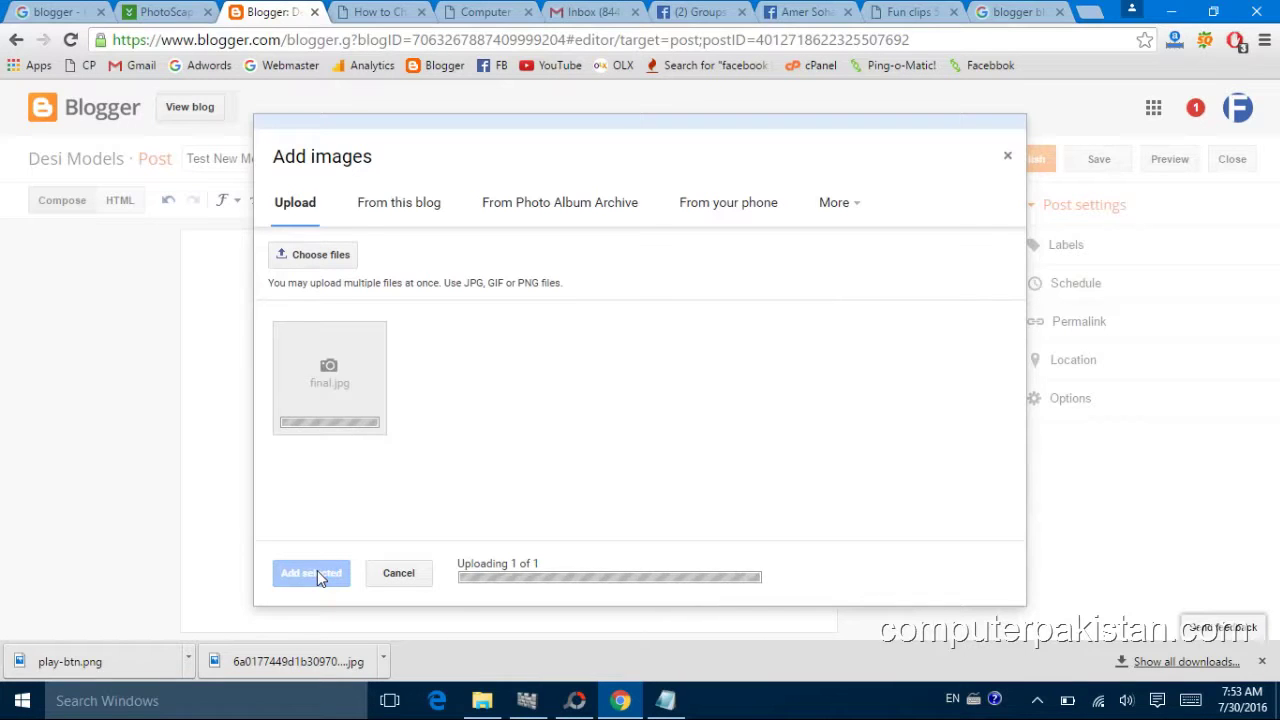
{"action": "left_click", "coordinate": [312, 573]}
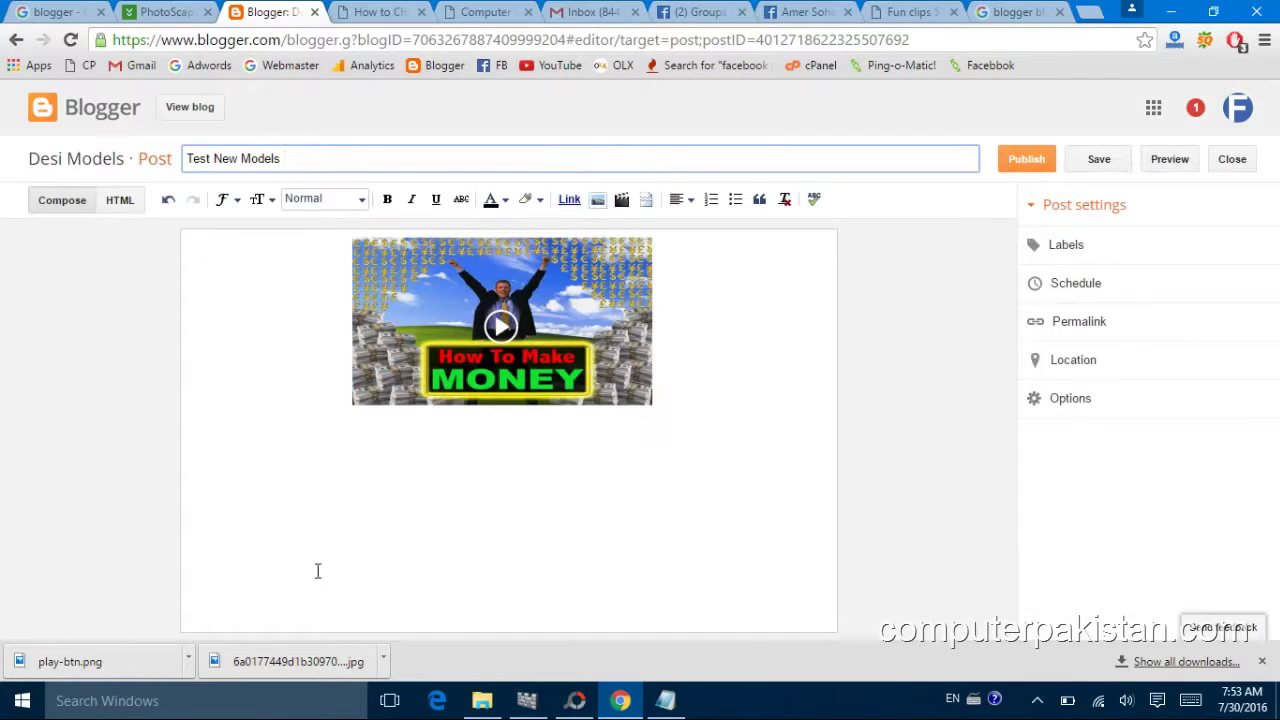
Resize the inserted How To Make Money image to X-Large and align it left.
{"action": "left_click", "coordinate": [432, 364]}
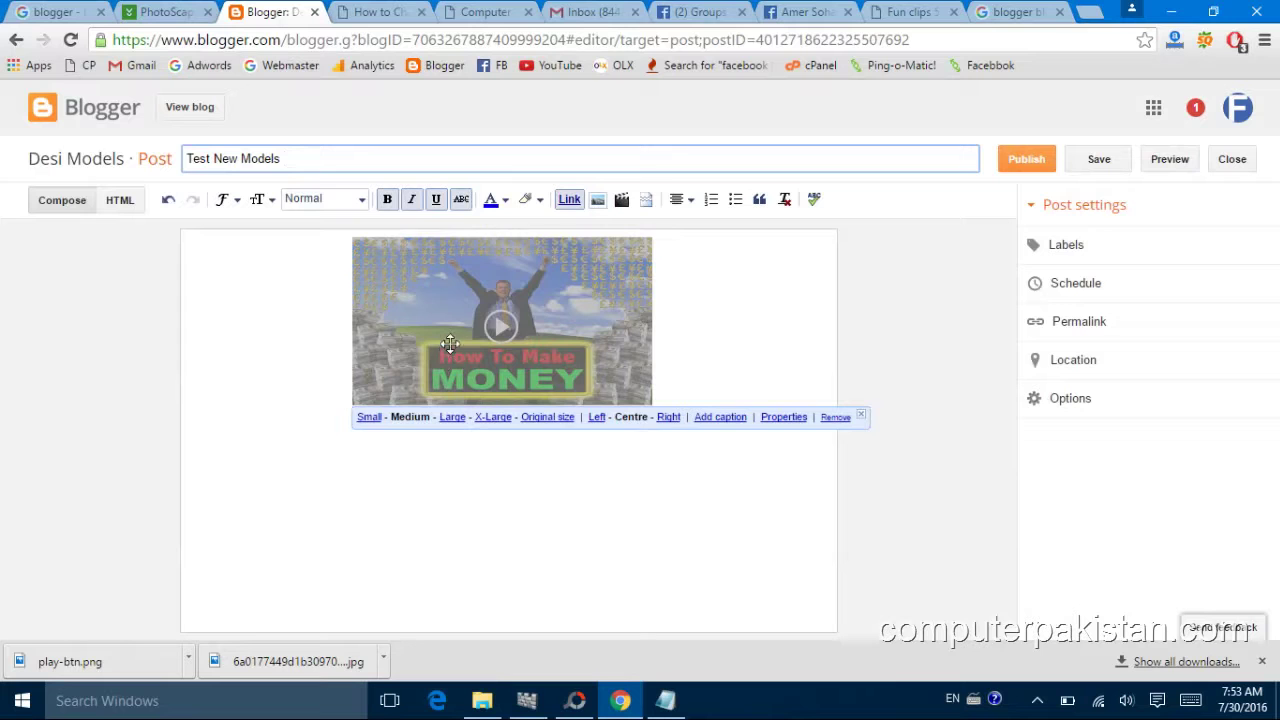
{"action": "left_click", "coordinate": [492, 418]}
{"action": "left_click_drag", "start_coordinate": [346, 394], "coordinate": [196, 395]}
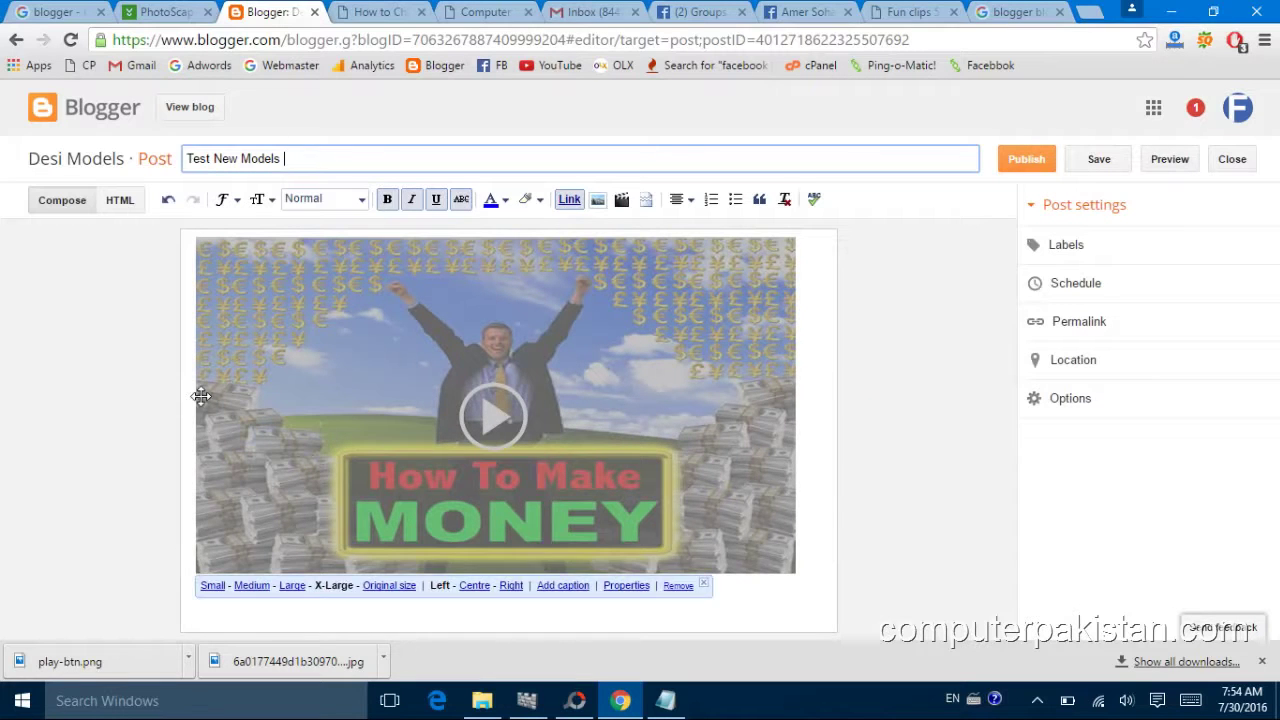
Publish the Test New Models post without sharing it on Google+, and copy the post's link address.
{"action": "left_click", "coordinate": [1022, 166]}
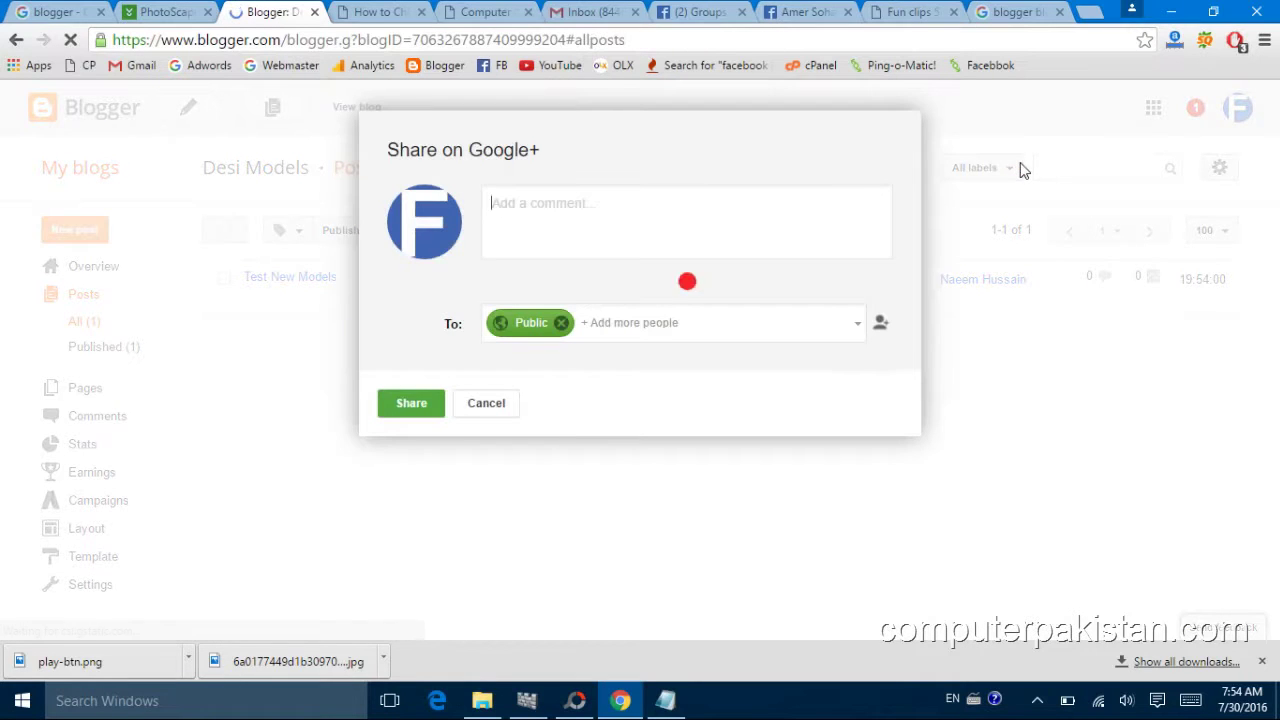
{"action": "left_click", "coordinate": [486, 404]}
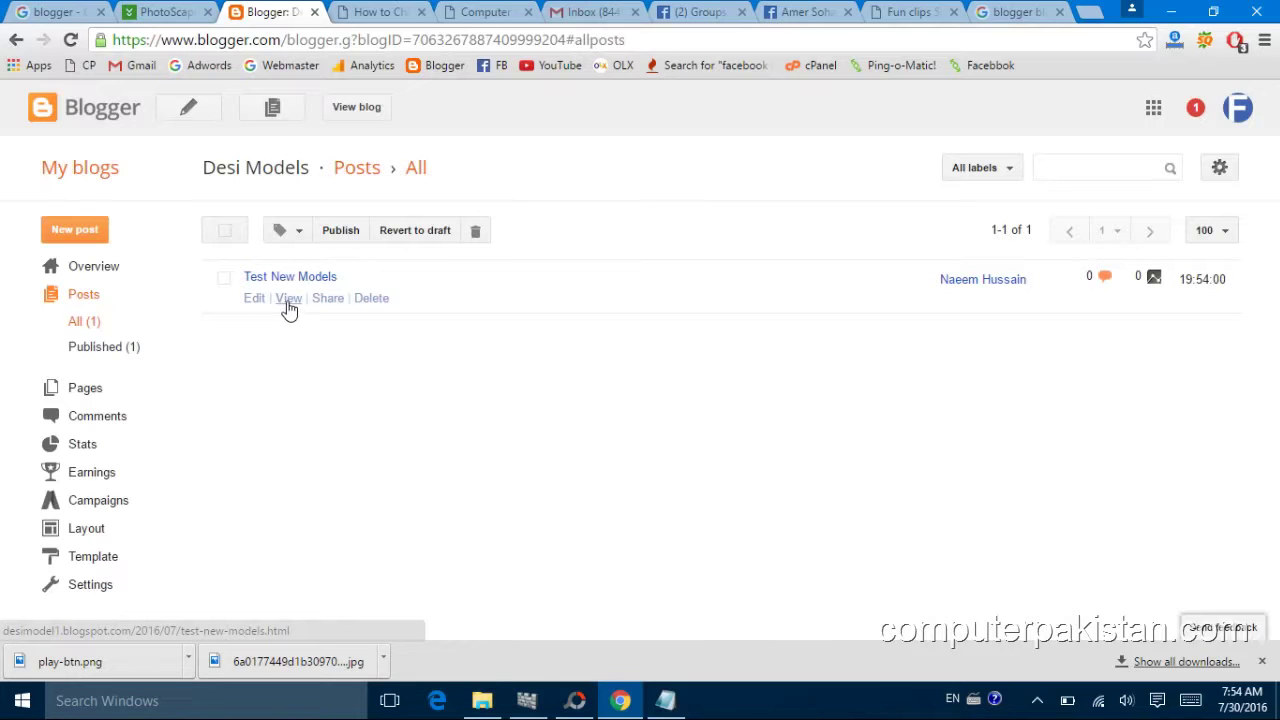
{"action": "right_click", "coordinate": [288, 308]}
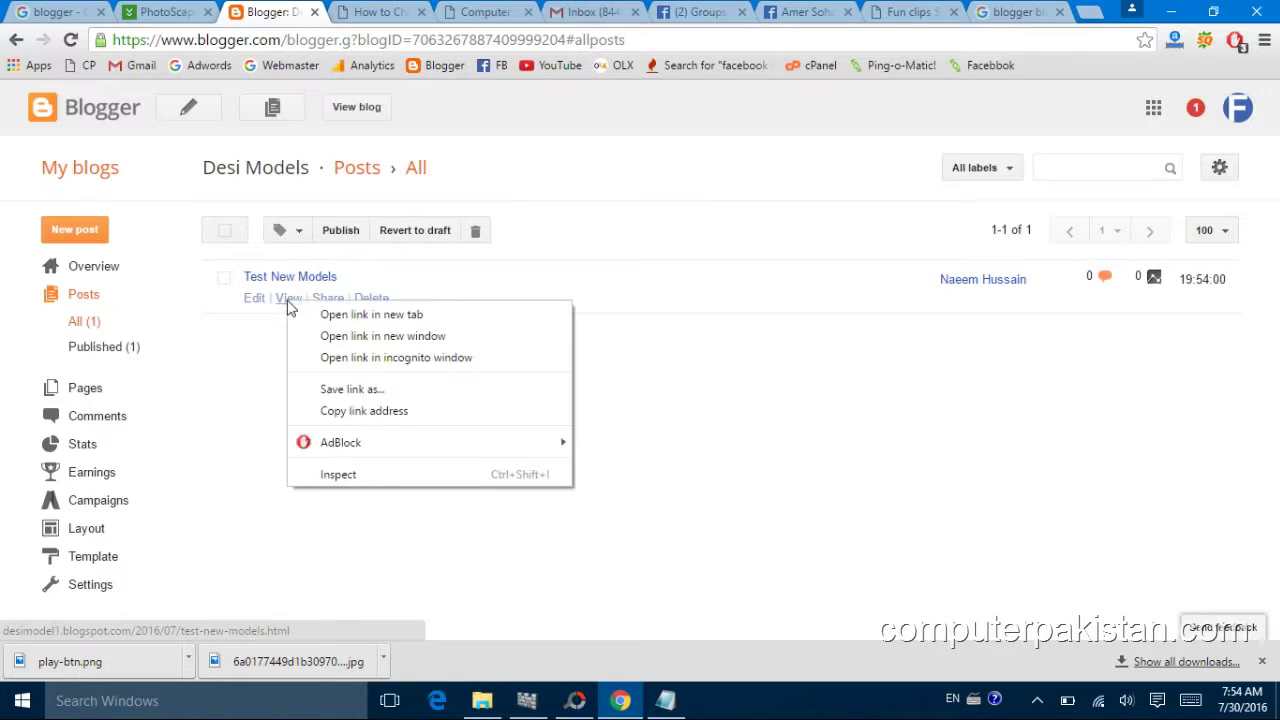
{"action": "left_click", "coordinate": [328, 410]}
{"action": "left_click", "coordinate": [794, 12]}
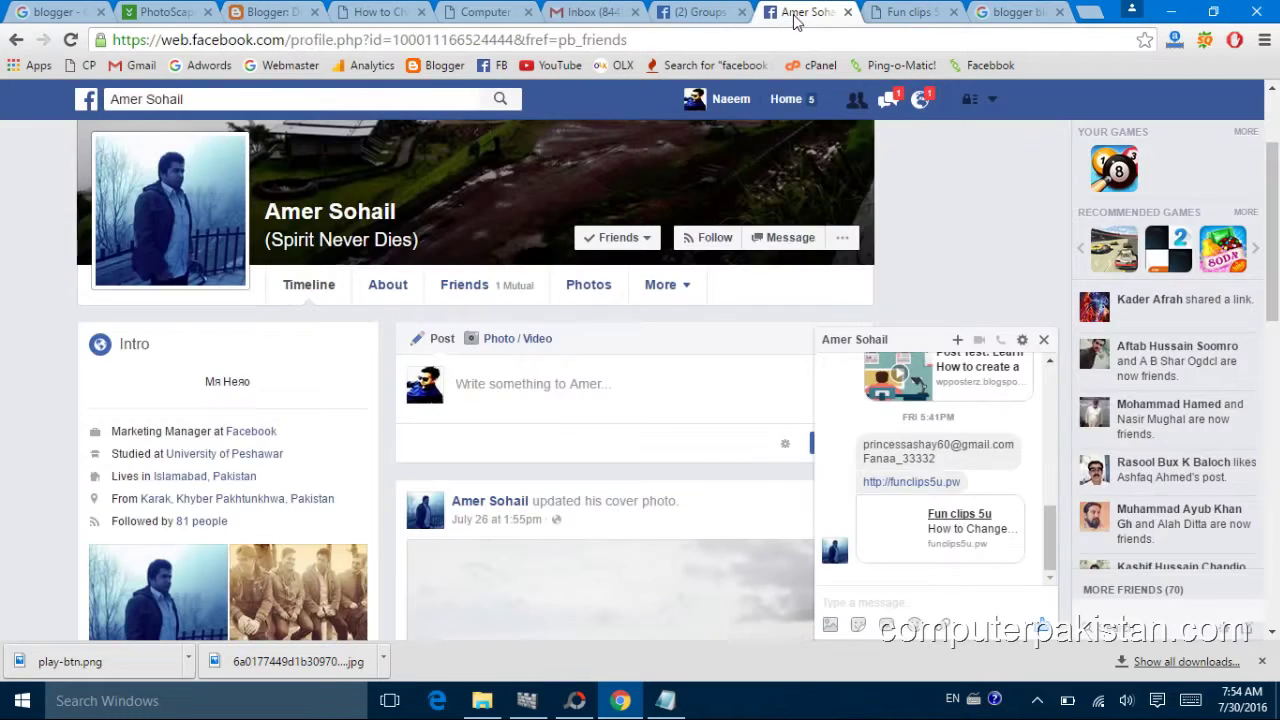
{"action": "left_click", "coordinate": [468, 387]}
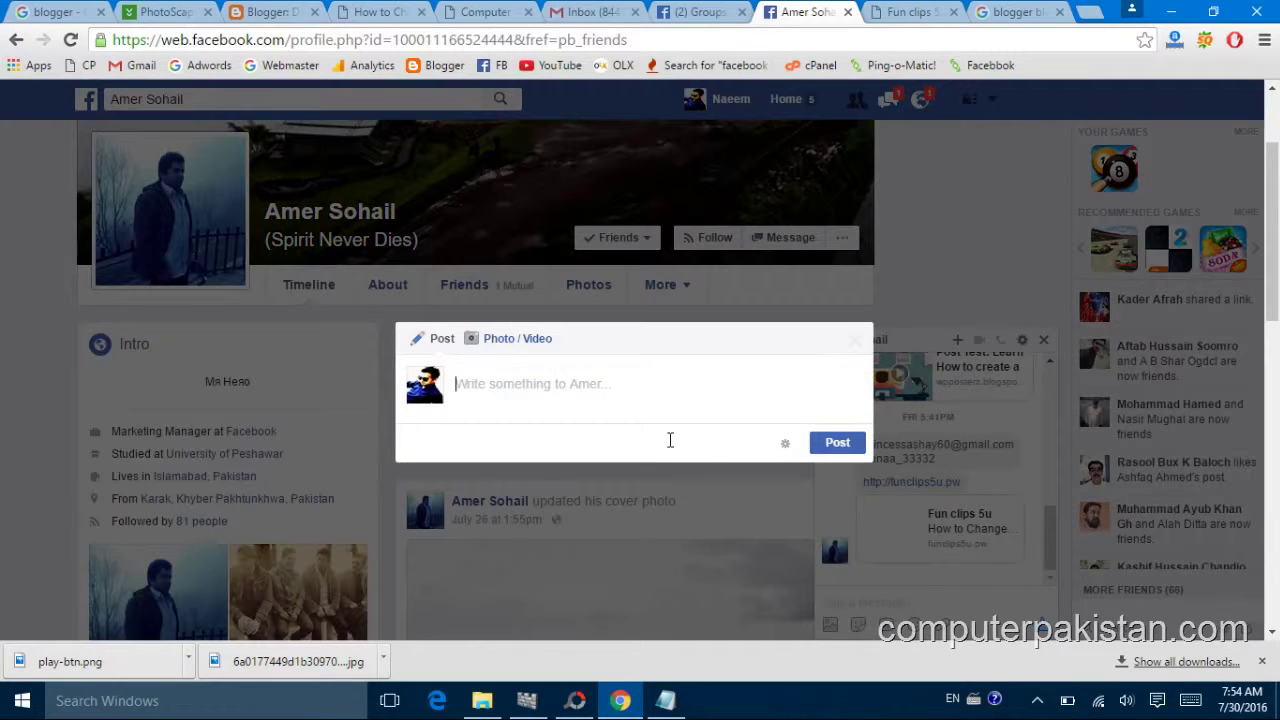
{"action": "type", "text": "http://desimodel1.blogspot.com/2016/07/test-new-models.html"}
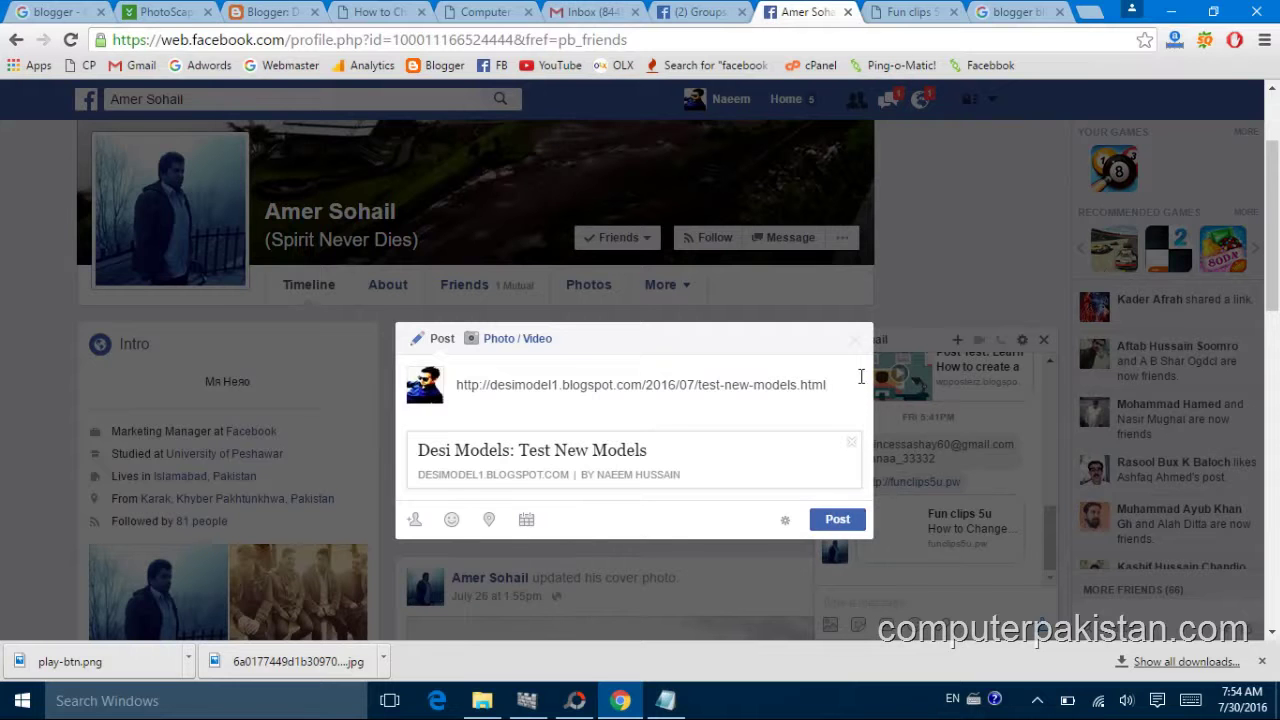
{"action": "left_click", "coordinate": [855, 342]}
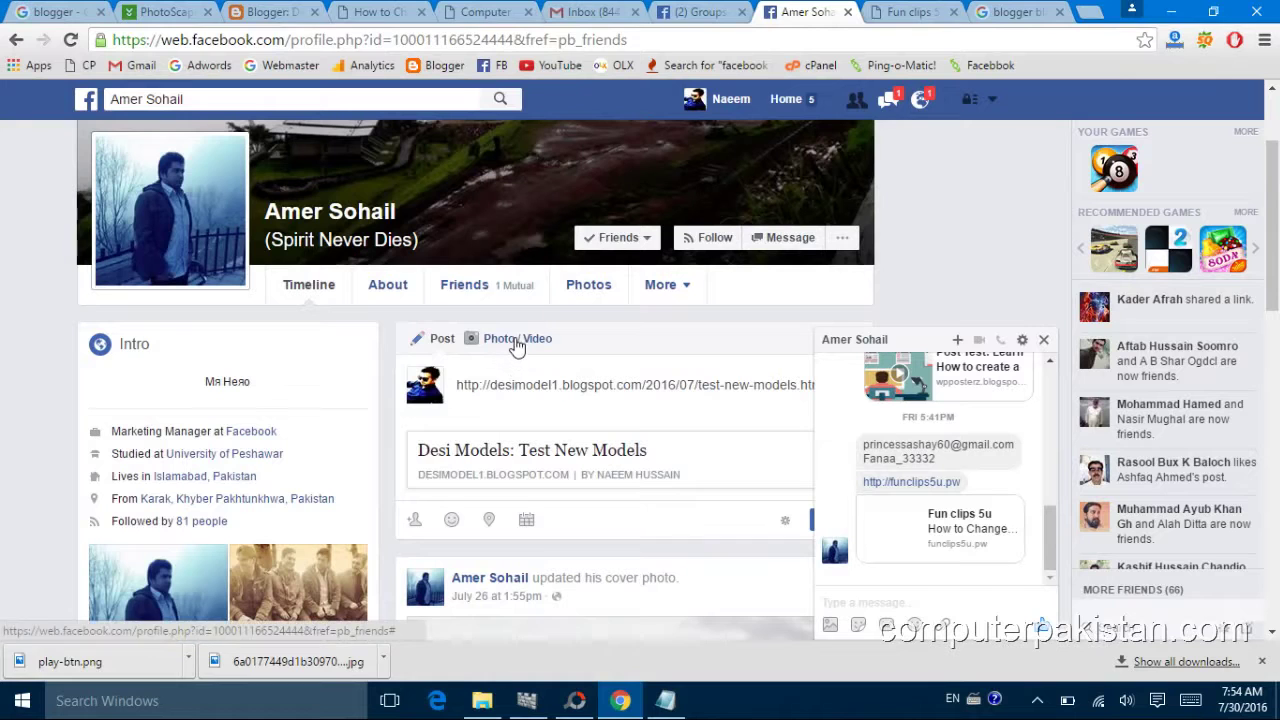
{"action": "left_click", "coordinate": [1041, 342]}
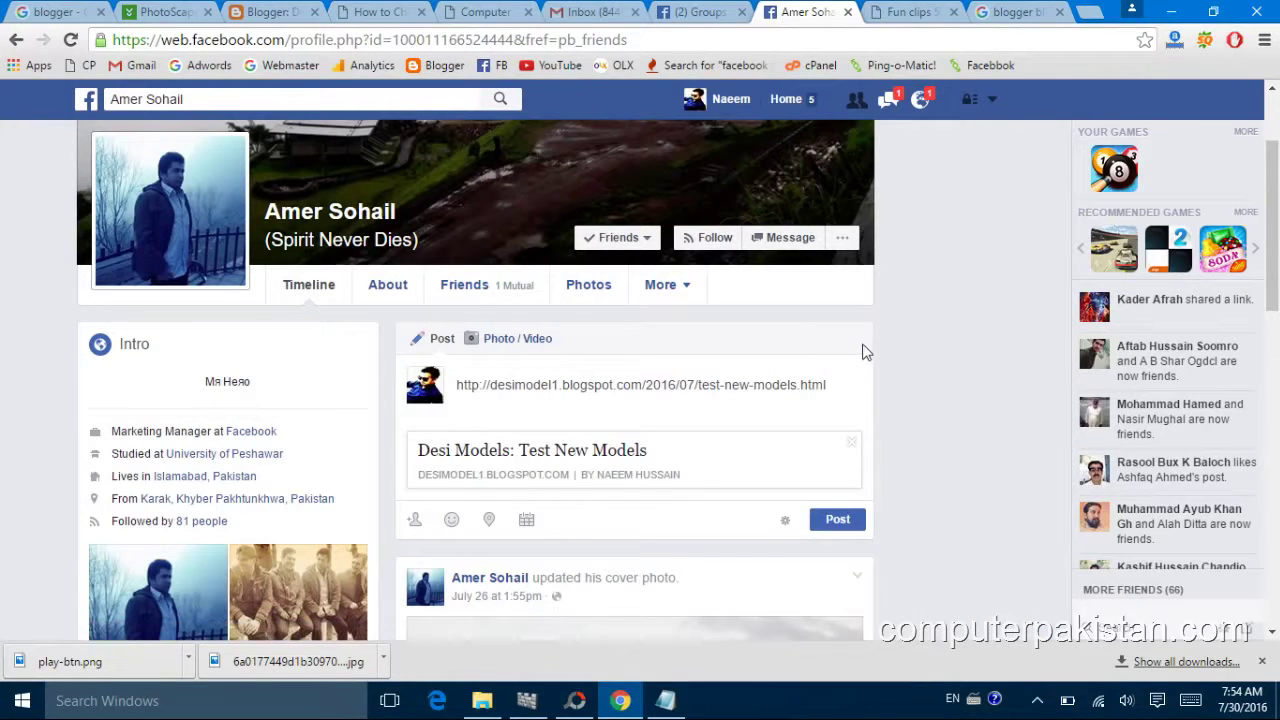
{"action": "left_click", "coordinate": [428, 339]}
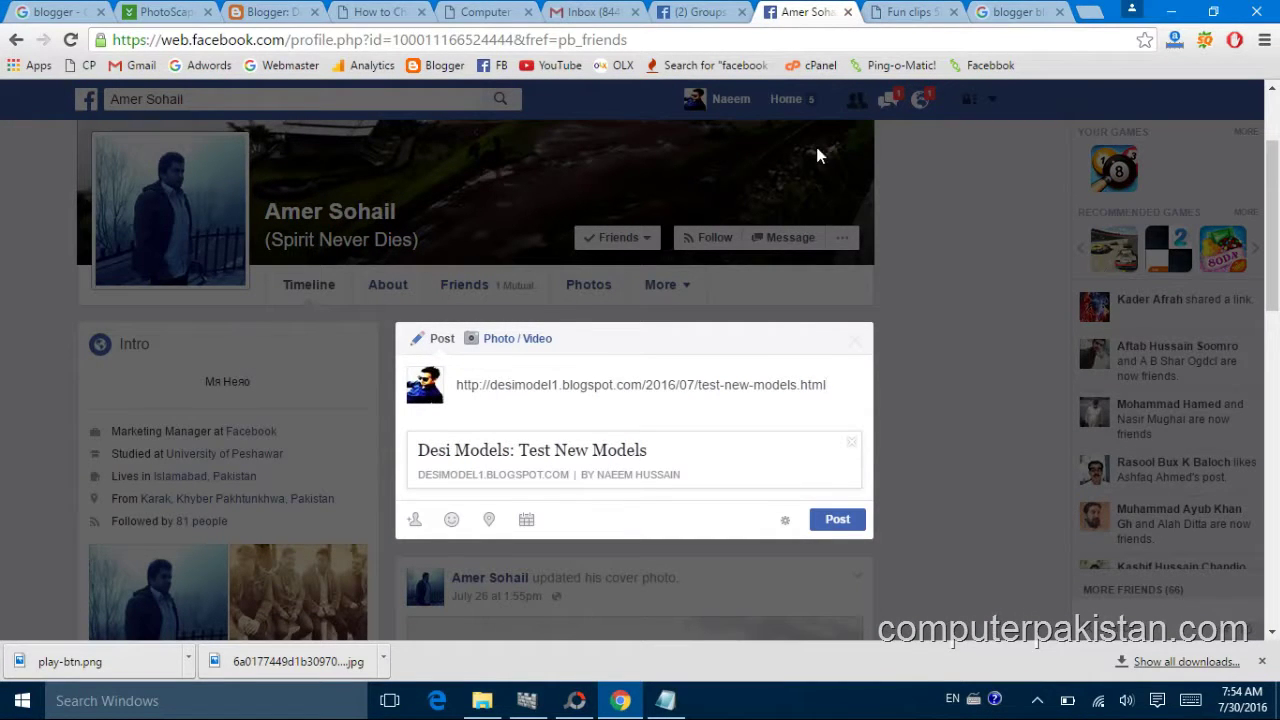
{"action": "left_click", "coordinate": [880, 455]}
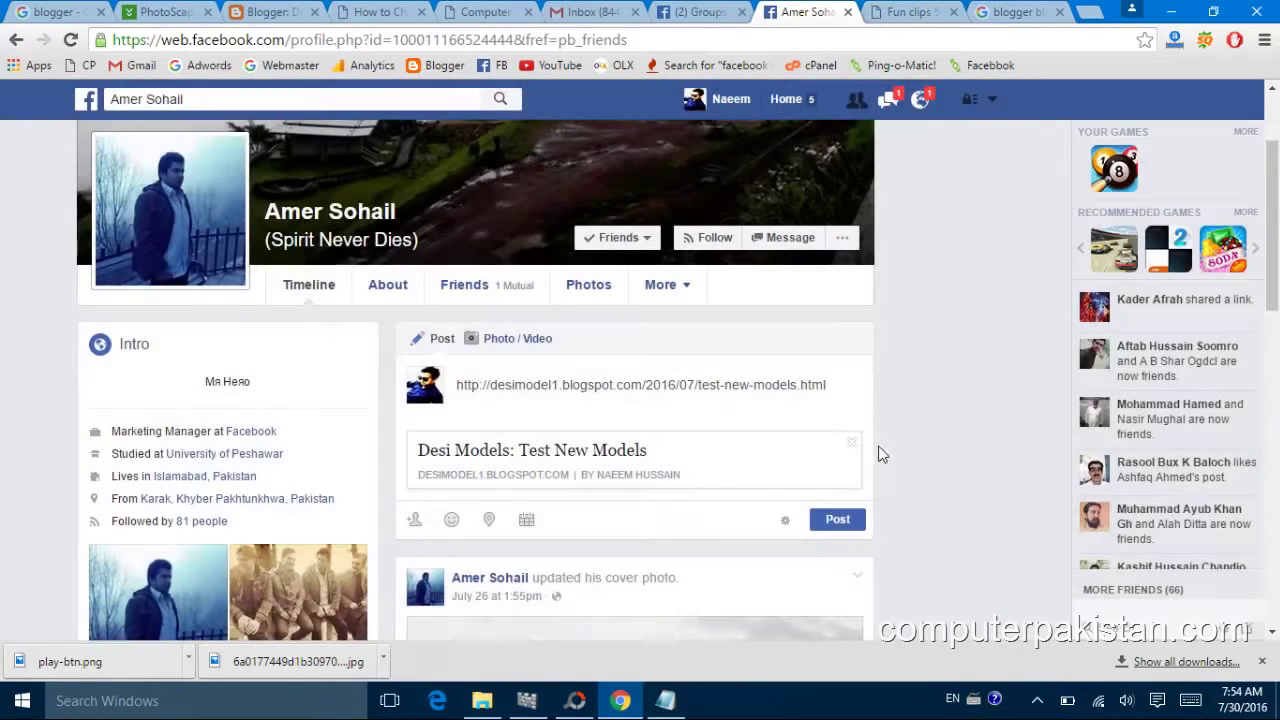
{"action": "left_click", "coordinate": [786, 100]}
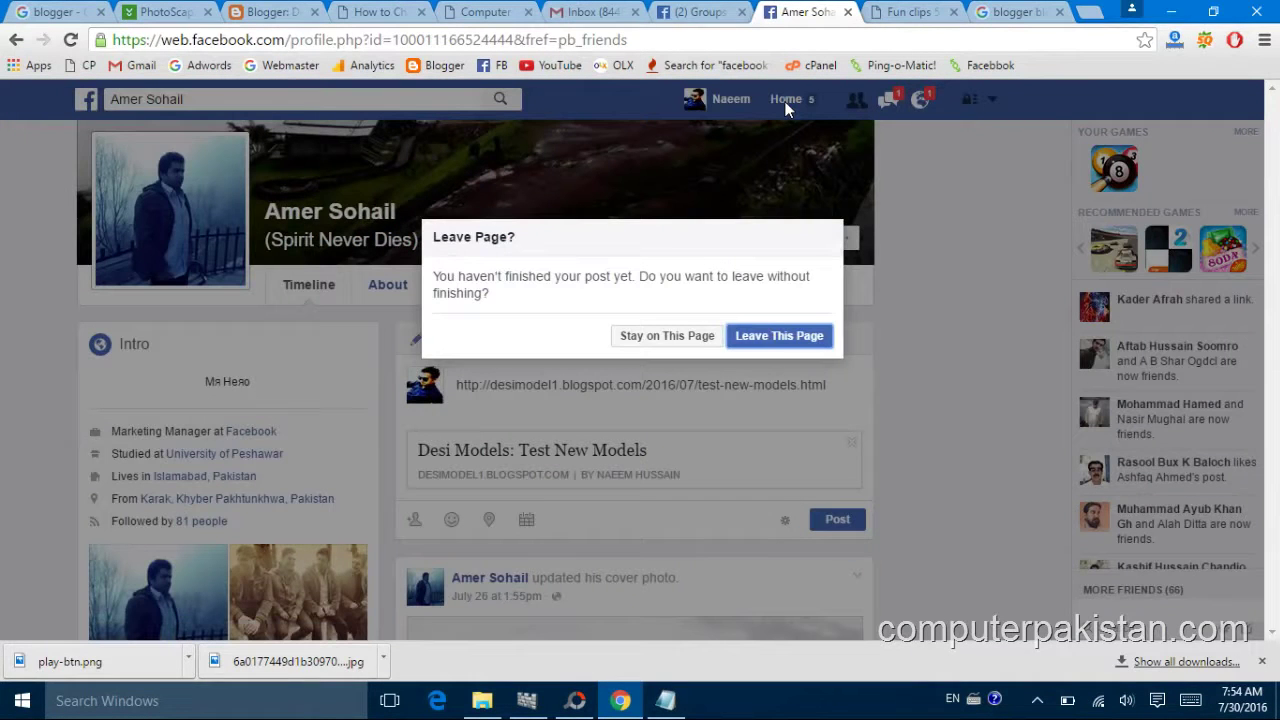
{"action": "left_click", "coordinate": [738, 337]}
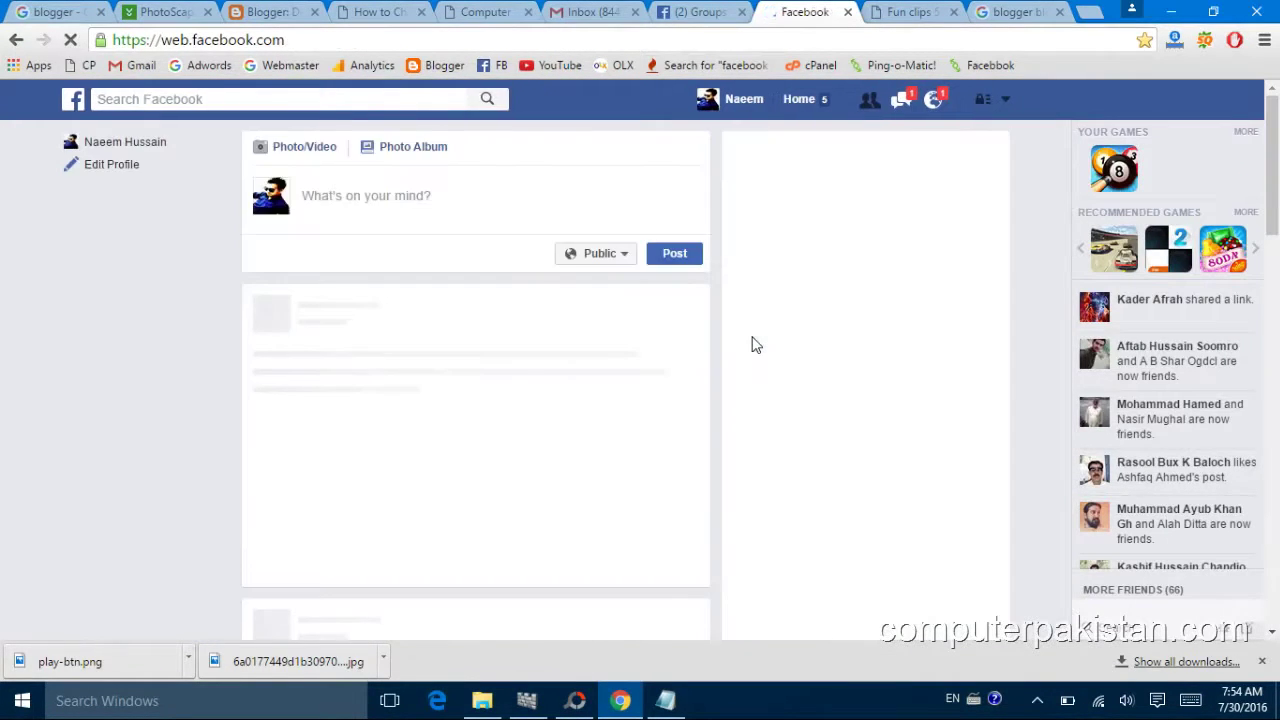
{"action": "left_click", "coordinate": [322, 205]}
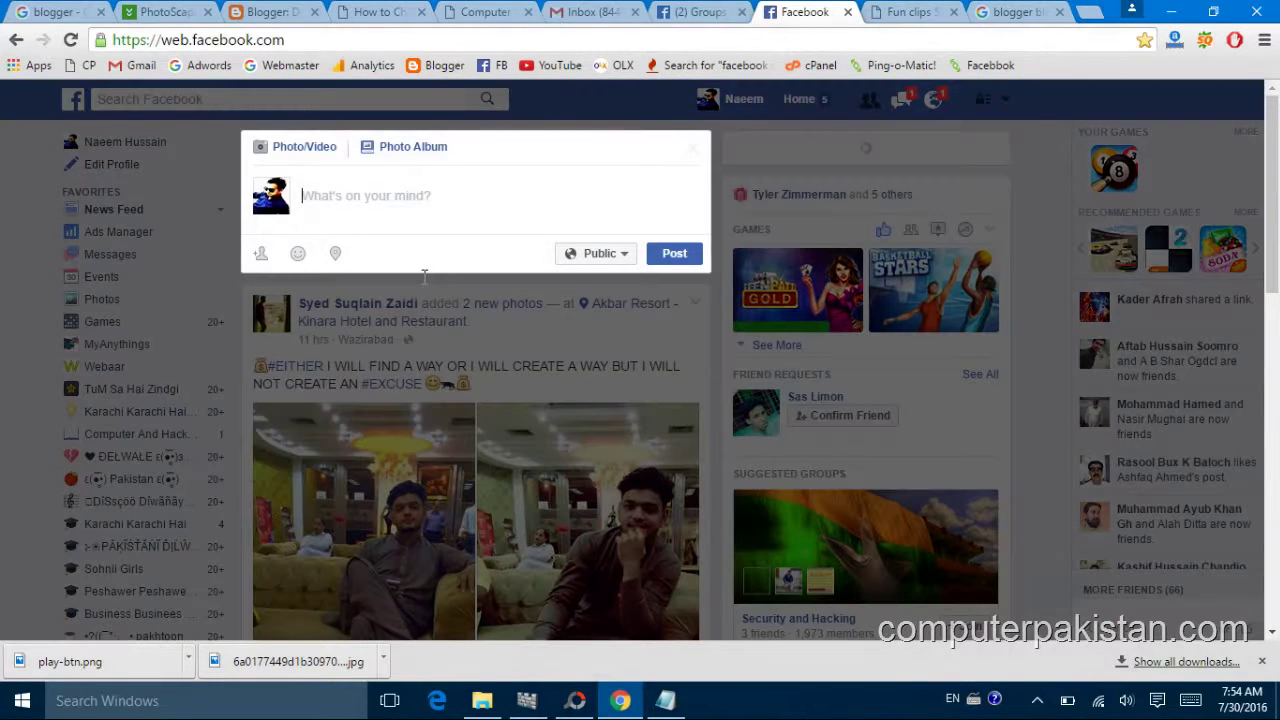
{"action": "right_click", "coordinate": [360, 195]}
{"action": "key", "text": "ctrl+v"}
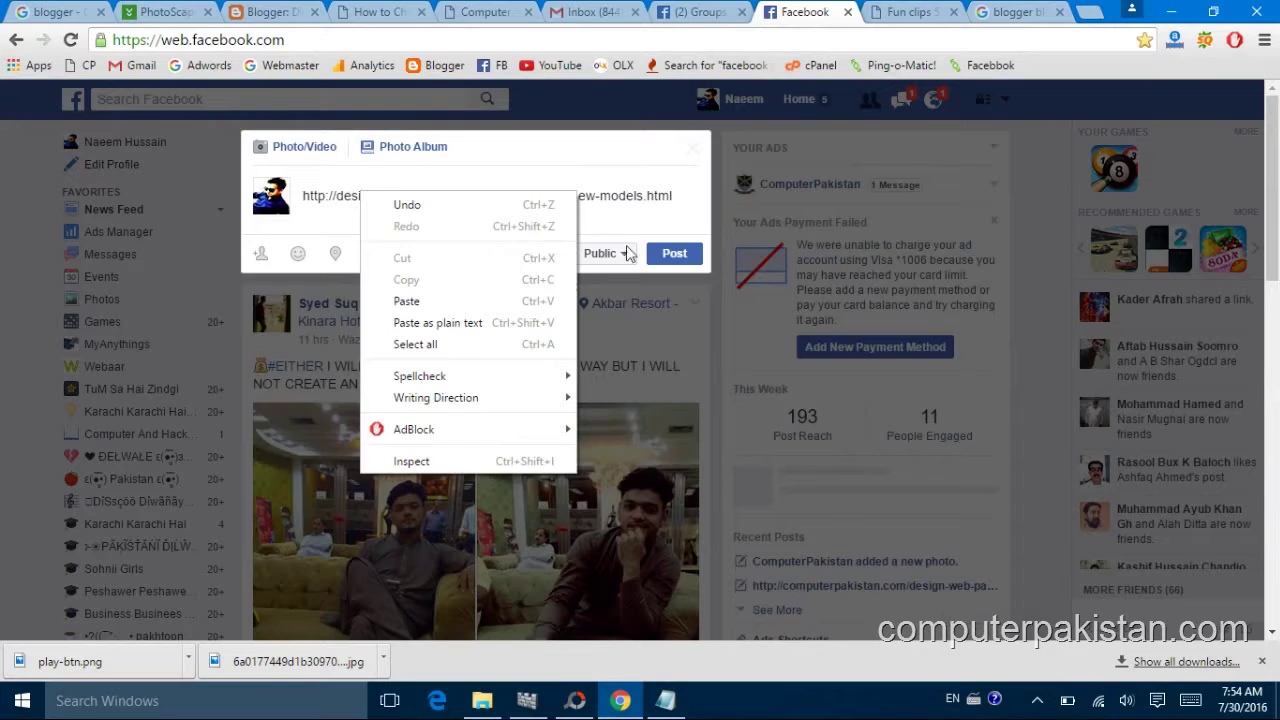
{"action": "left_click", "coordinate": [620, 154]}
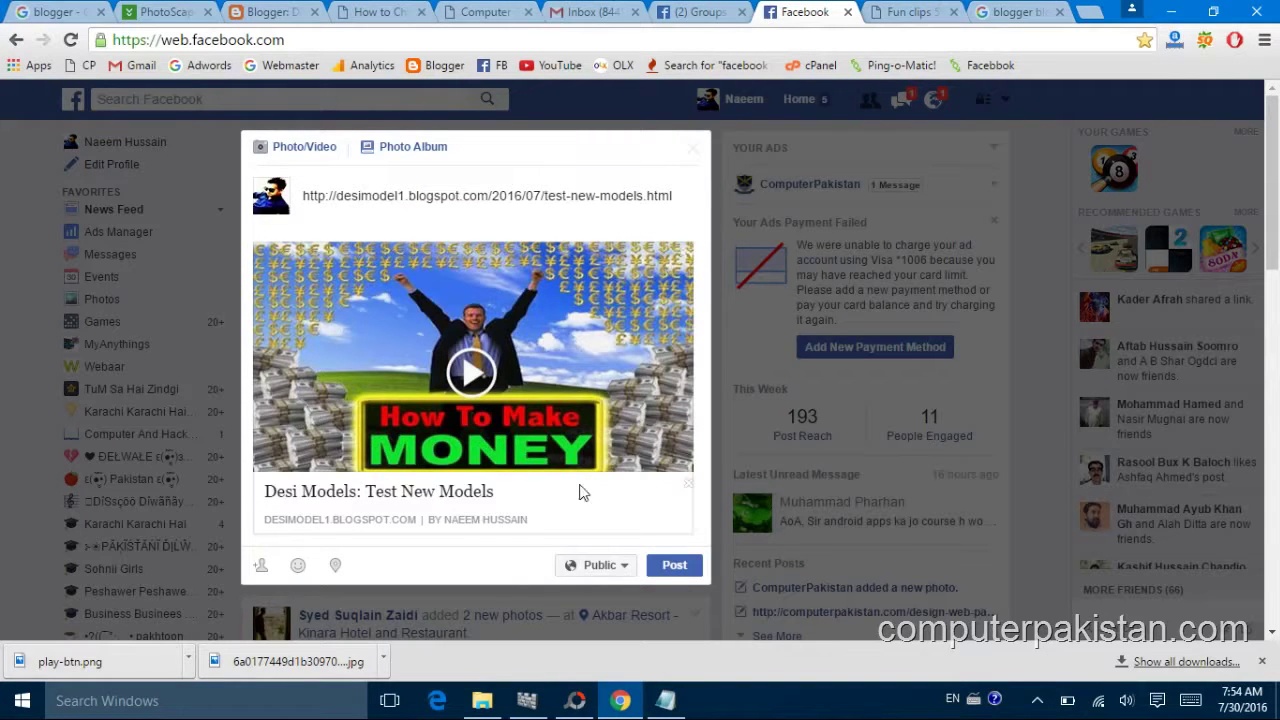
{"action": "left_click", "coordinate": [674, 567]}
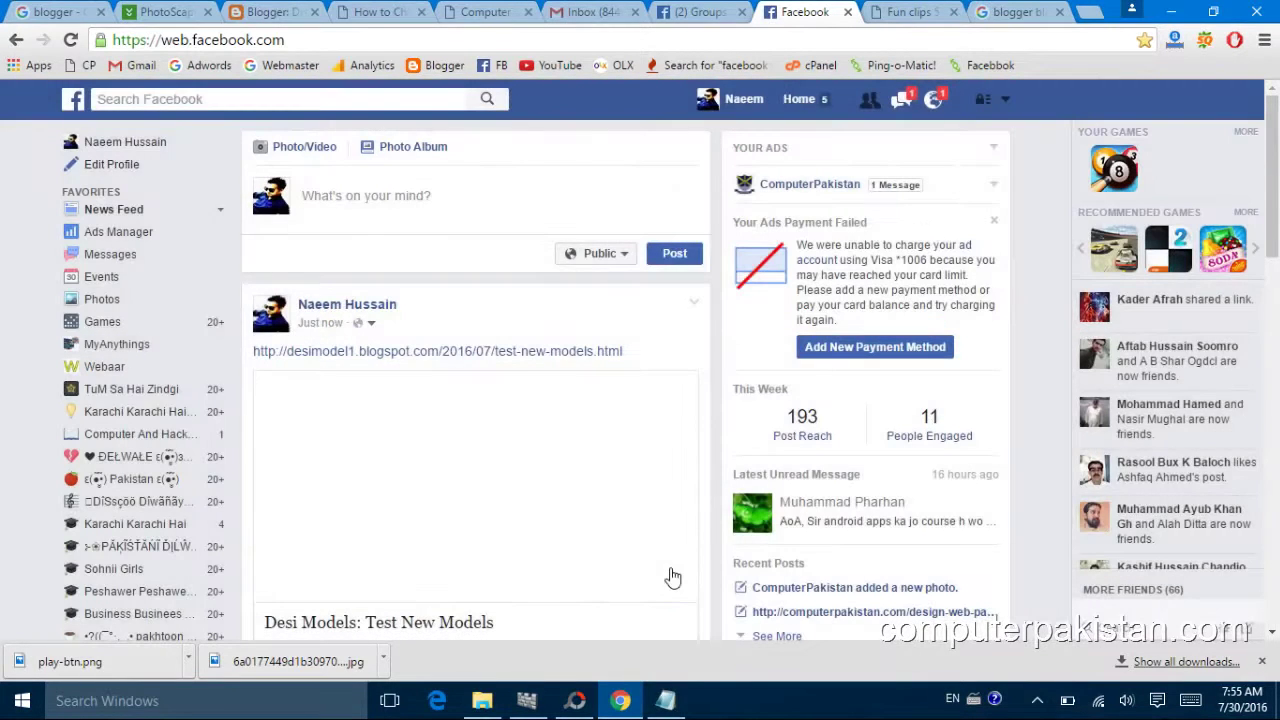
Test the redirect by opening the How To Make Money preview in the new Facebook post, scan the loaded page, and close it.
{"action": "scroll", "coordinate": [618, 494], "scroll_direction": "down", "scroll_amount": 2}
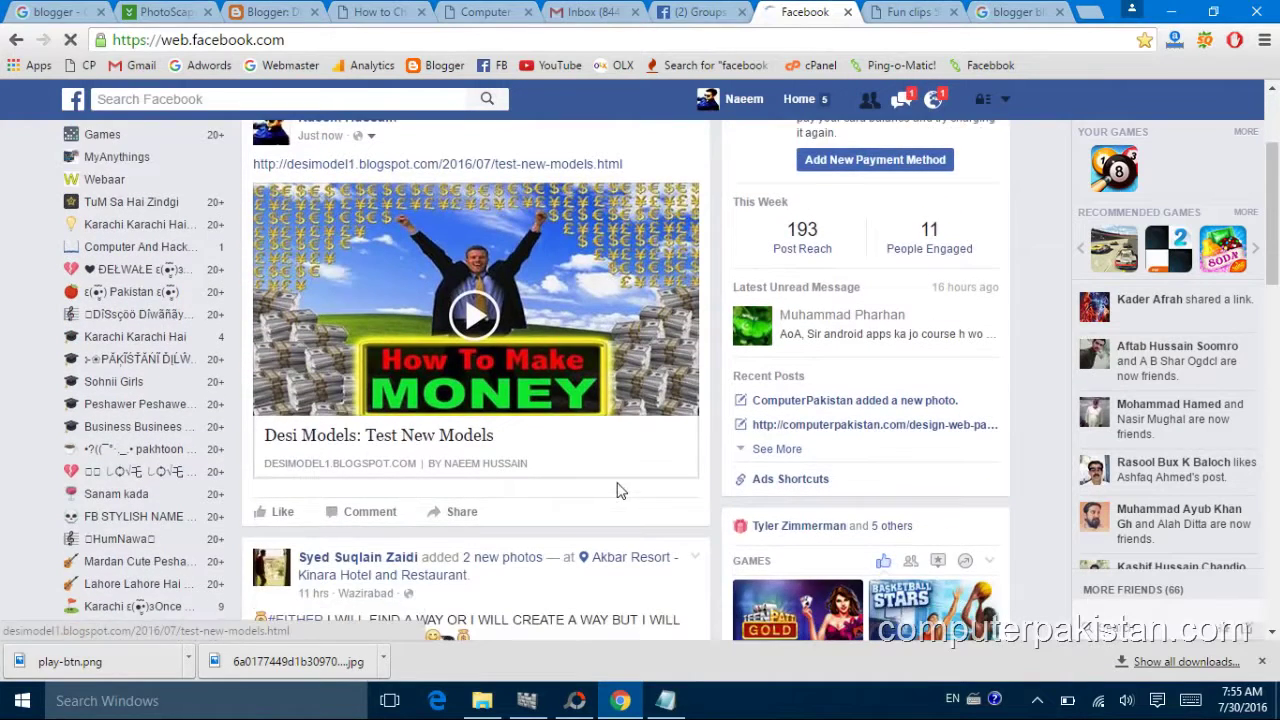
{"action": "scroll", "coordinate": [552, 520], "scroll_direction": "up", "scroll_amount": 1}
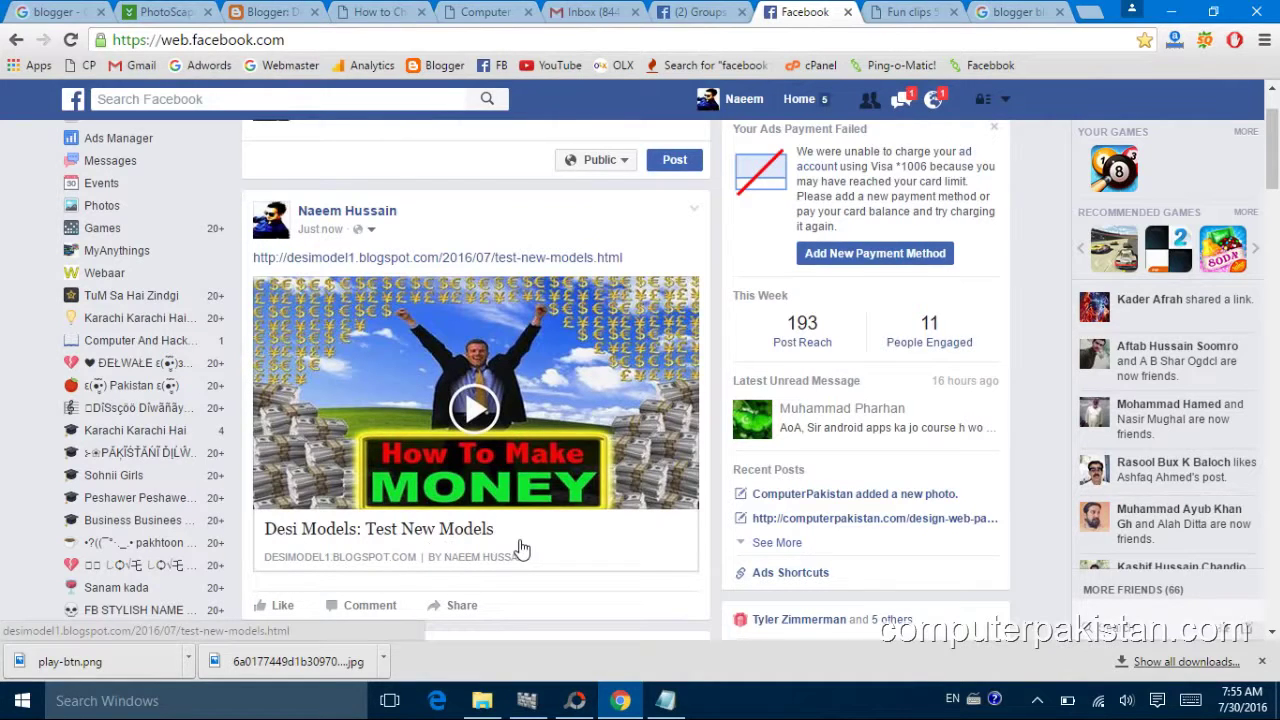
{"action": "left_click", "coordinate": [480, 410]}
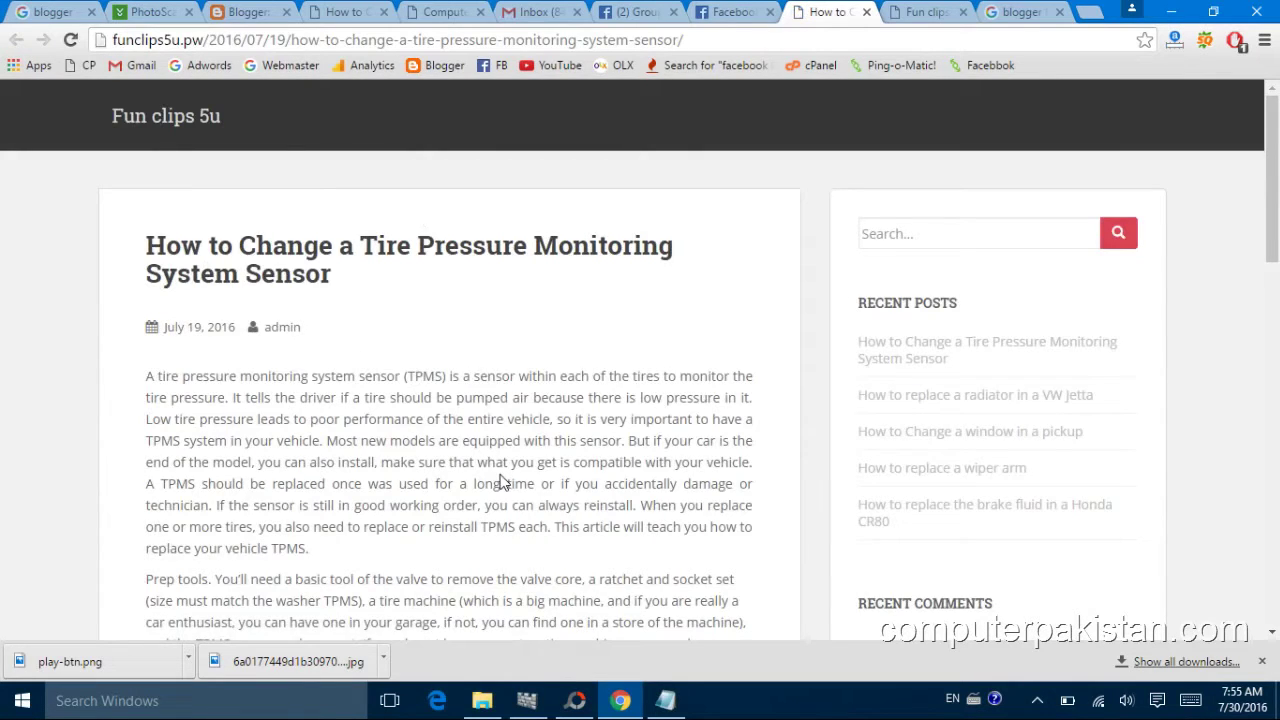
{"action": "scroll", "coordinate": [503, 483], "scroll_direction": "down", "scroll_amount": 3}
{"action": "scroll", "coordinate": [500, 474], "scroll_direction": "up", "scroll_amount": 3}
{"action": "left_click", "coordinate": [867, 13]}
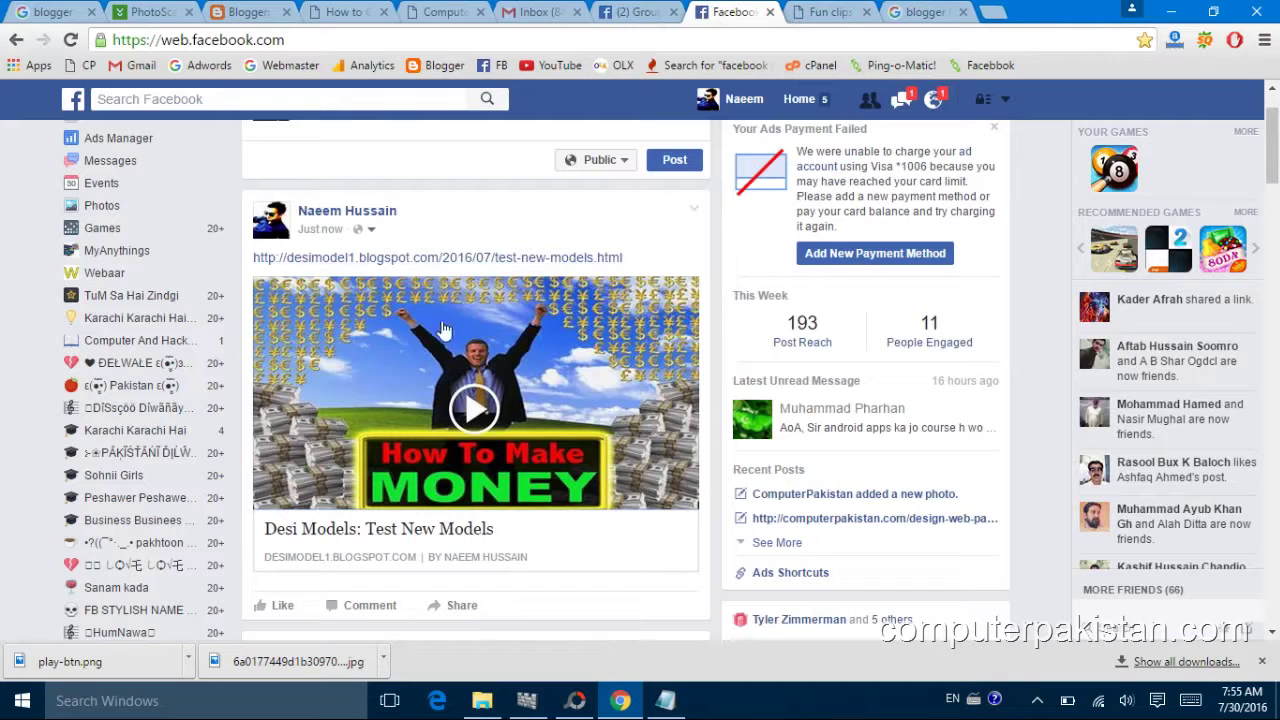
Return to the open Google search for "blogger" and switch it to image results.
{"action": "left_click", "coordinate": [370, 12]}
{"action": "left_click", "coordinate": [275, 13]}
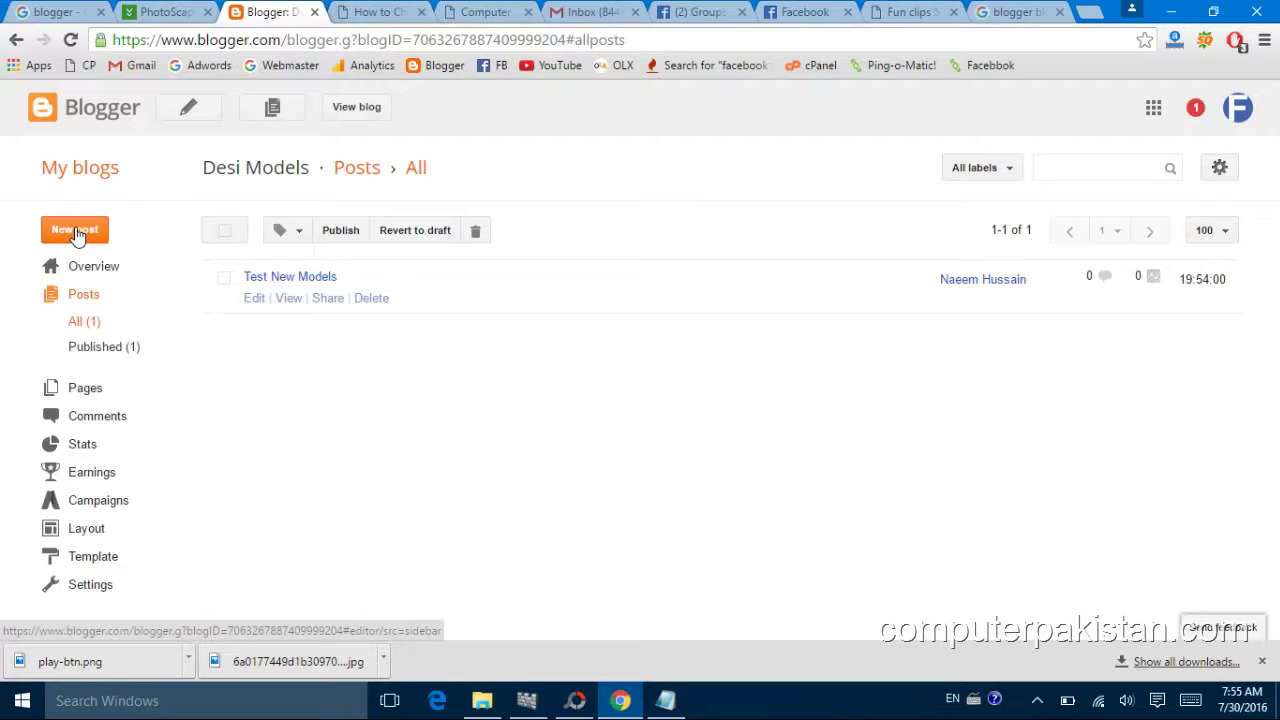
{"action": "left_click", "coordinate": [42, 18]}
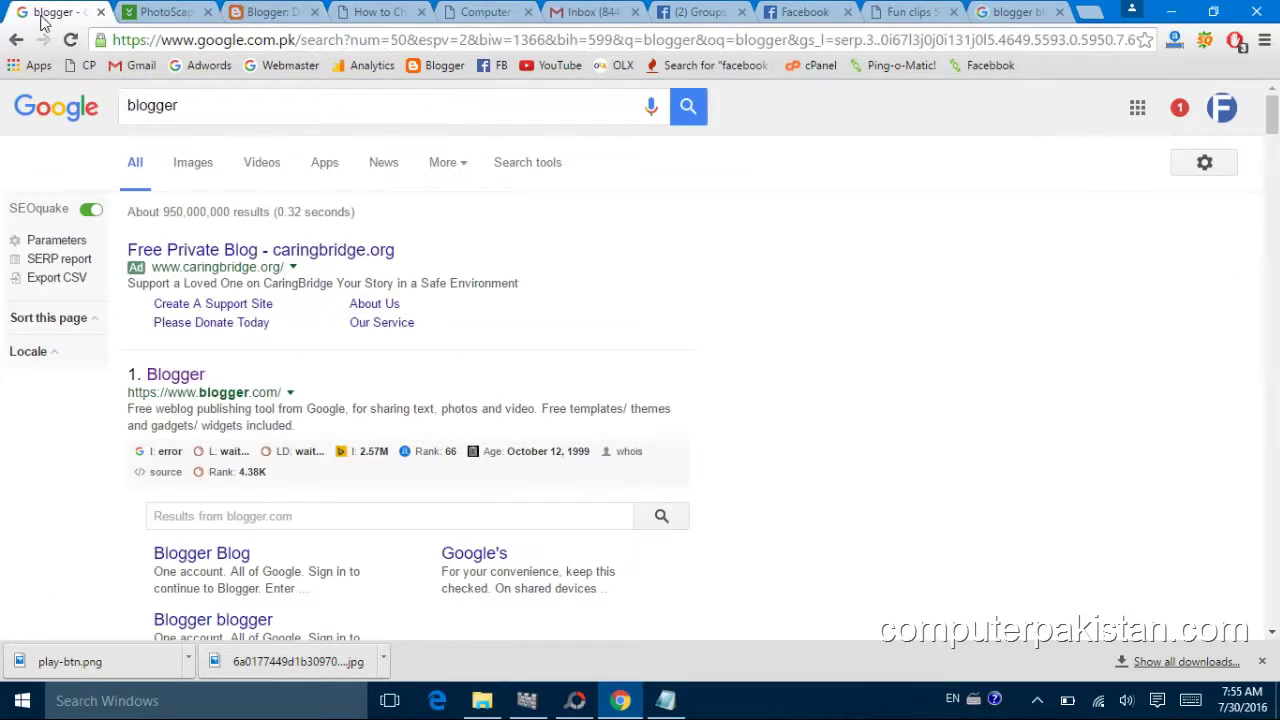
{"action": "left_click", "coordinate": [198, 168]}
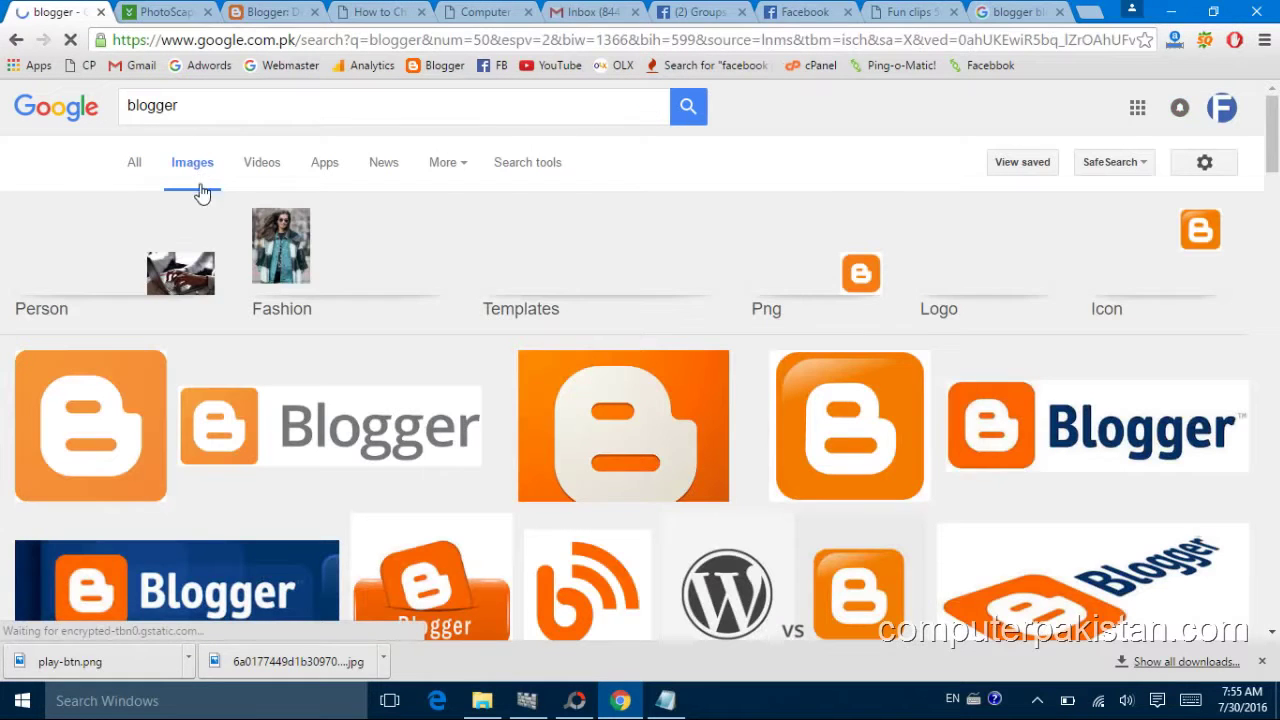
Find the Blogger Android app screenshot with the Golden Gate Bridge post in the image results and save it to the Desktop as unnamed.
{"action": "scroll", "coordinate": [394, 454], "scroll_direction": "down", "scroll_amount": 1}
{"action": "scroll", "coordinate": [394, 454], "scroll_direction": "down", "scroll_amount": 7}
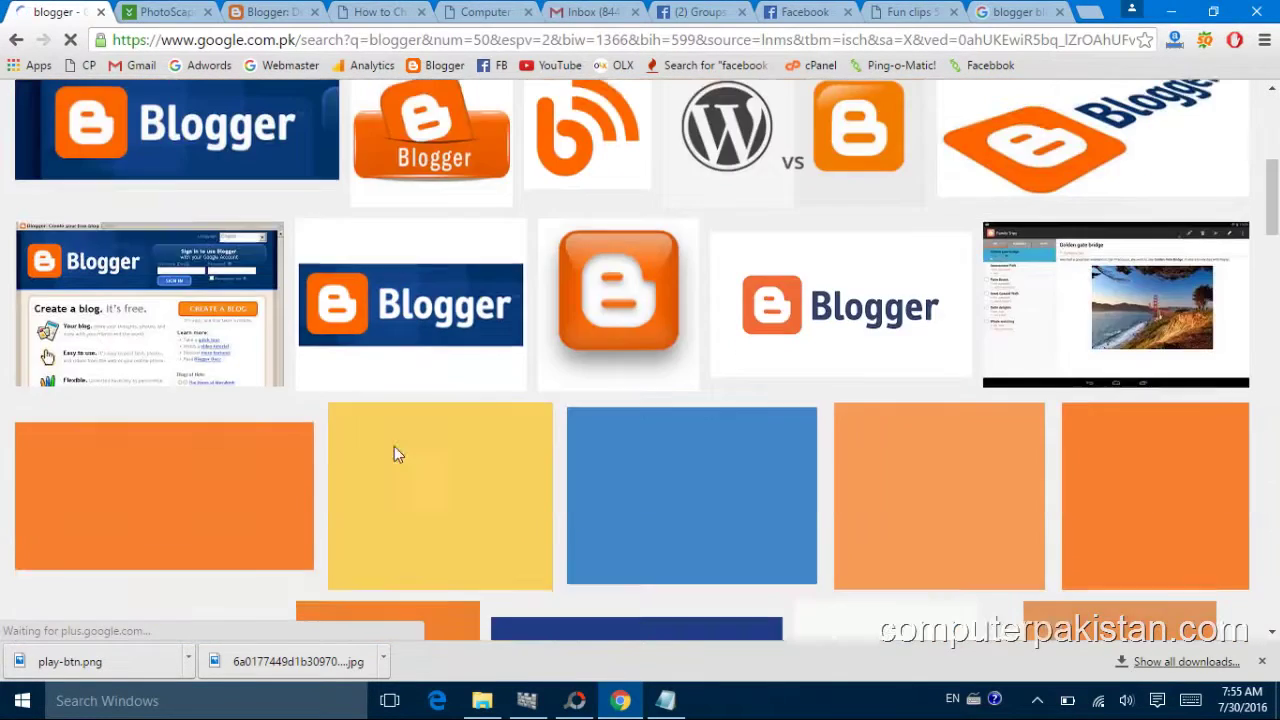
{"action": "scroll", "coordinate": [47, 263], "scroll_direction": "up", "scroll_amount": 2}
{"action": "scroll", "coordinate": [47, 263], "scroll_direction": "up", "scroll_amount": 1}
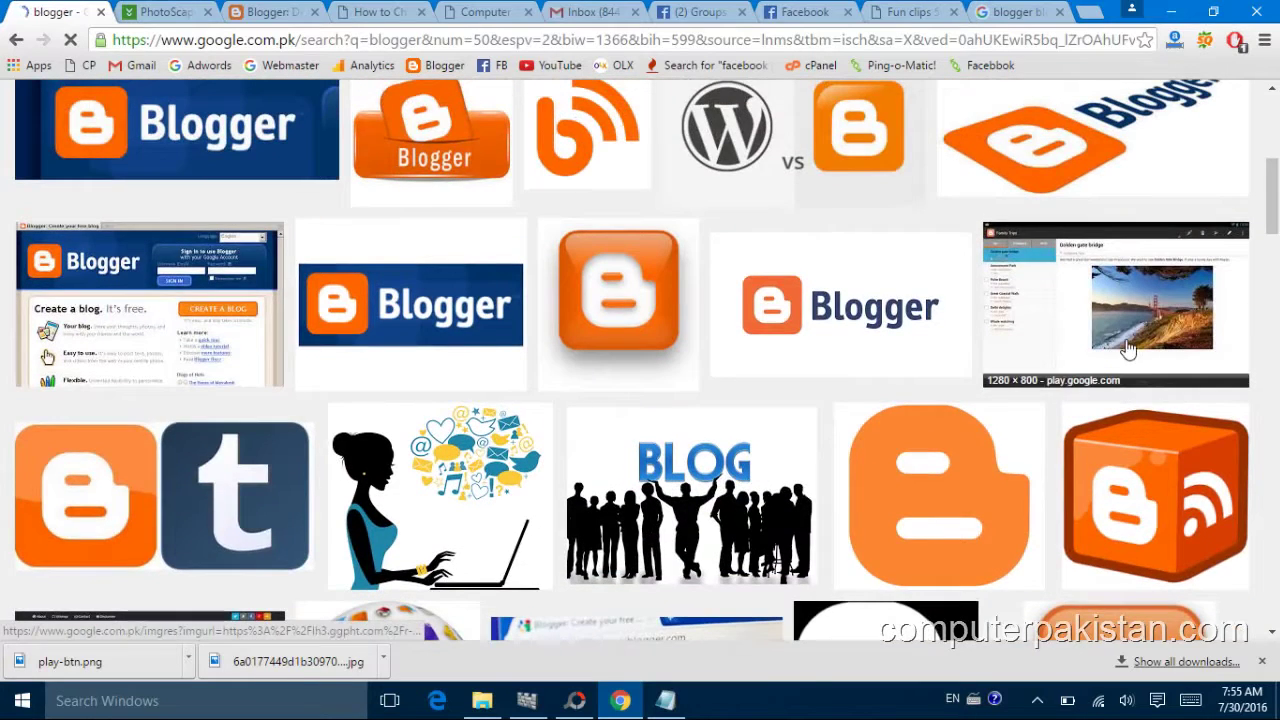
{"action": "left_click", "coordinate": [1115, 270]}
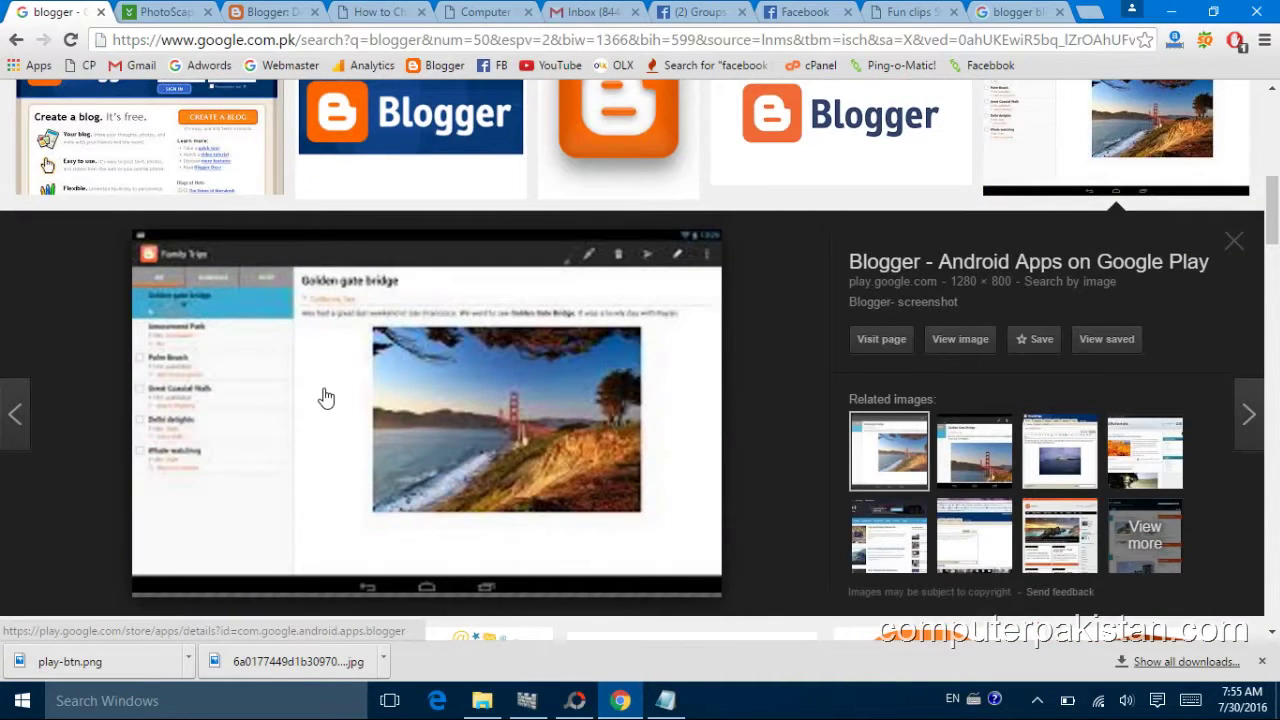
{"action": "right_click", "coordinate": [325, 397]}
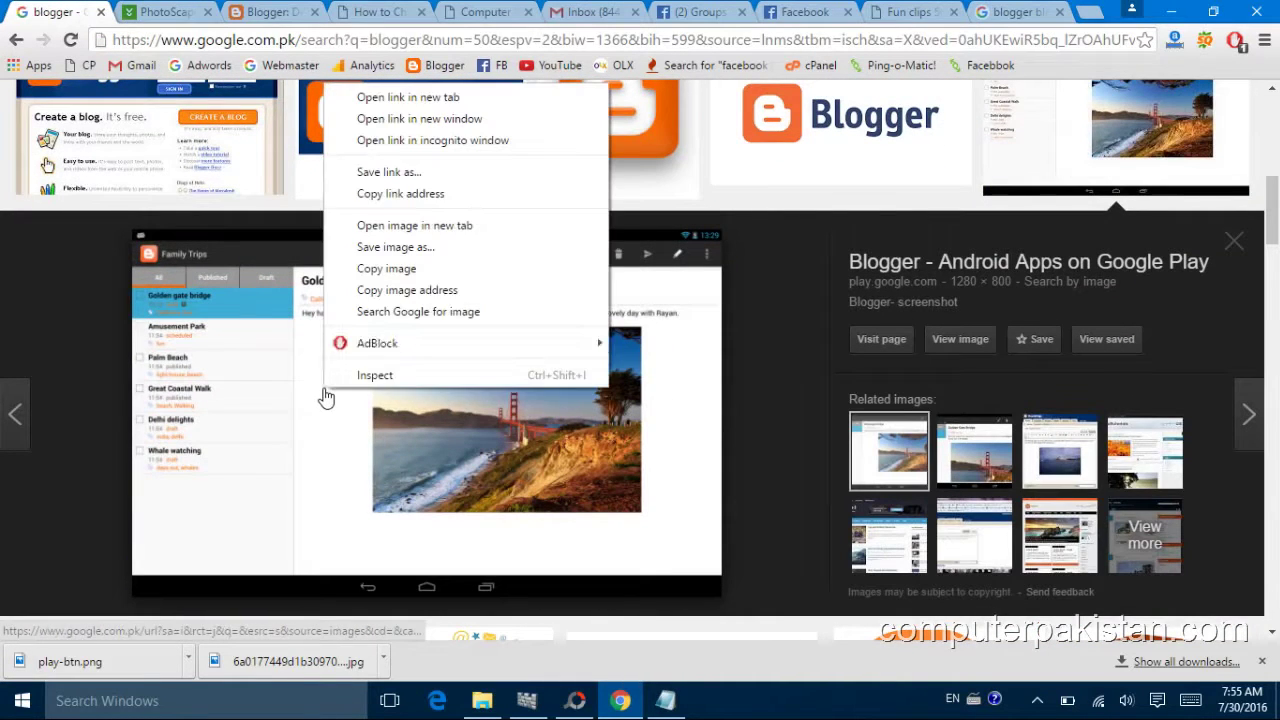
{"action": "left_click", "coordinate": [381, 252]}
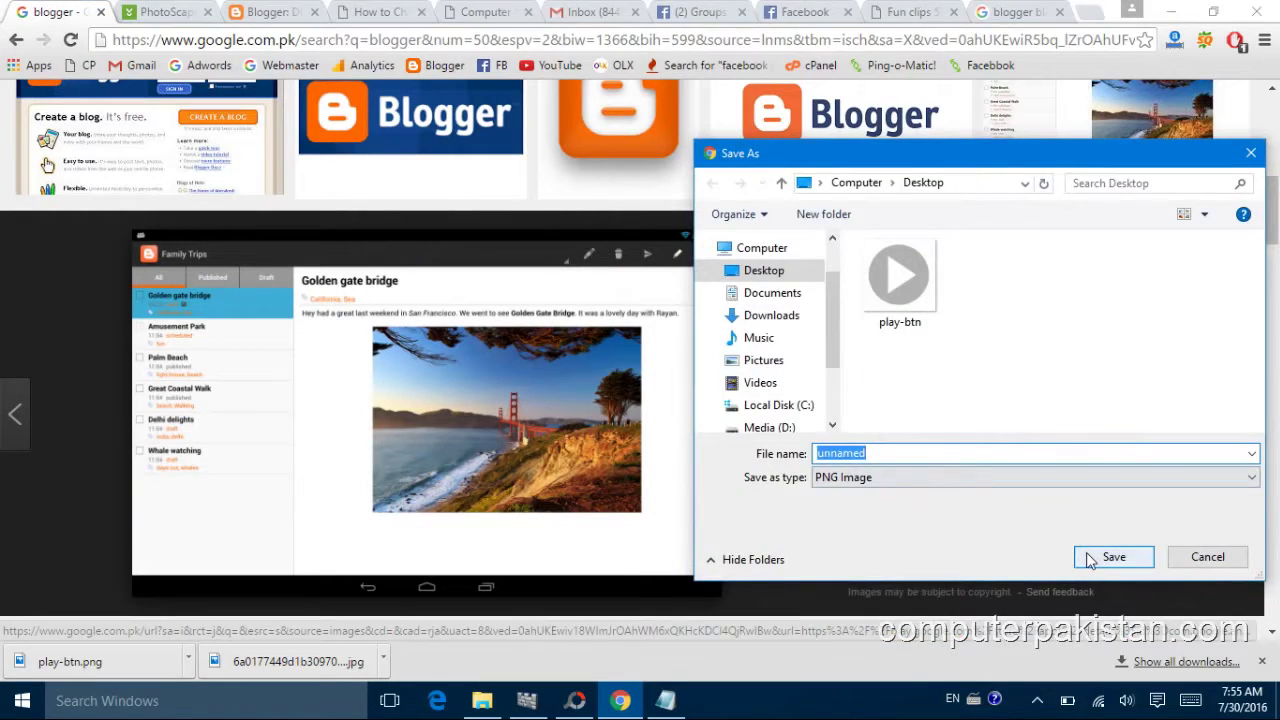
{"action": "left_click", "coordinate": [1090, 560]}
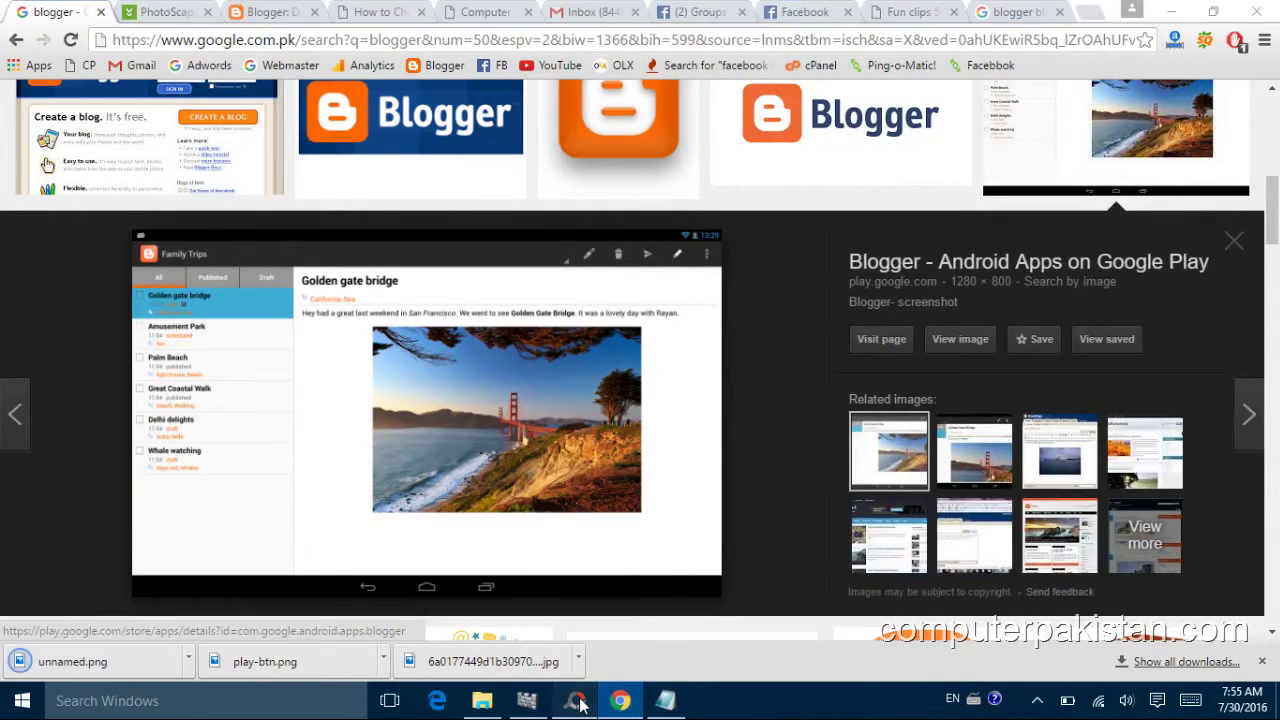
Switch to PhotoScape and create a new blank white photo of 1280 x 720.
{"action": "left_click", "coordinate": [577, 701]}
{"action": "left_click", "coordinate": [1220, 658]}
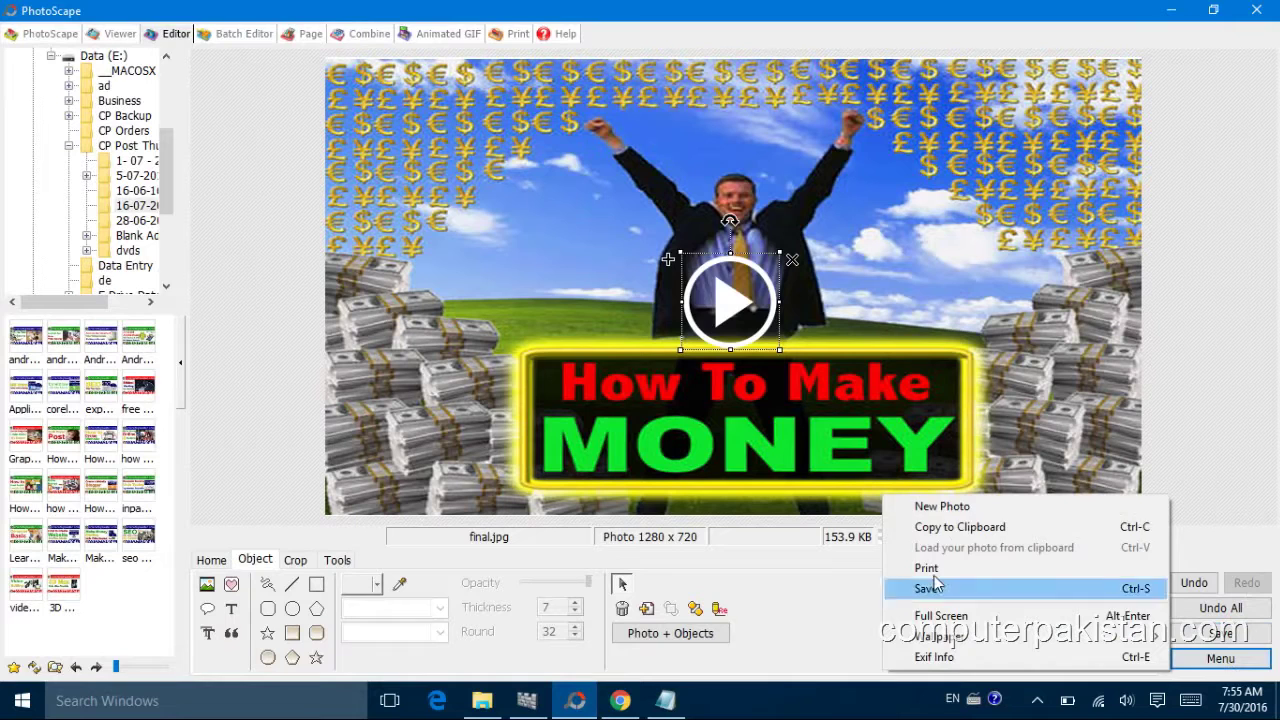
{"action": "left_click", "coordinate": [922, 513]}
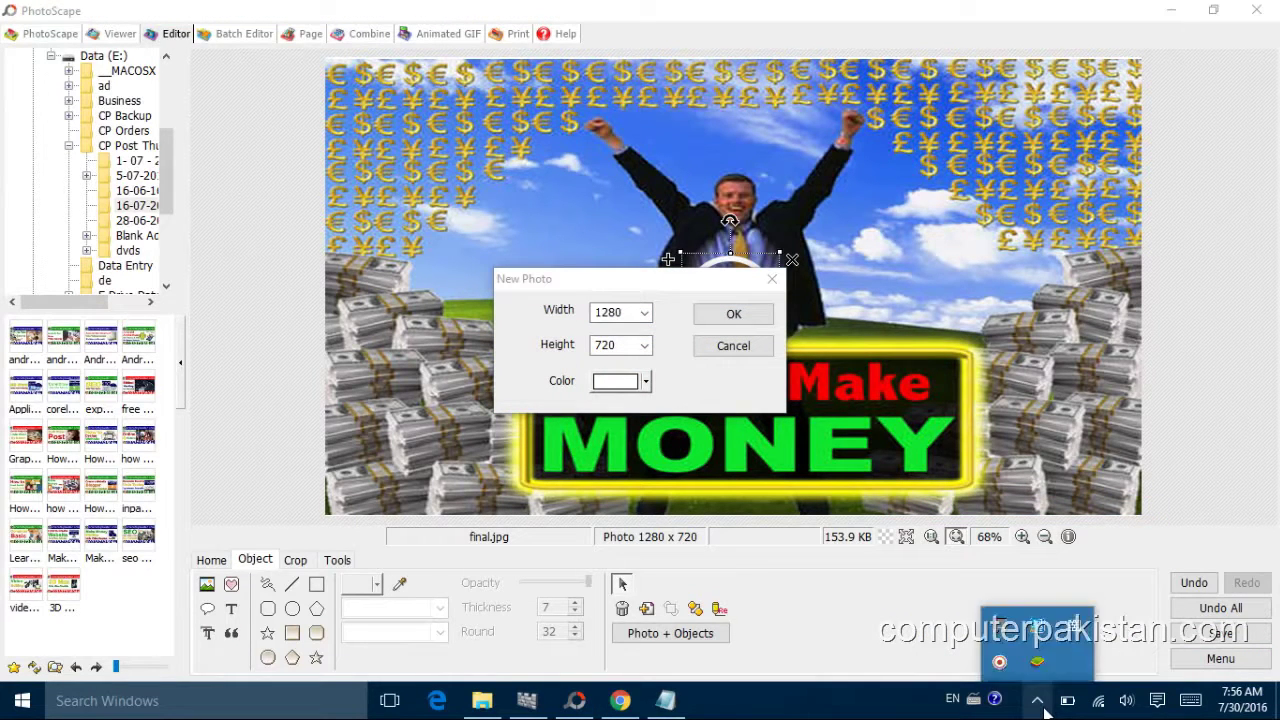
{"action": "left_click", "coordinate": [761, 313]}
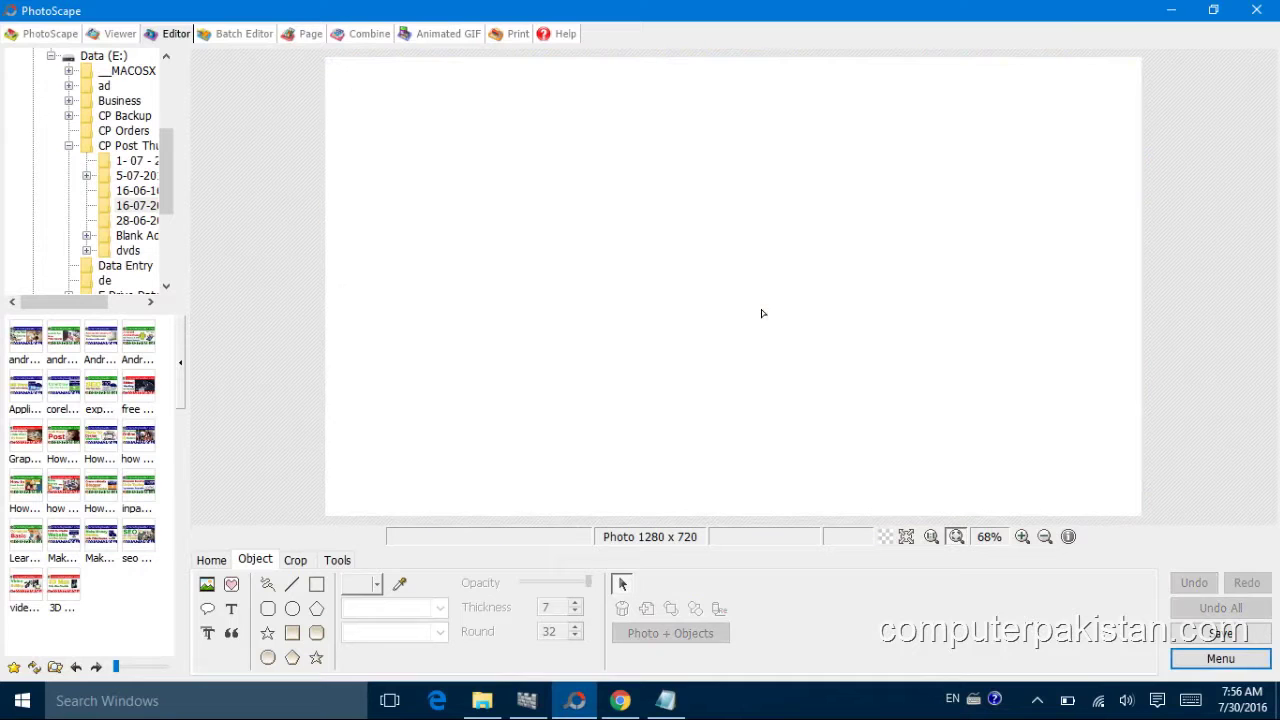
Insert the unnamed screenshot from the Desktop as a photo object and stretch it to cover the blank canvas.
{"action": "left_click", "coordinate": [207, 584]}
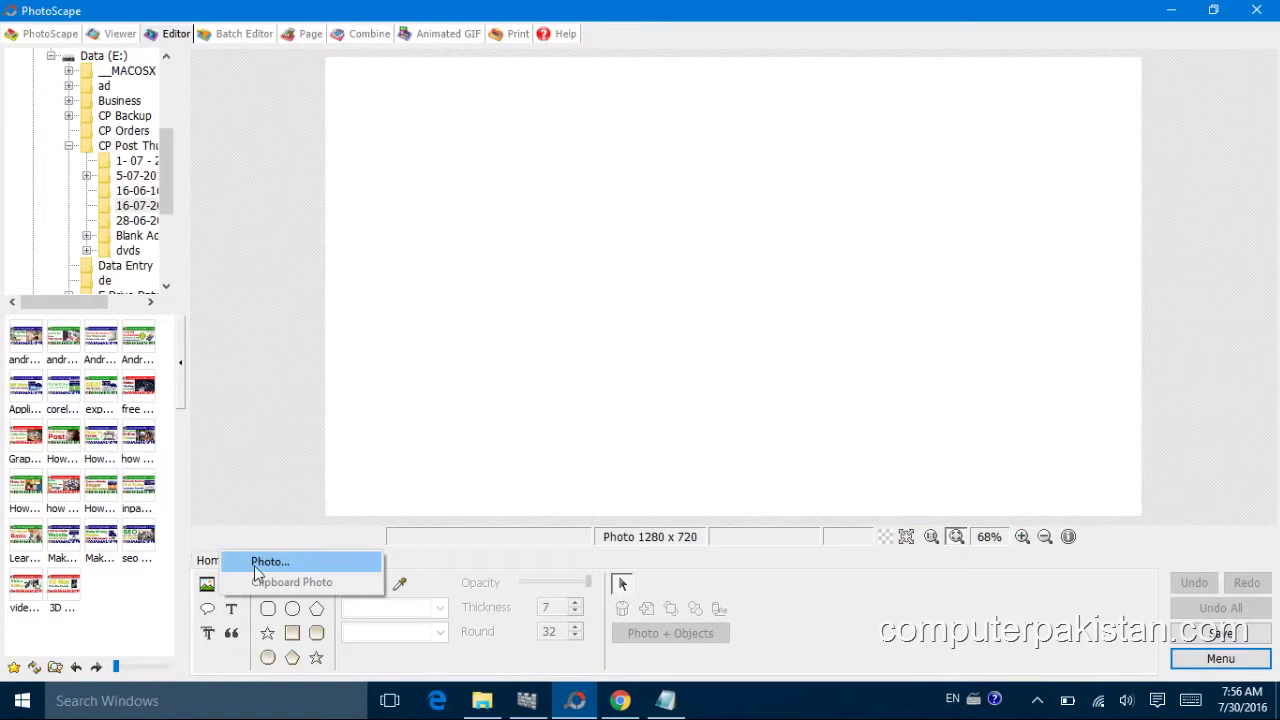
{"action": "left_click", "coordinate": [263, 562]}
{"action": "left_click", "coordinate": [918, 240]}
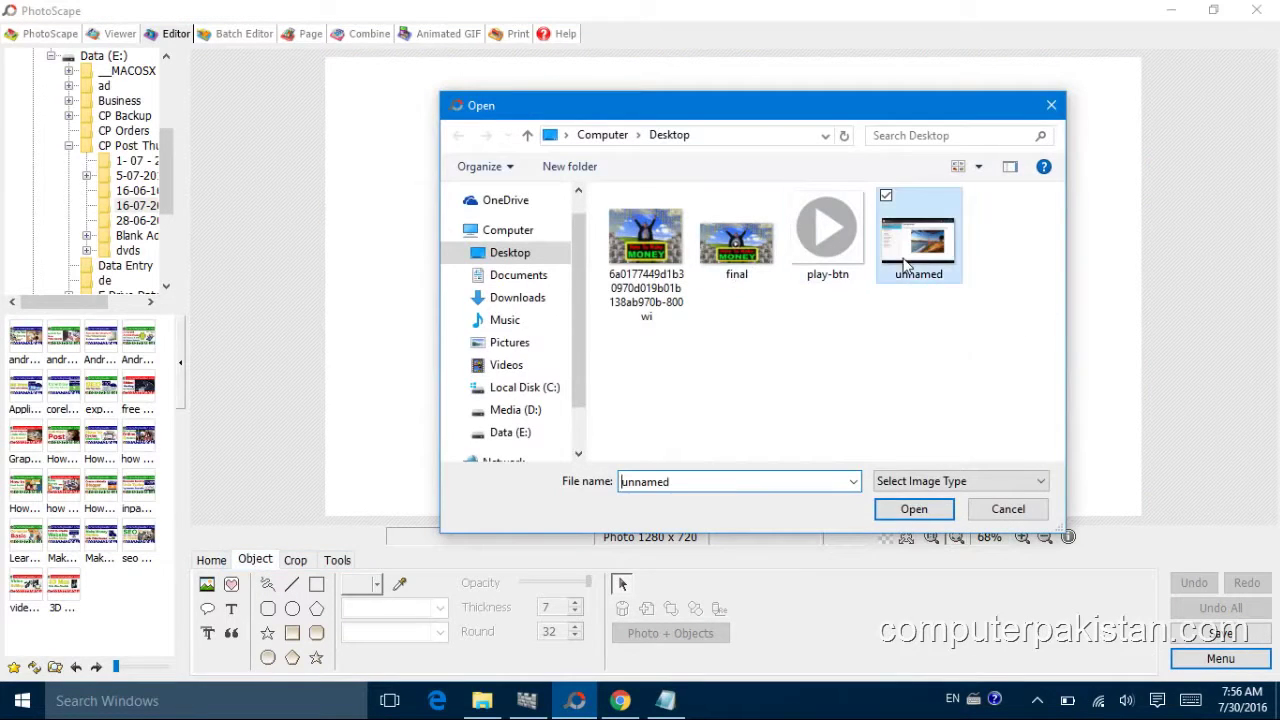
{"action": "left_click", "coordinate": [913, 509]}
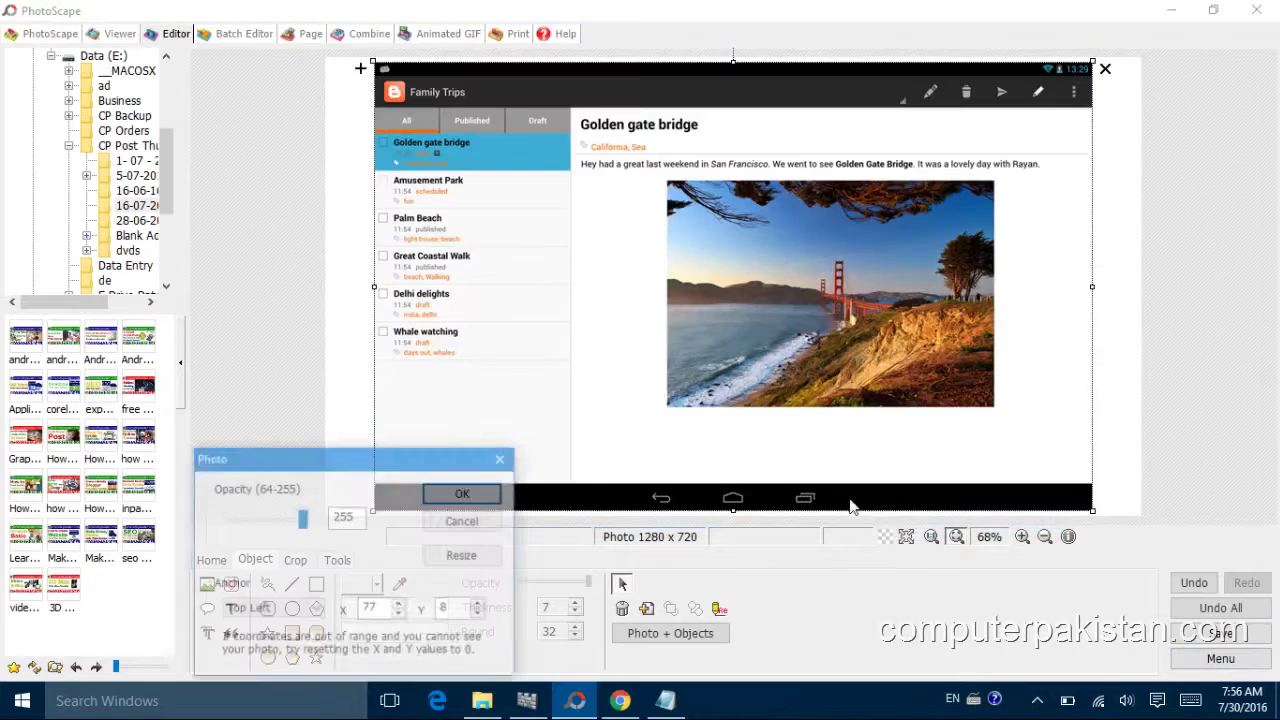
{"action": "left_click", "coordinate": [460, 491]}
{"action": "left_click_drag", "start_coordinate": [458, 290], "coordinate": [411, 282]}
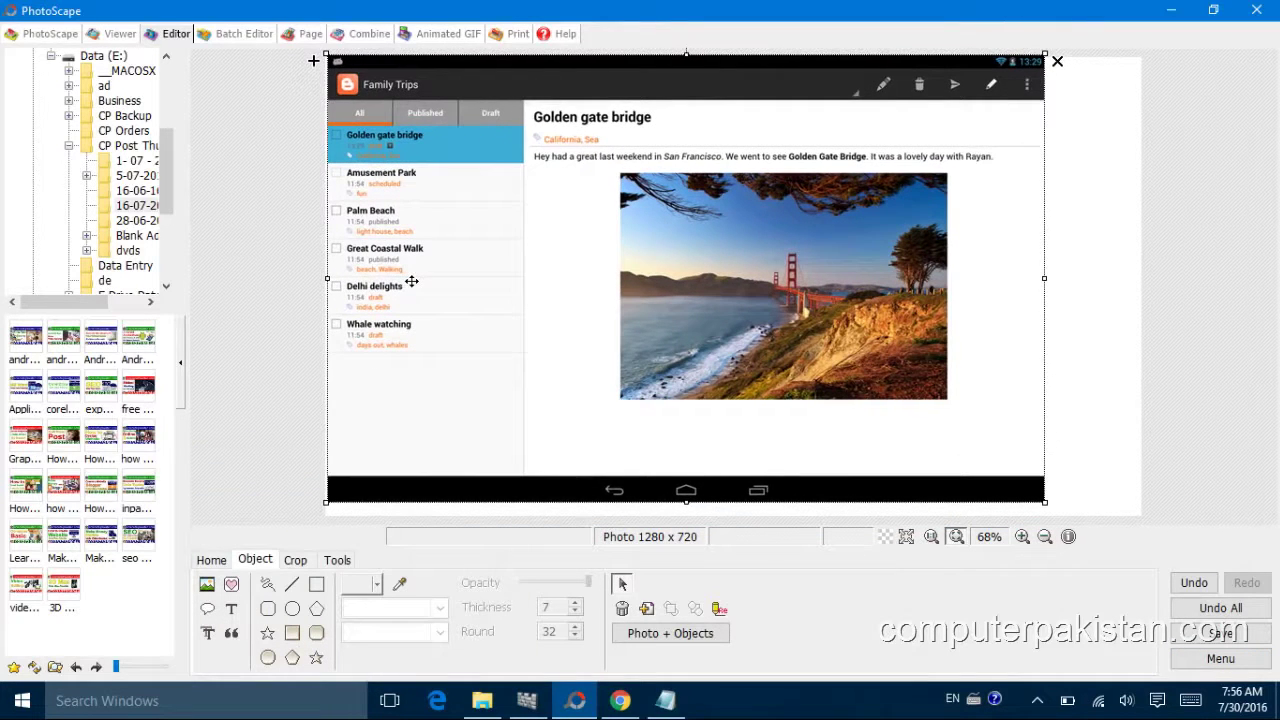
{"action": "left_click_drag", "start_coordinate": [1046, 277], "coordinate": [1140, 313]}
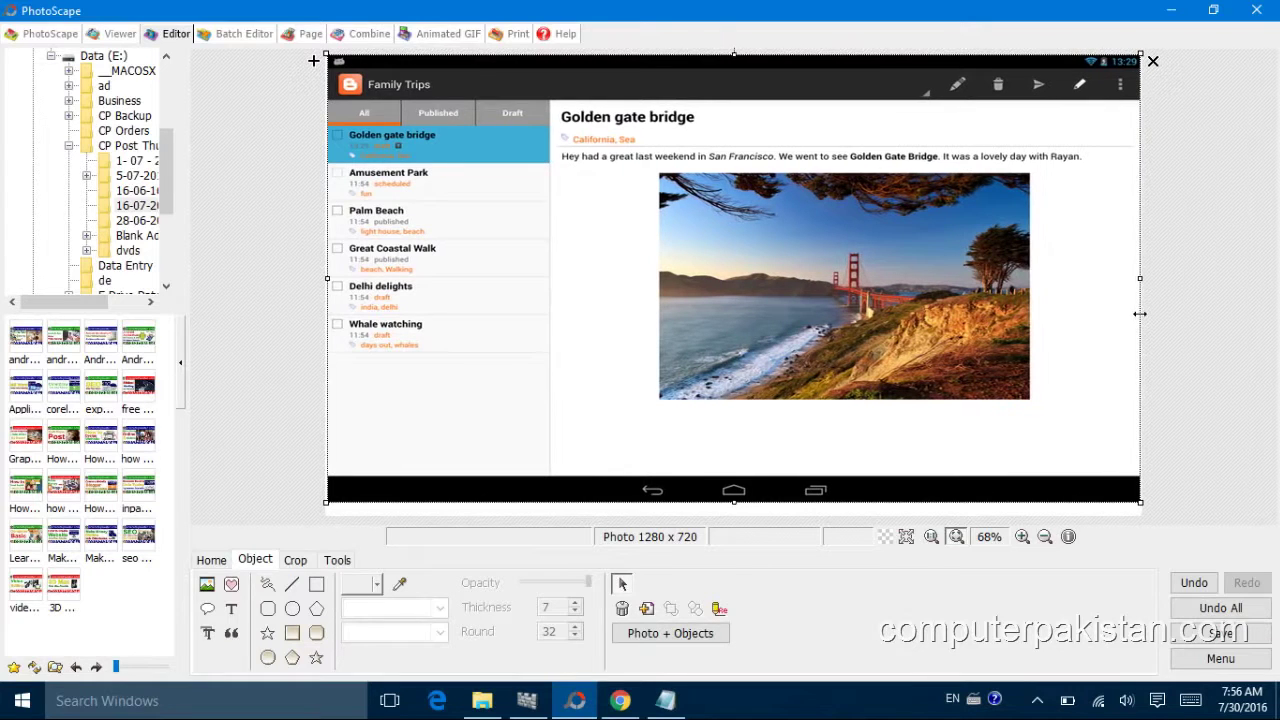
{"action": "left_click_drag", "start_coordinate": [734, 502], "coordinate": [734, 511]}
Insert the play-btn image from the Desktop and shrink it to a small play button over the Golden Gate Bridge picture.
{"action": "left_click", "coordinate": [206, 586]}
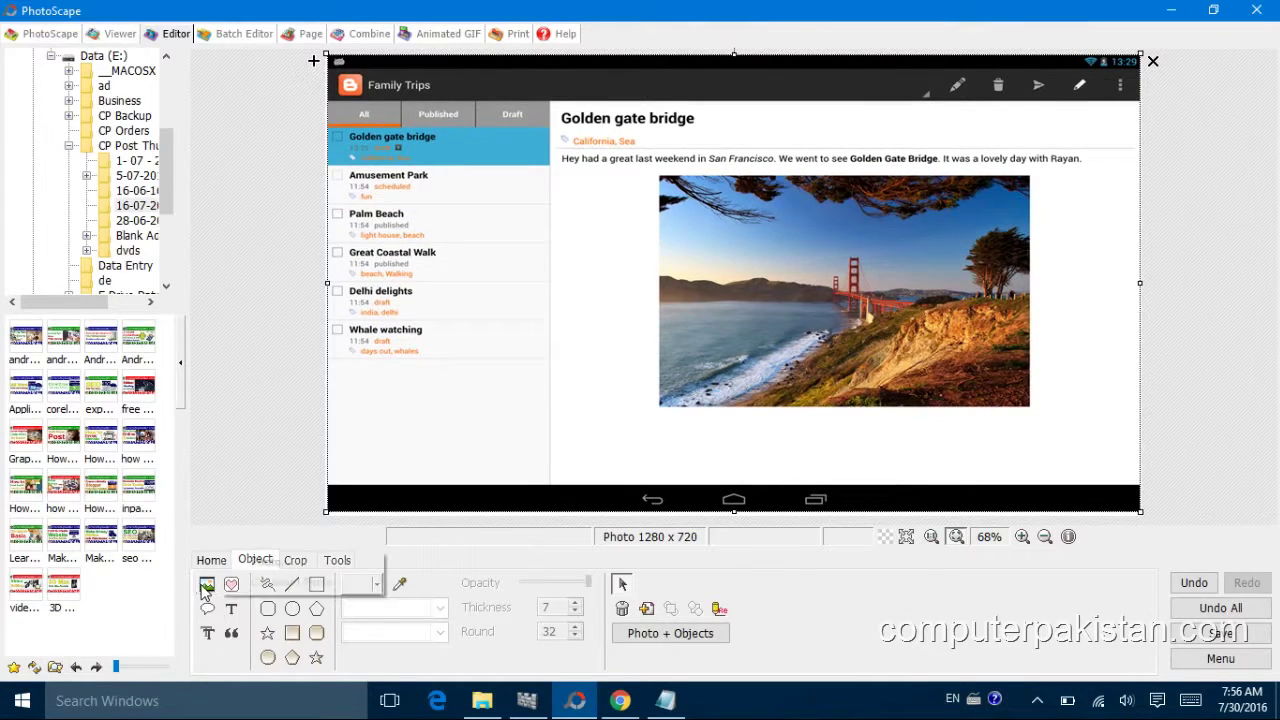
{"action": "left_click", "coordinate": [270, 563]}
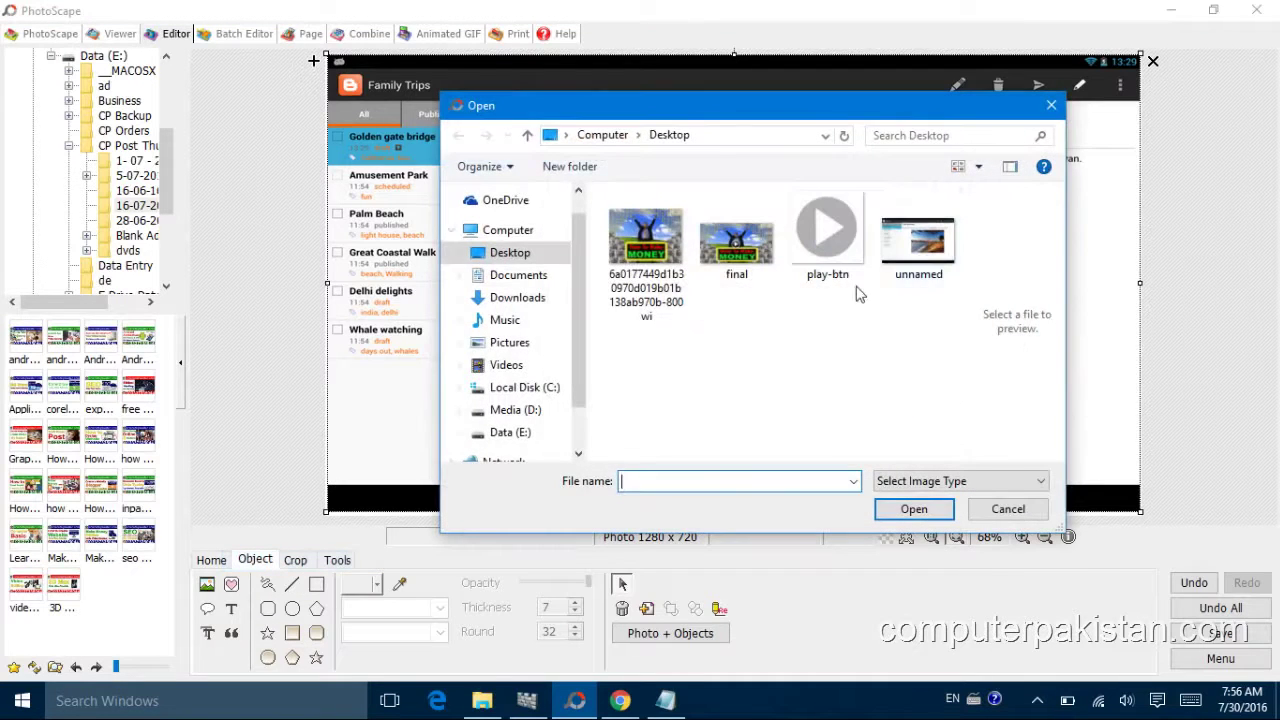
{"action": "left_click", "coordinate": [827, 235]}
{"action": "left_click", "coordinate": [913, 509]}
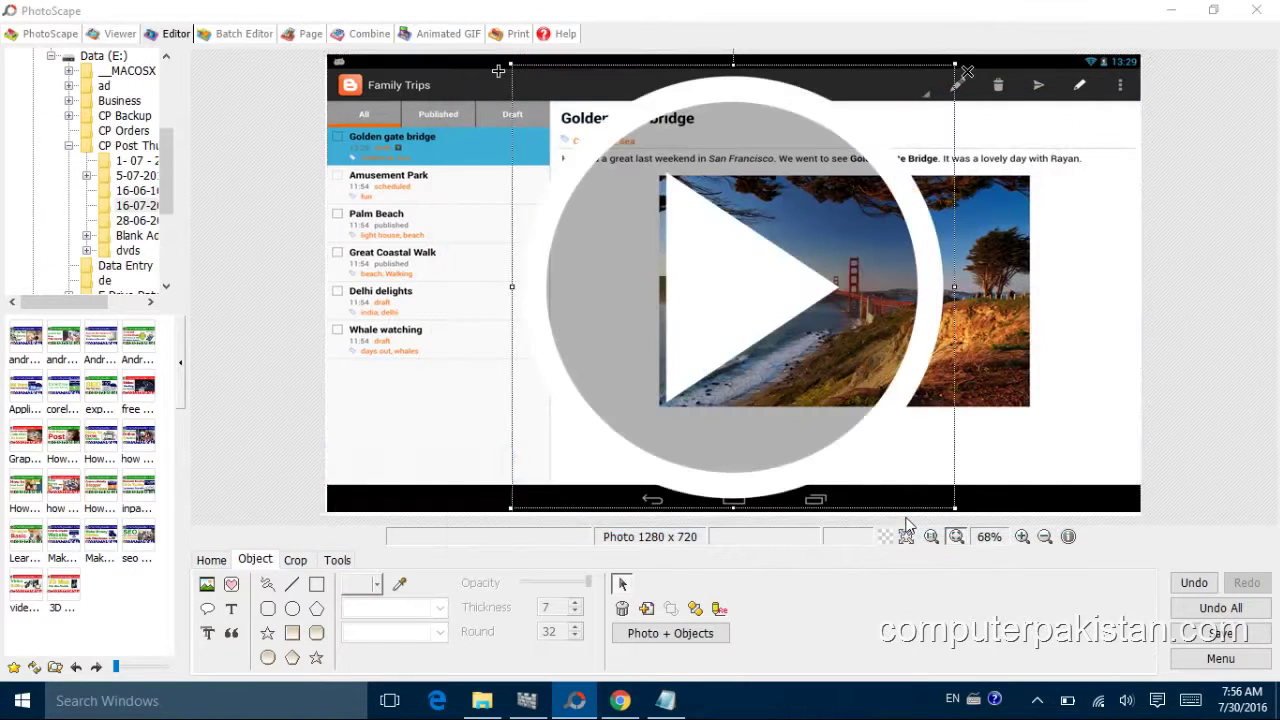
{"action": "left_click", "coordinate": [463, 491]}
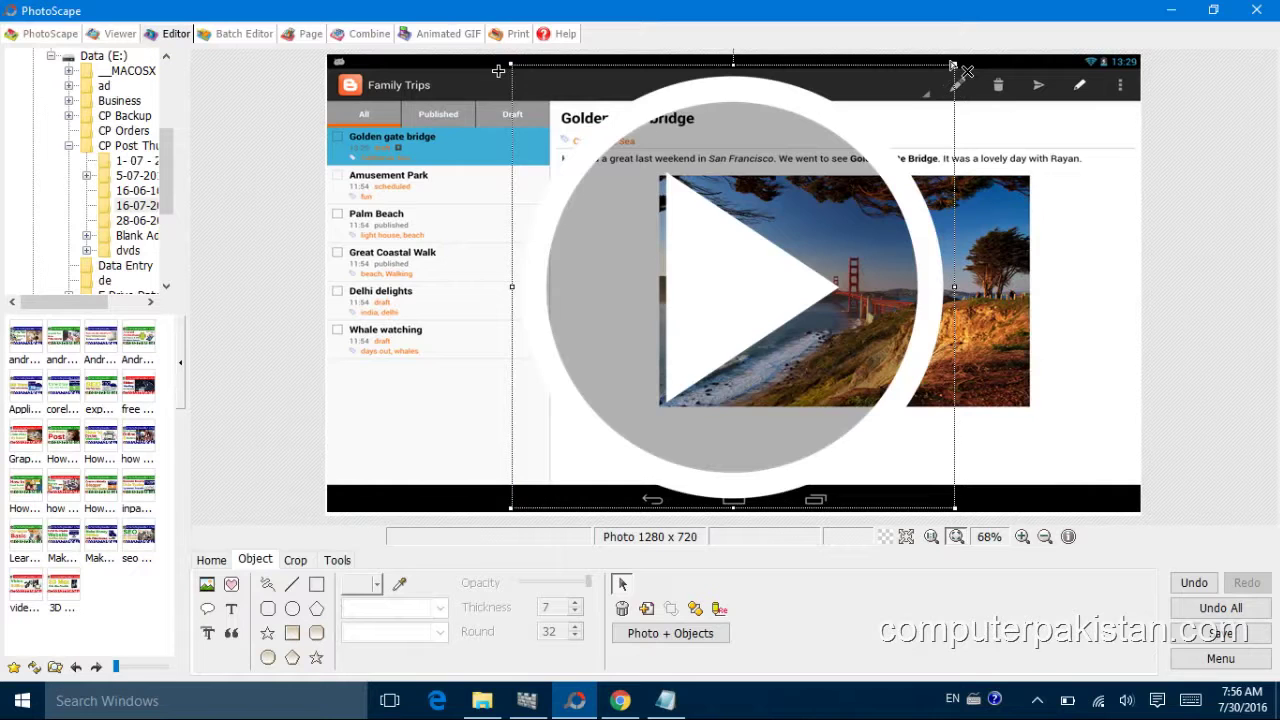
{"action": "left_click_drag", "start_coordinate": [498, 71], "coordinate": [500, 113]}
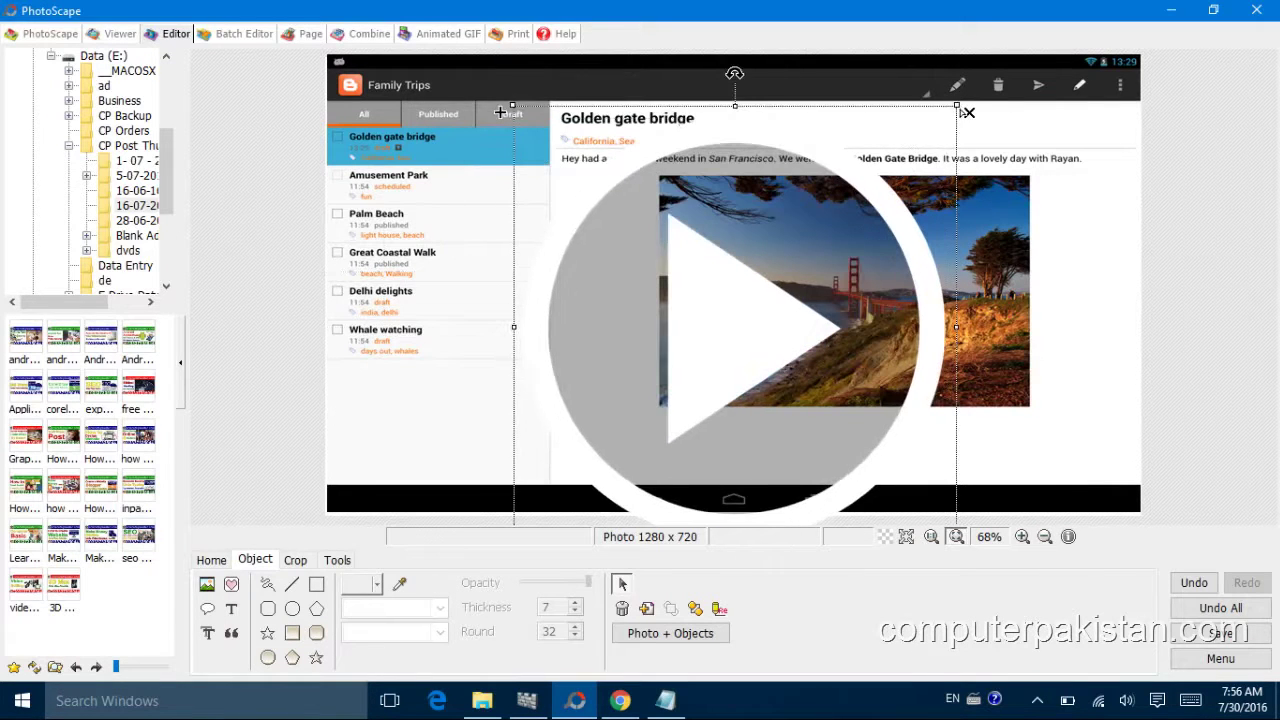
{"action": "left_click_drag", "start_coordinate": [957, 103], "coordinate": [731, 240]}
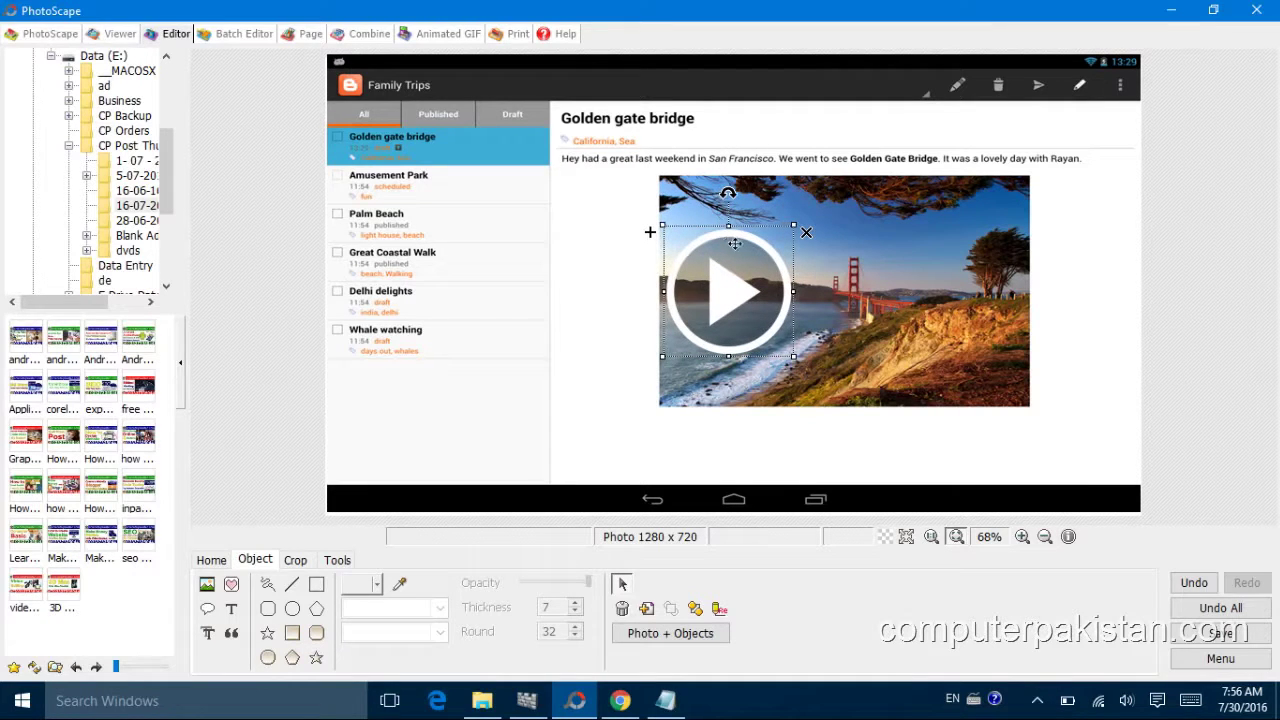
Save the composed thumbnail to the Desktop as a new JPEG file named testgggg.
{"action": "left_click", "coordinate": [1237, 641]}
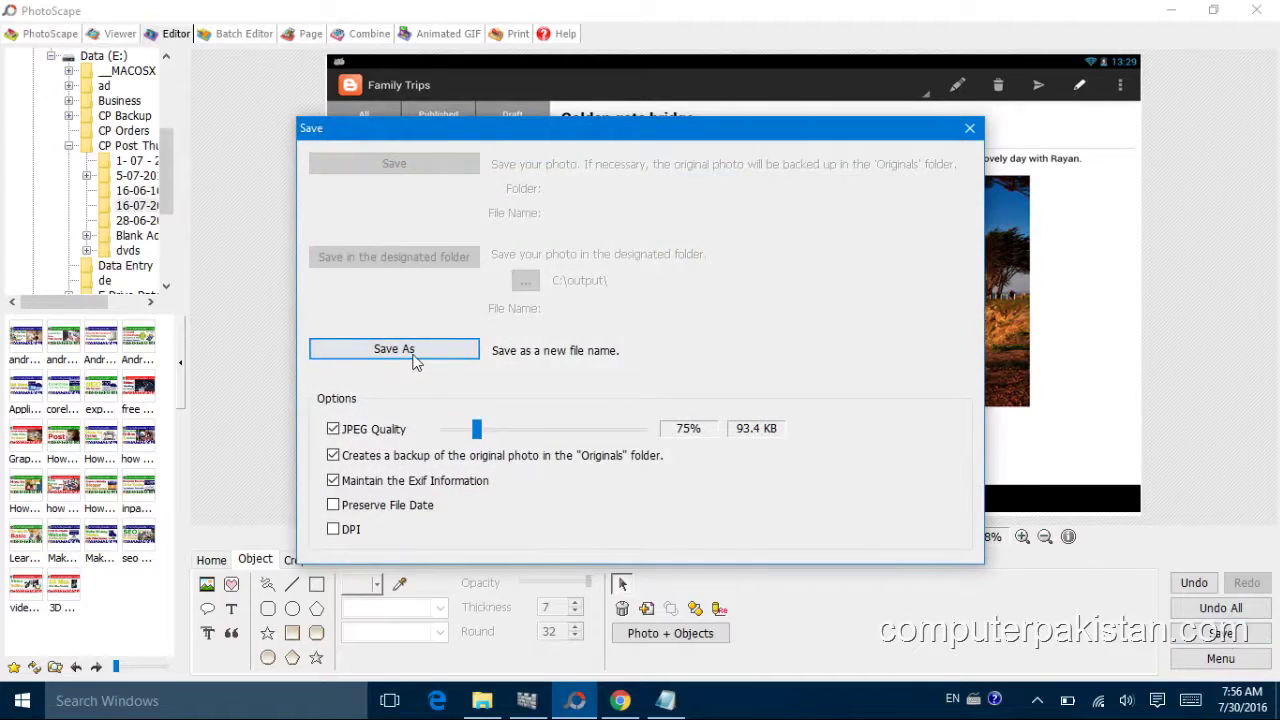
{"action": "left_click", "coordinate": [413, 352]}
{"action": "left_click", "coordinate": [614, 399]}
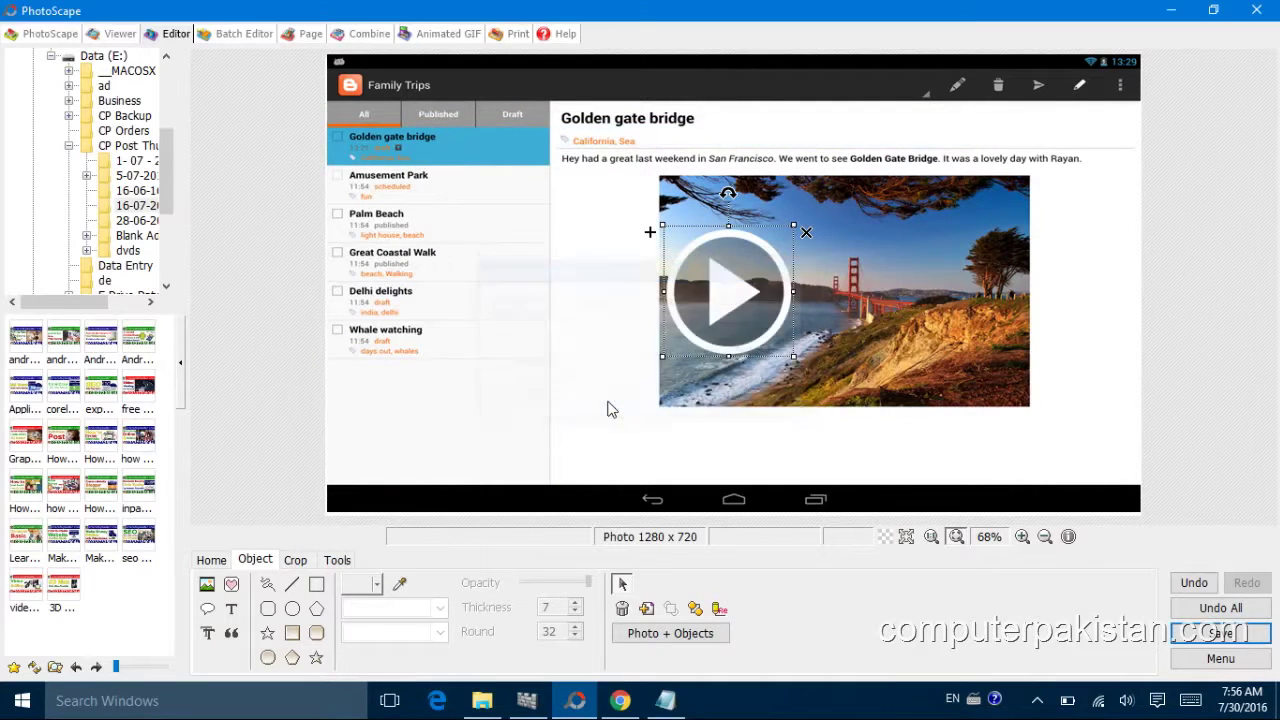
{"action": "left_click", "coordinate": [510, 192]}
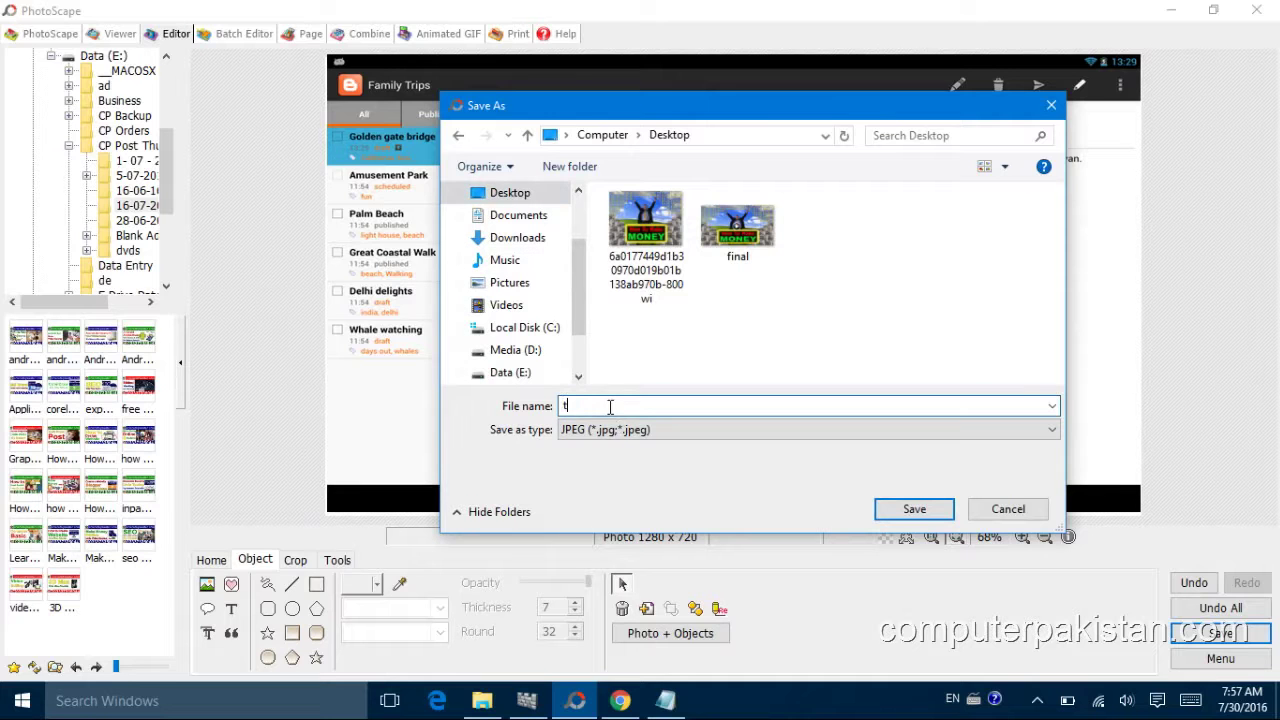
{"action": "type", "text": "testgggg"}
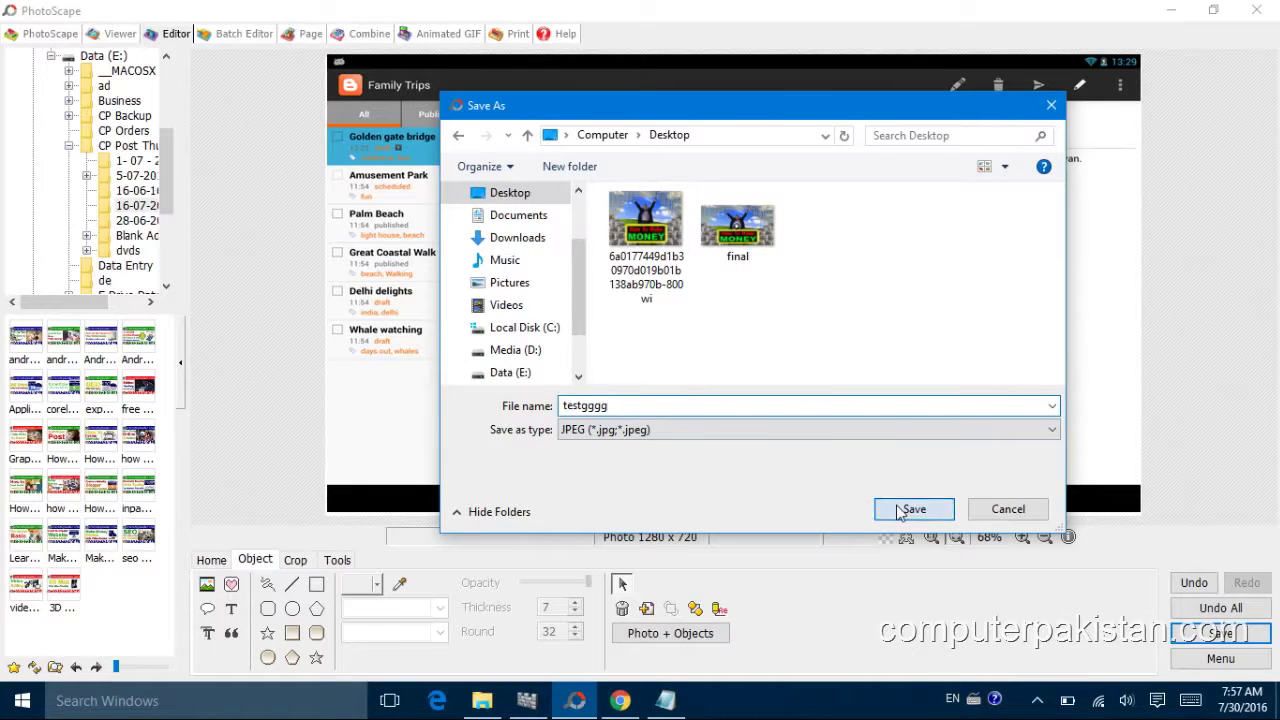
{"action": "left_click", "coordinate": [905, 509]}
Switch to Chrome and start a new post titled "test 2" in the Desi Models blog.
{"action": "left_click", "coordinate": [621, 701]}
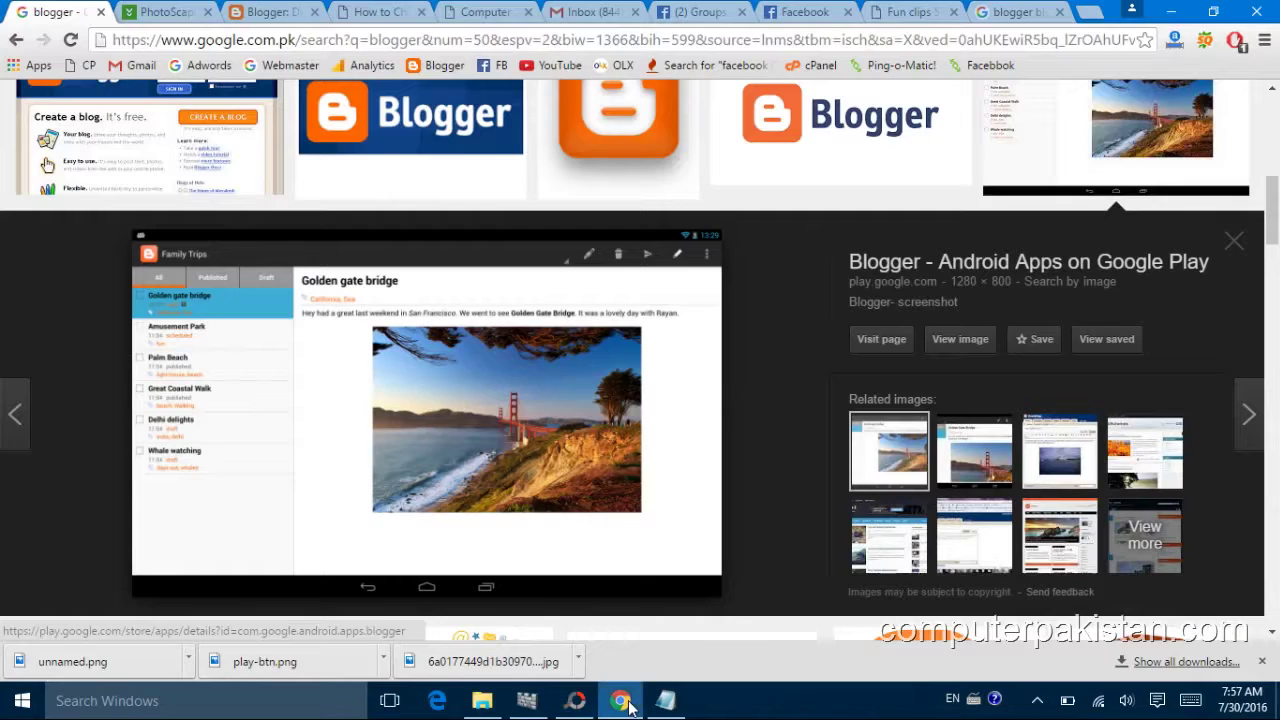
{"action": "left_click", "coordinate": [270, 12]}
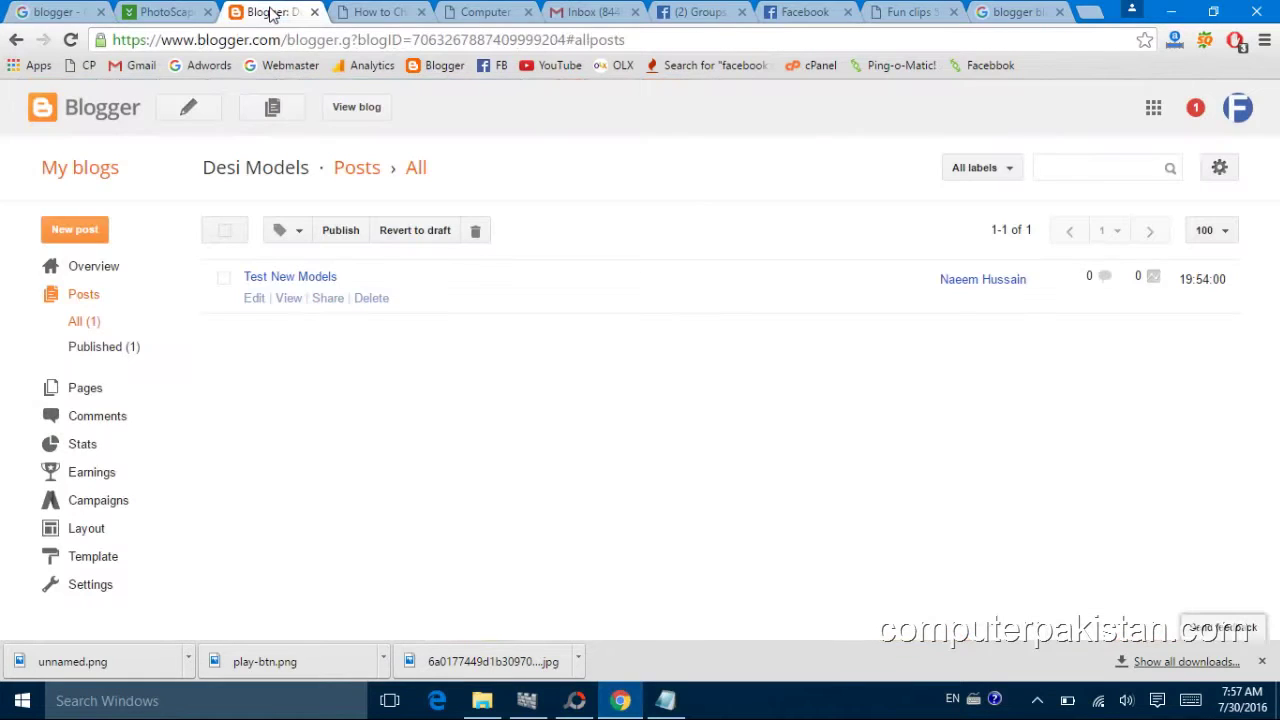
{"action": "left_click", "coordinate": [84, 228]}
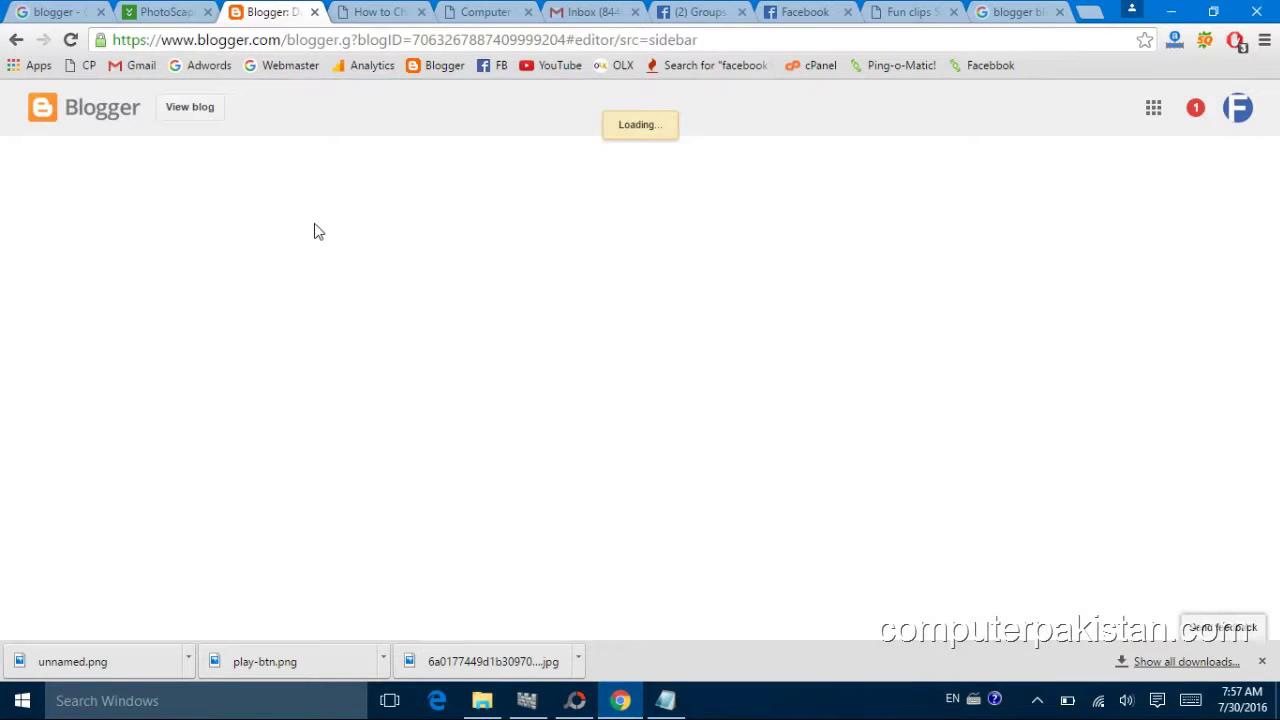
{"action": "left_click", "coordinate": [312, 167]}
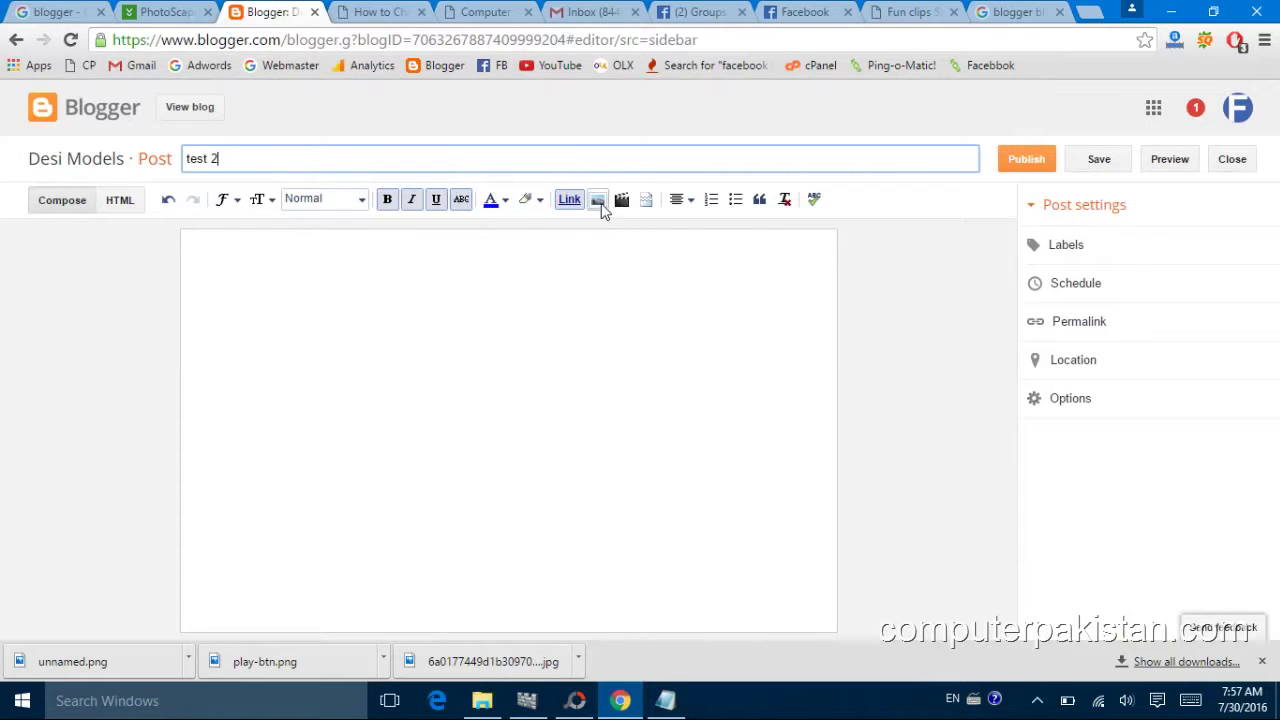
Upload testgggg.jpg from the Desktop into the post and extend the title to "test 2 for redireting my site".
{"action": "left_click", "coordinate": [598, 201]}
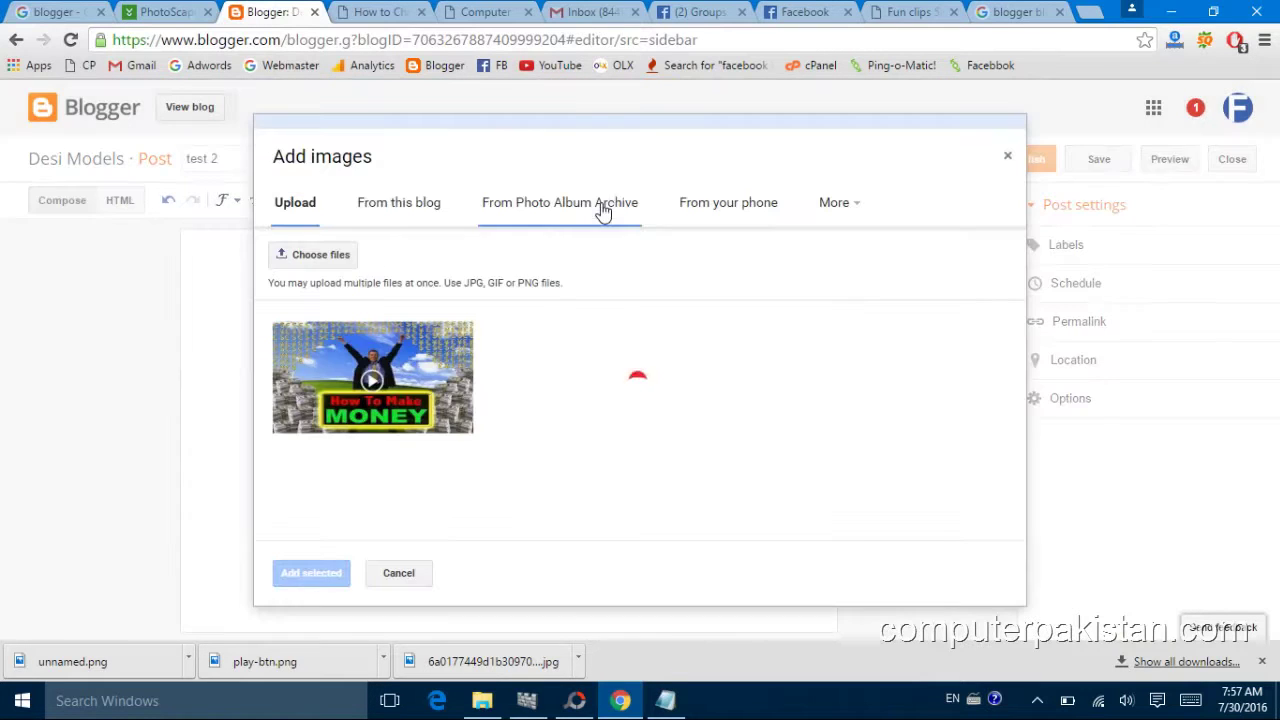
{"action": "left_click", "coordinate": [310, 255]}
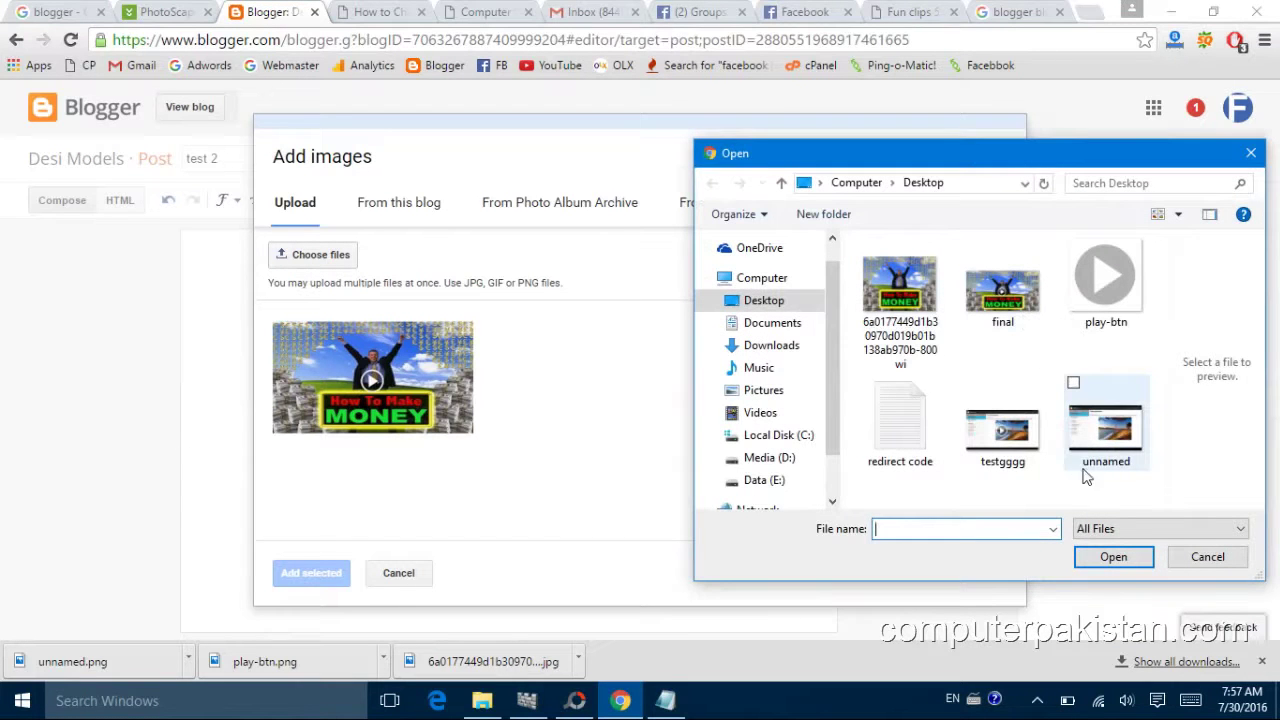
{"action": "left_click", "coordinate": [1002, 430]}
{"action": "left_click", "coordinate": [1094, 562]}
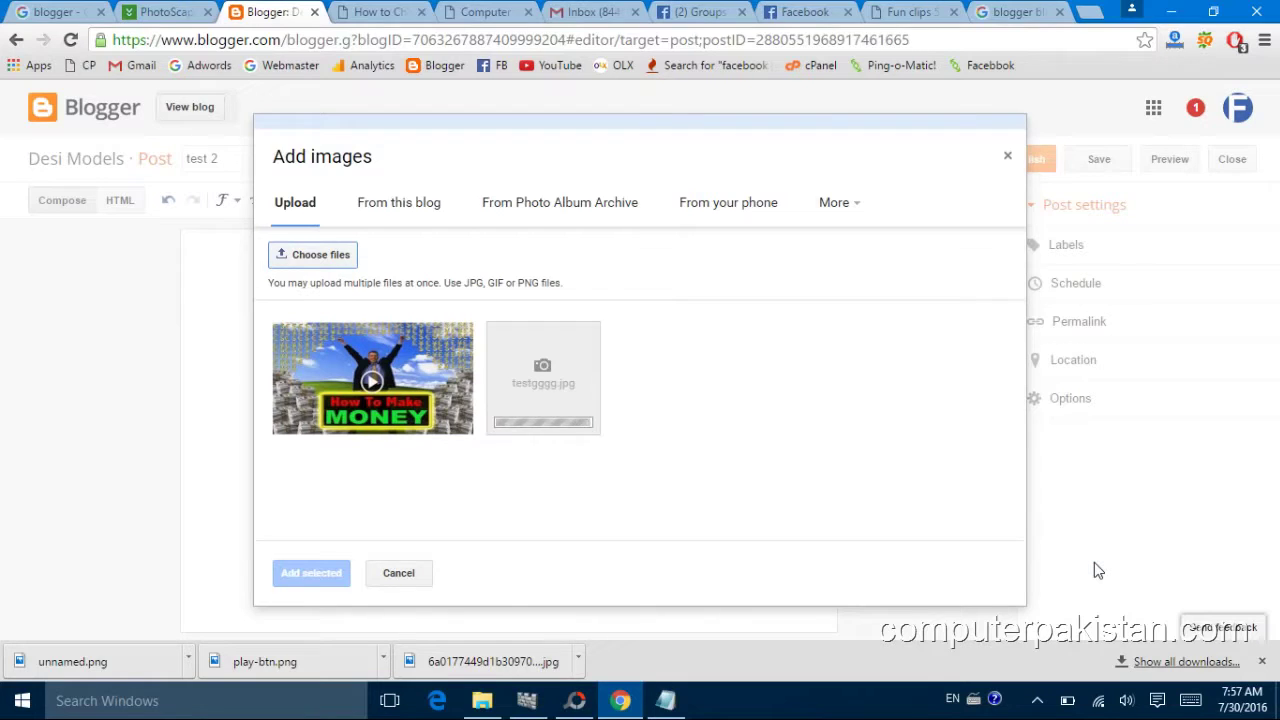
{"action": "left_click", "coordinate": [313, 572]}
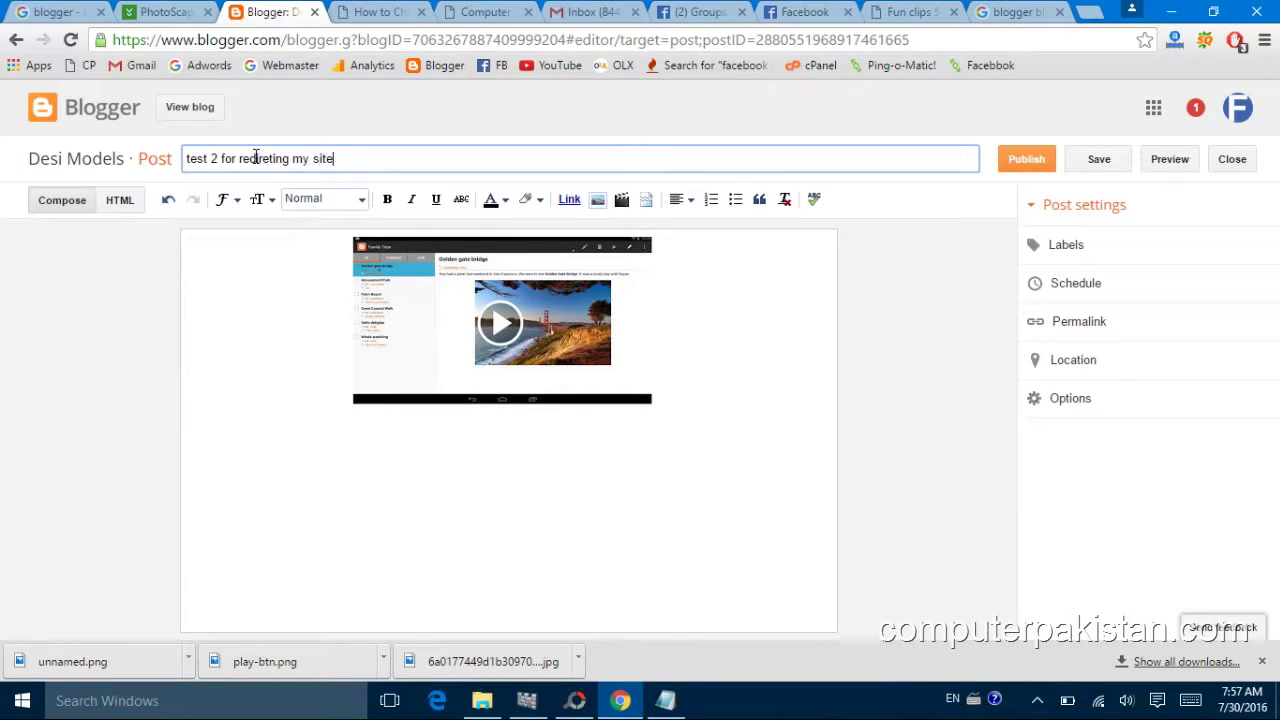
Set the post image to X-Large with left alignment and publish the post.
{"action": "left_click", "coordinate": [476, 336]}
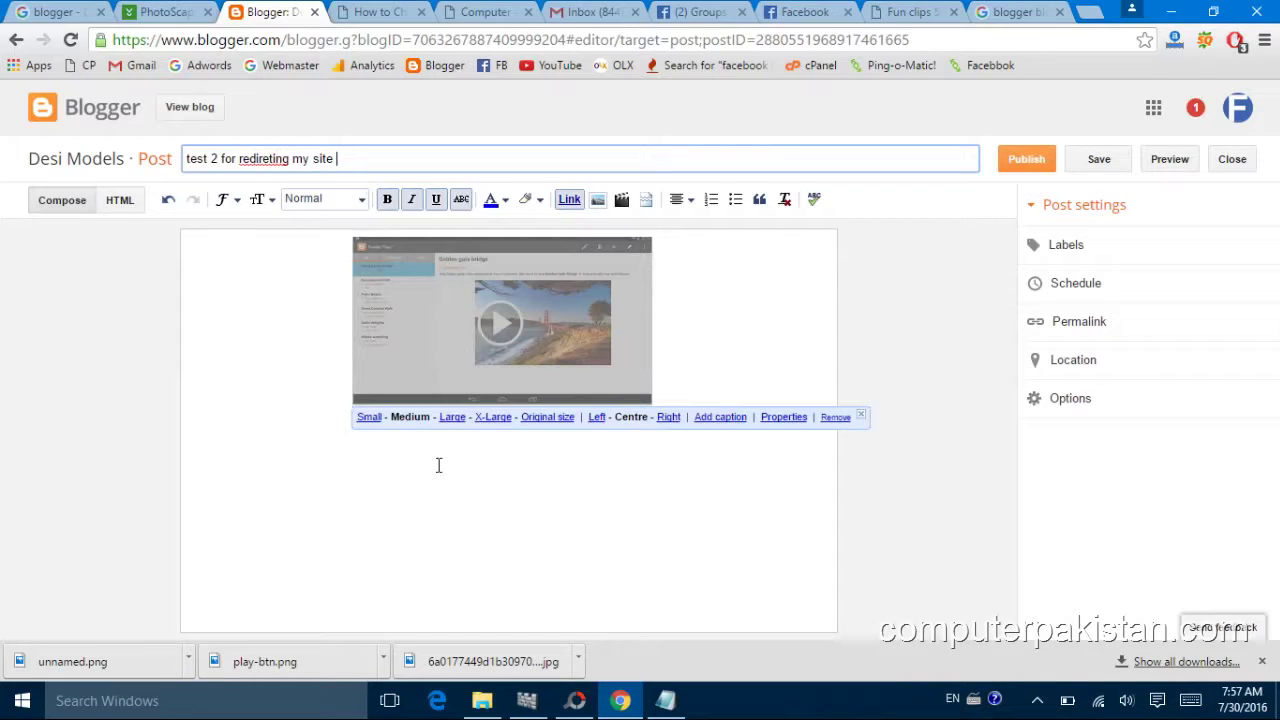
{"action": "left_click", "coordinate": [491, 418]}
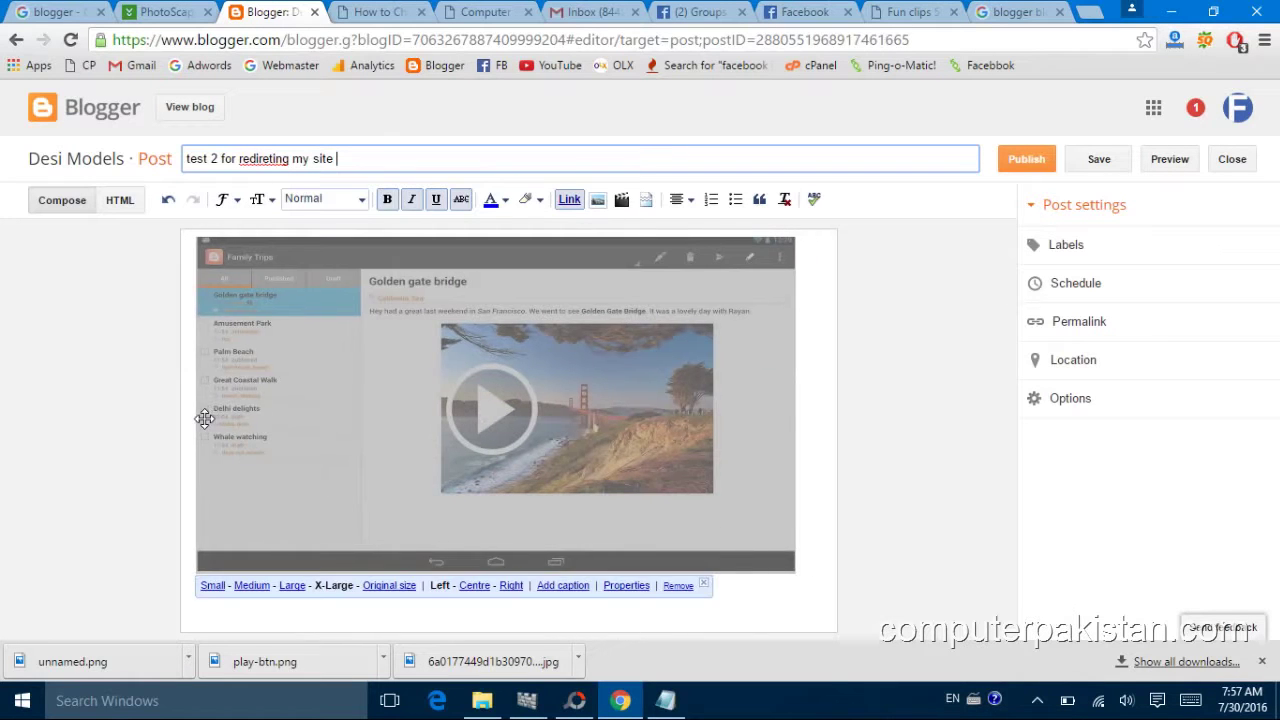
{"action": "left_click", "coordinate": [1030, 162]}
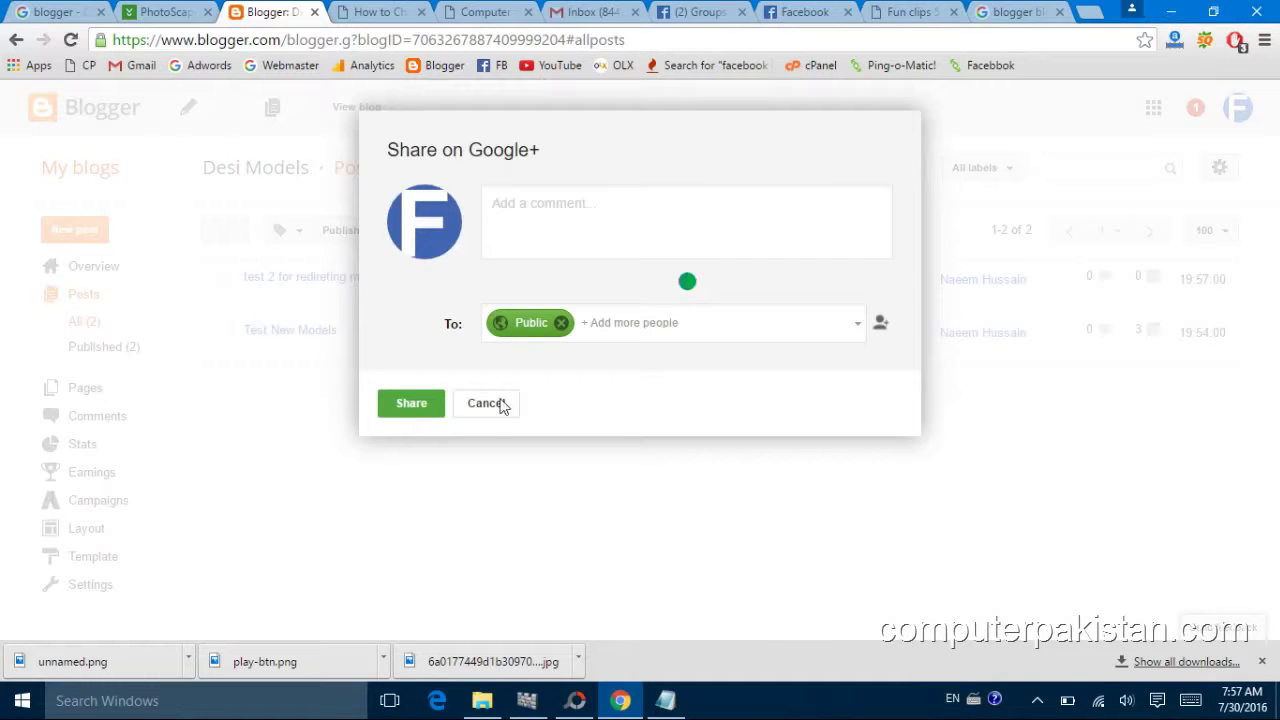
Dismiss the Google+ share prompt, copy the link of the "test 2 for redireting my site" post, and switch to Facebook.
{"action": "left_click", "coordinate": [490, 404]}
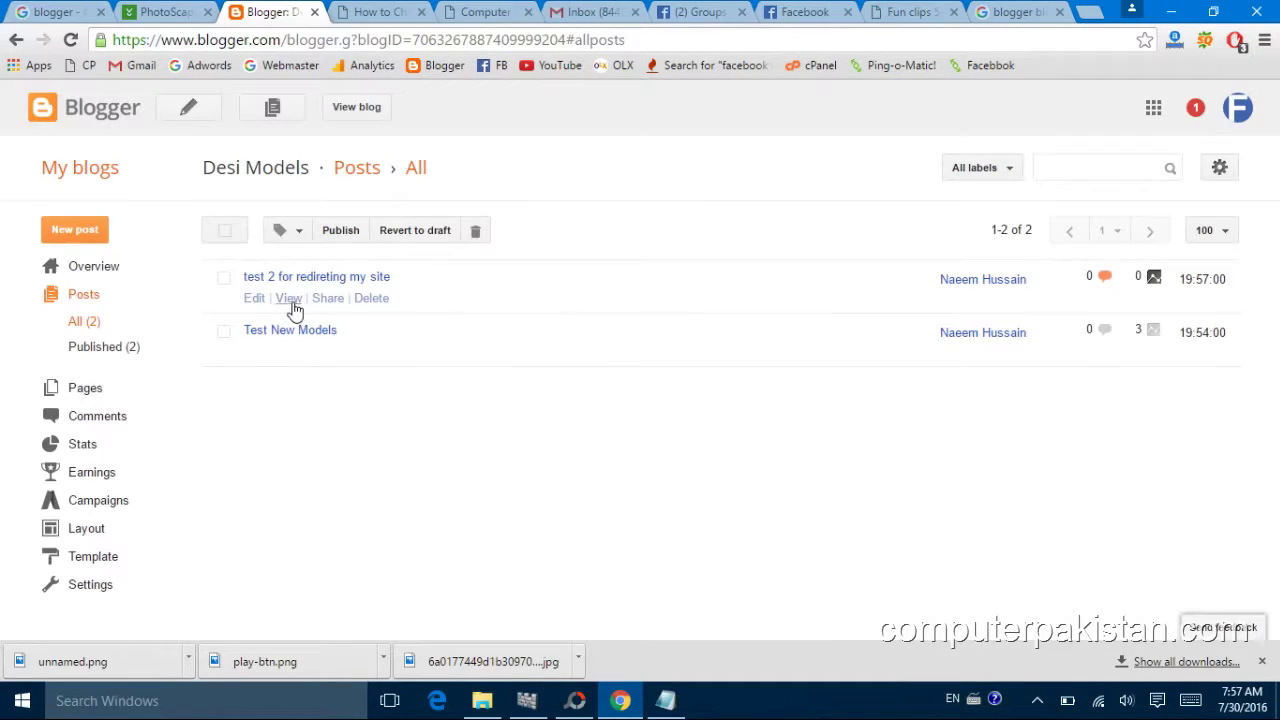
{"action": "right_click", "coordinate": [294, 310]}
{"action": "left_click", "coordinate": [338, 415]}
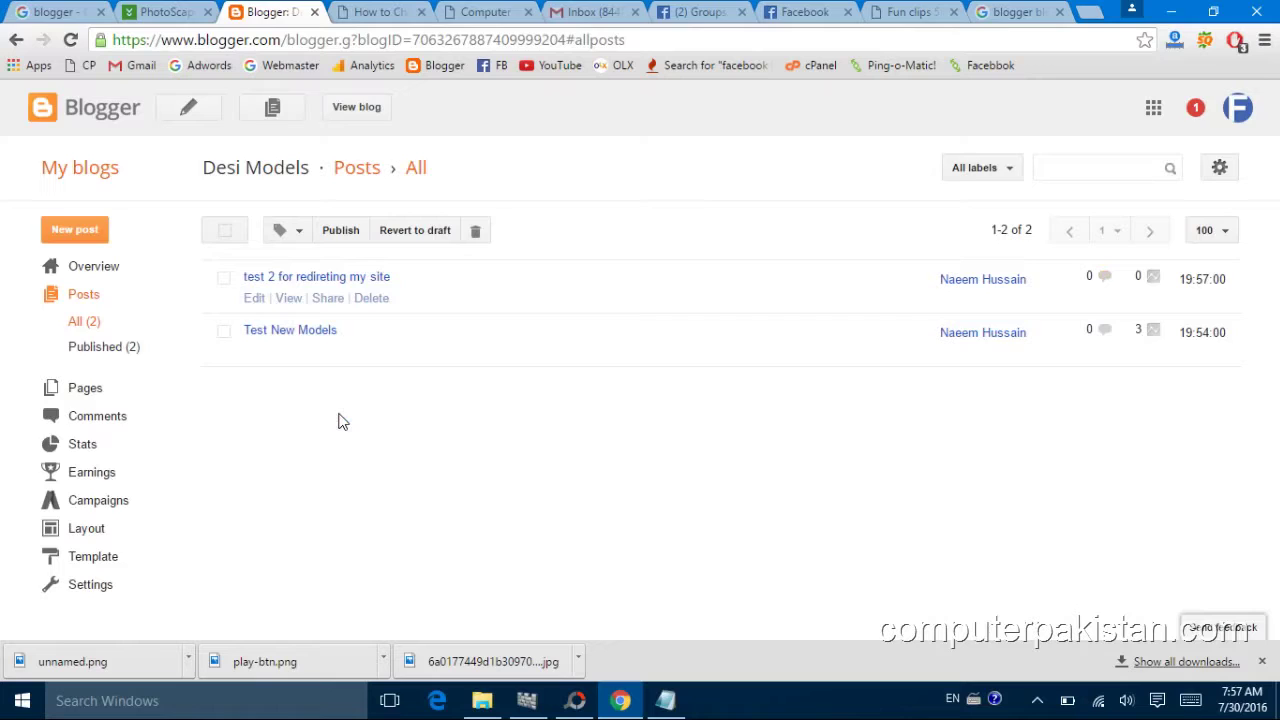
{"action": "left_click", "coordinate": [775, 12]}
{"action": "scroll", "coordinate": [340, 195], "scroll_direction": "up", "scroll_amount": 2}
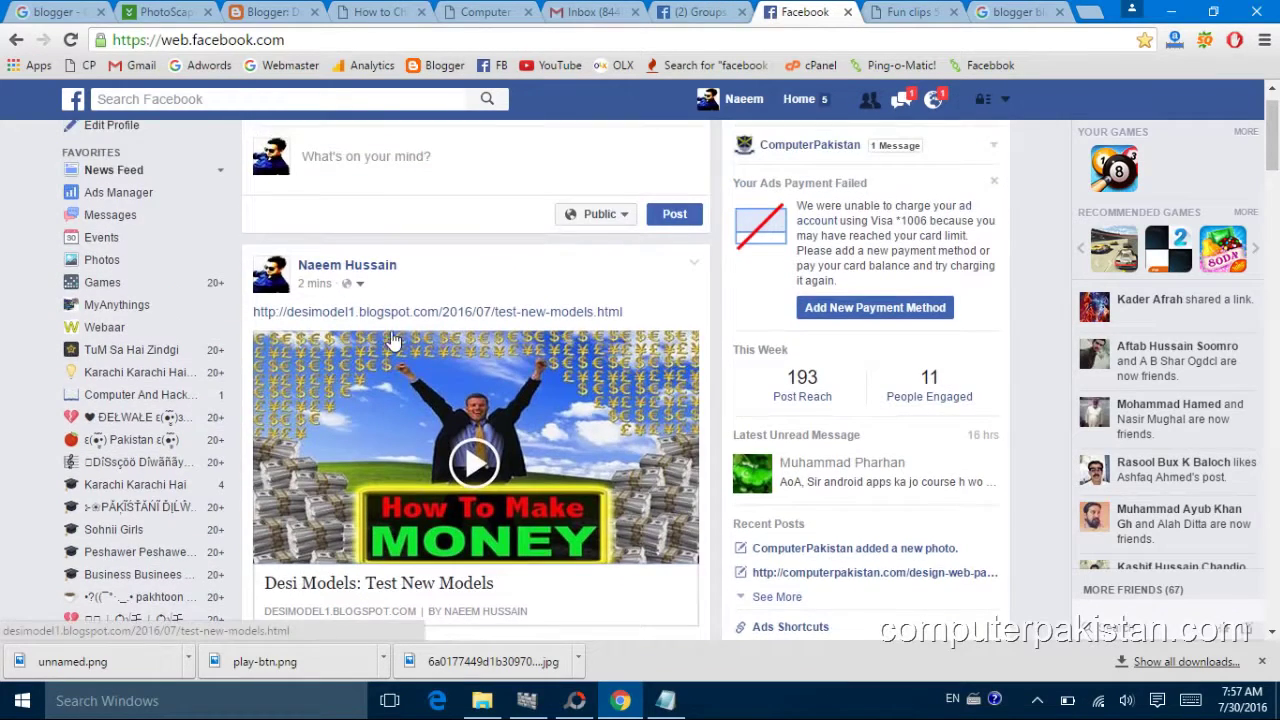
{"action": "left_click", "coordinate": [325, 195]}
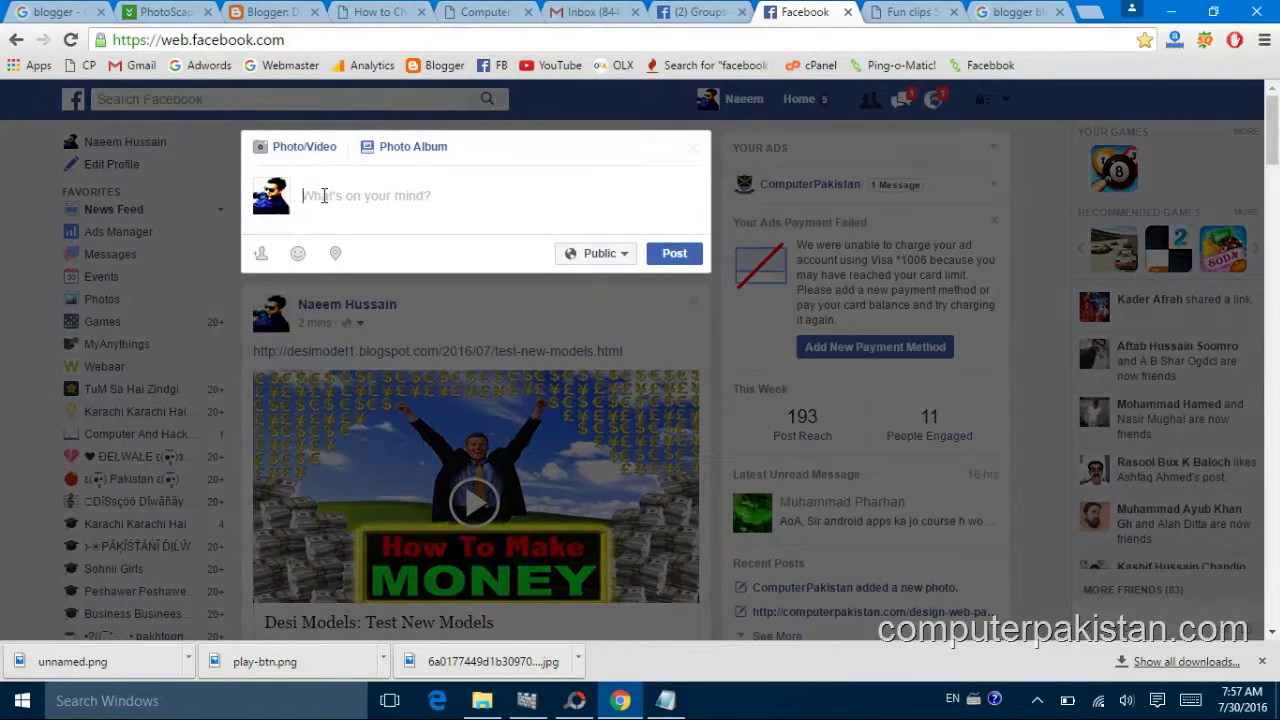
{"action": "key", "text": "ctrl+v"}
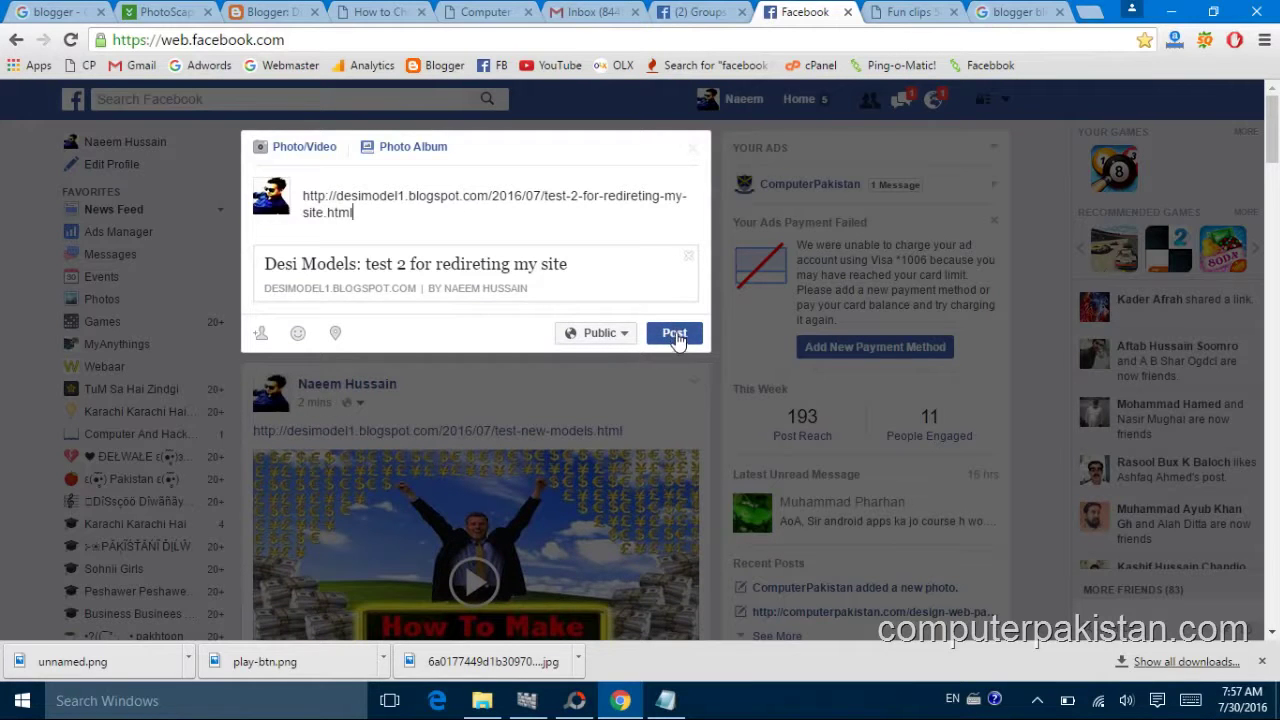
{"action": "left_click", "coordinate": [690, 258]}
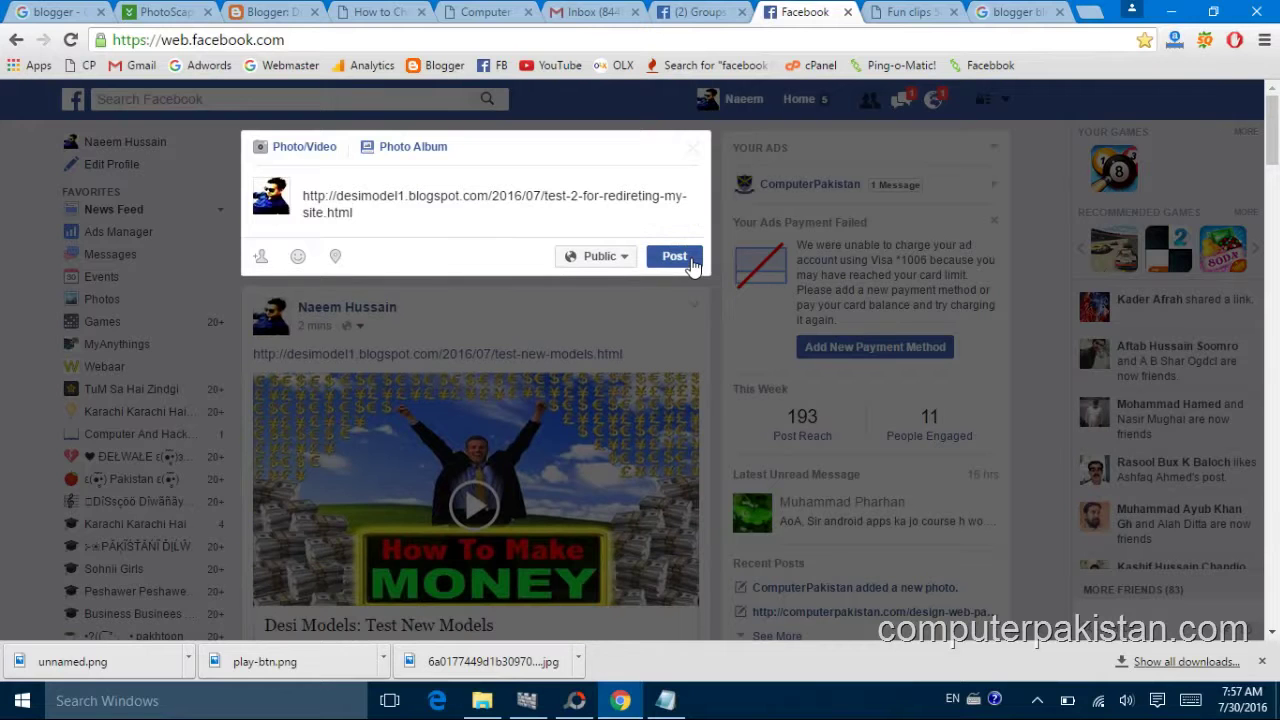
{"action": "left_click_drag", "start_coordinate": [369, 220], "coordinate": [307, 180]}
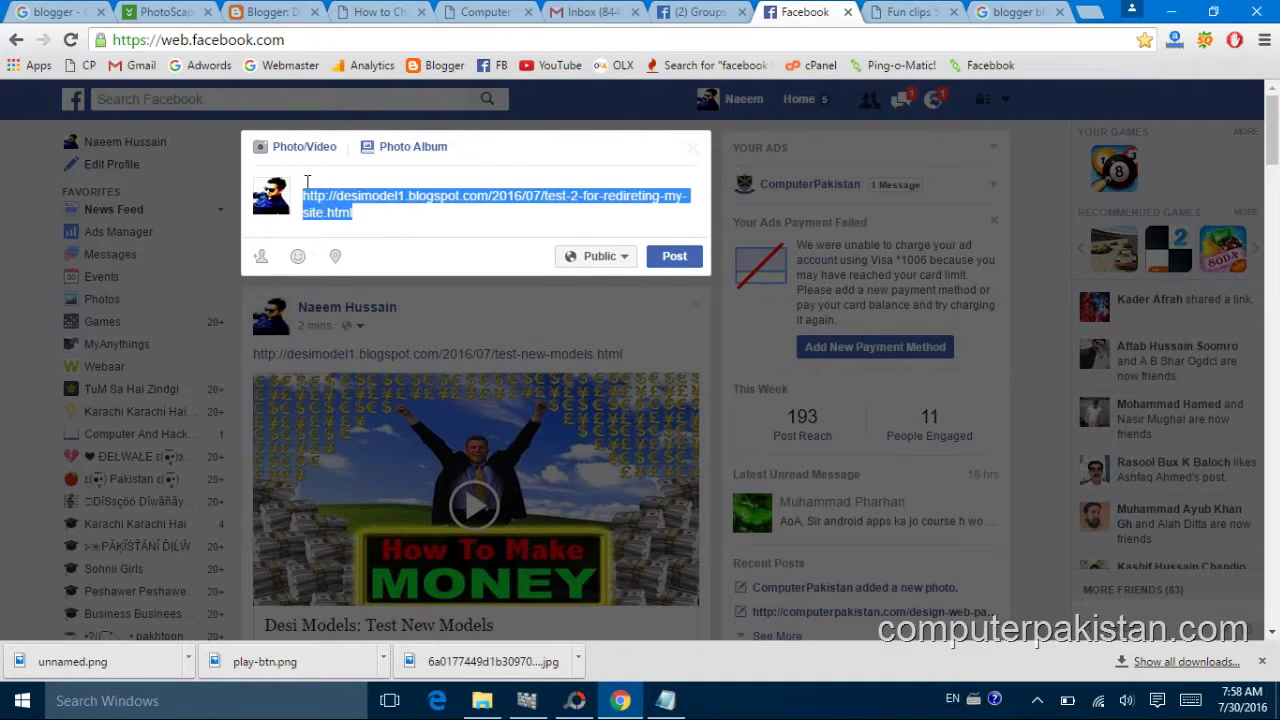
{"action": "key", "text": "BackSpace"}
{"action": "left_click", "coordinate": [693, 157]}
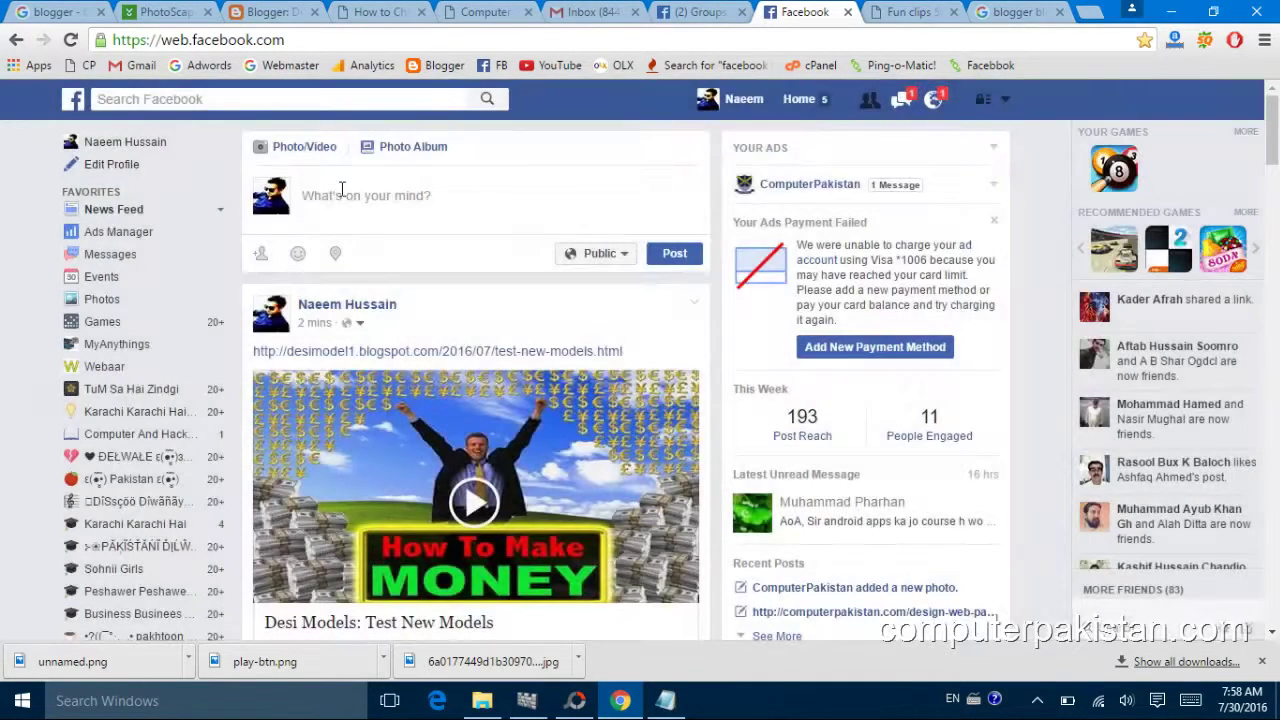
Share the copied blog post link as a public Facebook status.
{"action": "left_click", "coordinate": [342, 190]}
{"action": "key", "text": "ctrl+v"}
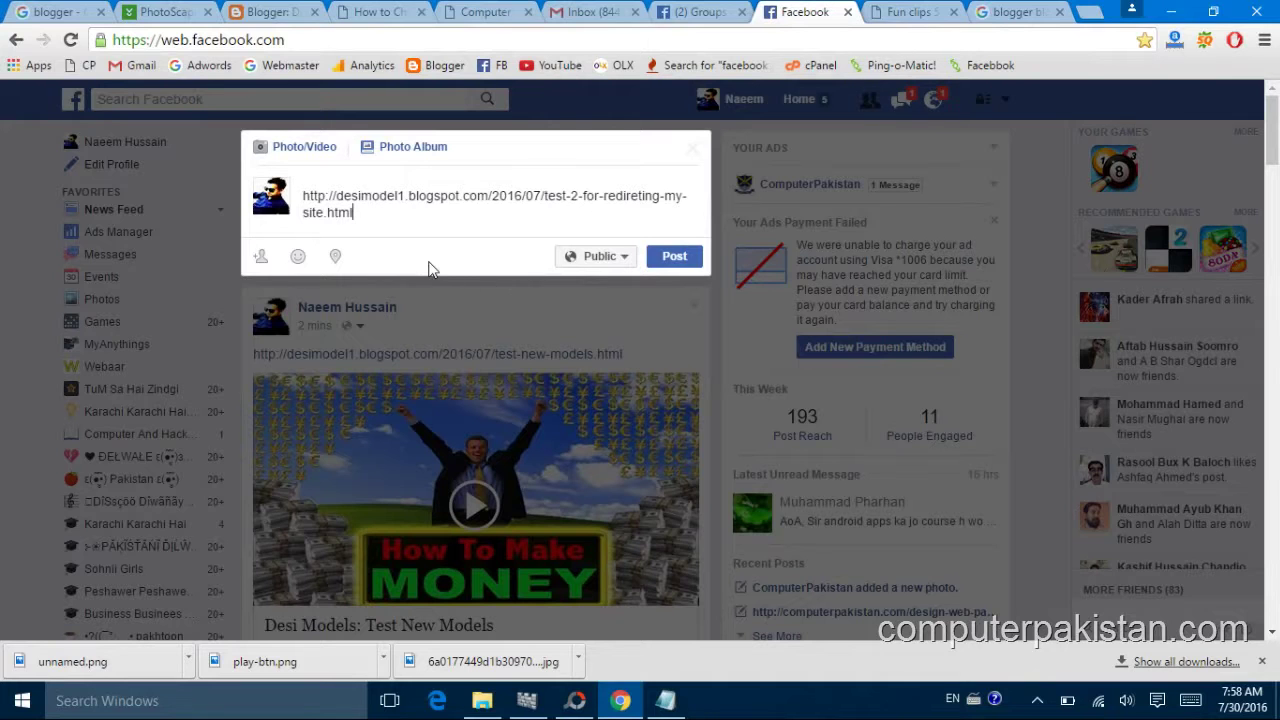
{"action": "left_click", "coordinate": [671, 258]}
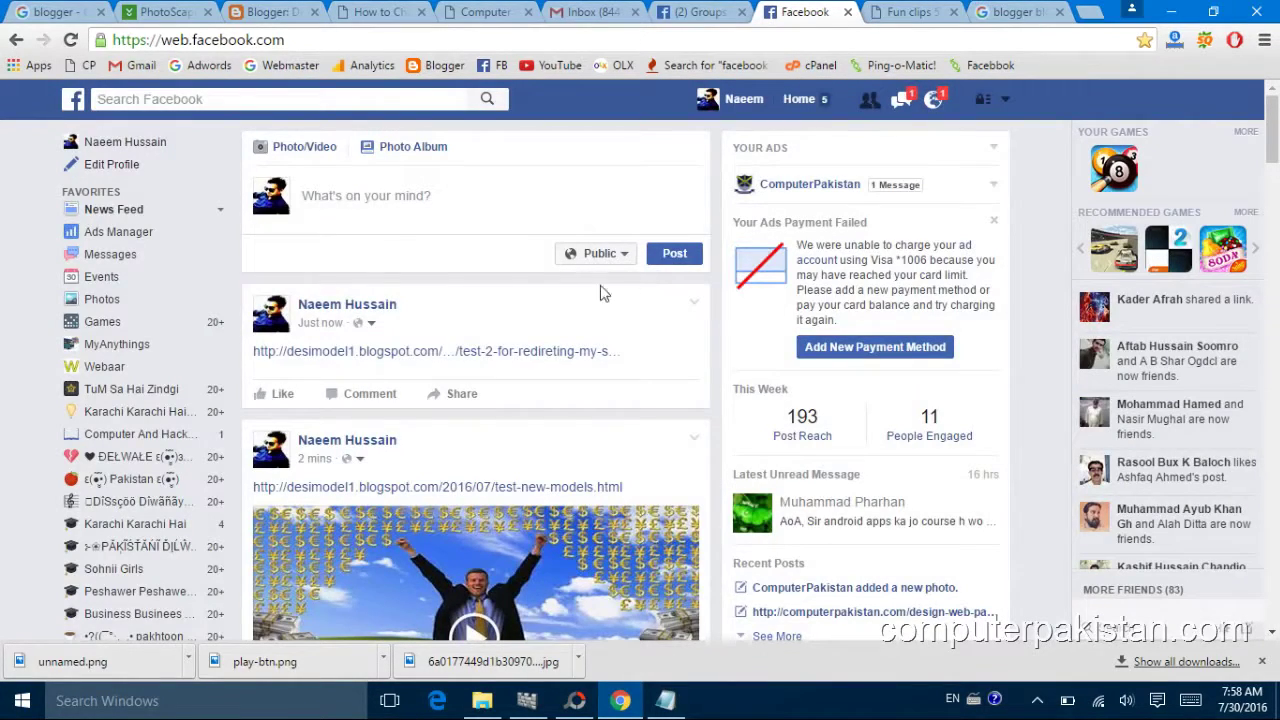
Enter the same link in another status, try to post it with its play-button preview, and dismiss the notice.
{"action": "left_click", "coordinate": [318, 195]}
{"action": "key", "text": "ctrl+v"}
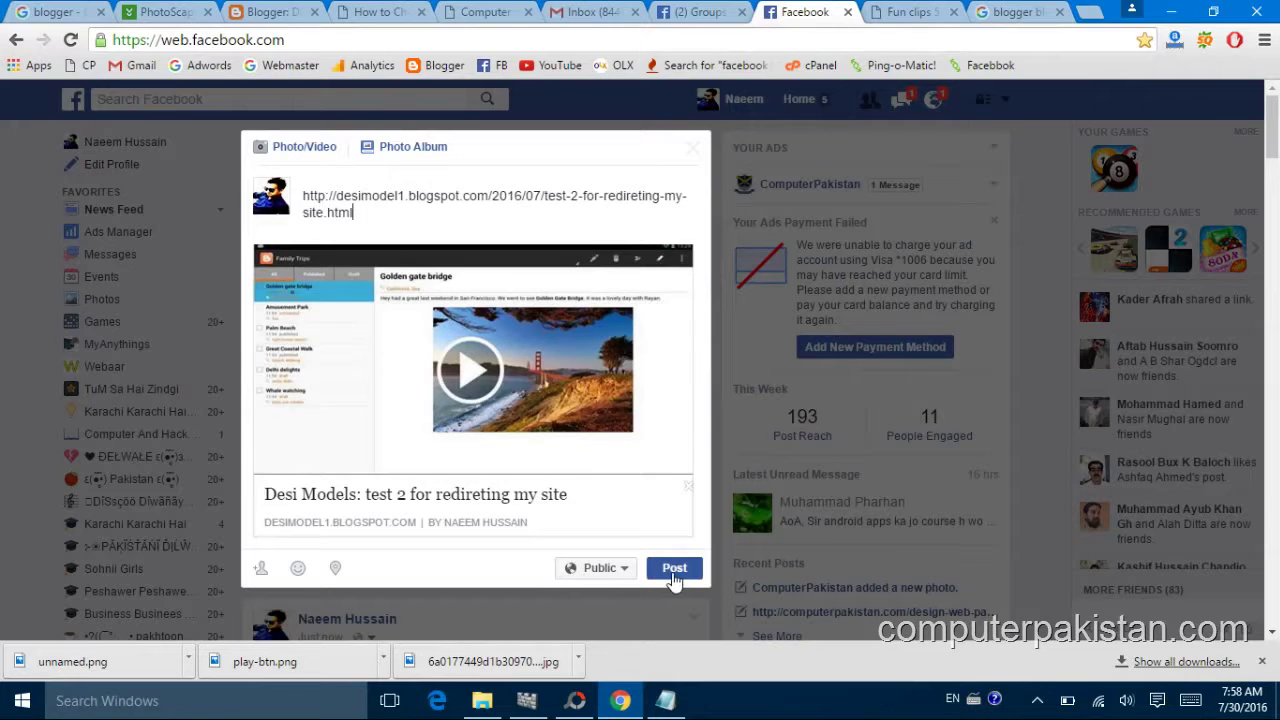
{"action": "left_click", "coordinate": [673, 570]}
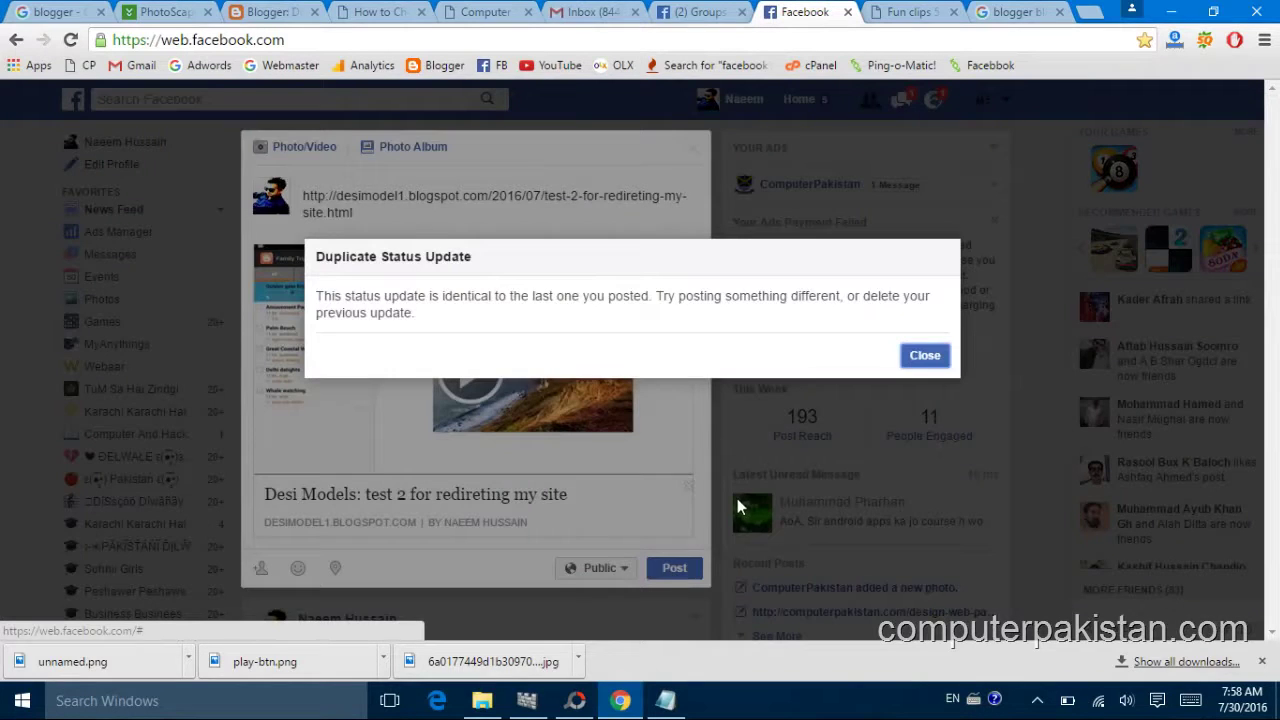
{"action": "left_click", "coordinate": [920, 358]}
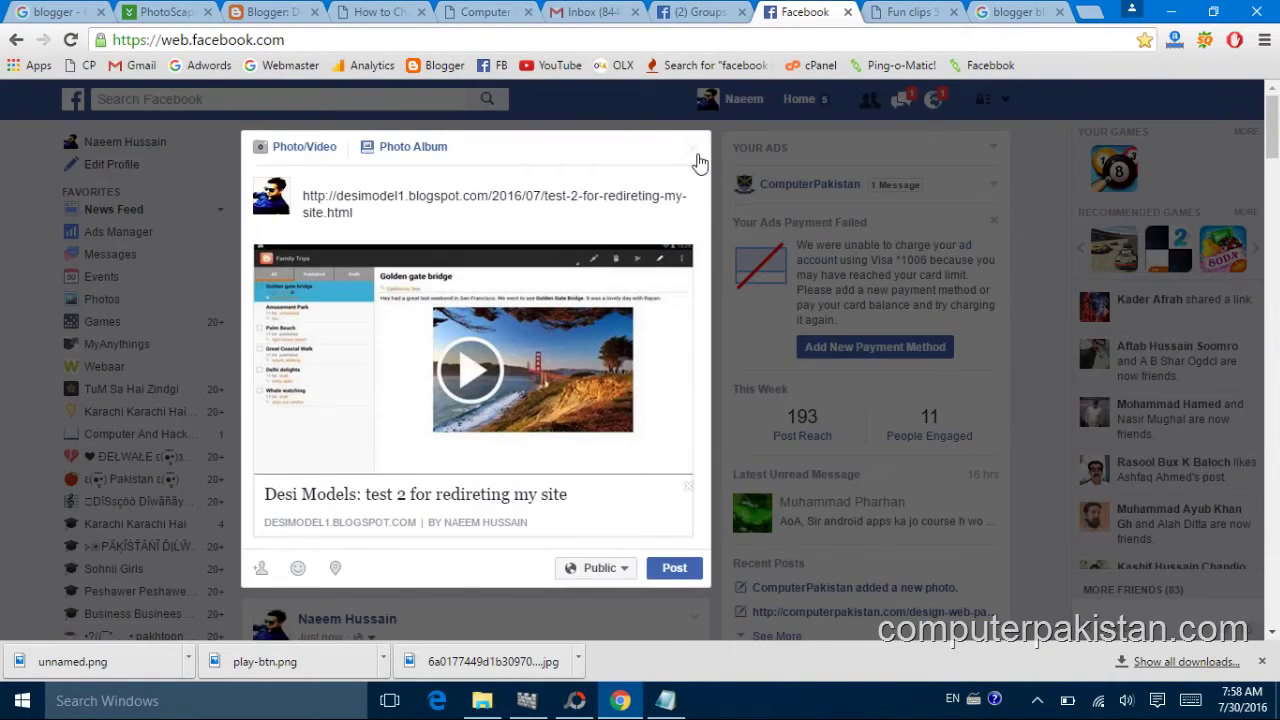
Delete the published status that has no thumbnail, and post the drafted one with the play-button preview publicly.
{"action": "scroll", "coordinate": [523, 423], "scroll_direction": "down", "scroll_amount": 2}
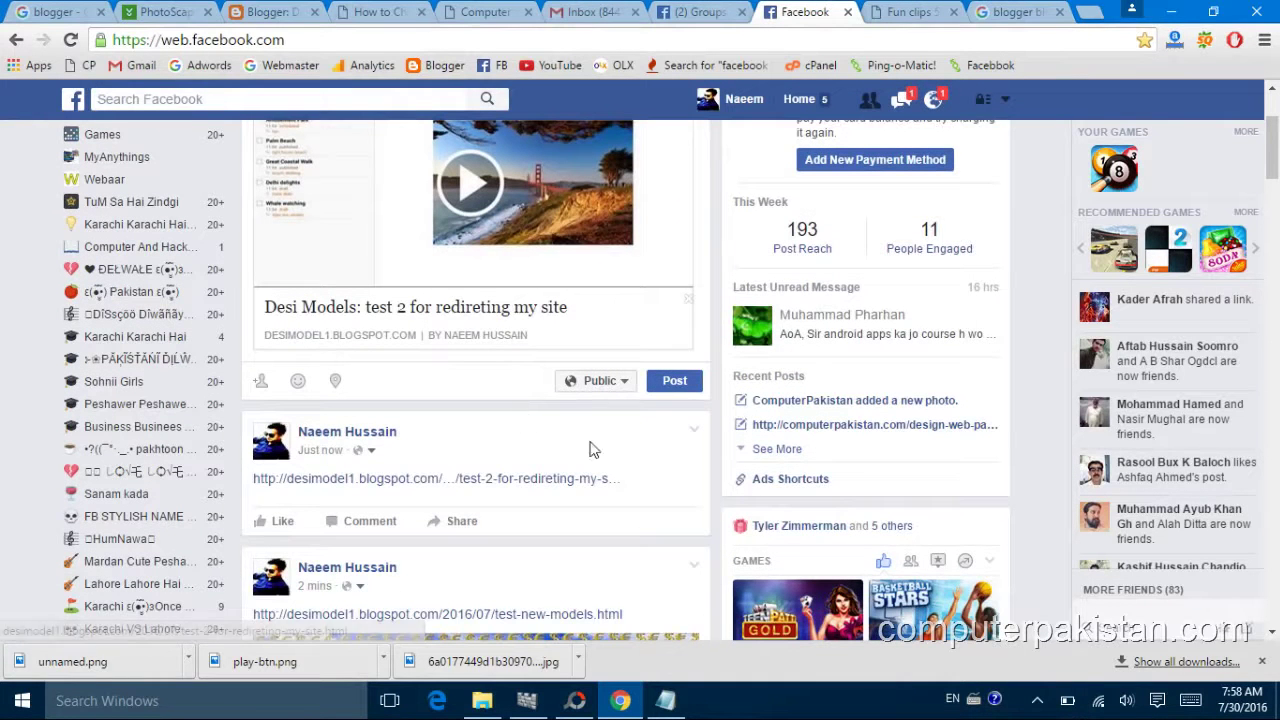
{"action": "left_click", "coordinate": [693, 430]}
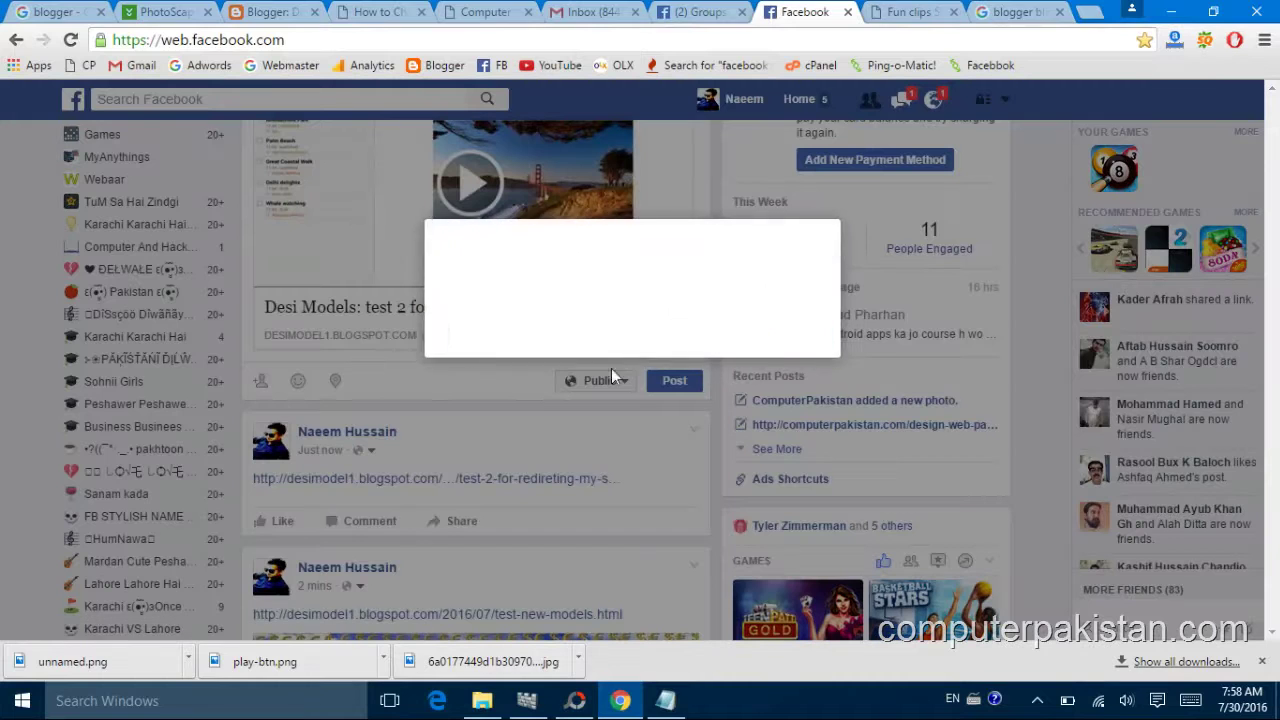
{"action": "left_click", "coordinate": [787, 338]}
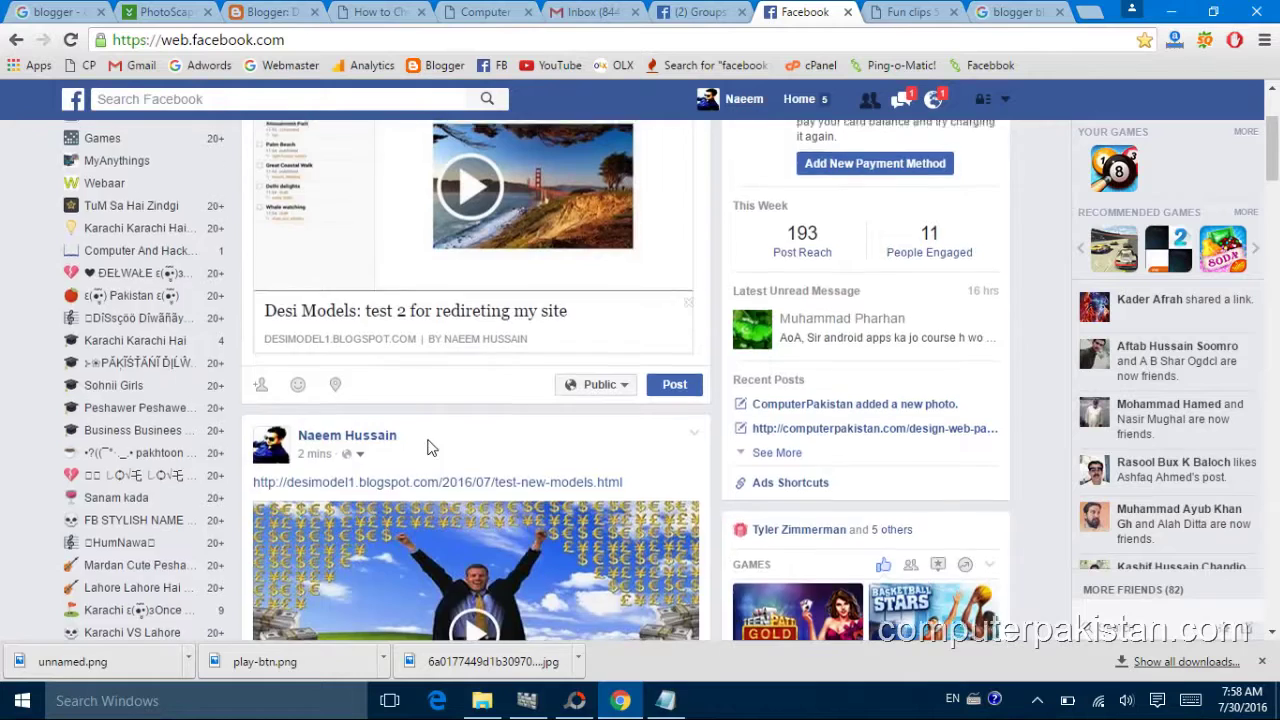
{"action": "scroll", "coordinate": [430, 450], "scroll_direction": "up", "scroll_amount": 2}
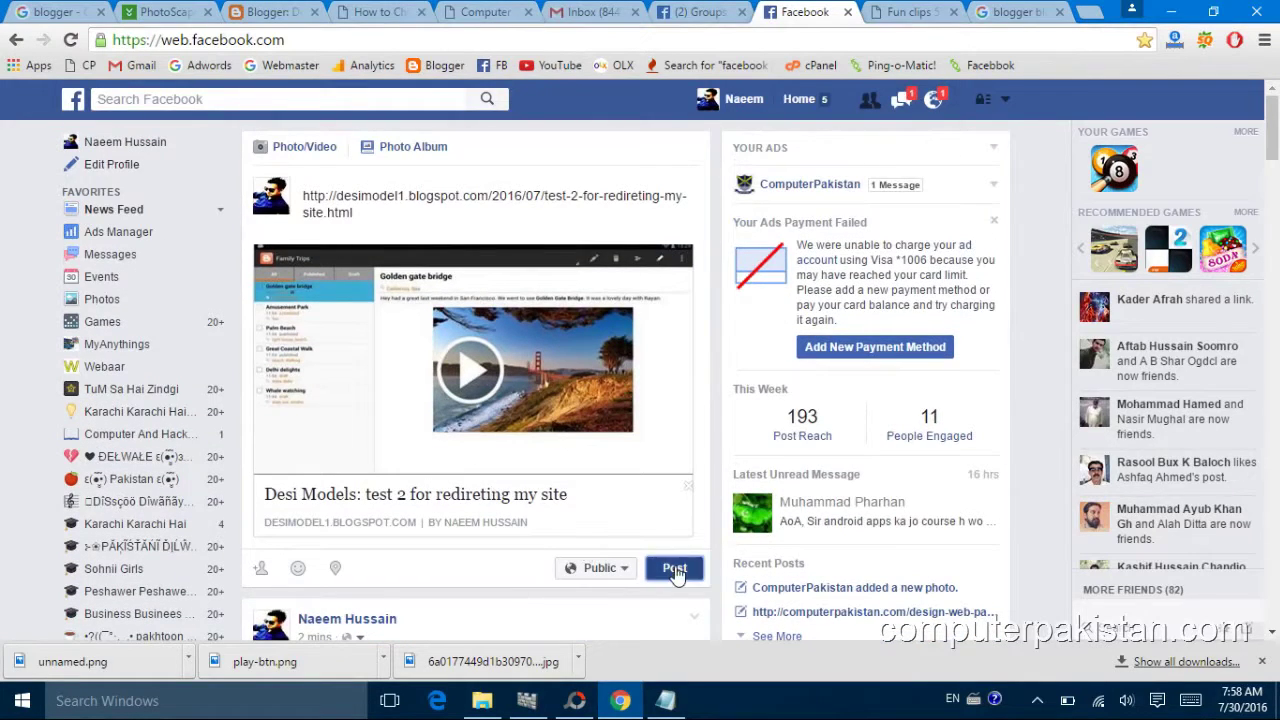
{"action": "left_click", "coordinate": [675, 569]}
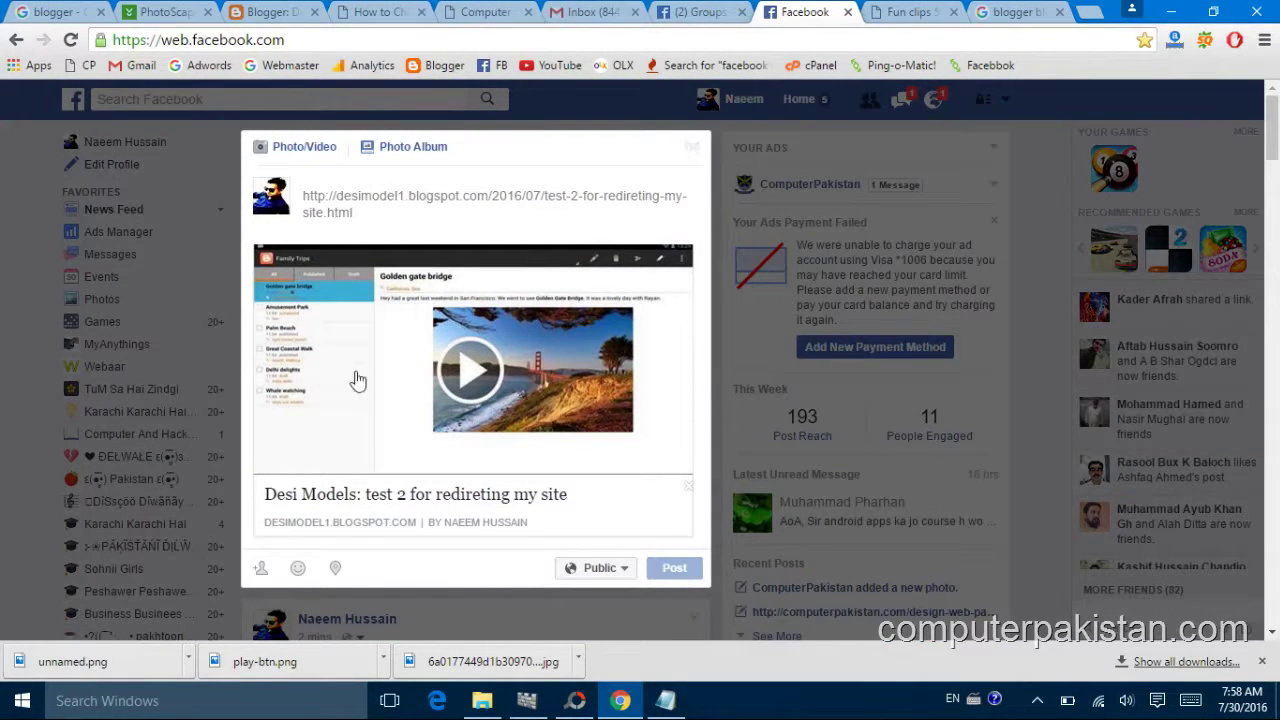
{"action": "left_click", "coordinate": [270, 12]}
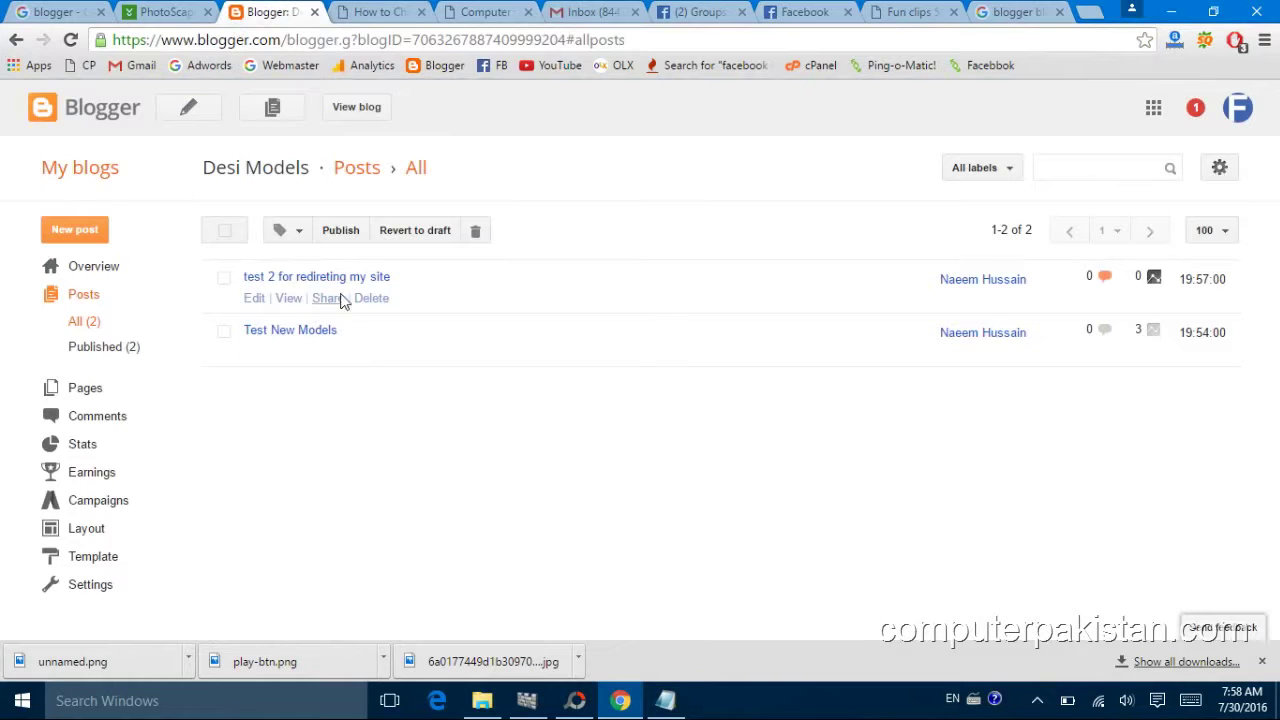
{"action": "left_click", "coordinate": [380, 12]}
{"action": "left_click", "coordinate": [470, 12]}
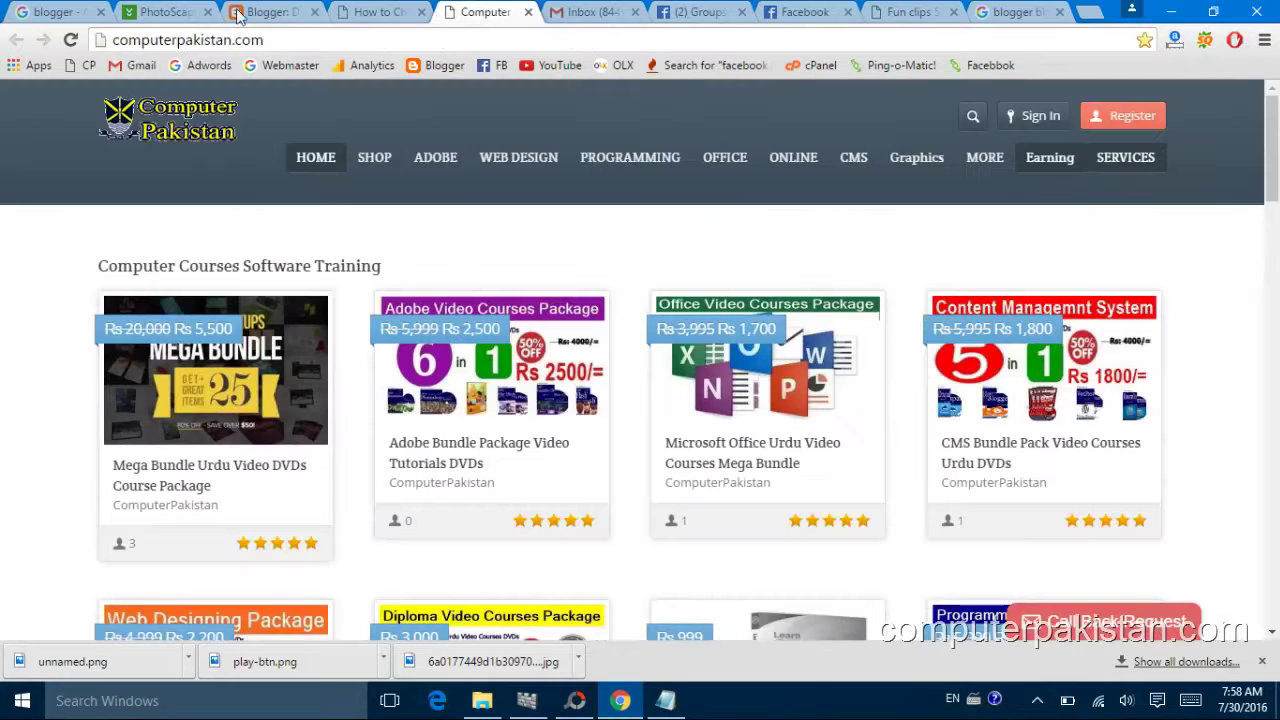
{"action": "left_click", "coordinate": [275, 13]}
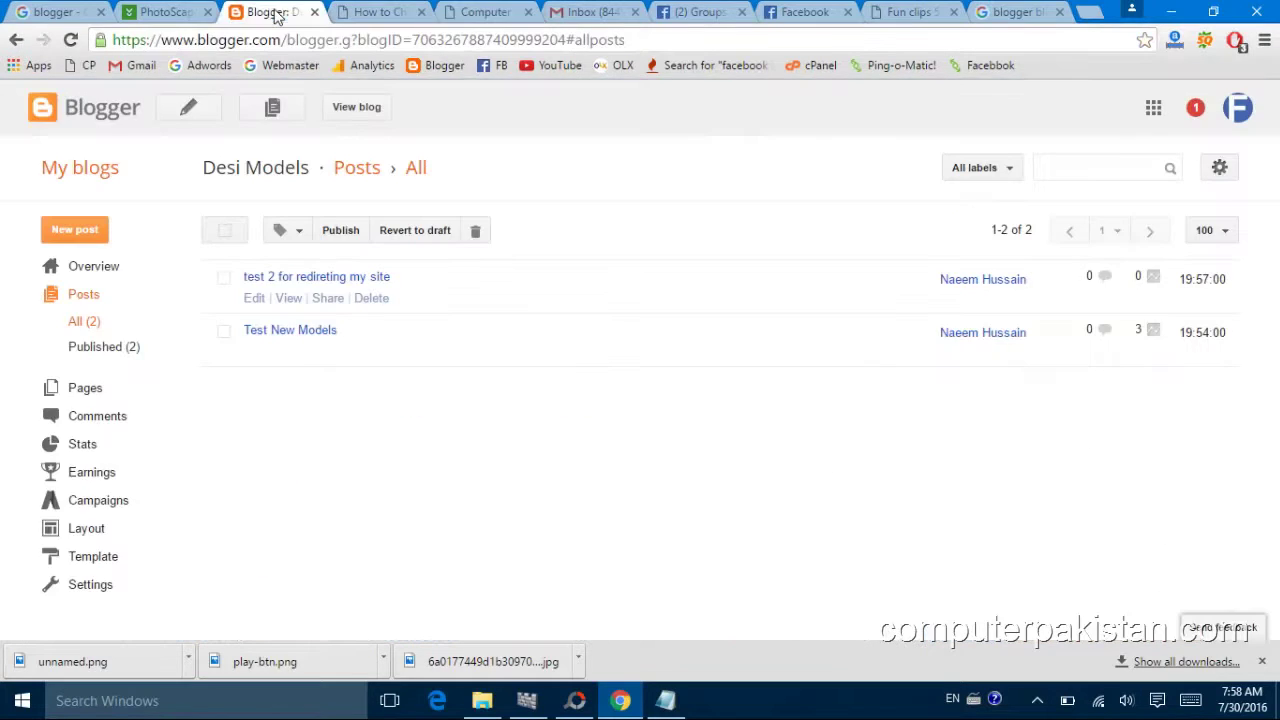
Open the newly shared Facebook post to test its redirect, close the resulting page, and look through the Fun clips 5u home page articles.
{"action": "left_click", "coordinate": [795, 12]}
{"action": "left_click", "coordinate": [476, 484]}
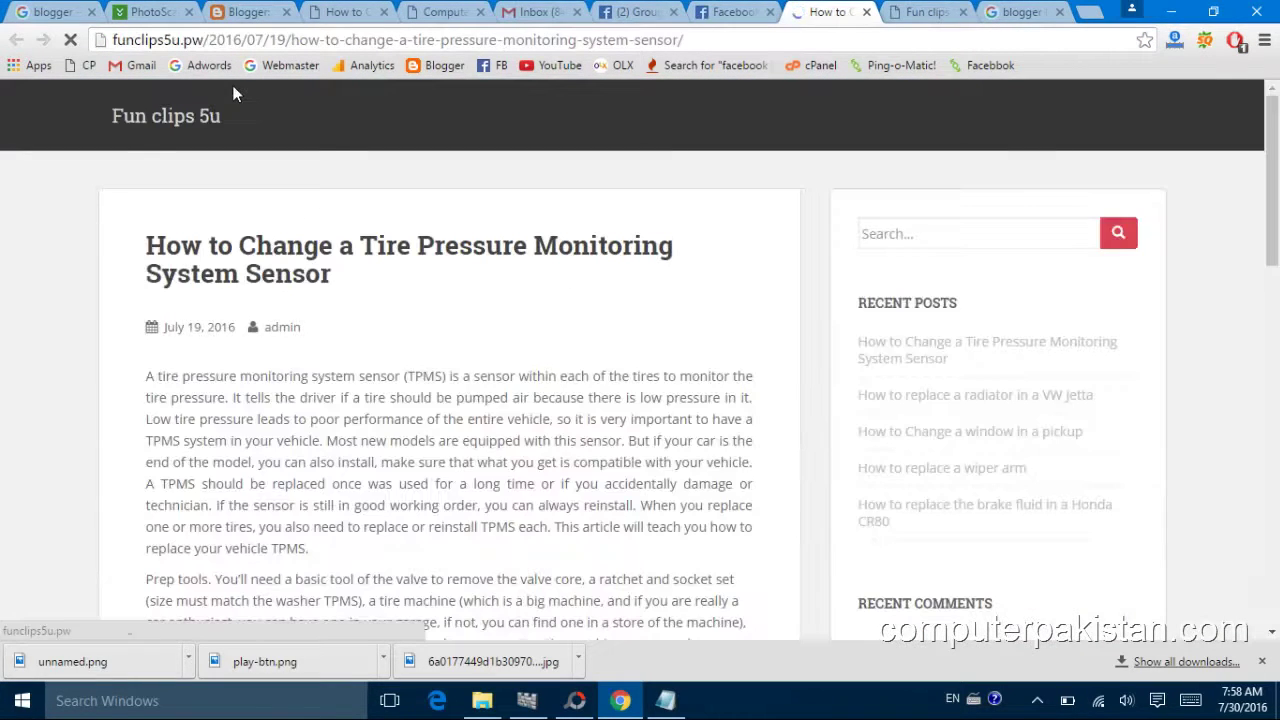
{"action": "left_click", "coordinate": [866, 12]}
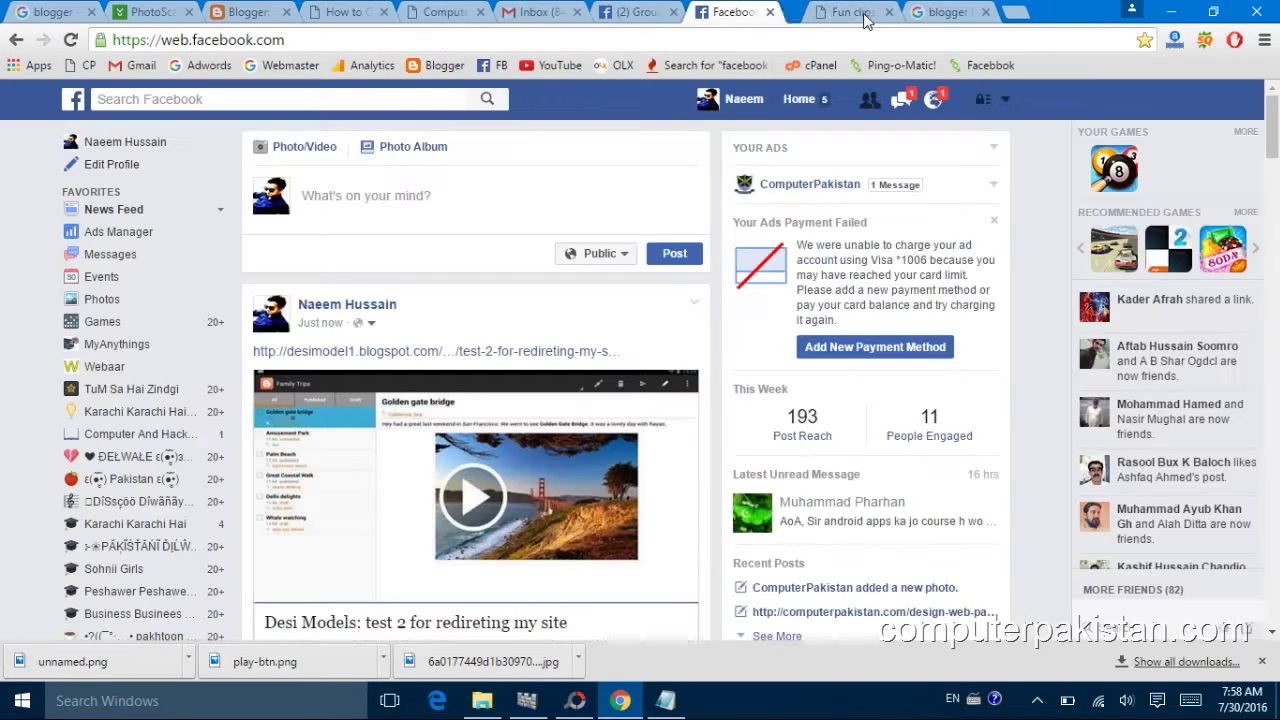
{"action": "left_click", "coordinate": [840, 12]}
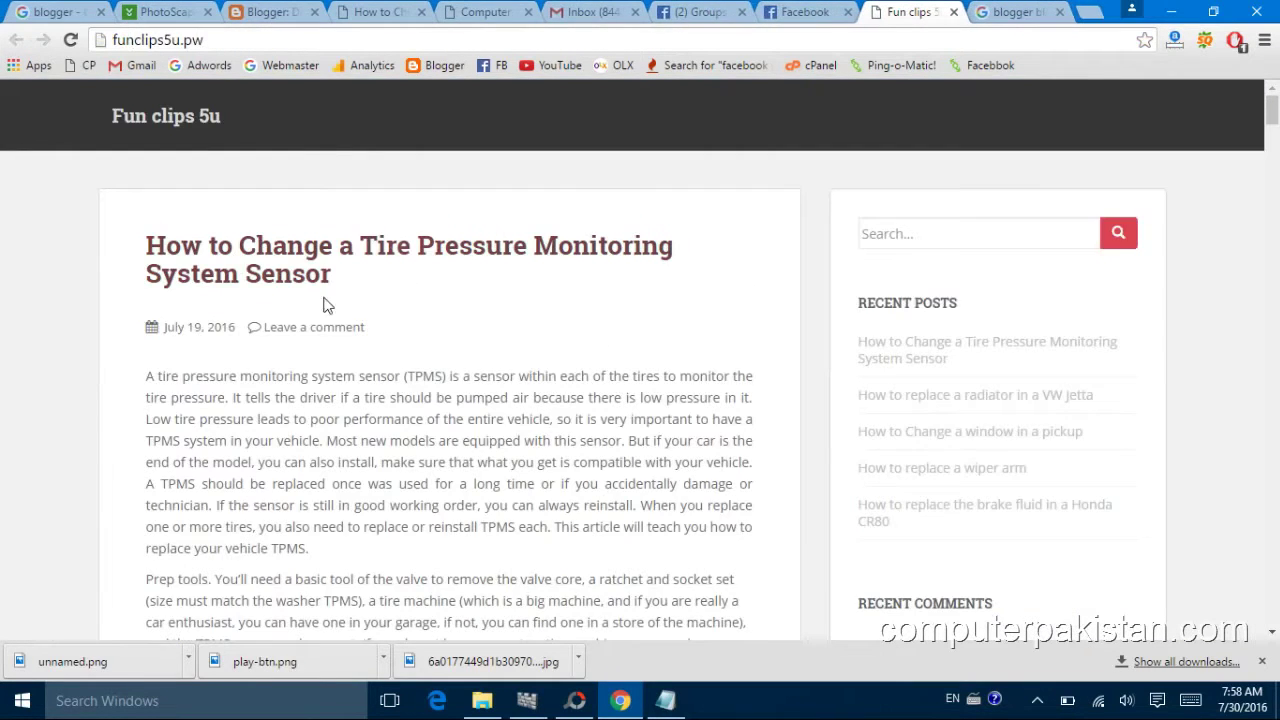
{"action": "scroll", "coordinate": [250, 260], "scroll_direction": "down", "scroll_amount": 4}
{"action": "scroll", "coordinate": [200, 220], "scroll_direction": "up", "scroll_amount": 4}
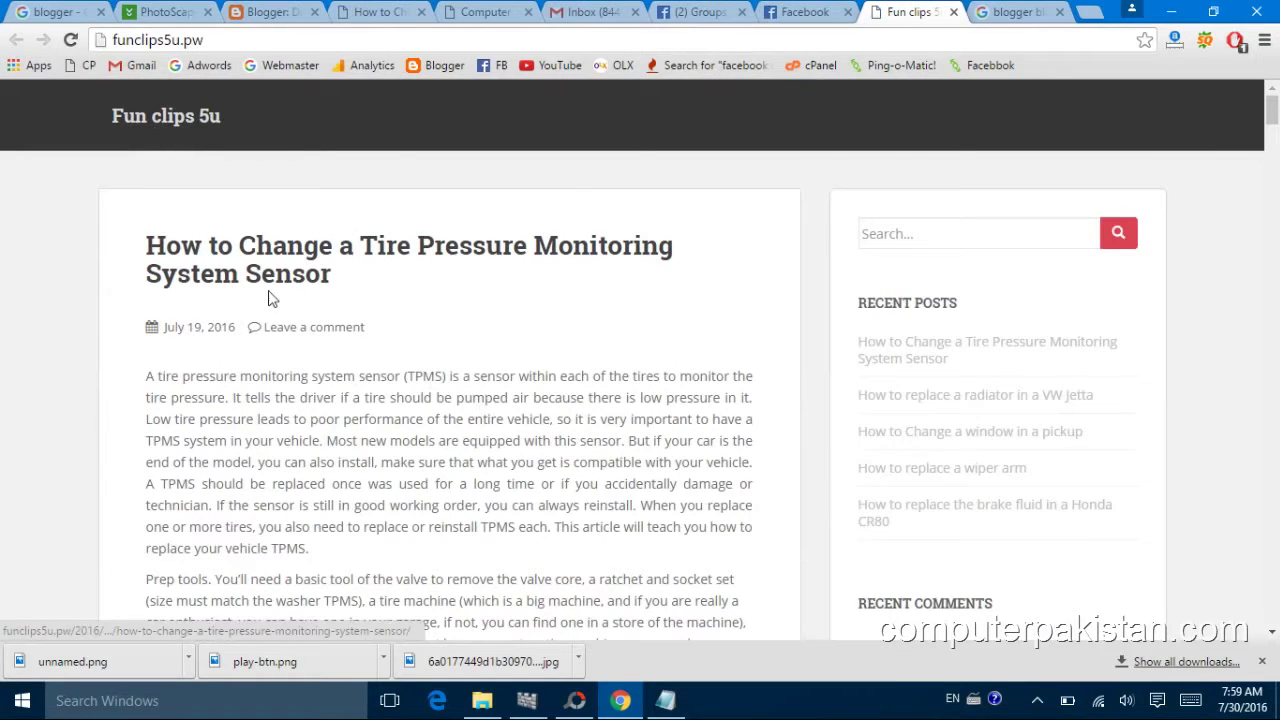
{"action": "scroll", "coordinate": [385, 365], "scroll_direction": "down", "scroll_amount": 12}
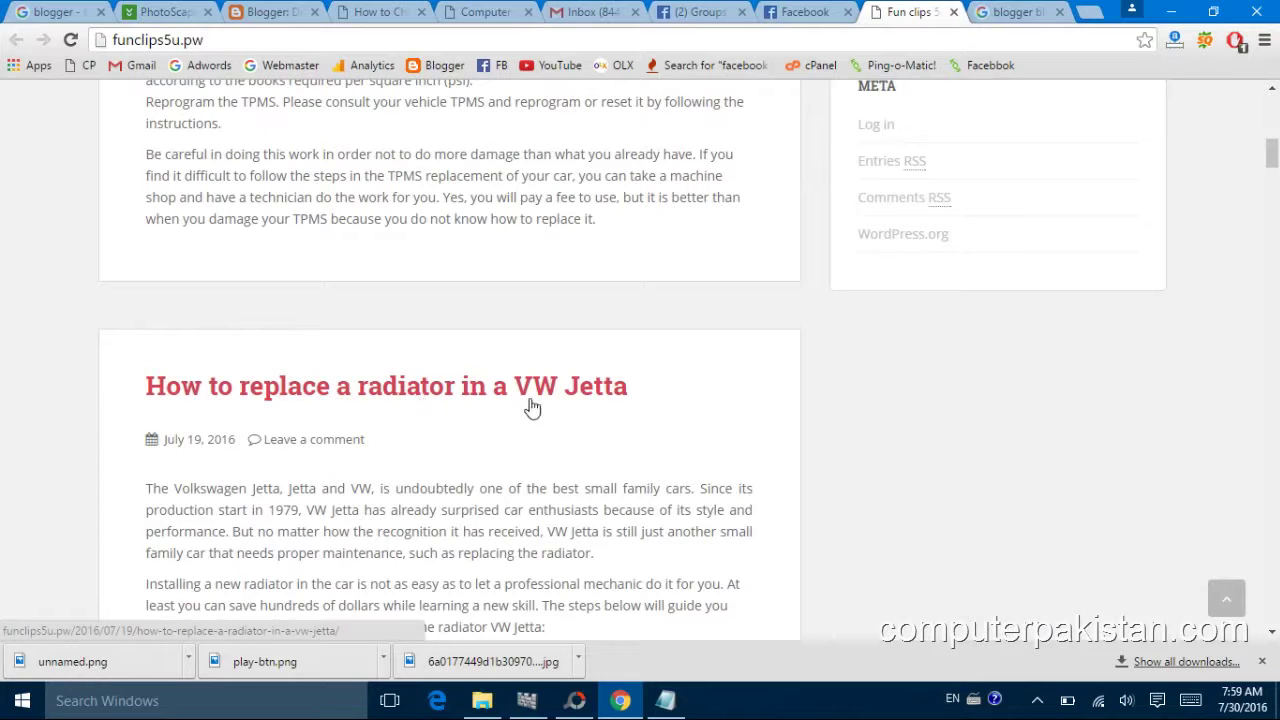
Return to the Blogger blogs list and start a new blog titled "Model Two".
{"action": "left_click", "coordinate": [257, 12]}
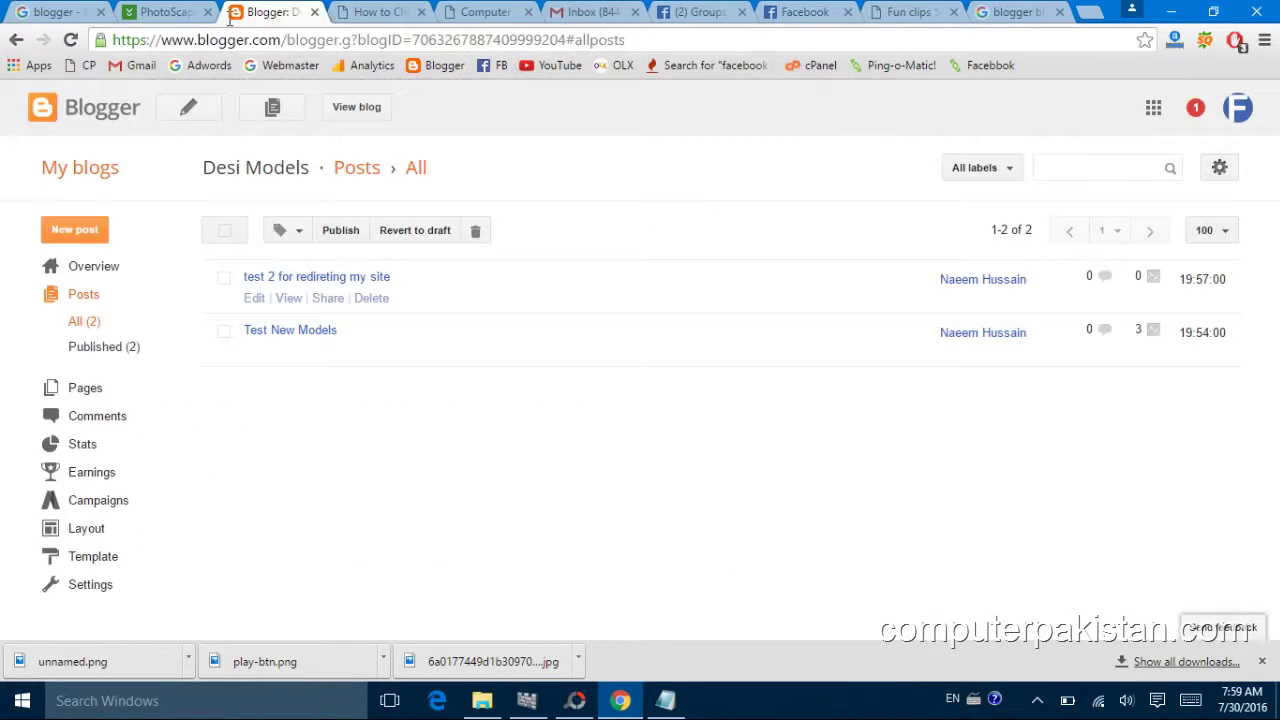
{"action": "left_click", "coordinate": [86, 120]}
{"action": "left_click", "coordinate": [716, 150]}
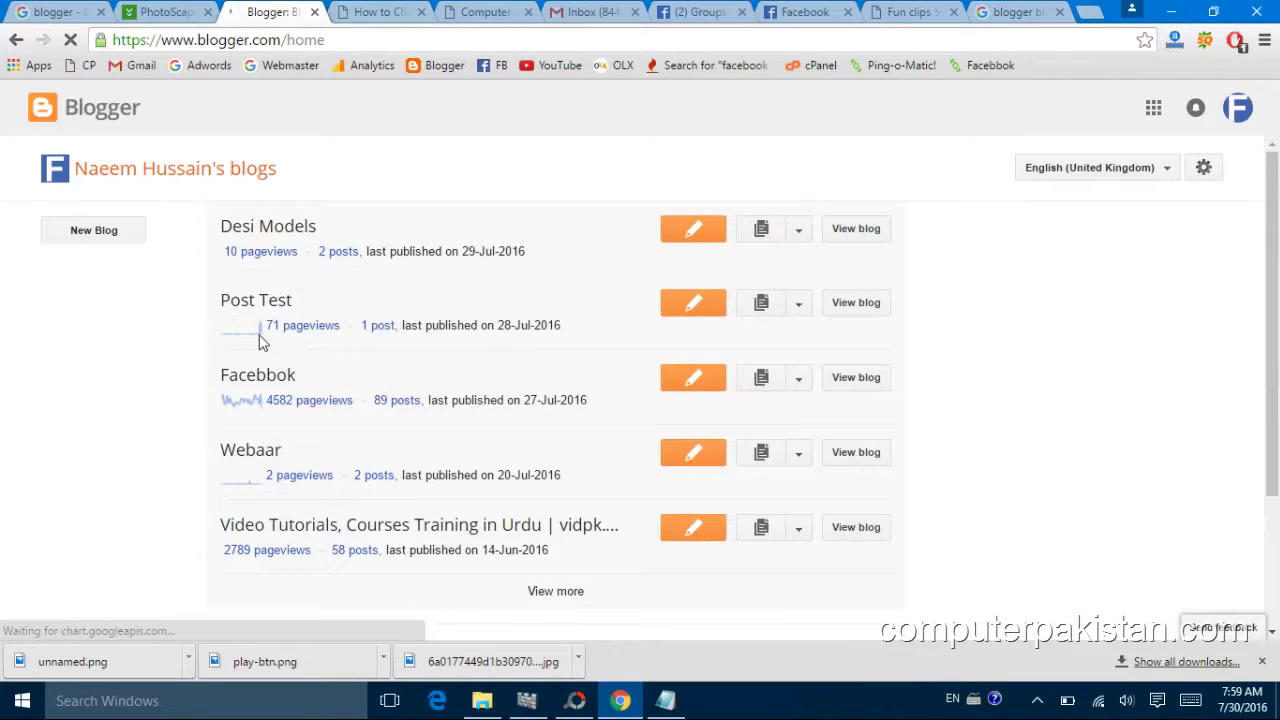
{"action": "left_click", "coordinate": [93, 231]}
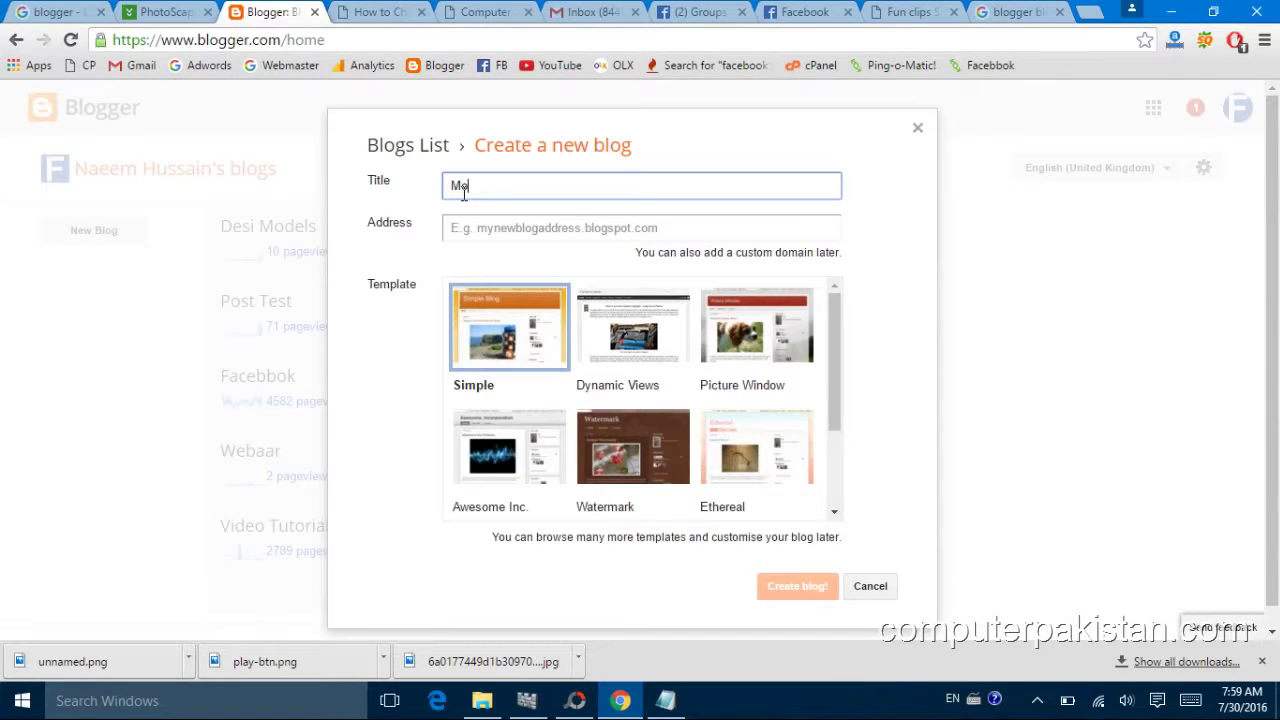
{"action": "type", "text": "Model Two"}
Set the new blog's address to desimoels2.blogspot.com and create the blog.
{"action": "left_click", "coordinate": [480, 227]}
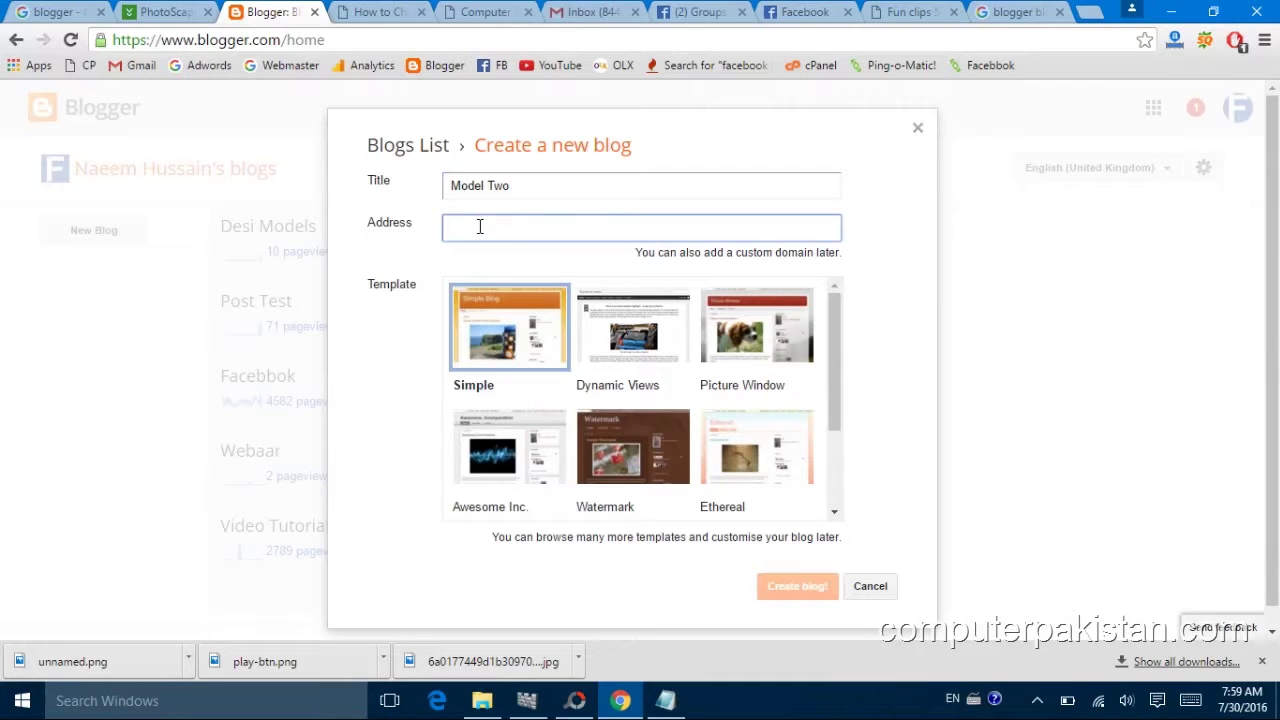
{"action": "type", "text": "desi"}
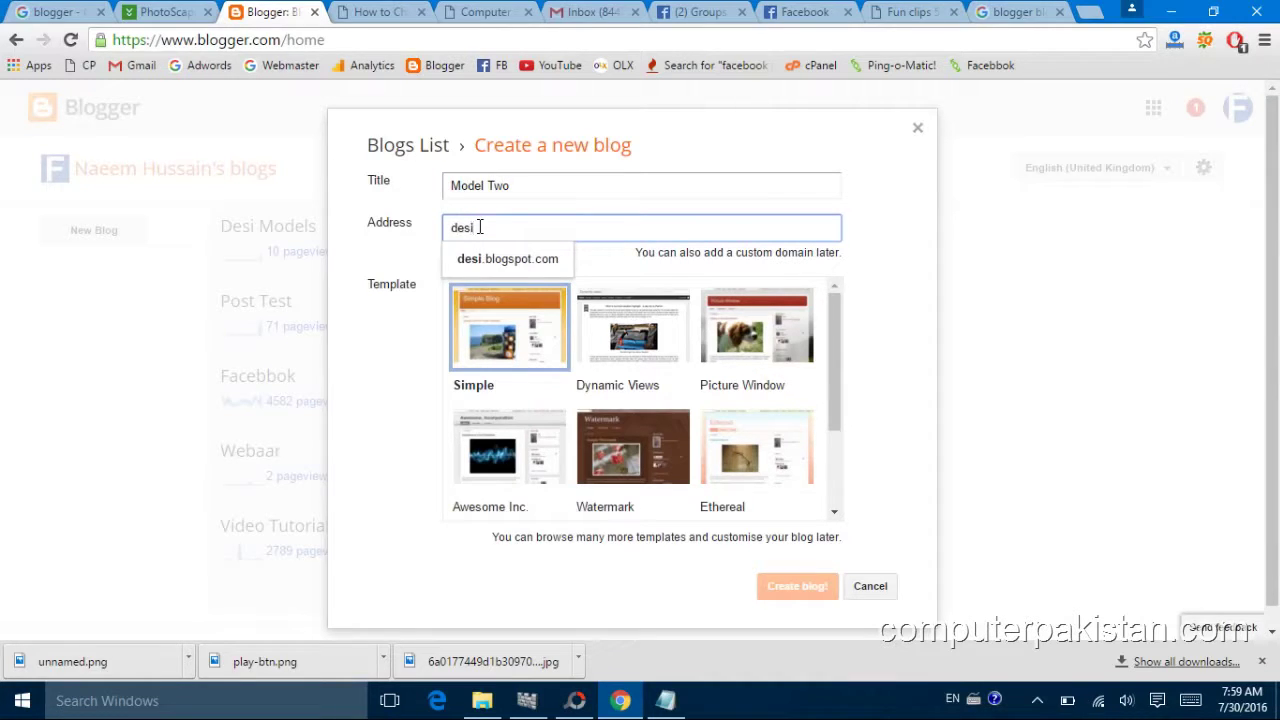
{"action": "type", "text": "moels"}
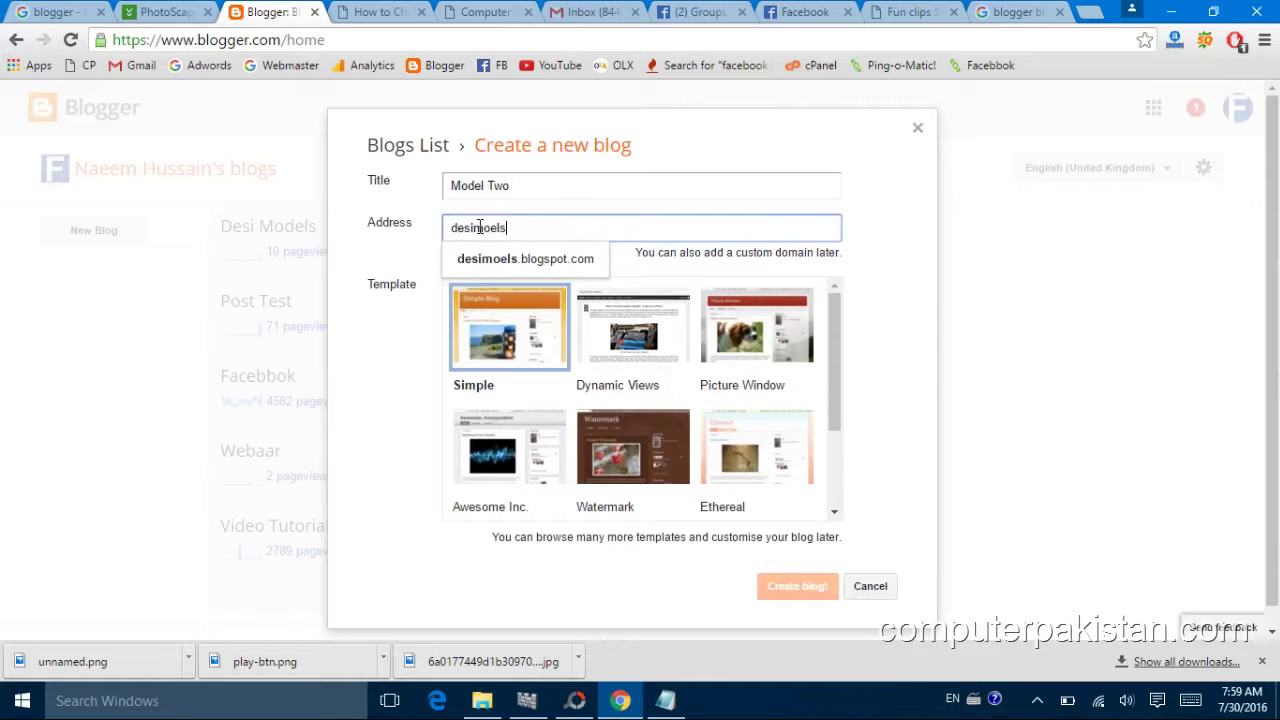
{"action": "type", "text": "2"}
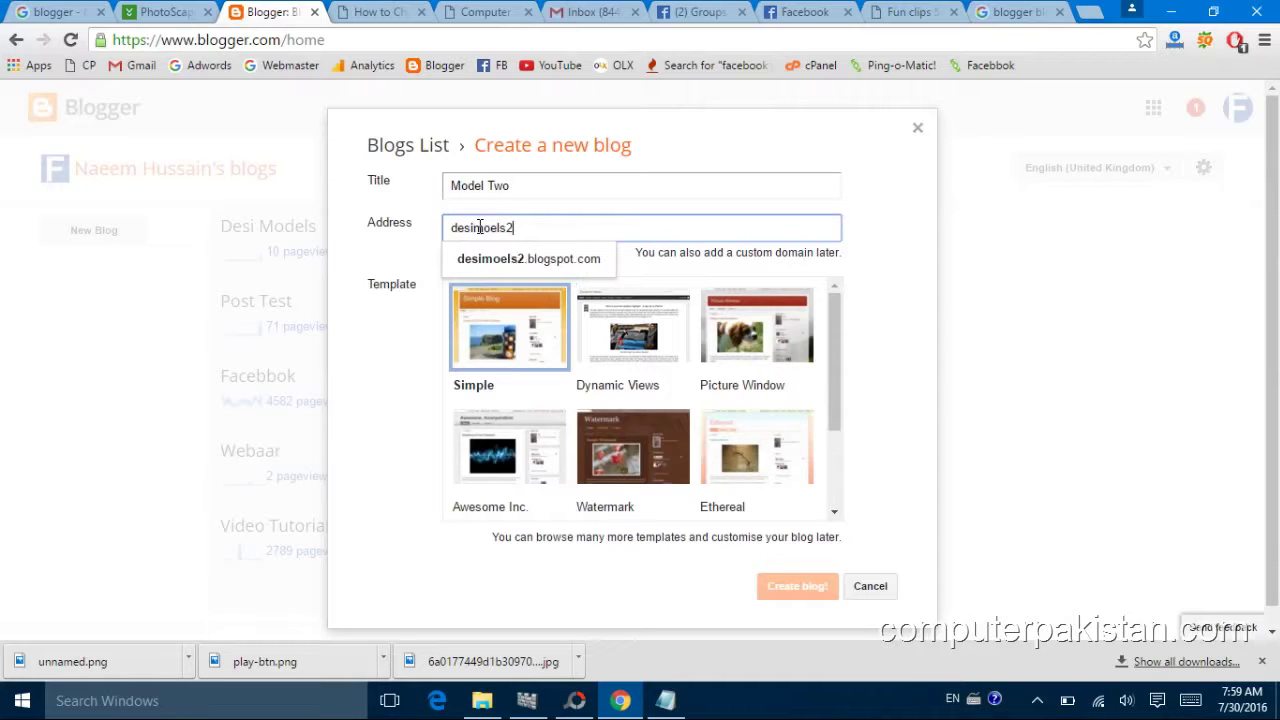
{"action": "left_click", "coordinate": [884, 404]}
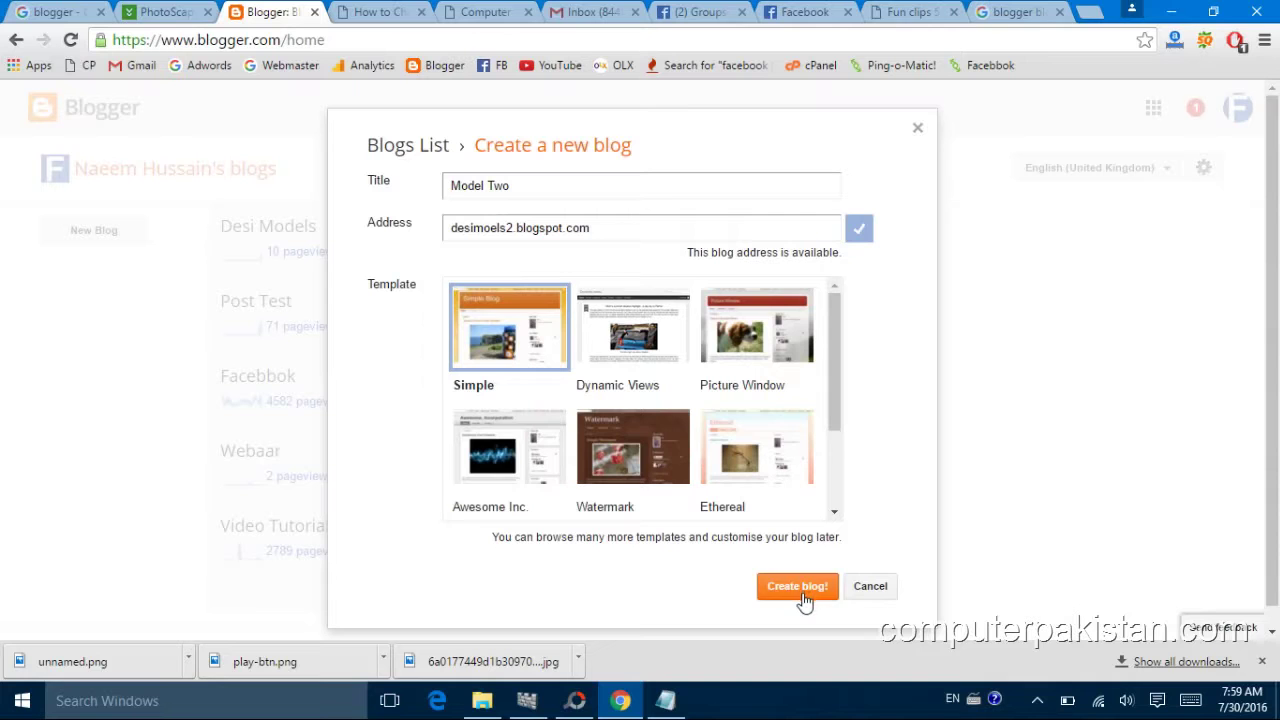
{"action": "left_click", "coordinate": [800, 588]}
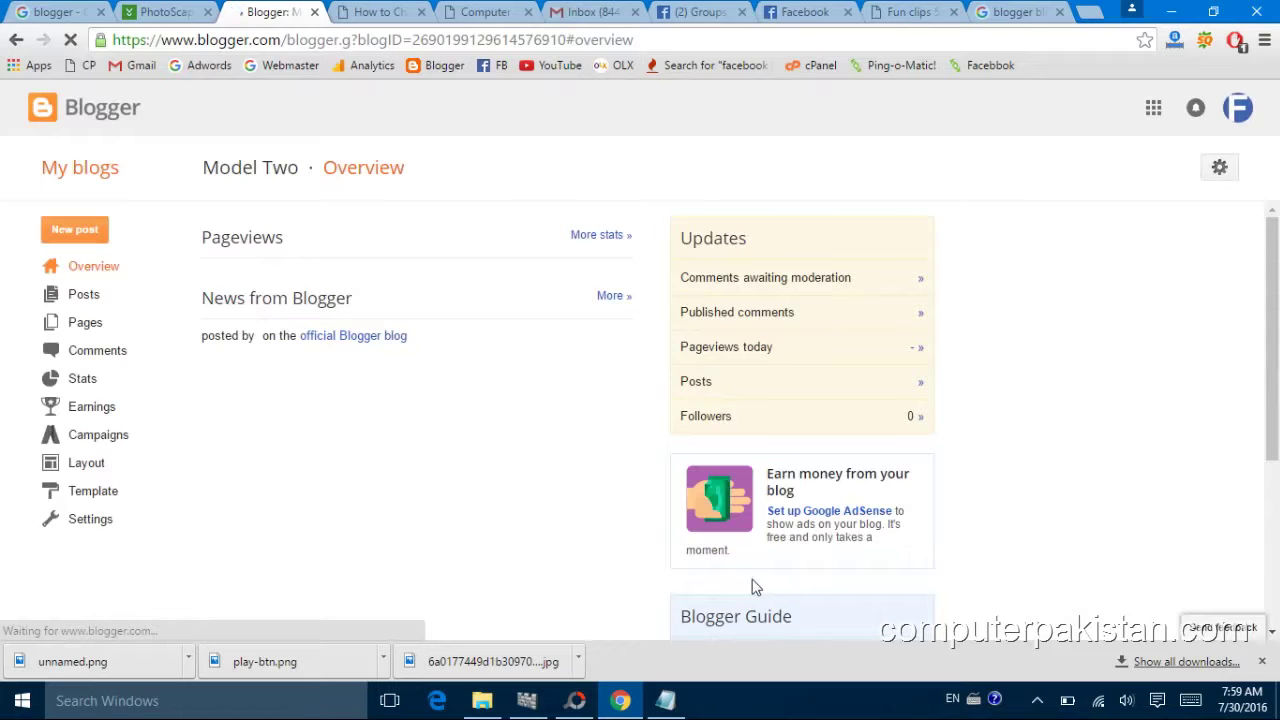
Open Model Two's template settings, then switch to Notepad and delete the destination URL in the redirect script's location.href line.
{"action": "left_click", "coordinate": [86, 492]}
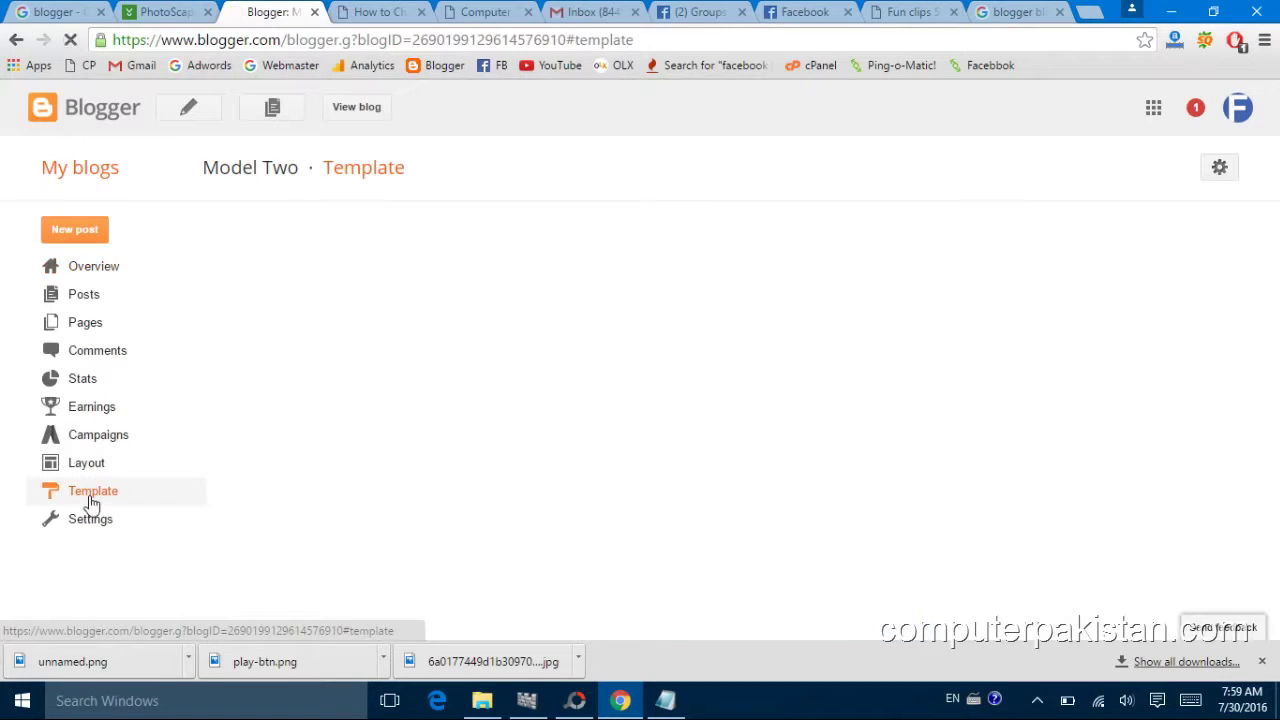
{"action": "left_click", "coordinate": [665, 700]}
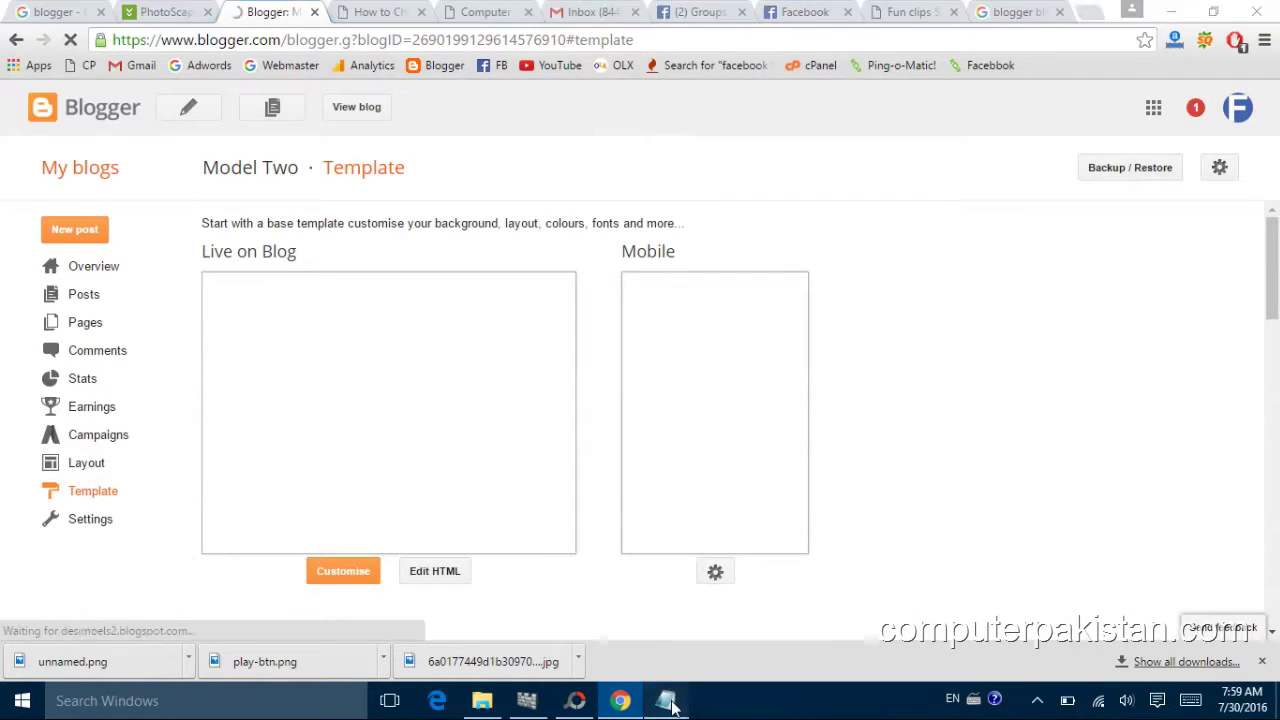
{"action": "left_click", "coordinate": [1089, 359]}
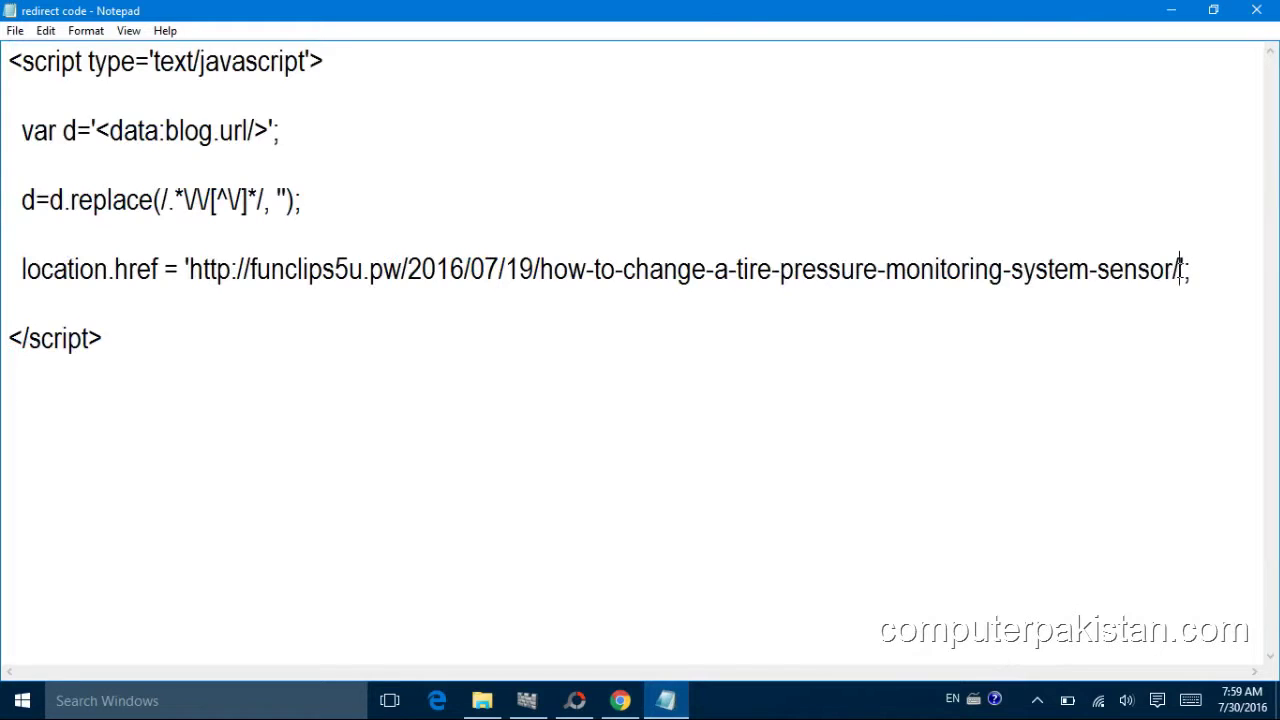
{"action": "left_click_drag", "start_coordinate": [1180, 268], "coordinate": [193, 268]}
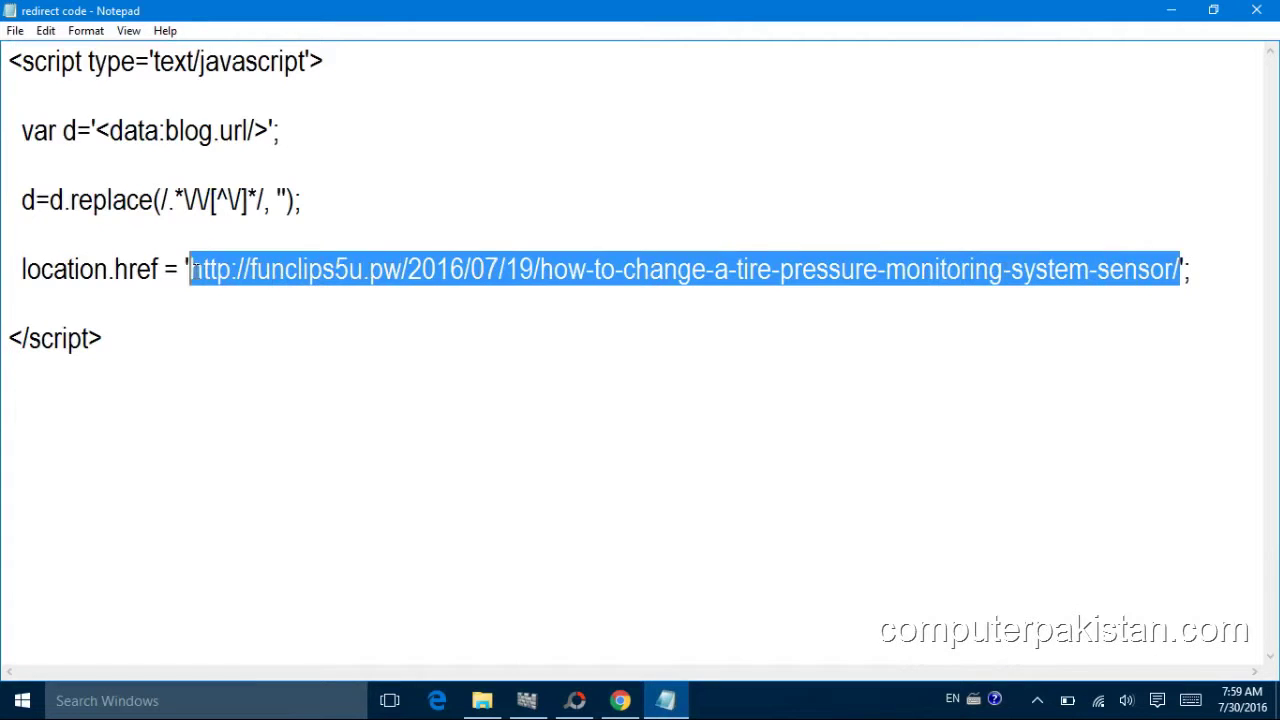
{"action": "key", "text": "Delete"}
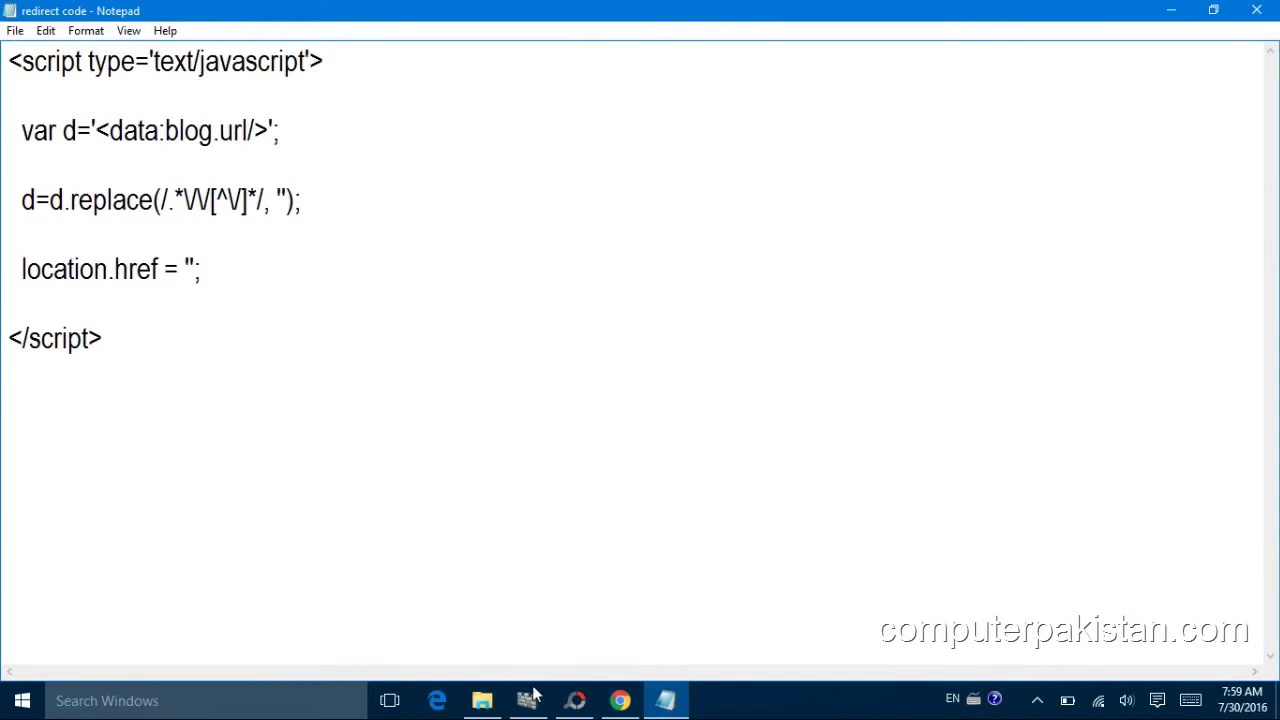
Copy the link of the Fun clips 5u article "How to replace a radiator in a VW Jetta" into the redirect script's empty location.href quotes.
{"action": "left_click", "coordinate": [620, 700]}
{"action": "left_click", "coordinate": [900, 14]}
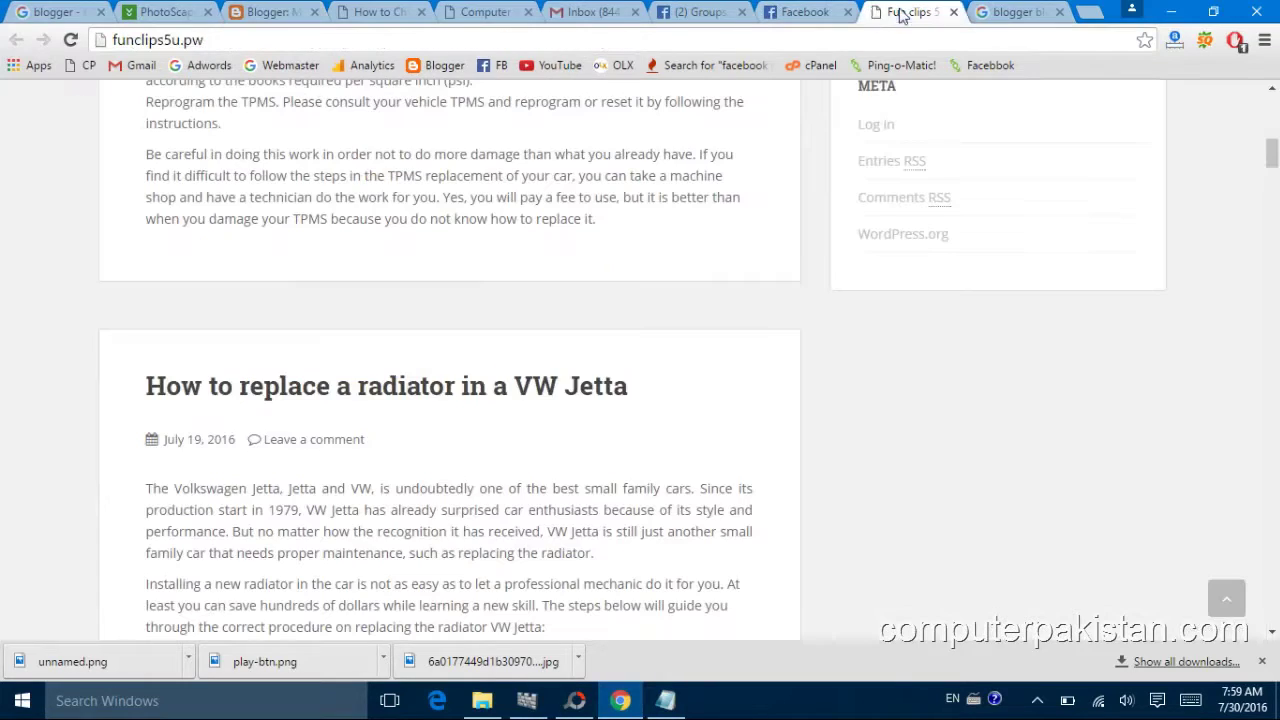
{"action": "key", "text": "F5"}
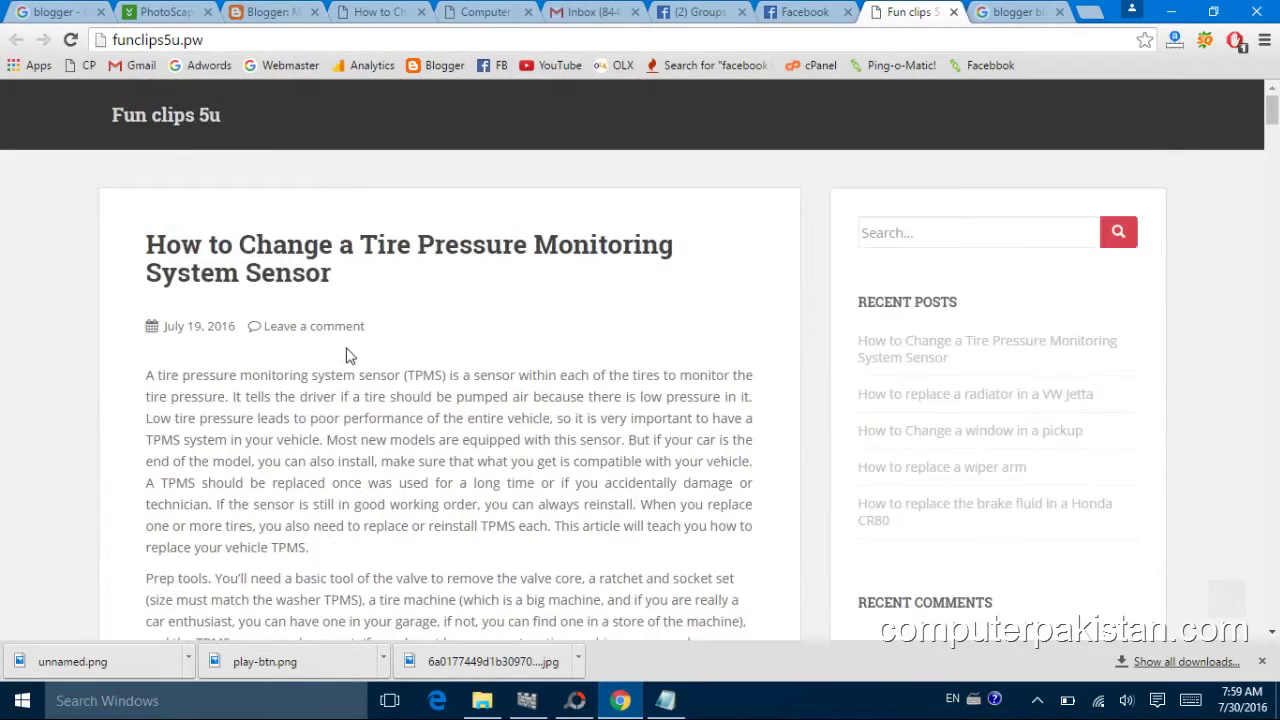
{"action": "scroll", "coordinate": [355, 290], "scroll_direction": "down", "scroll_amount": 2}
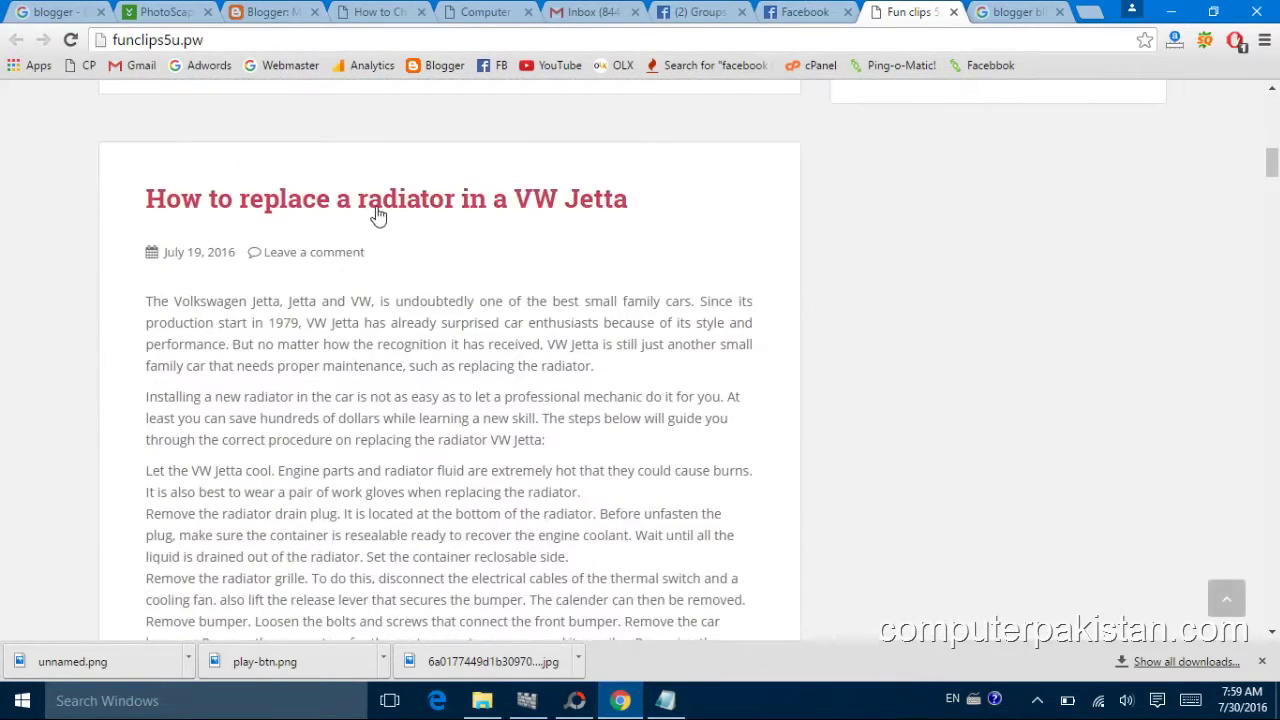
{"action": "right_click", "coordinate": [375, 207]}
{"action": "left_click", "coordinate": [415, 320]}
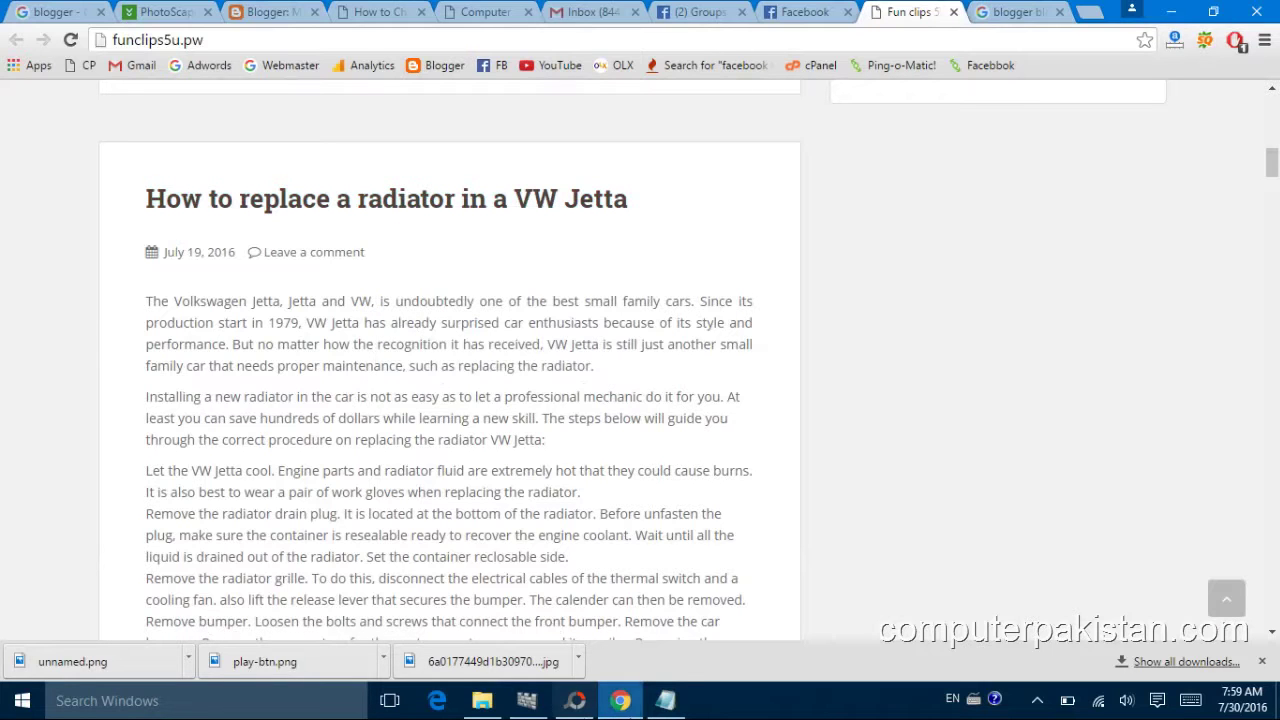
{"action": "left_click", "coordinate": [665, 700]}
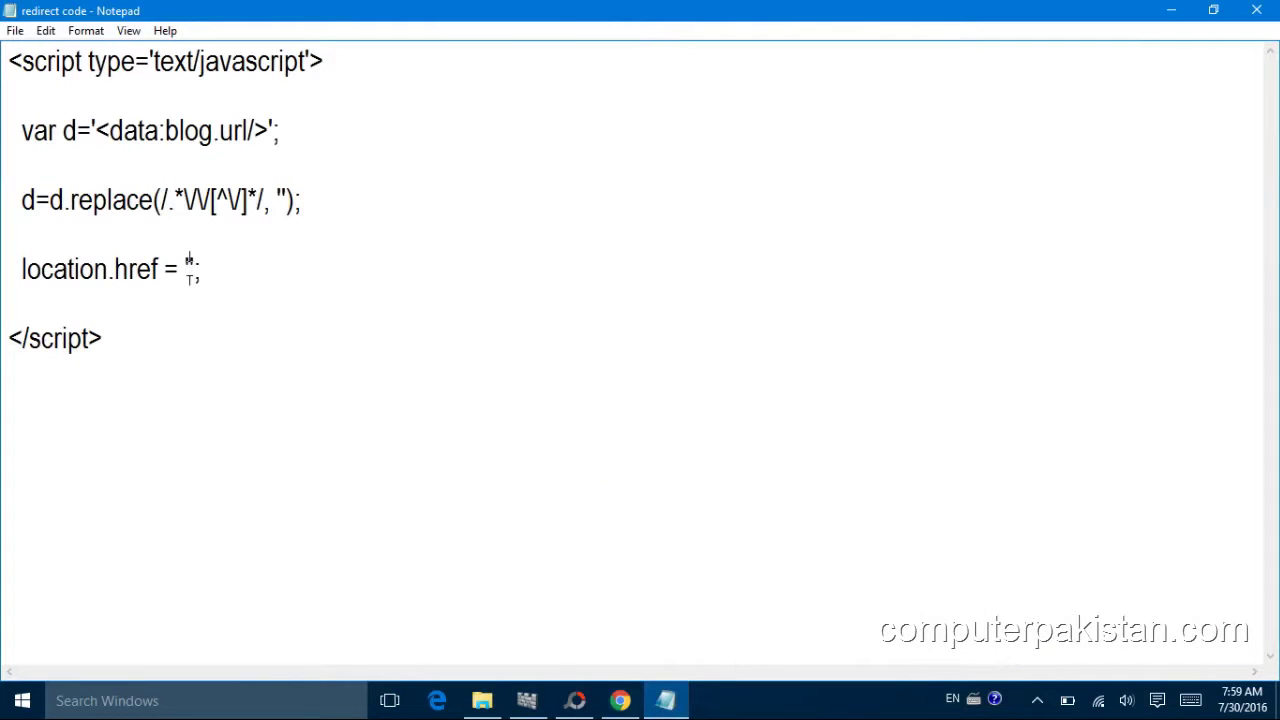
{"action": "key", "text": "ctrl+v"}
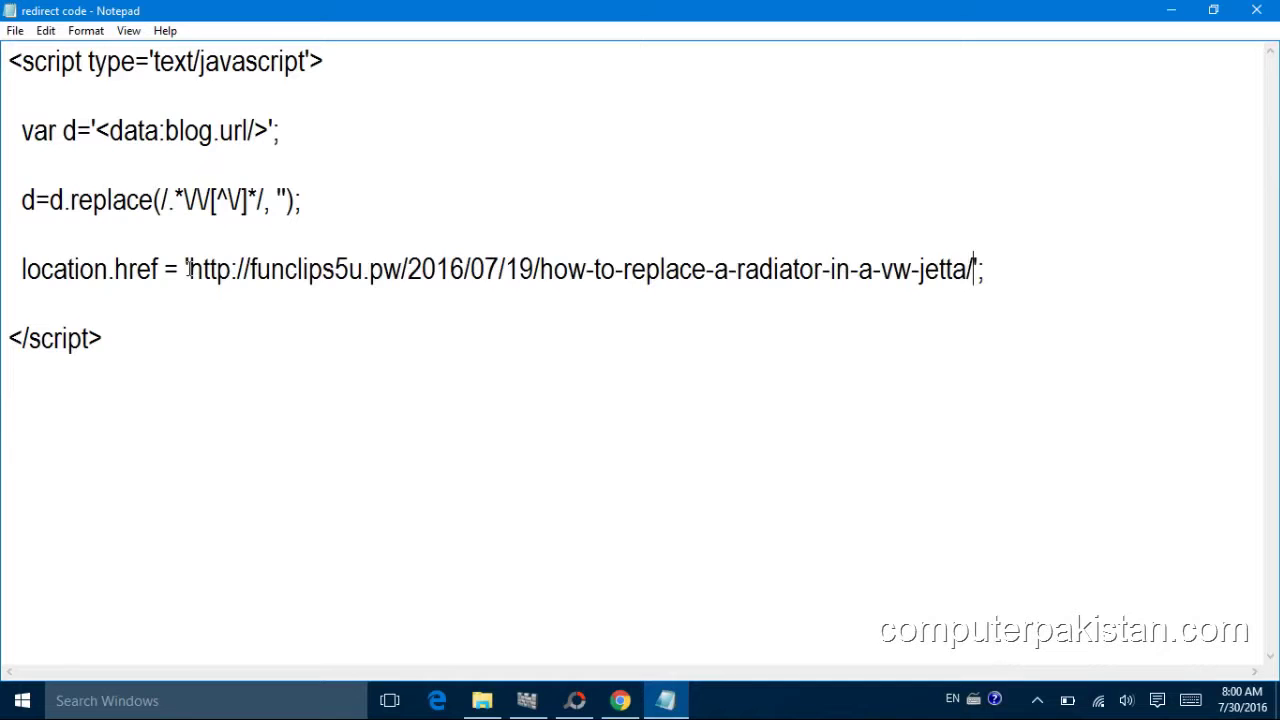
Copy the whole redirect script from Notepad and open Model Two's template HTML for editing in Blogger.
{"action": "left_click_drag", "start_coordinate": [103, 348], "coordinate": [7, 62]}
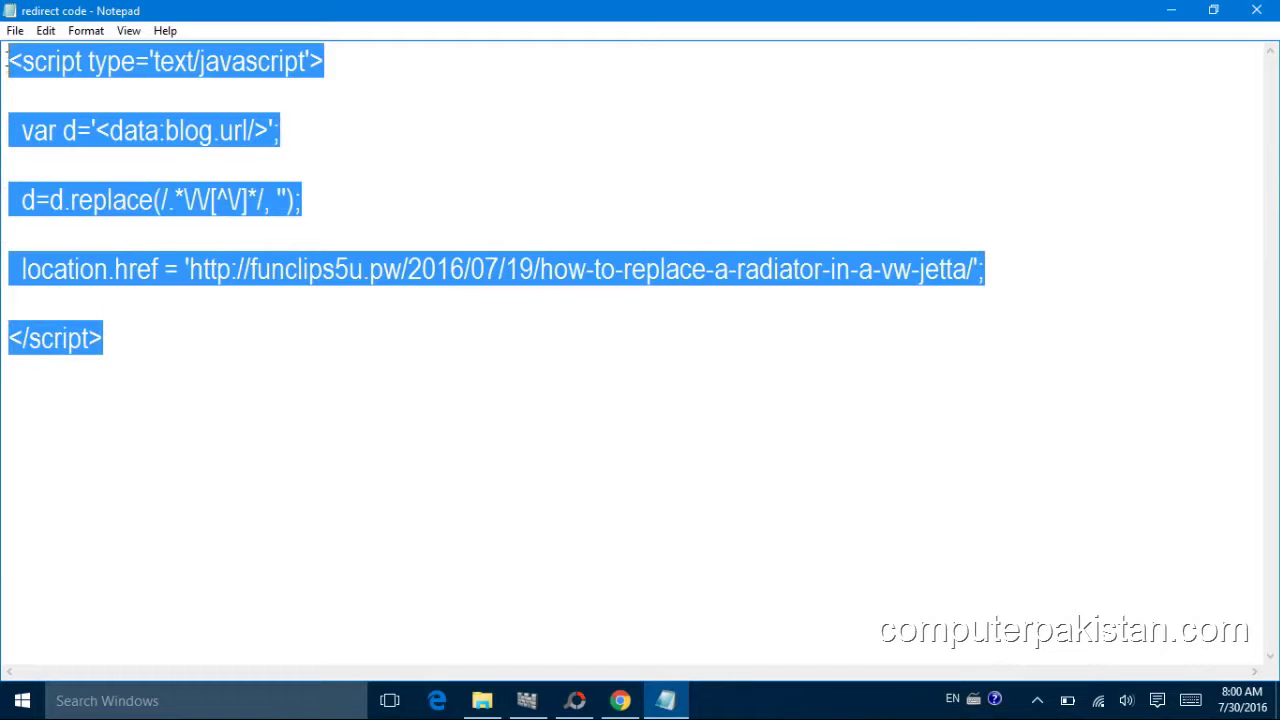
{"action": "left_click", "coordinate": [612, 700]}
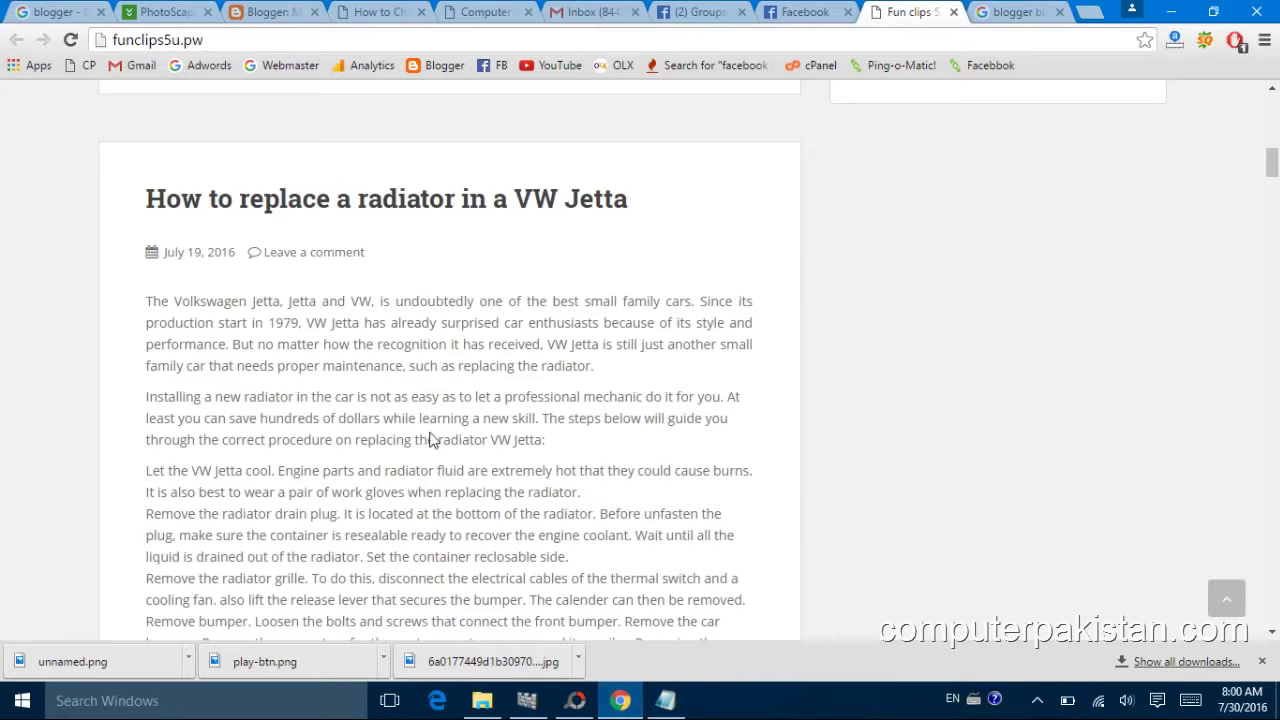
{"action": "left_click", "coordinate": [253, 14]}
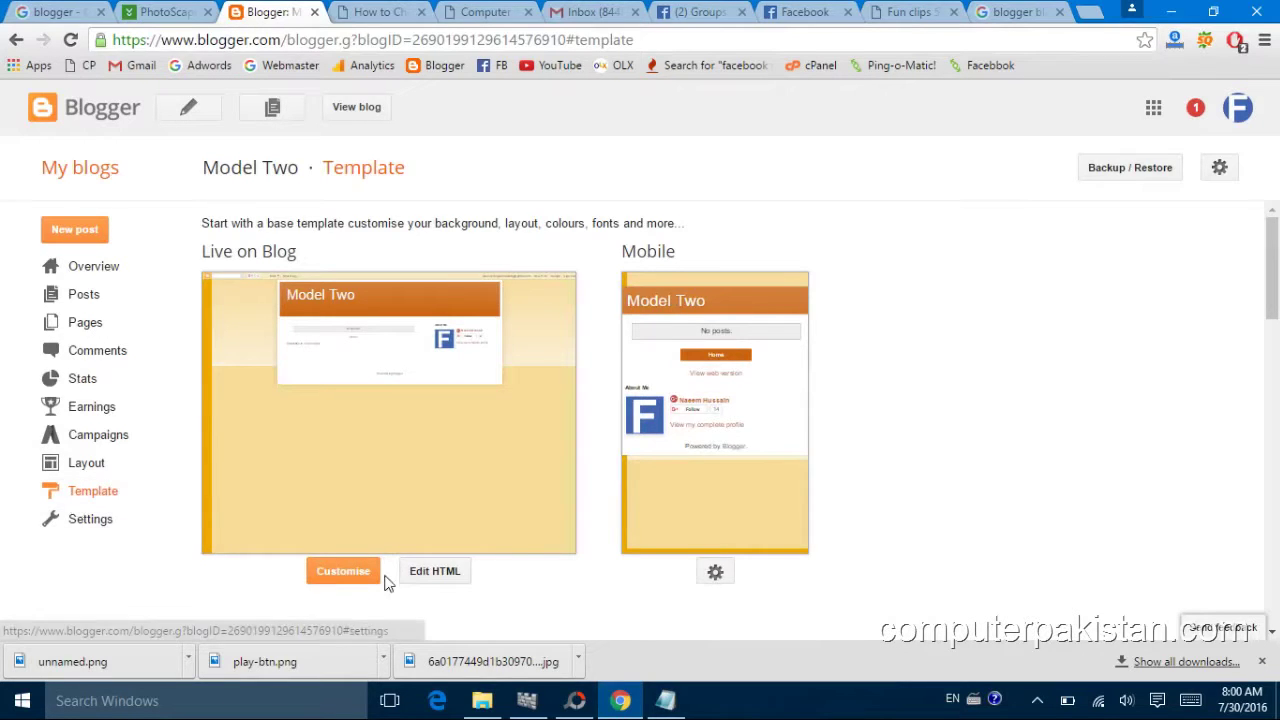
{"action": "left_click", "coordinate": [458, 571]}
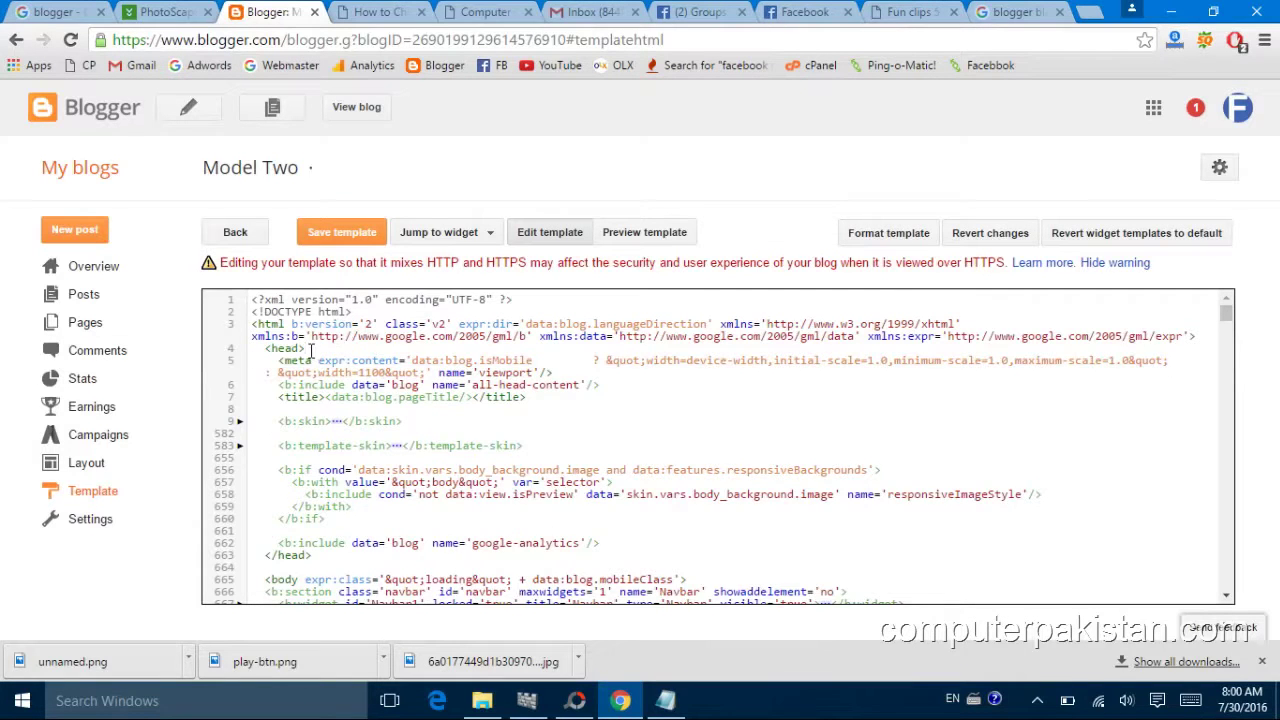
Insert the redirect script on blank lines below the <head> tag, save the template, and view the blog to test the redirect.
{"action": "left_click", "coordinate": [311, 350]}
{"action": "key", "text": "Return"}
{"action": "key", "text": "Return"}
{"action": "key", "text": "Return"}
{"action": "key", "text": "Return"}
{"action": "key", "text": "Return"}
{"action": "key", "text": "Return"}
{"action": "key", "text": "Return"}
{"action": "key", "text": "Return"}
{"action": "key", "text": "Return"}
{"action": "key", "text": "Return"}
{"action": "key", "text": "Return"}
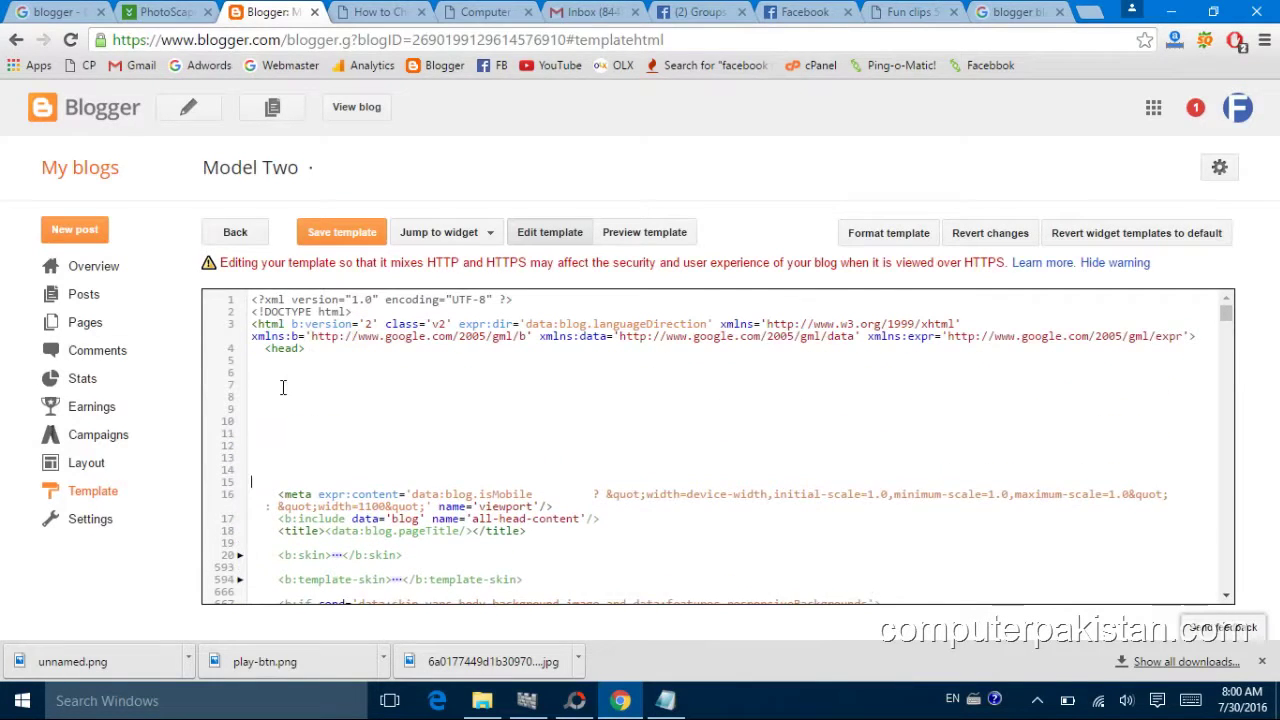
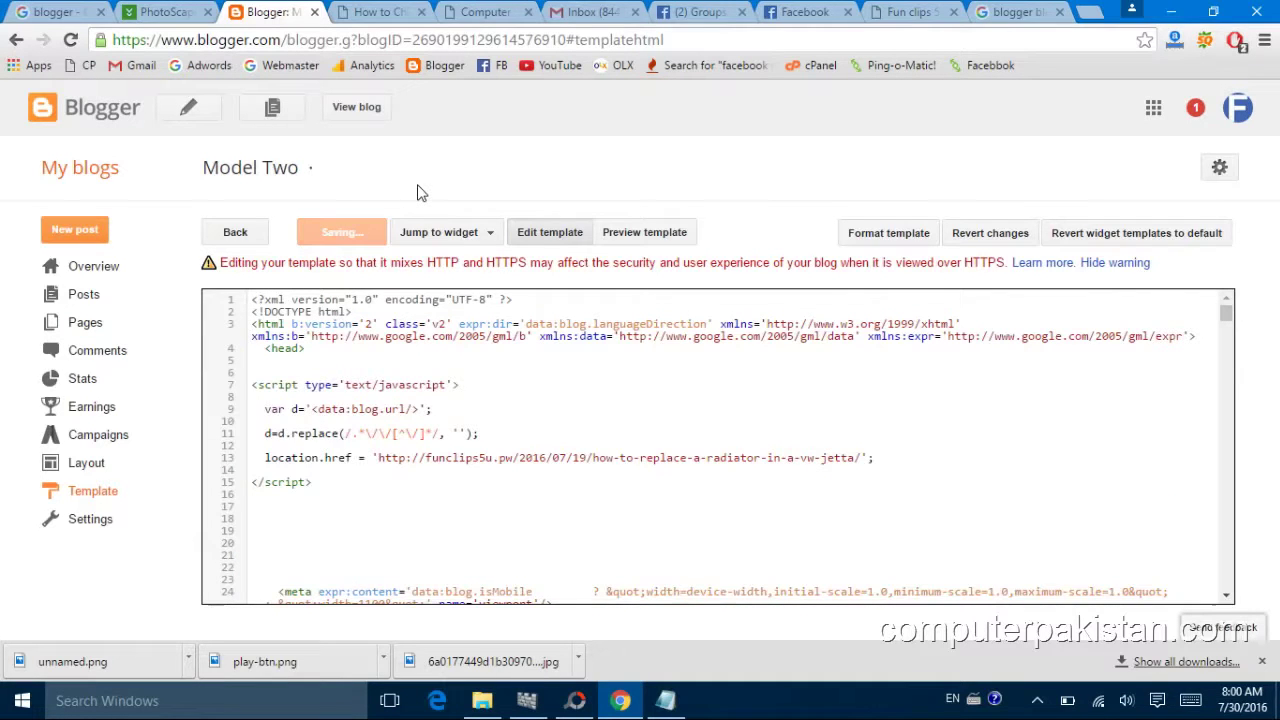
{"action": "left_click", "coordinate": [358, 108]}
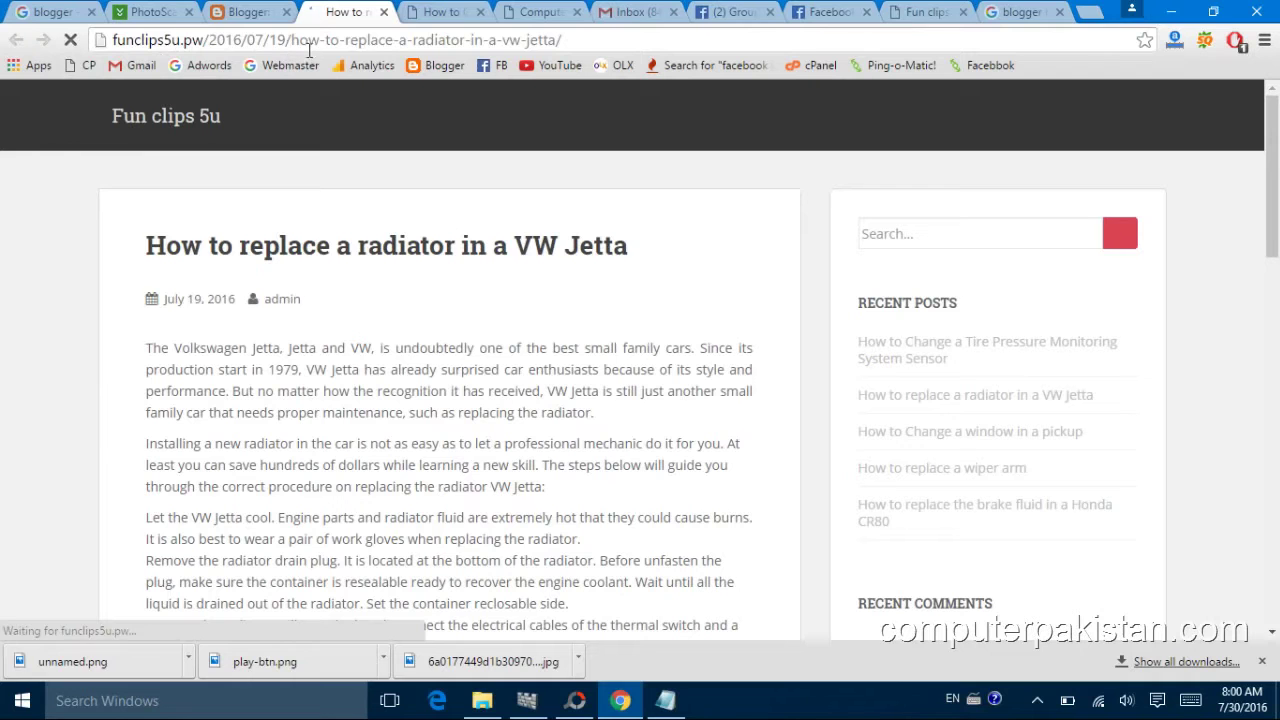
Return to Blogger and start a new Model Two post titled "Test my new Blog models".
{"action": "left_click", "coordinate": [246, 12]}
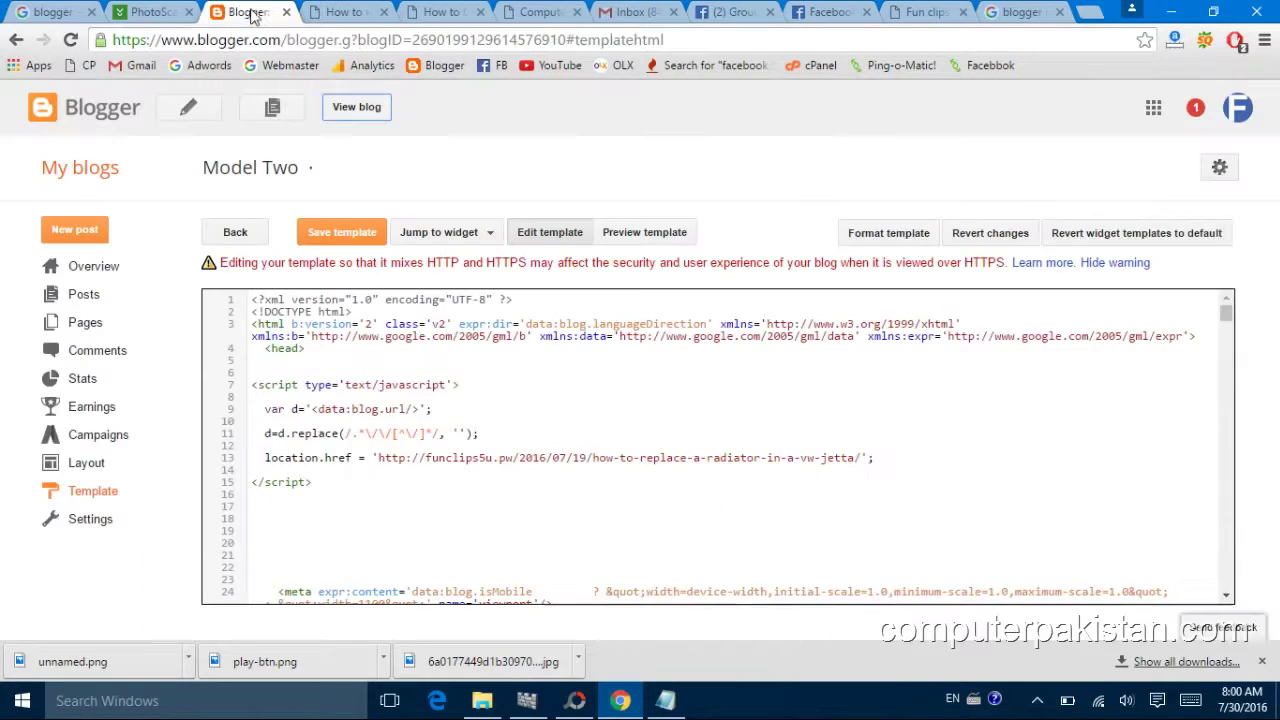
{"action": "left_click", "coordinate": [78, 237]}
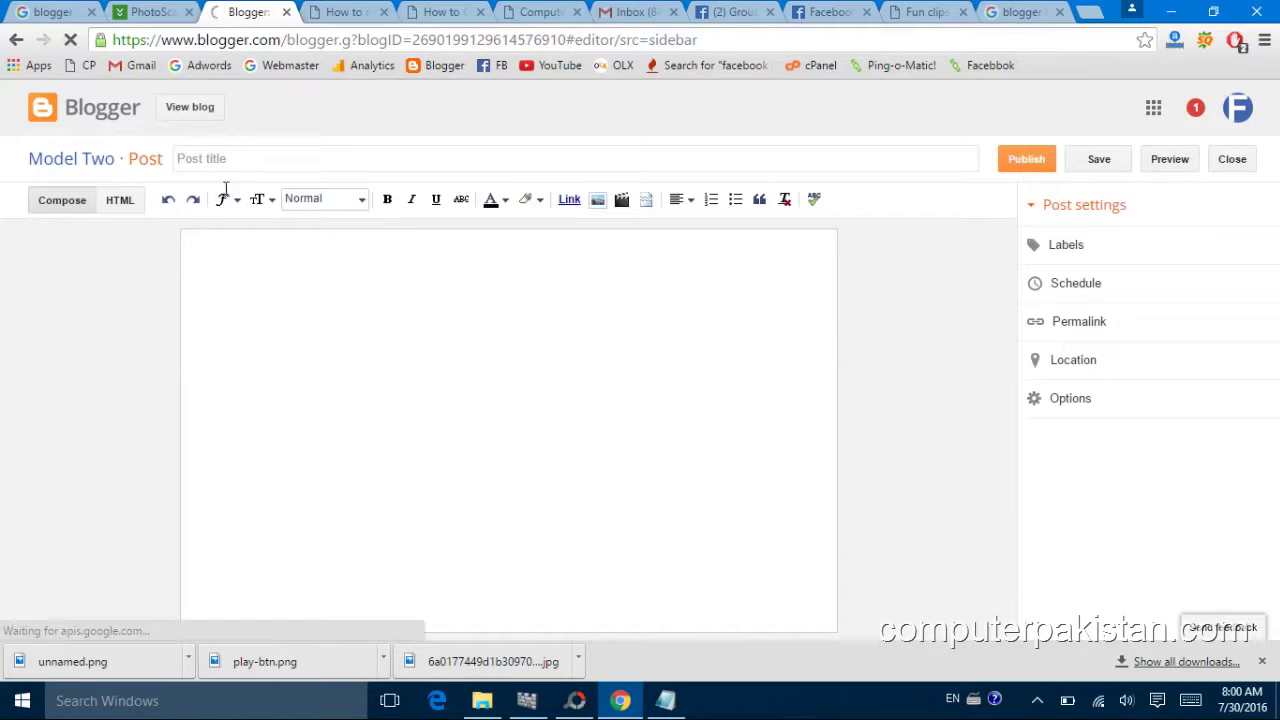
{"action": "left_click", "coordinate": [220, 160]}
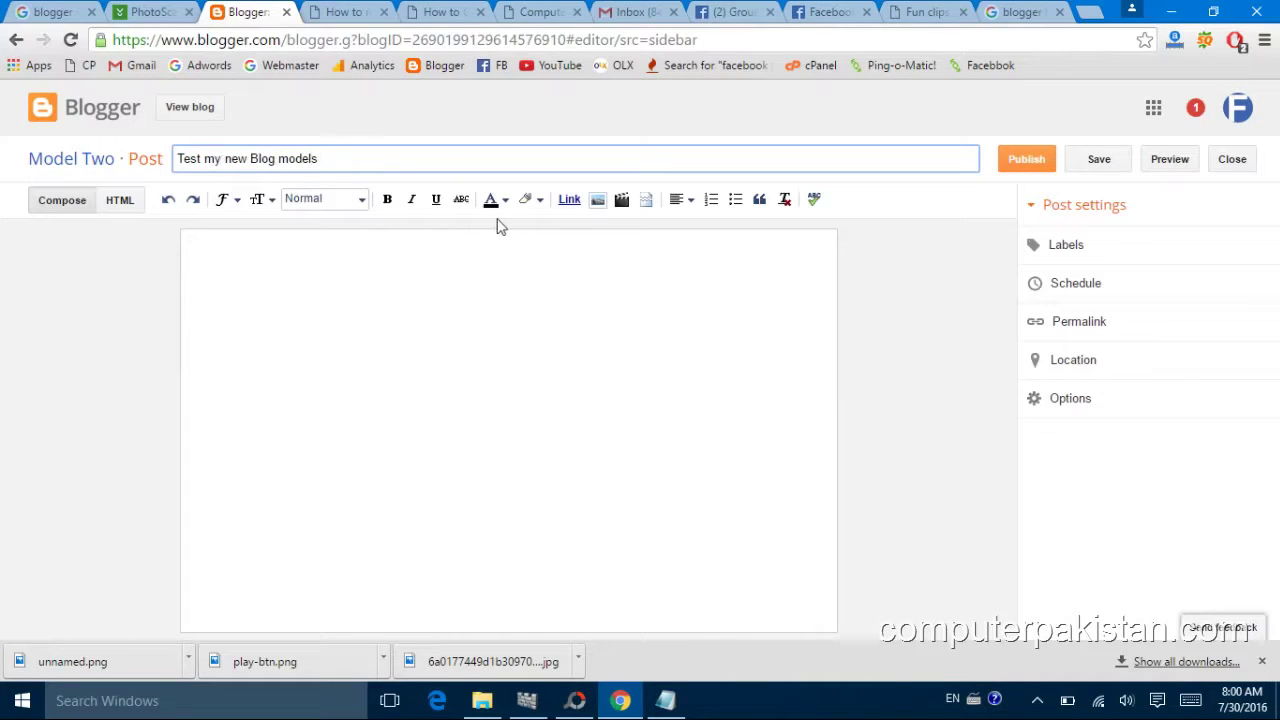
Upload the play-button image testgggg from the Desktop and add it to the post body.
{"action": "left_click", "coordinate": [596, 206]}
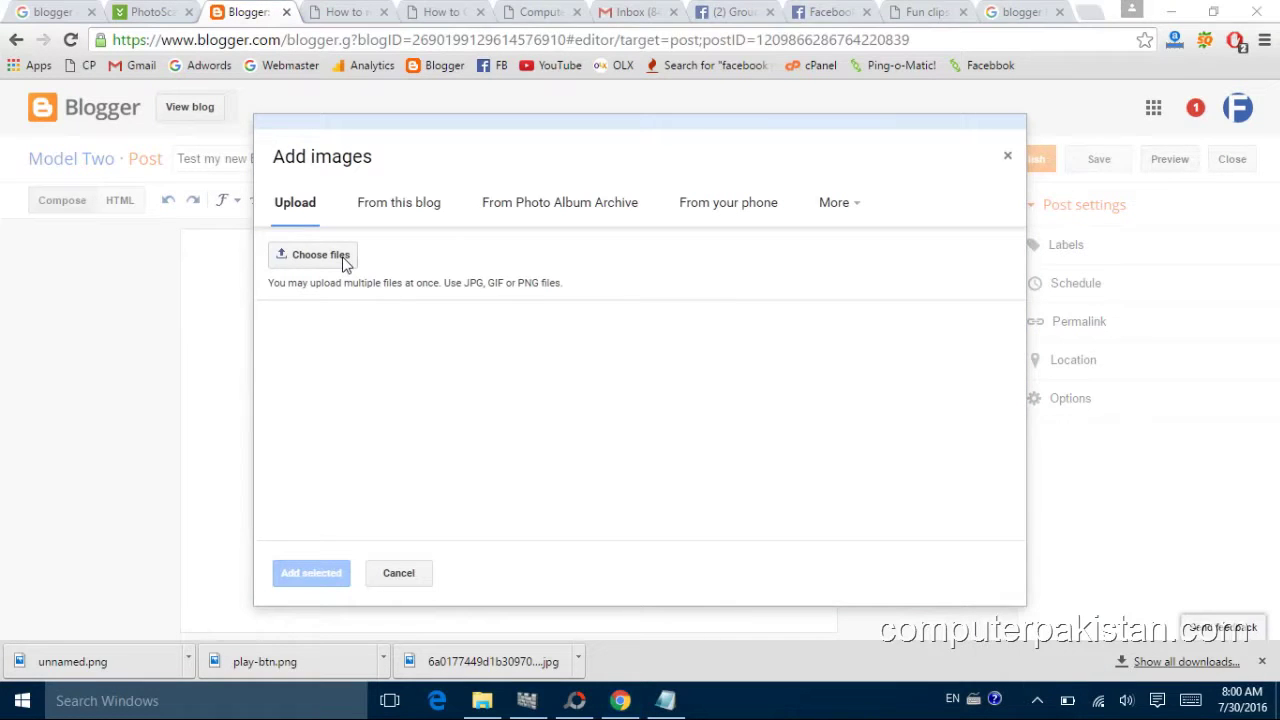
{"action": "left_click", "coordinate": [345, 262]}
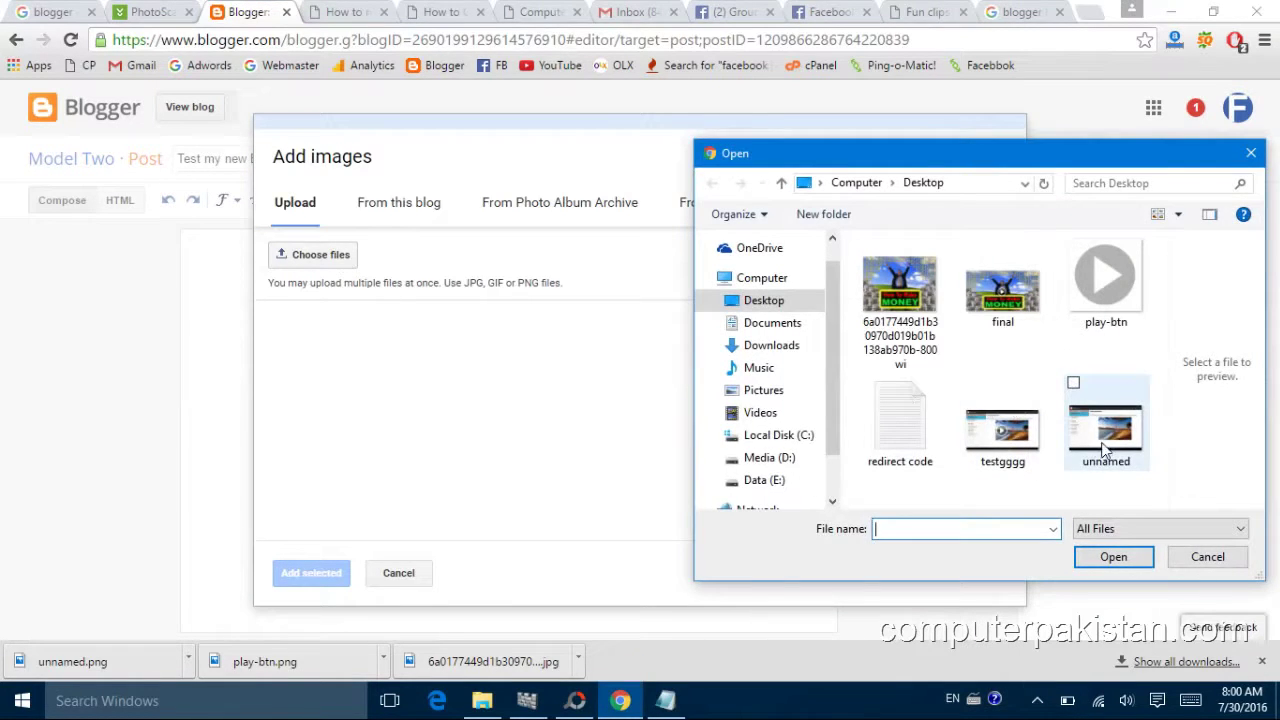
{"action": "left_click", "coordinate": [1002, 432]}
{"action": "left_click", "coordinate": [1100, 558]}
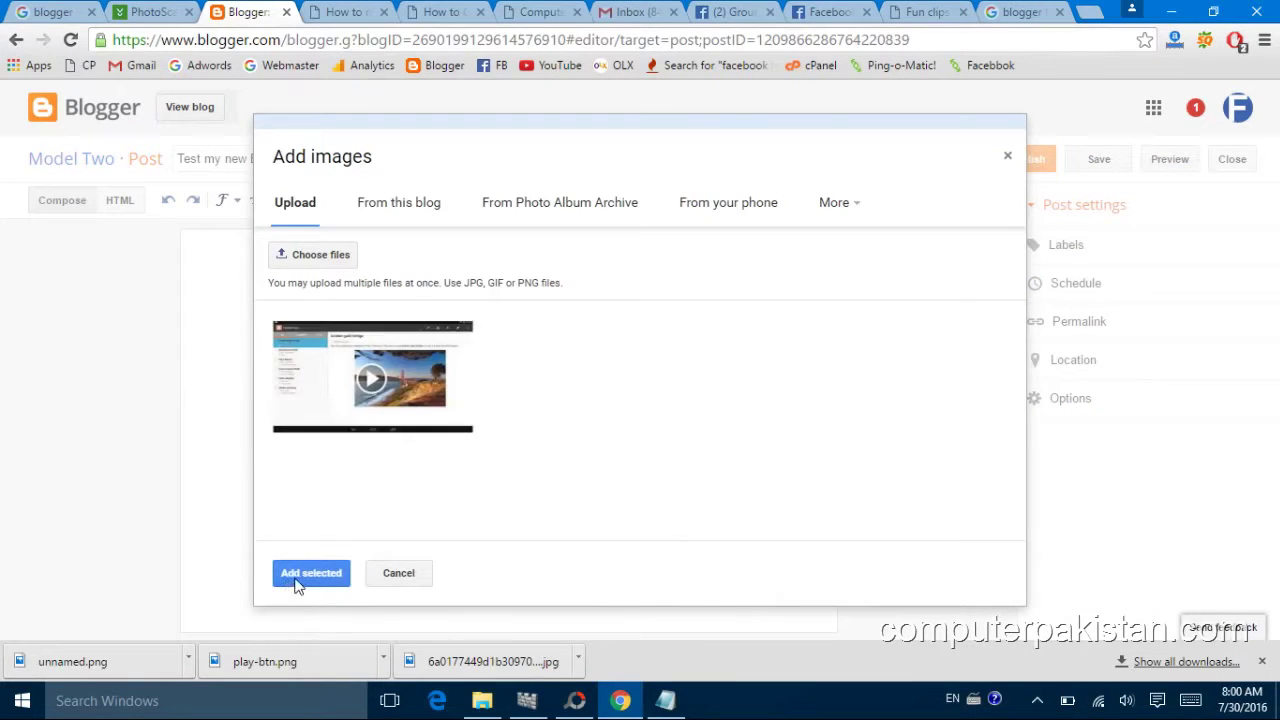
{"action": "left_click", "coordinate": [296, 585]}
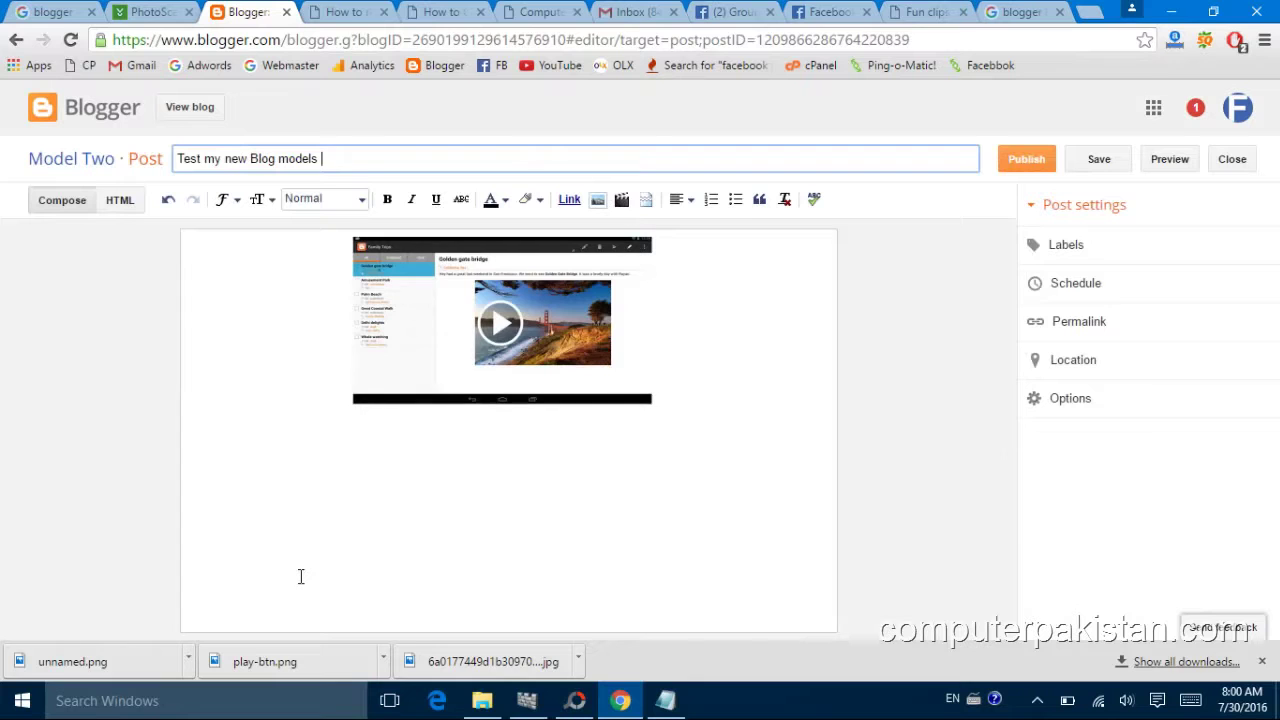
Set the post image's size to X-Large, then publish the post without sharing it on Google+.
{"action": "left_click", "coordinate": [530, 327]}
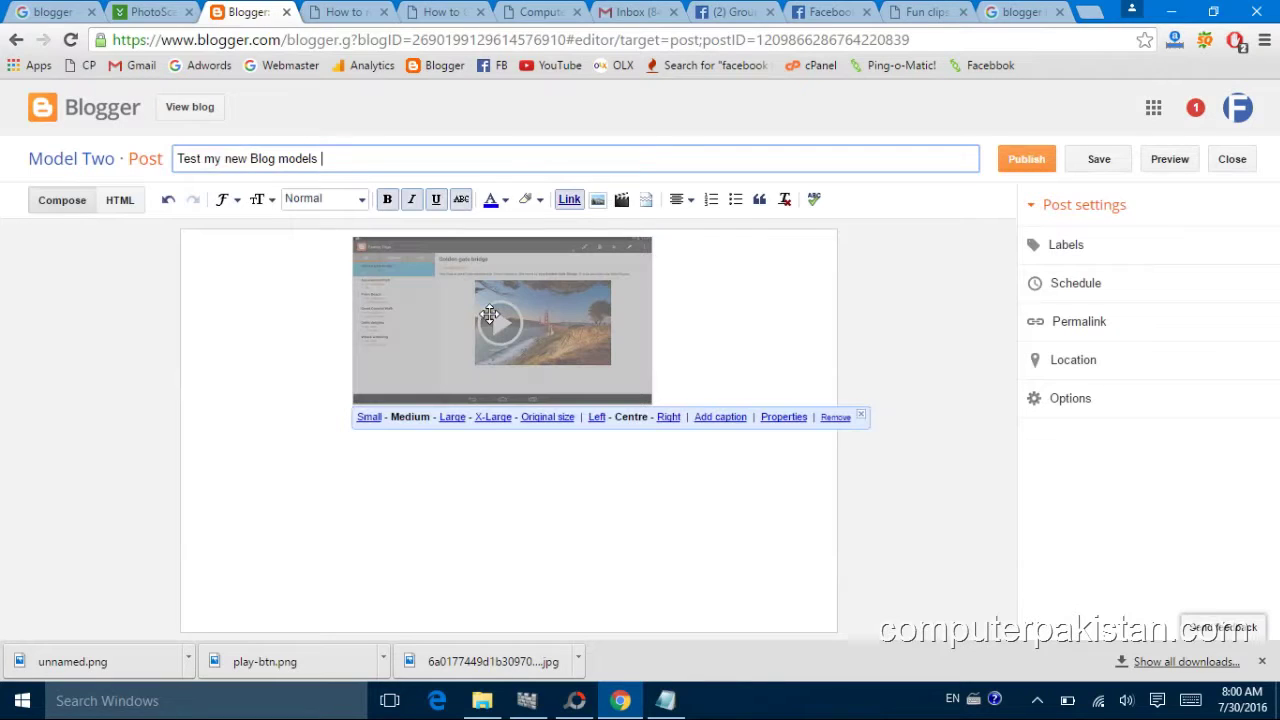
{"action": "left_click", "coordinate": [485, 415]}
{"action": "left_click", "coordinate": [1020, 165]}
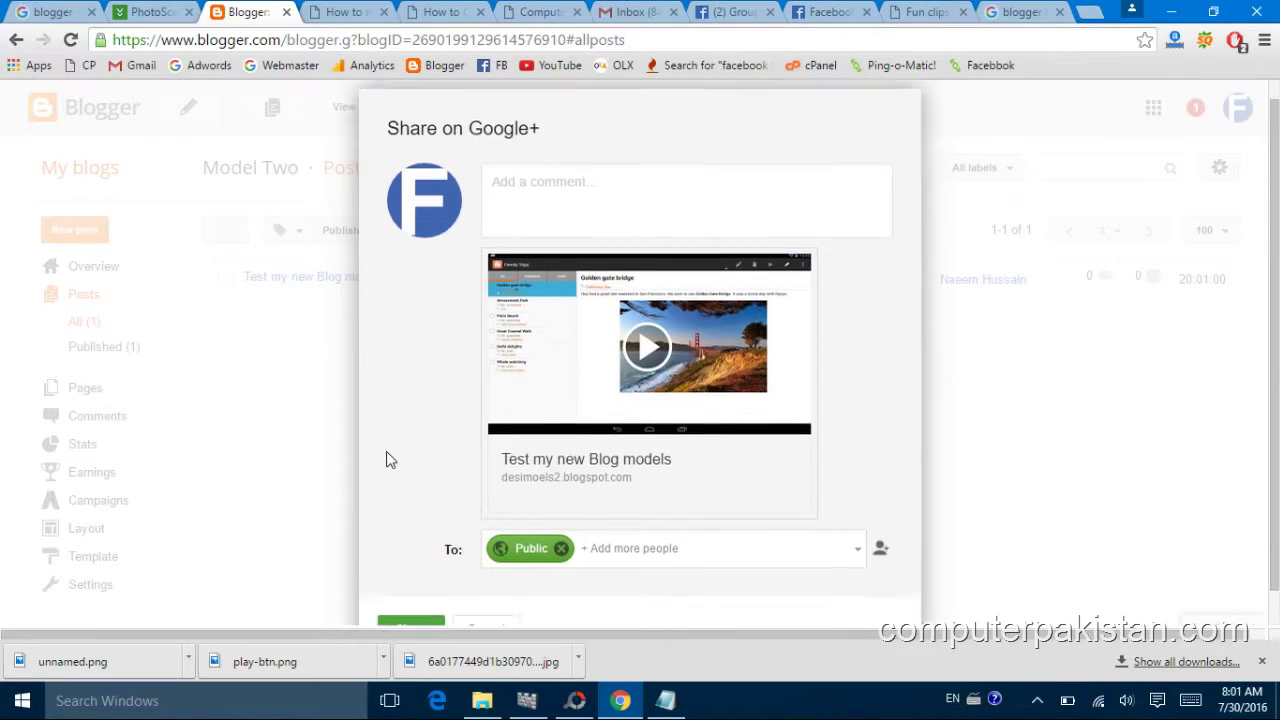
{"action": "left_click", "coordinate": [484, 593]}
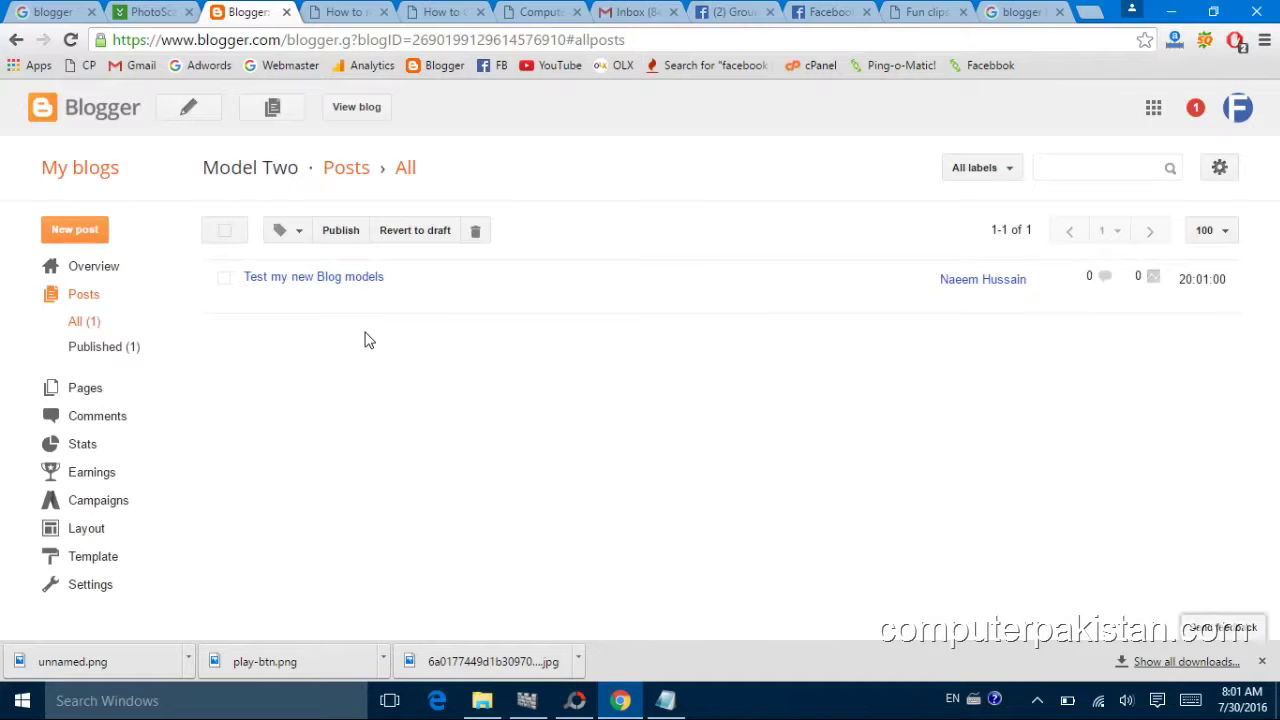
Copy the address of the "Test my new Blog models" post and paste it into a new Facebook status.
{"action": "right_click", "coordinate": [280, 298]}
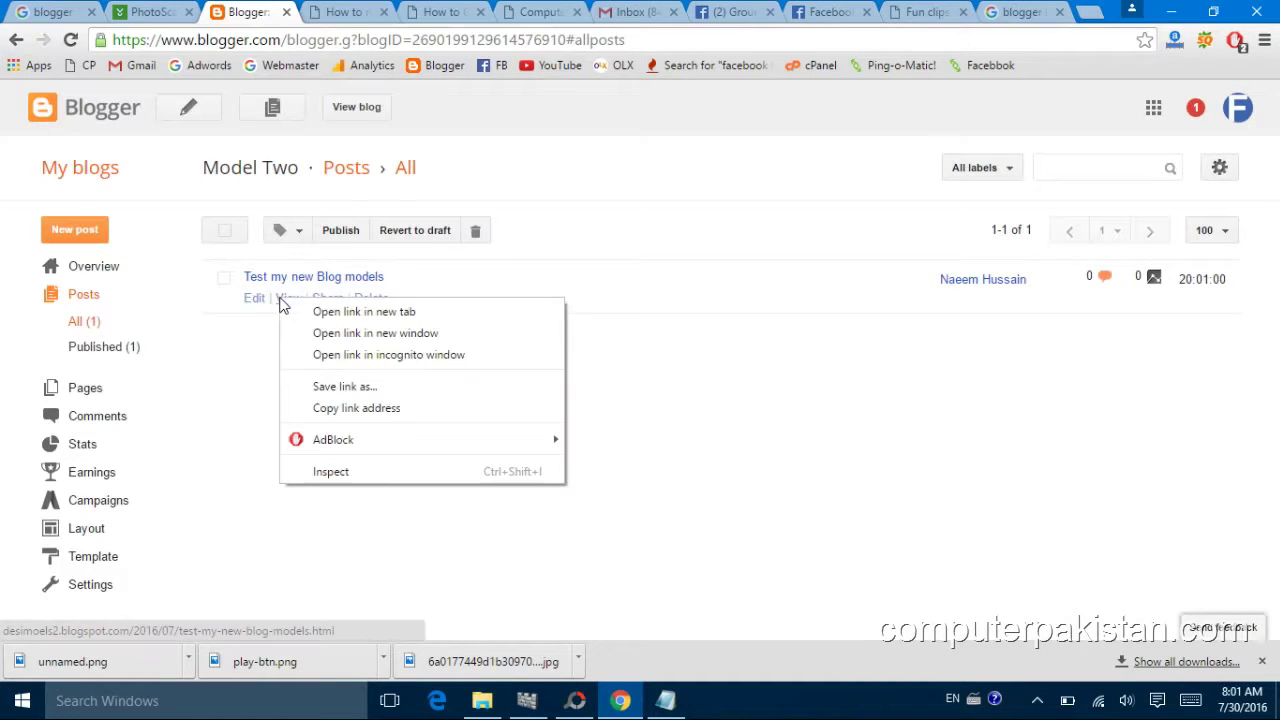
{"action": "left_click", "coordinate": [340, 408]}
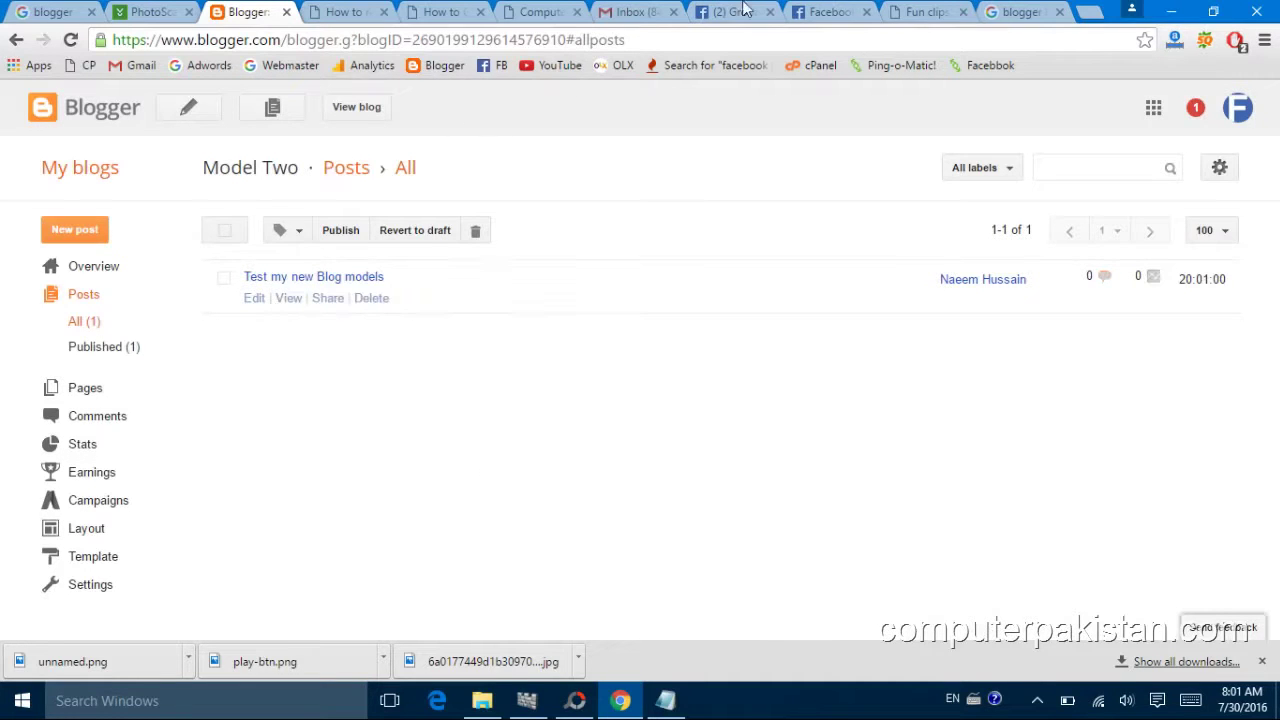
{"action": "left_click", "coordinate": [838, 12]}
{"action": "left_click", "coordinate": [335, 198]}
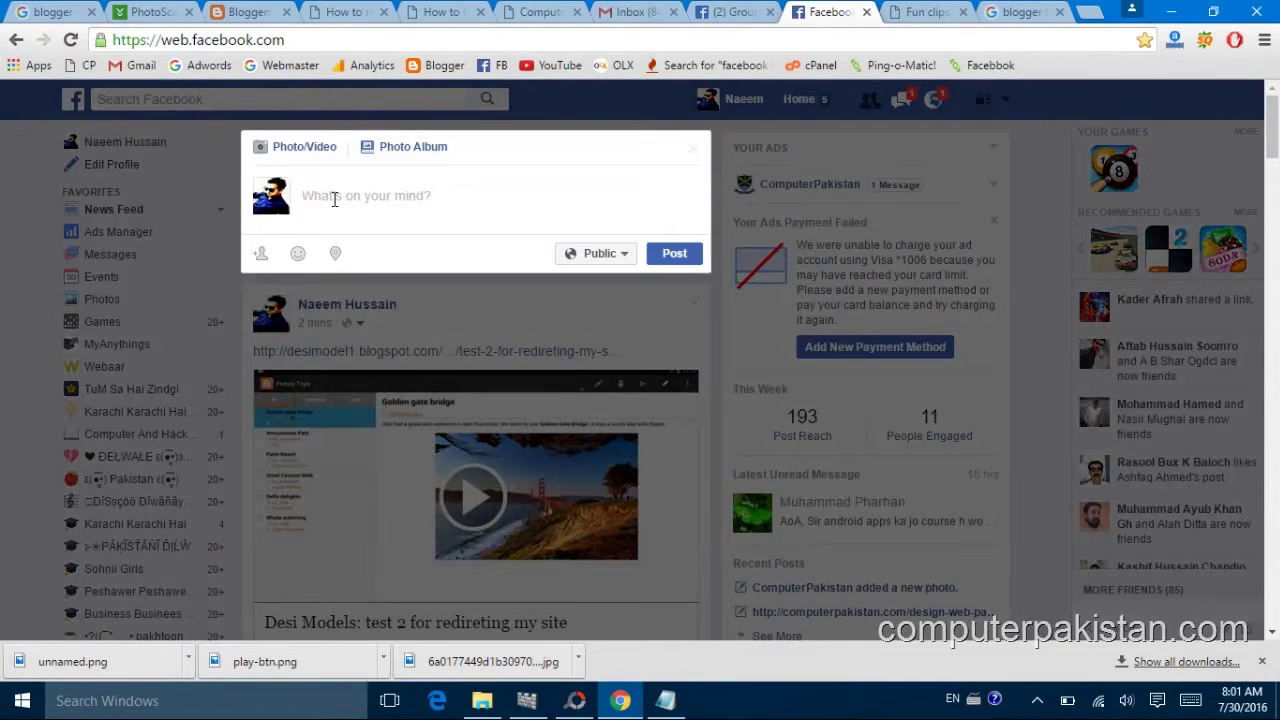
{"action": "key", "text": "ctrl+v"}
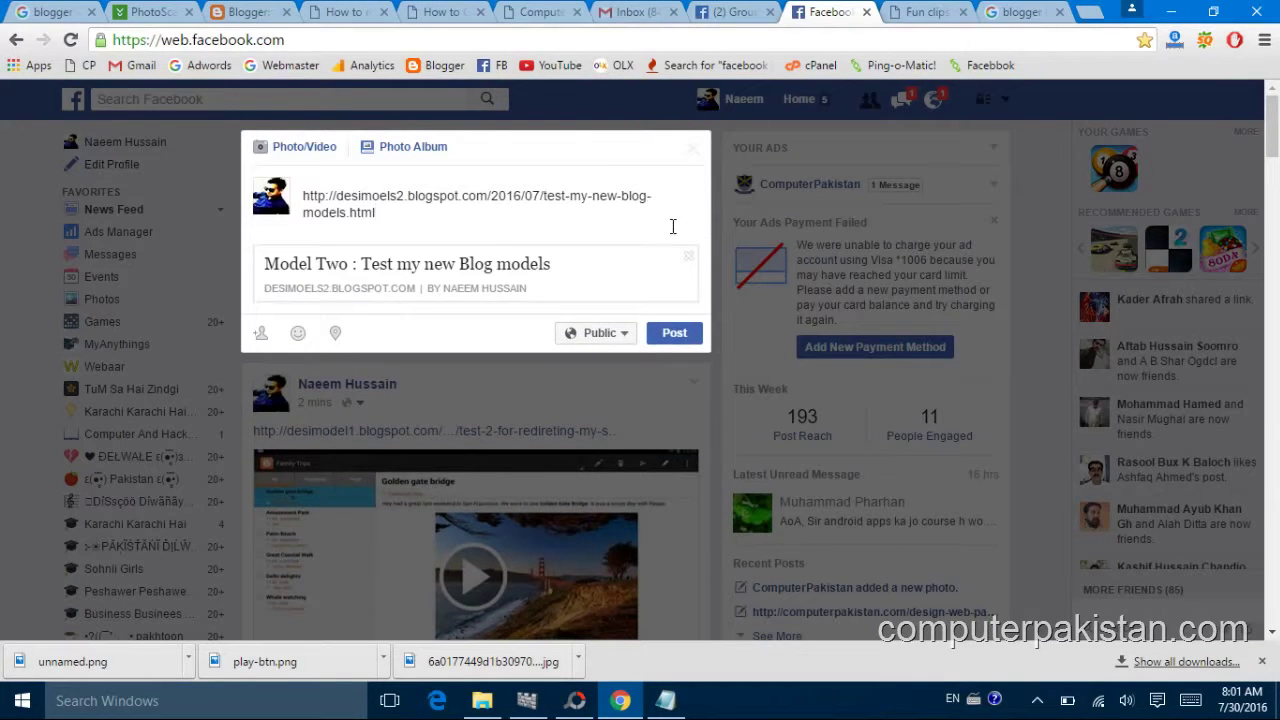
Try to refresh the Facebook status's link preview by removing it and pasting the Model Two post address again.
{"action": "left_click", "coordinate": [693, 158]}
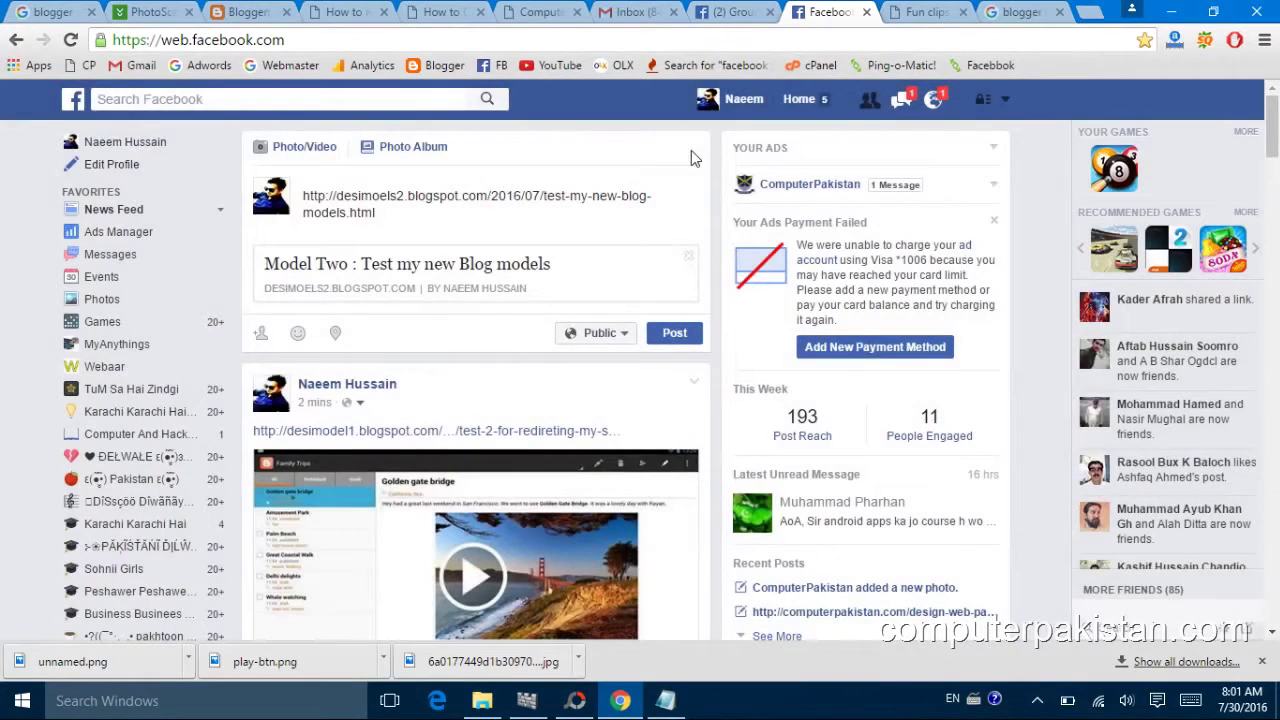
{"action": "left_click", "coordinate": [687, 259]}
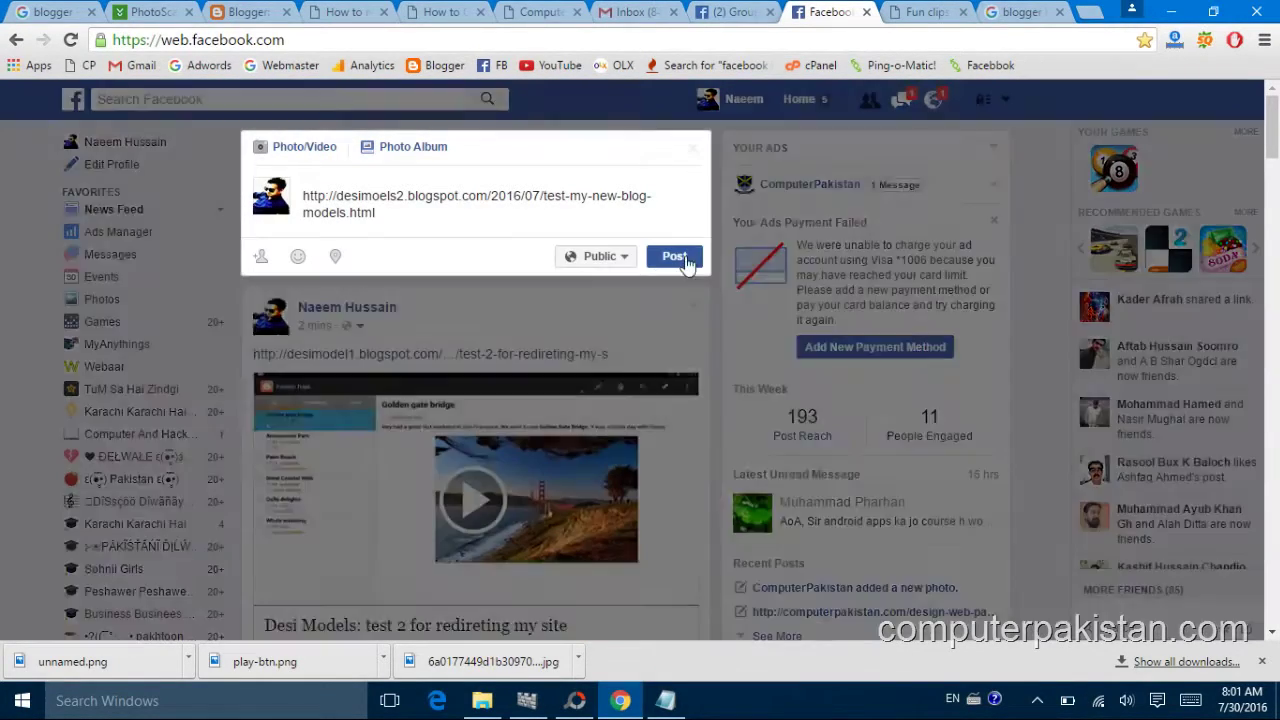
{"action": "left_click_drag", "start_coordinate": [376, 213], "coordinate": [312, 195]}
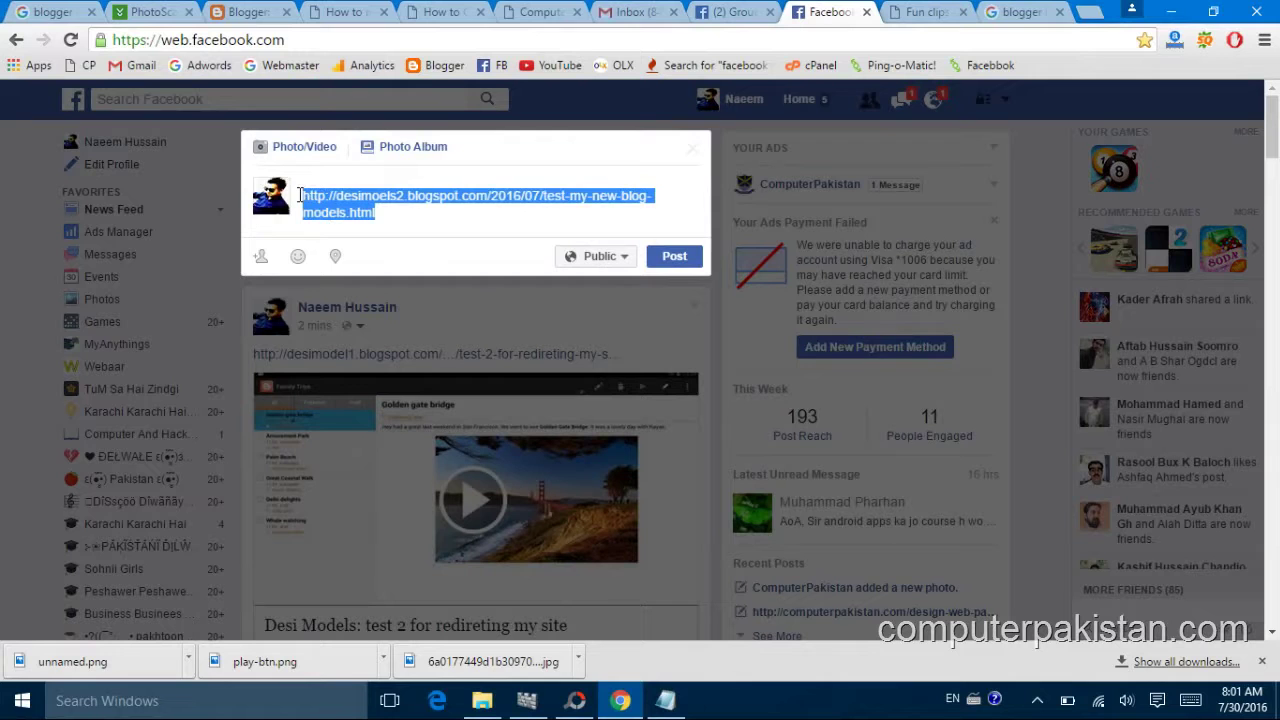
{"action": "key", "text": "ctrl+v"}
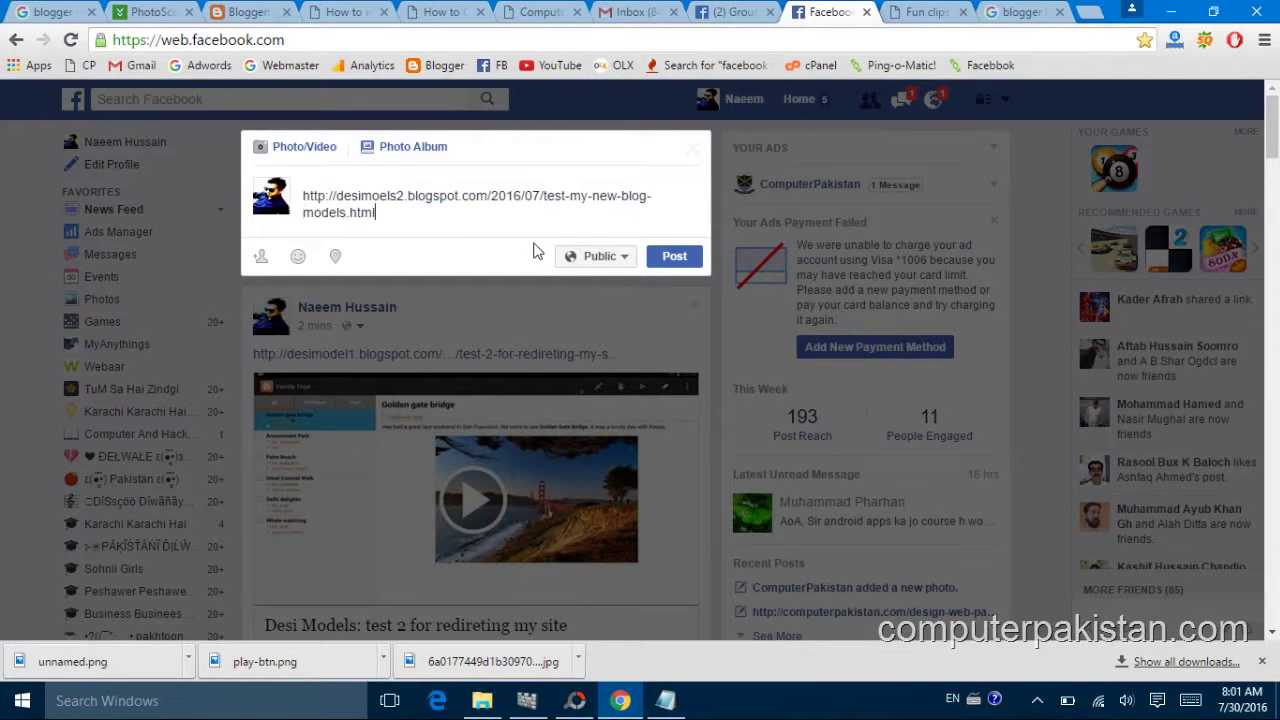
{"action": "left_click", "coordinate": [697, 155]}
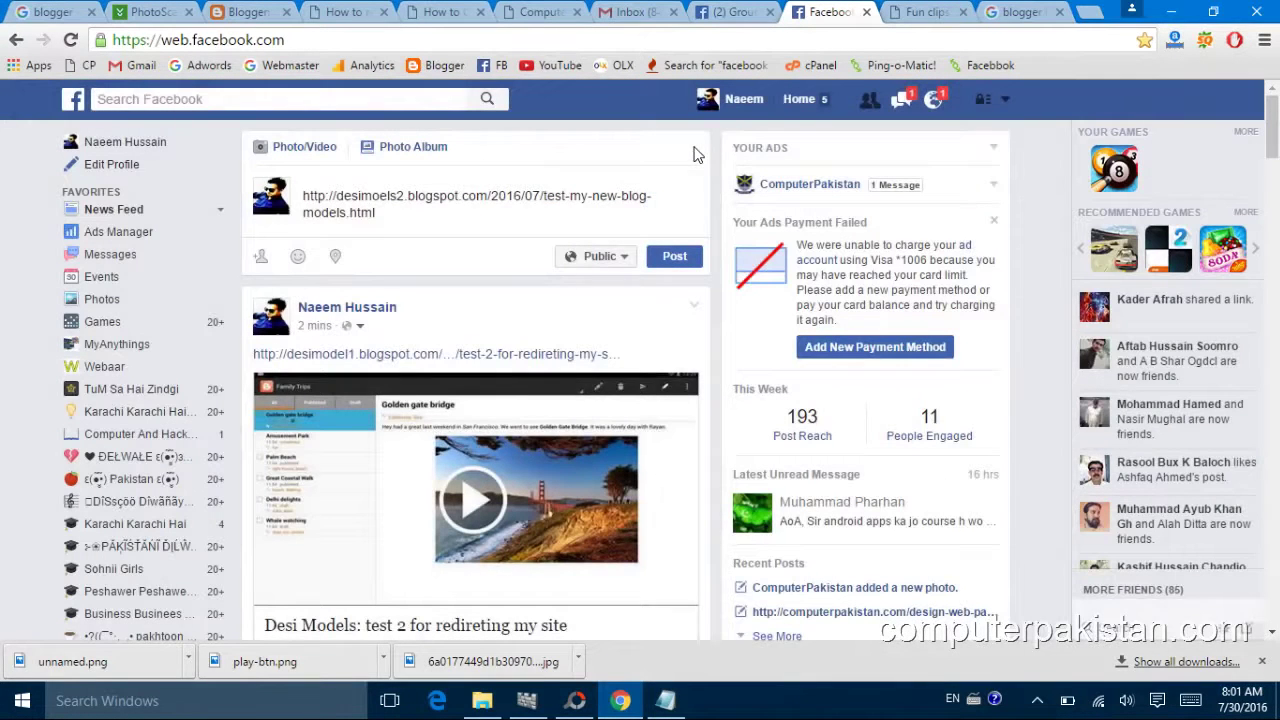
Discard the unfinished status and publicly share the "Test my new Blog models" link with its play-button thumbnail from the profile timeline.
{"action": "left_click", "coordinate": [786, 100]}
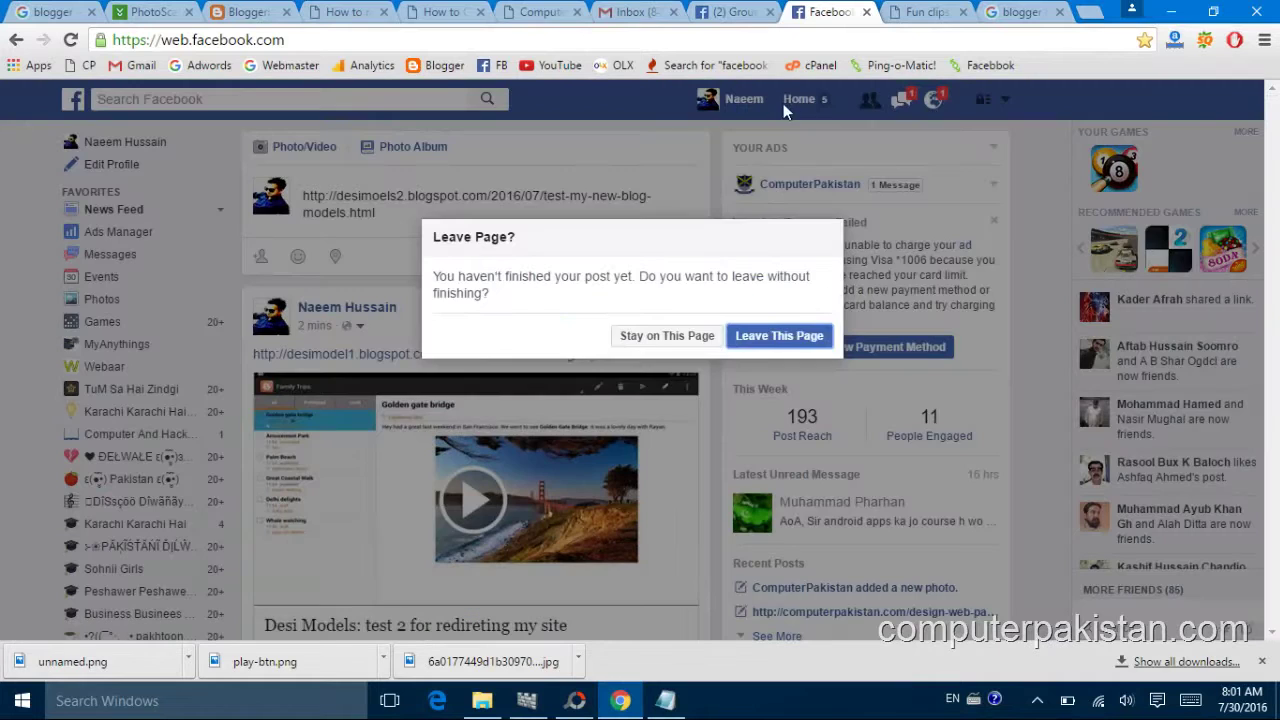
{"action": "left_click", "coordinate": [737, 342]}
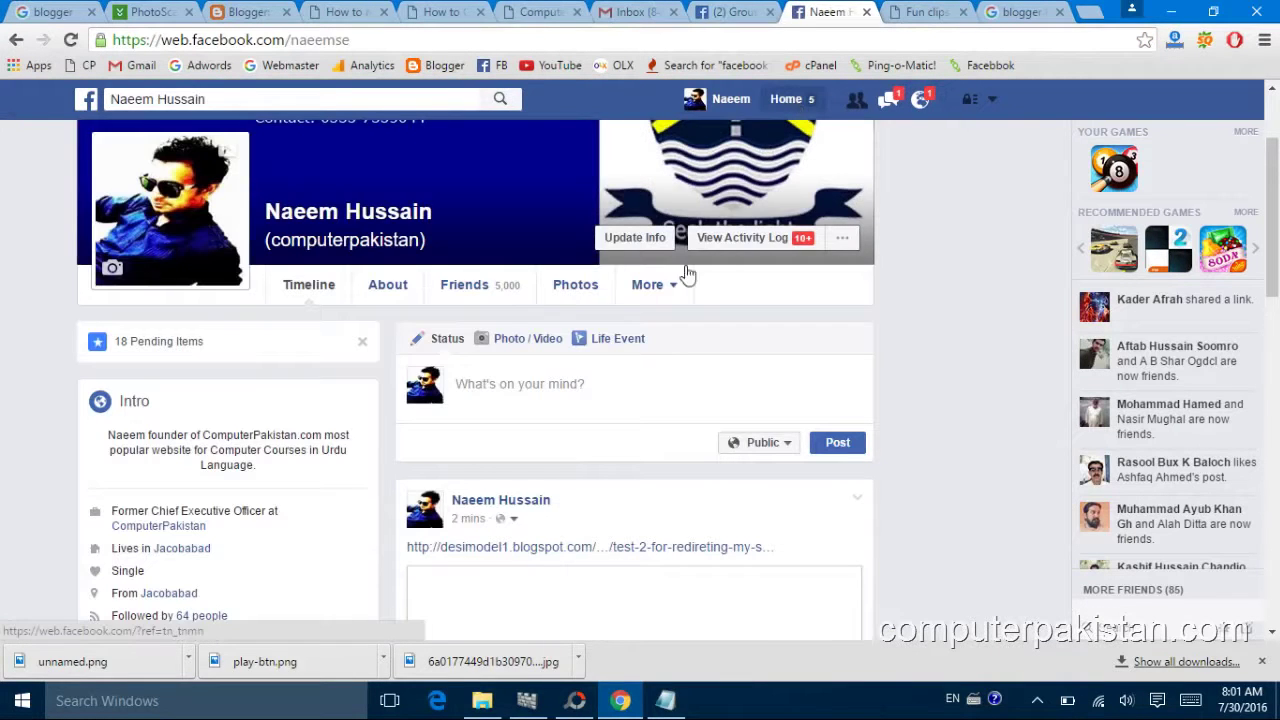
{"action": "left_click", "coordinate": [526, 377]}
{"action": "key", "text": "ctrl+v"}
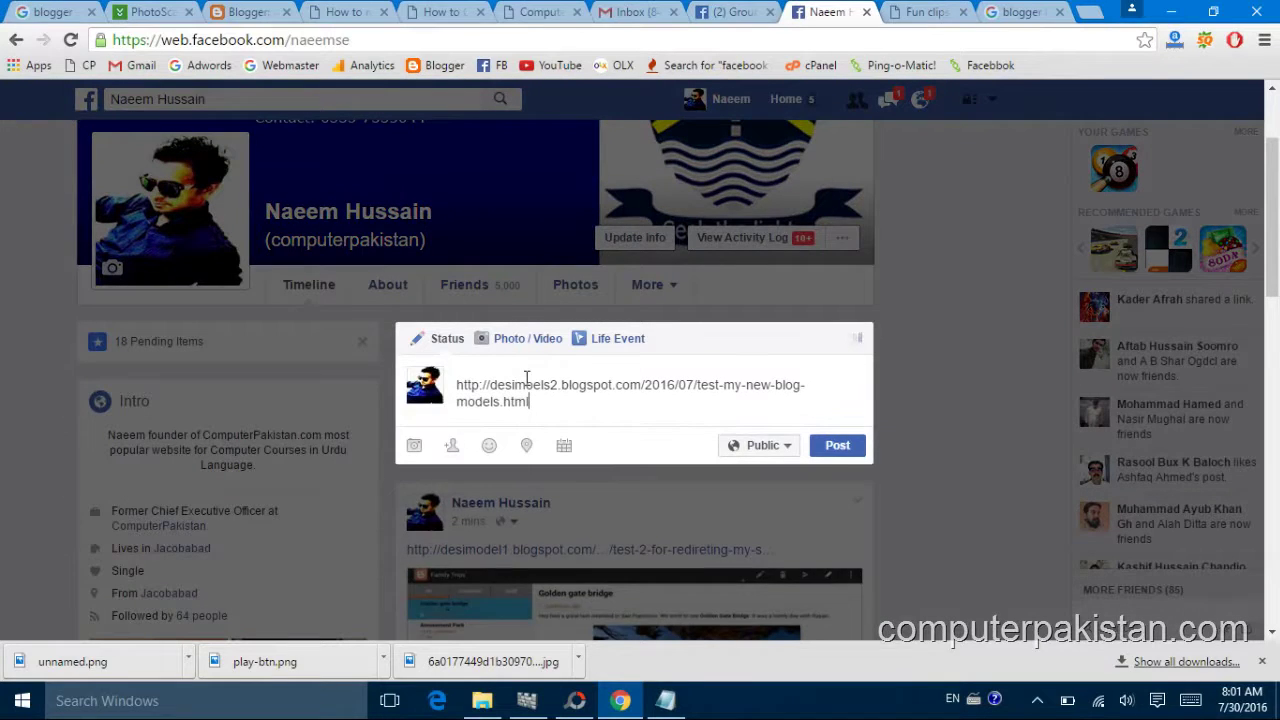
{"action": "scroll", "coordinate": [623, 443], "scroll_direction": "down", "scroll_amount": 3}
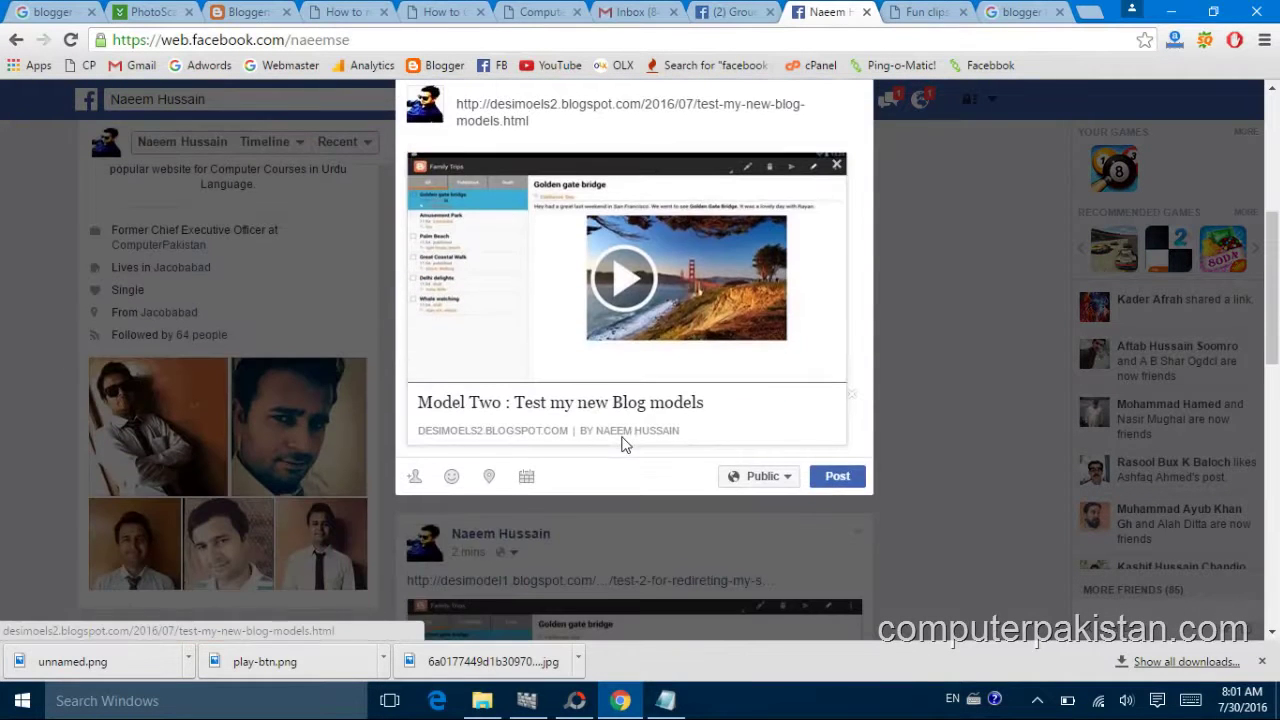
{"action": "left_click", "coordinate": [838, 477]}
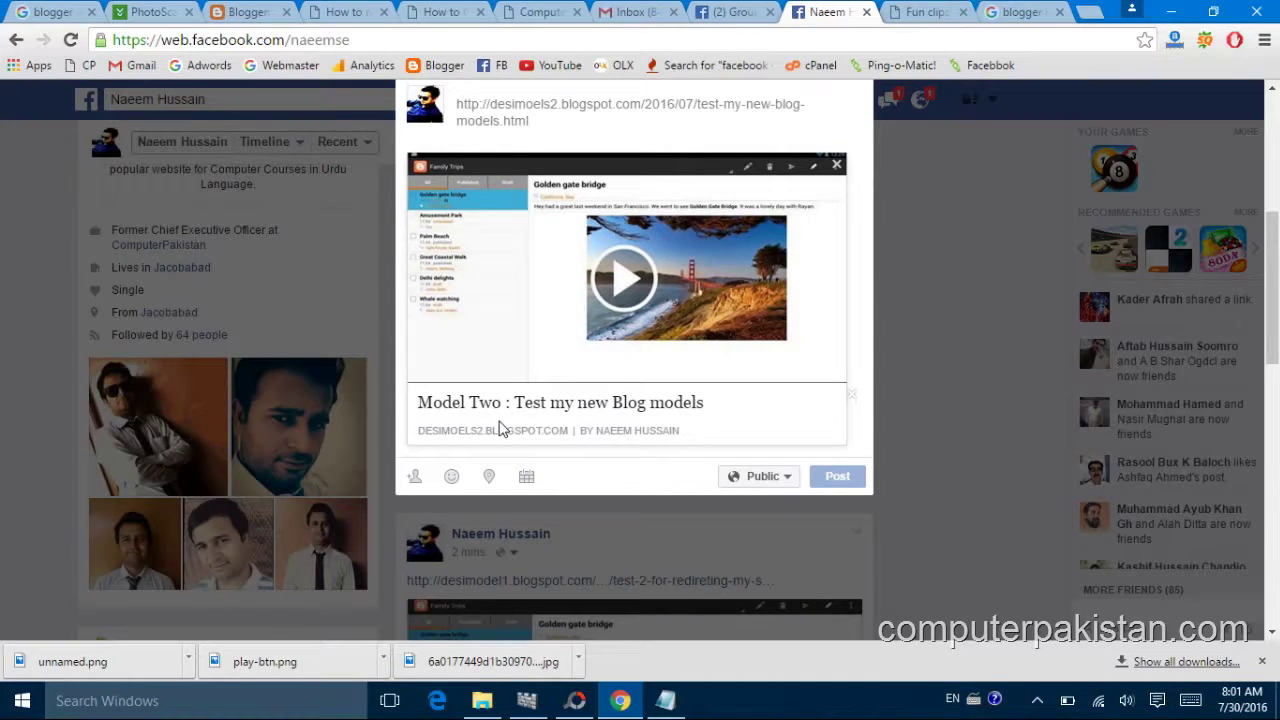
Test the redirect by opening the shared Model Two post from the timeline, and close the article it leads to.
{"action": "scroll", "coordinate": [600, 450], "scroll_direction": "down", "scroll_amount": 5}
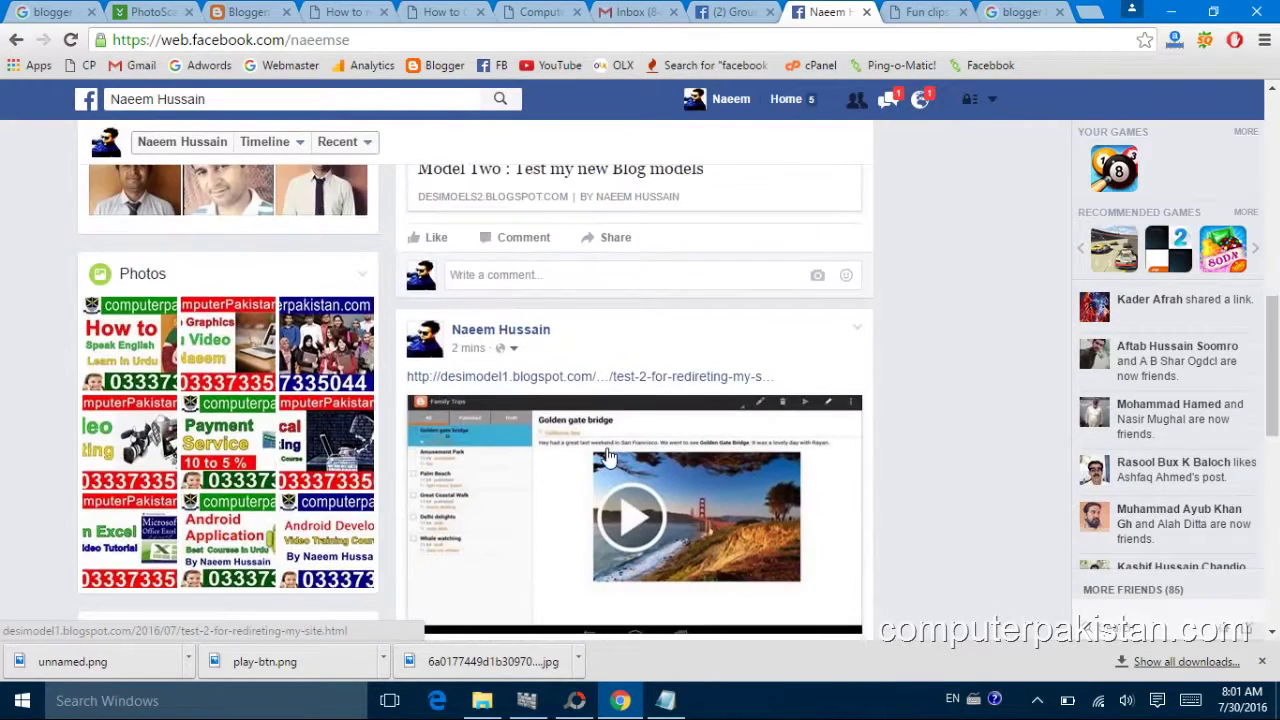
{"action": "scroll", "coordinate": [607, 456], "scroll_direction": "up", "scroll_amount": 1}
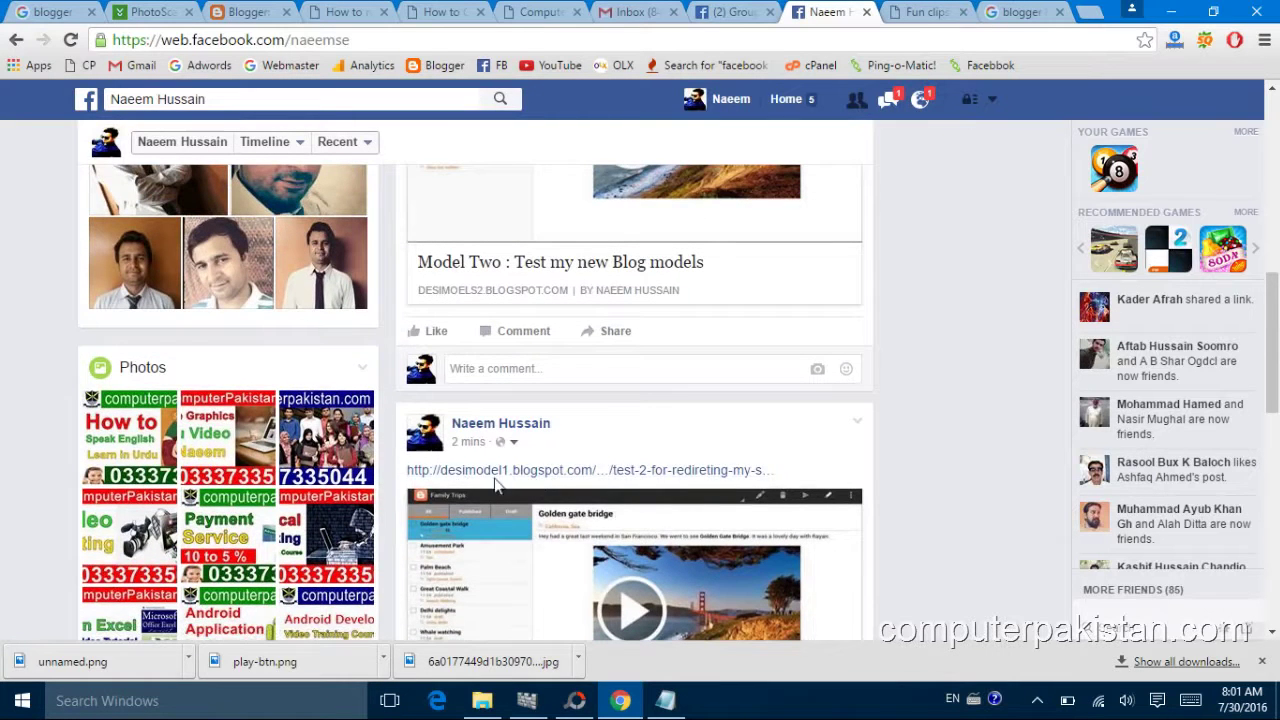
{"action": "scroll", "coordinate": [510, 485], "scroll_direction": "up", "scroll_amount": 1}
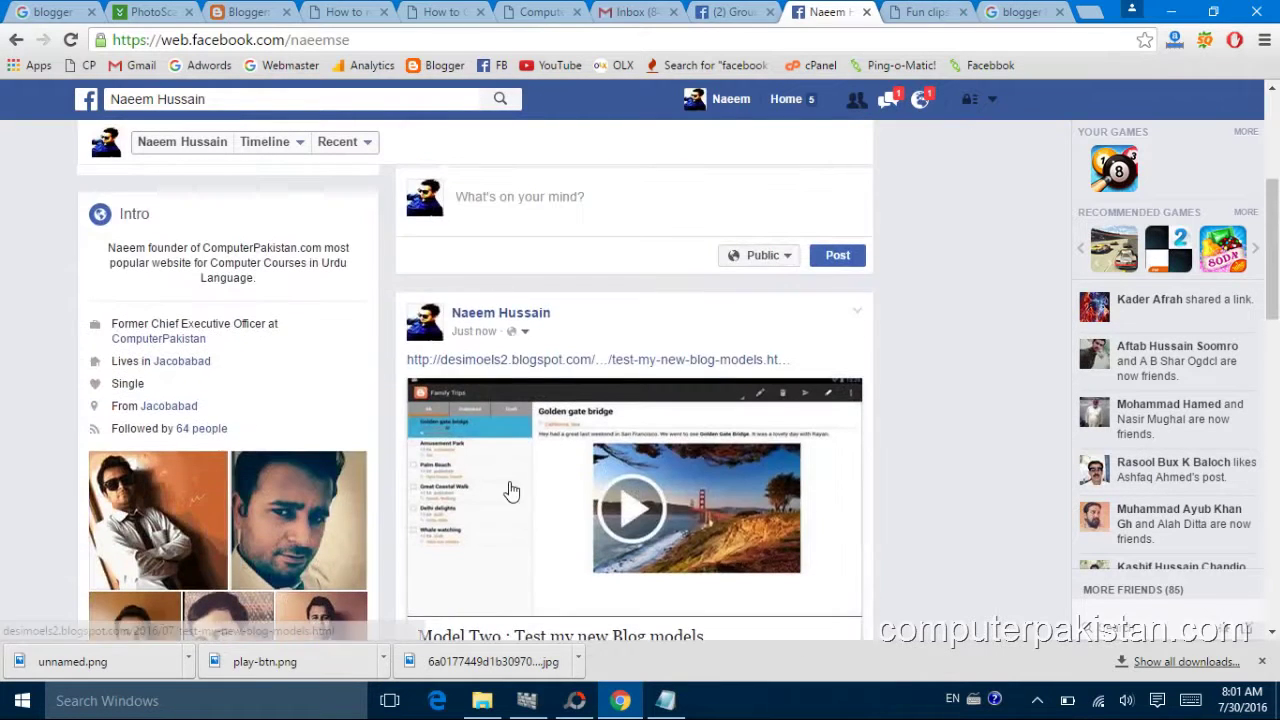
{"action": "scroll", "coordinate": [550, 492], "scroll_direction": "down", "scroll_amount": 3}
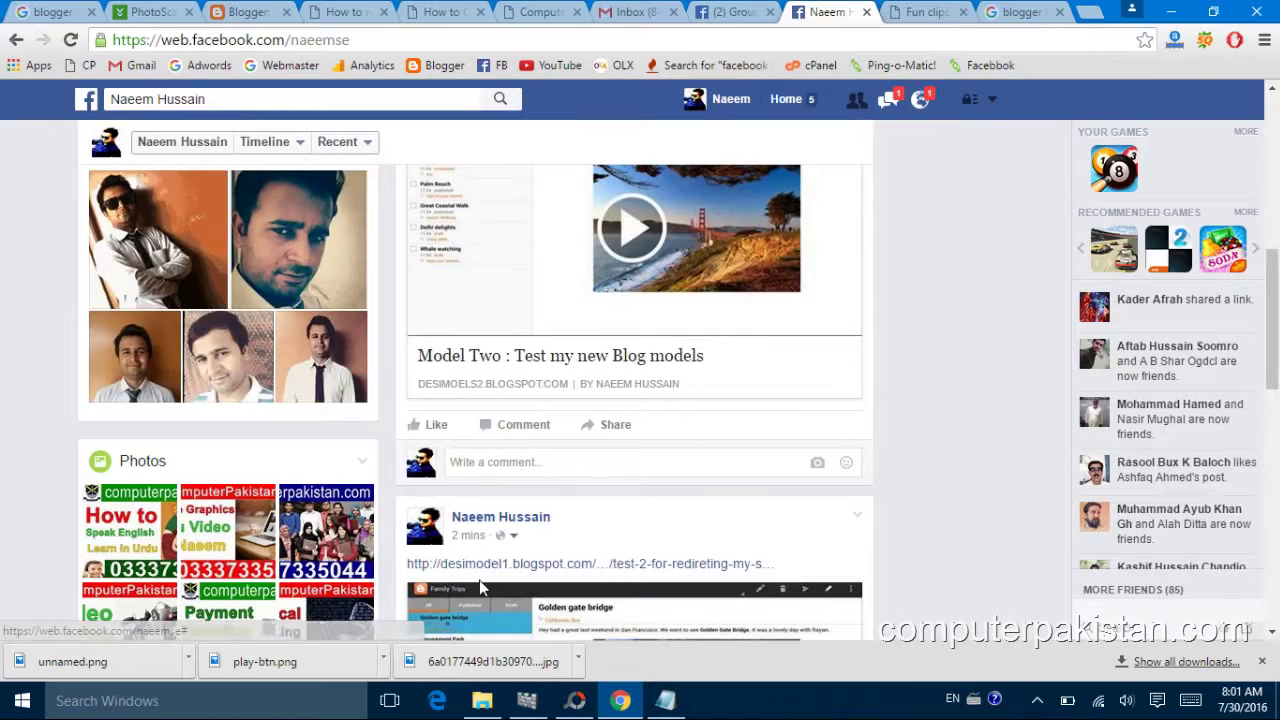
{"action": "scroll", "coordinate": [483, 583], "scroll_direction": "up", "scroll_amount": 3}
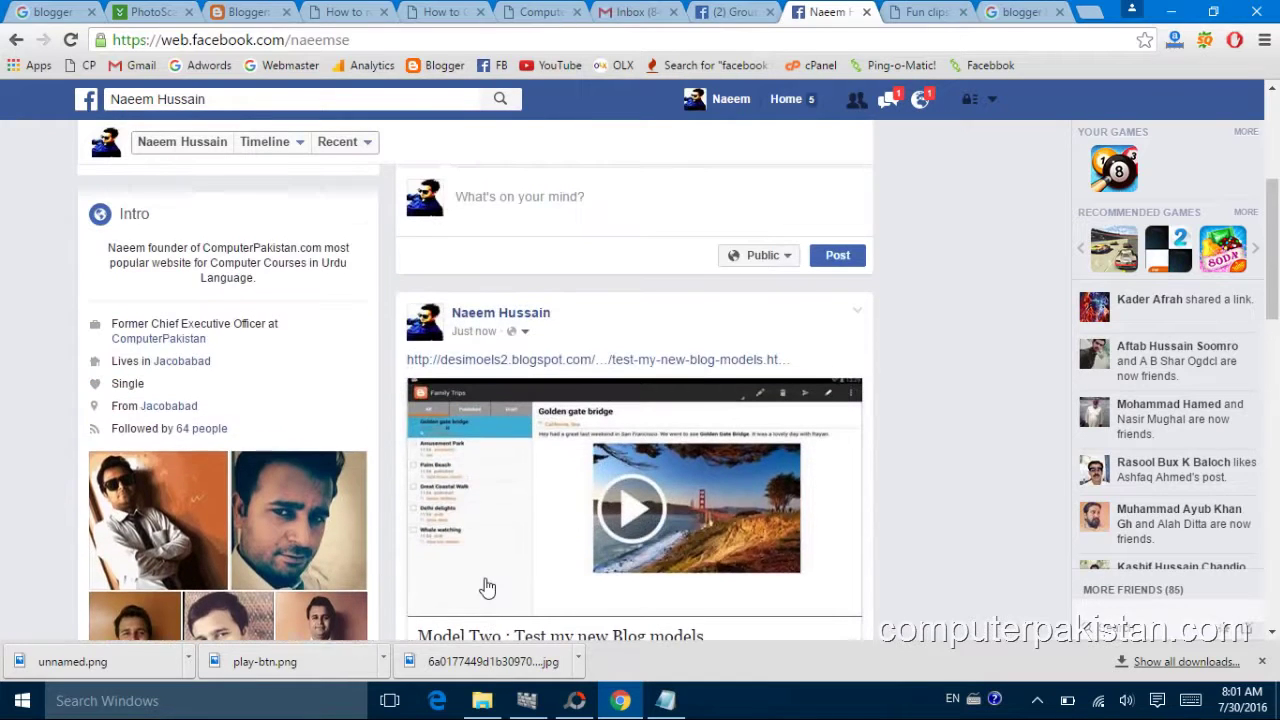
{"action": "left_click", "coordinate": [595, 512]}
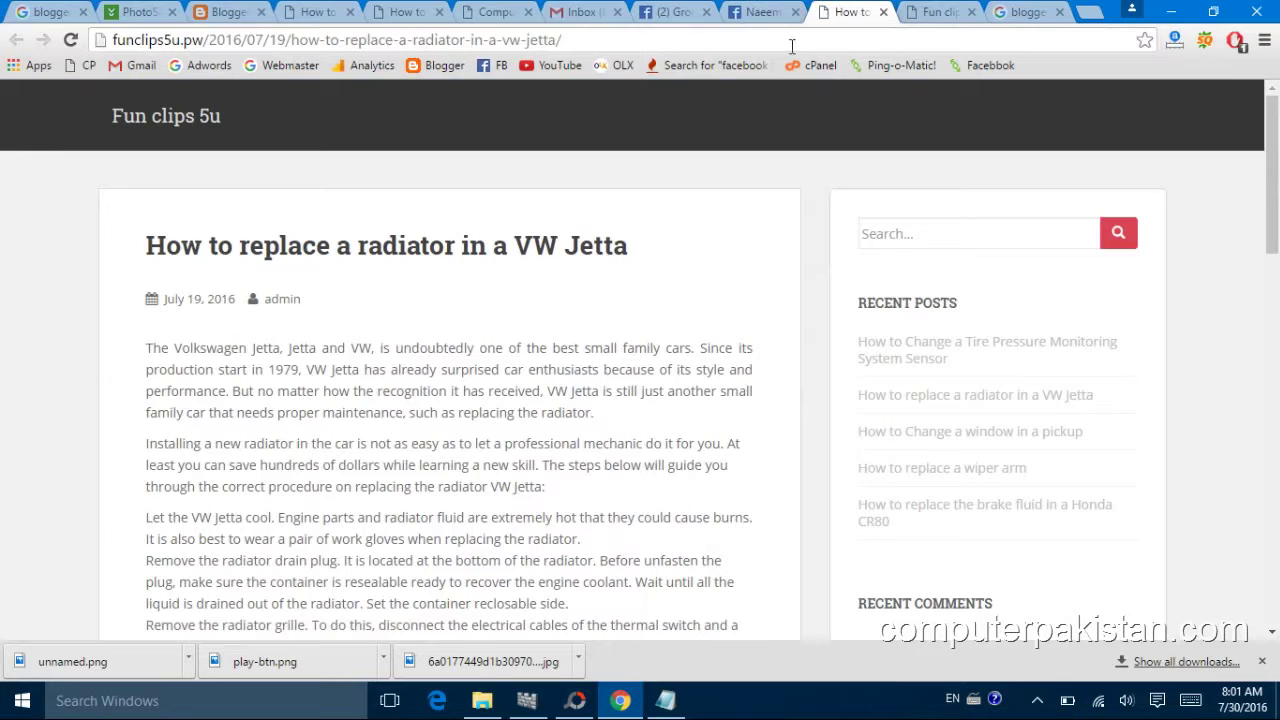
{"action": "left_click", "coordinate": [884, 12]}
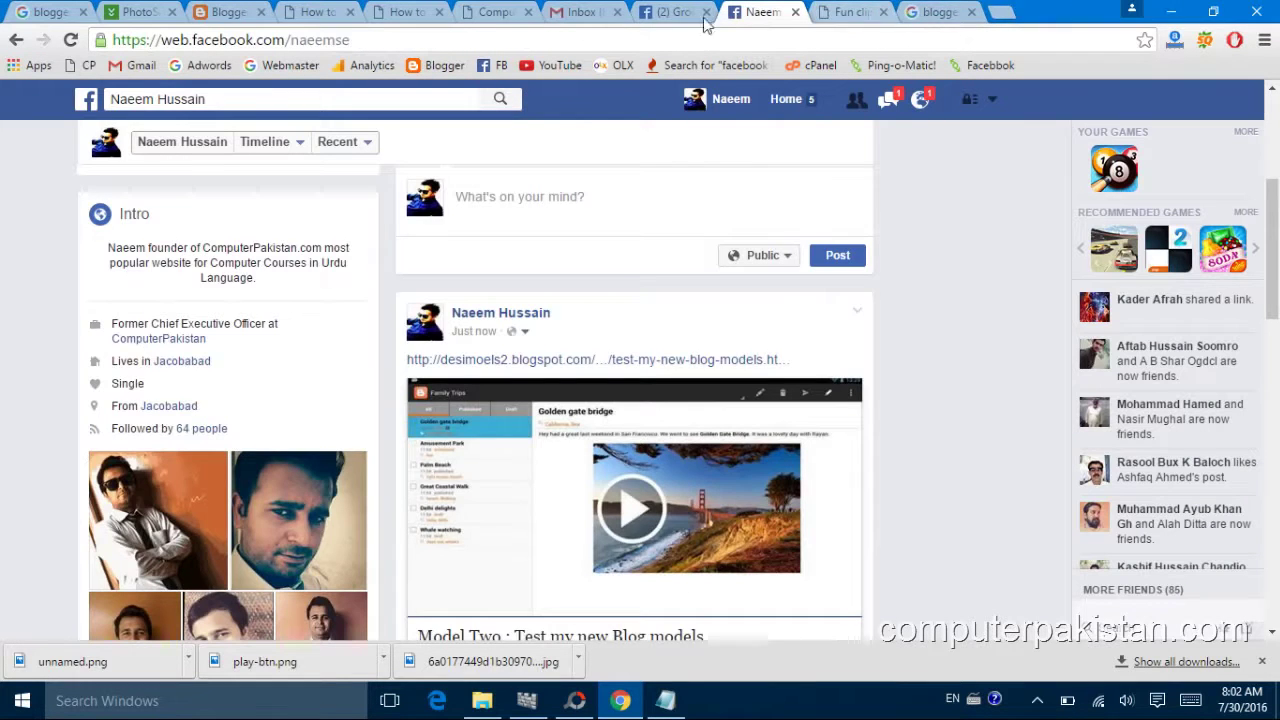
Test the redirect of the older Desi Models post from the timeline, look through the opened article, and return to Facebook.
{"action": "scroll", "coordinate": [580, 430], "scroll_direction": "down", "scroll_amount": 3}
{"action": "scroll", "coordinate": [580, 430], "scroll_direction": "down", "scroll_amount": 3}
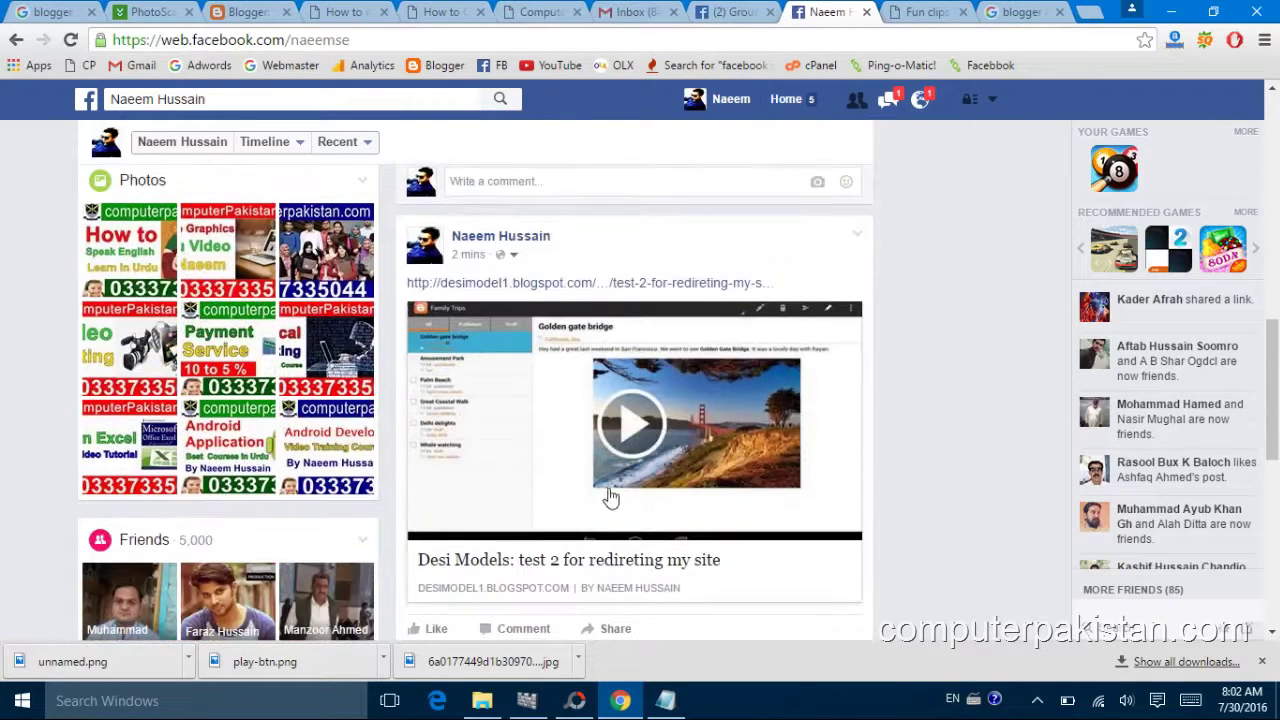
{"action": "left_click", "coordinate": [603, 434]}
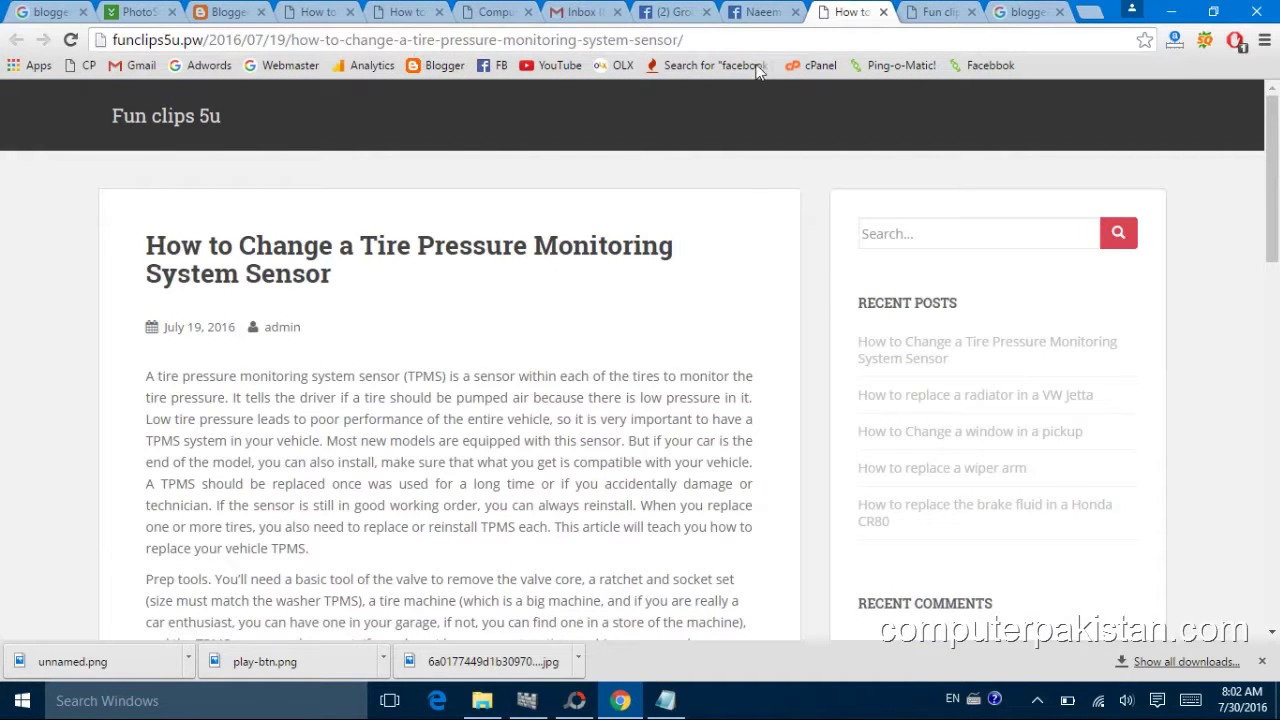
{"action": "scroll", "coordinate": [576, 490], "scroll_direction": "down", "scroll_amount": 7}
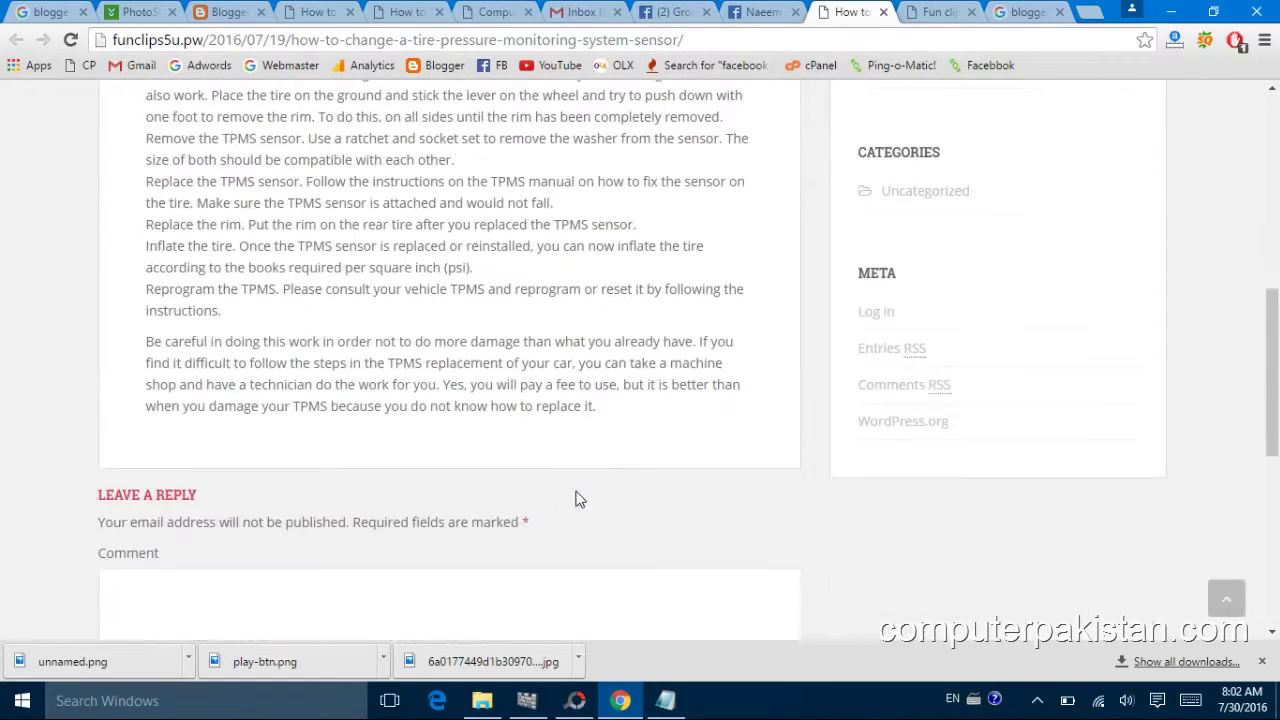
{"action": "scroll", "coordinate": [576, 495], "scroll_direction": "up", "scroll_amount": 10}
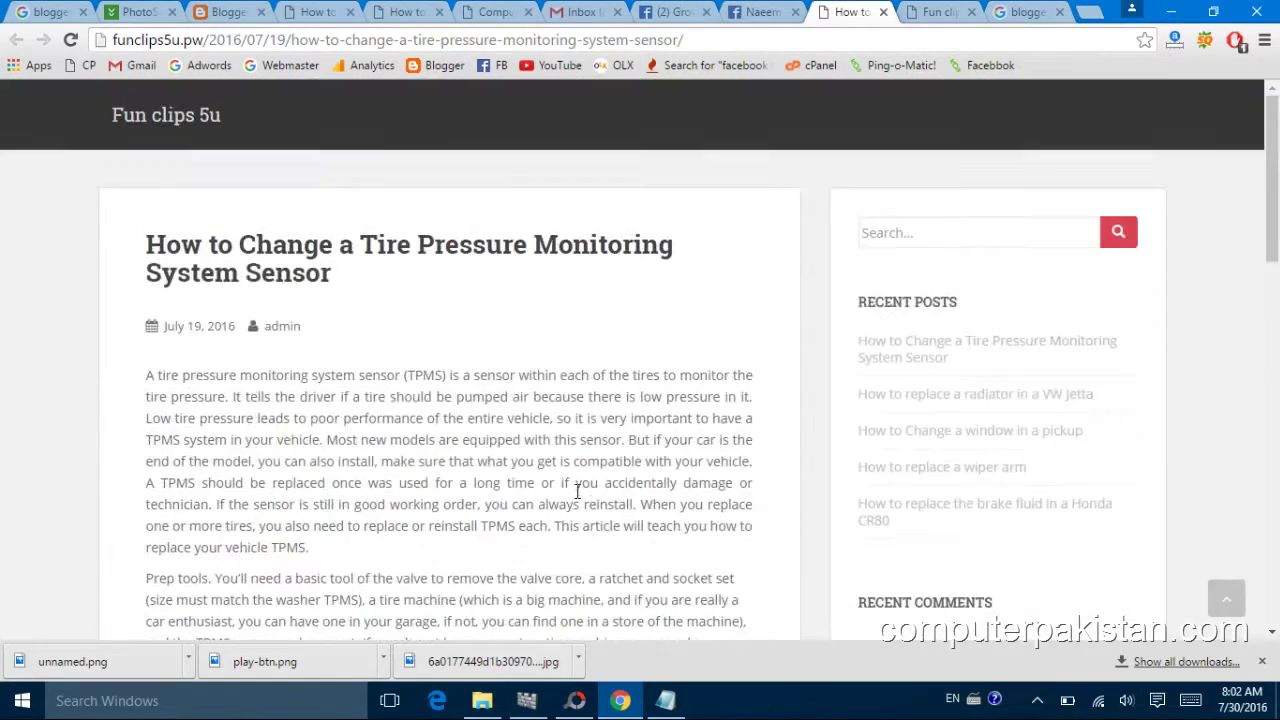
{"action": "left_click", "coordinate": [762, 12]}
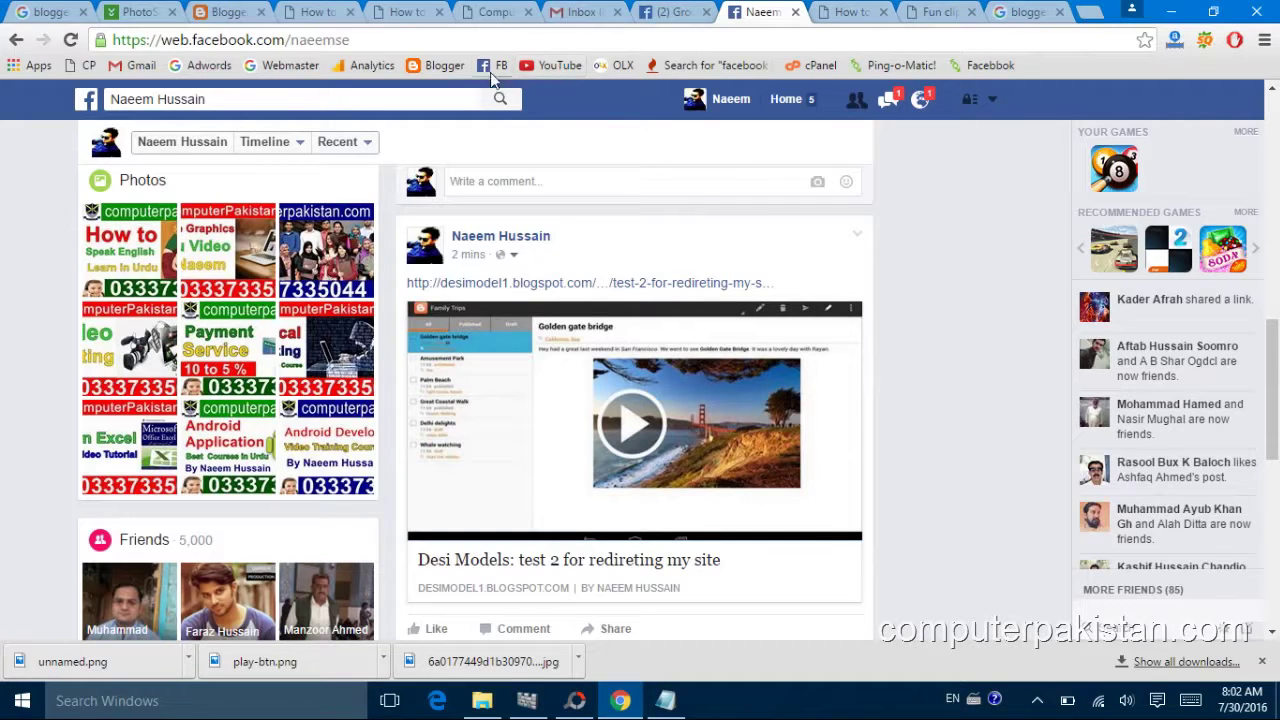
Return to Blogger, leave the Model Two post list for the overview of all blogs, and check Model Two's options.
{"action": "left_click", "coordinate": [210, 14]}
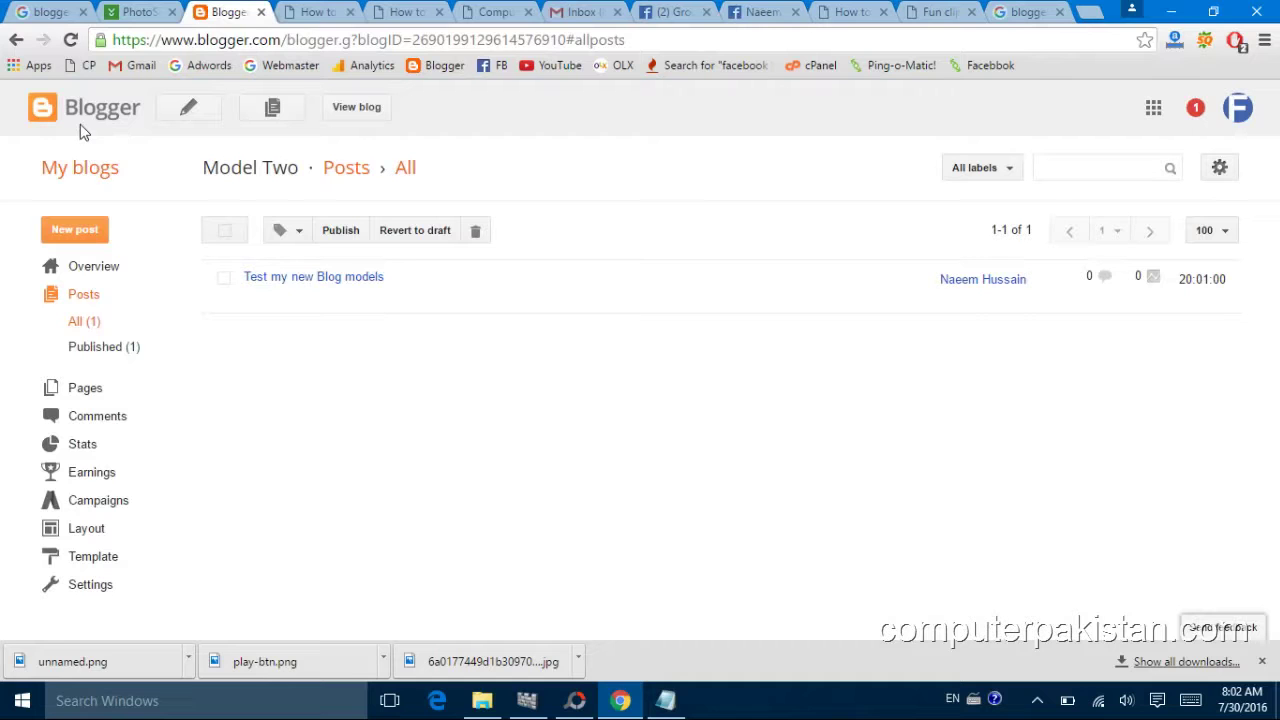
{"action": "left_click", "coordinate": [95, 108]}
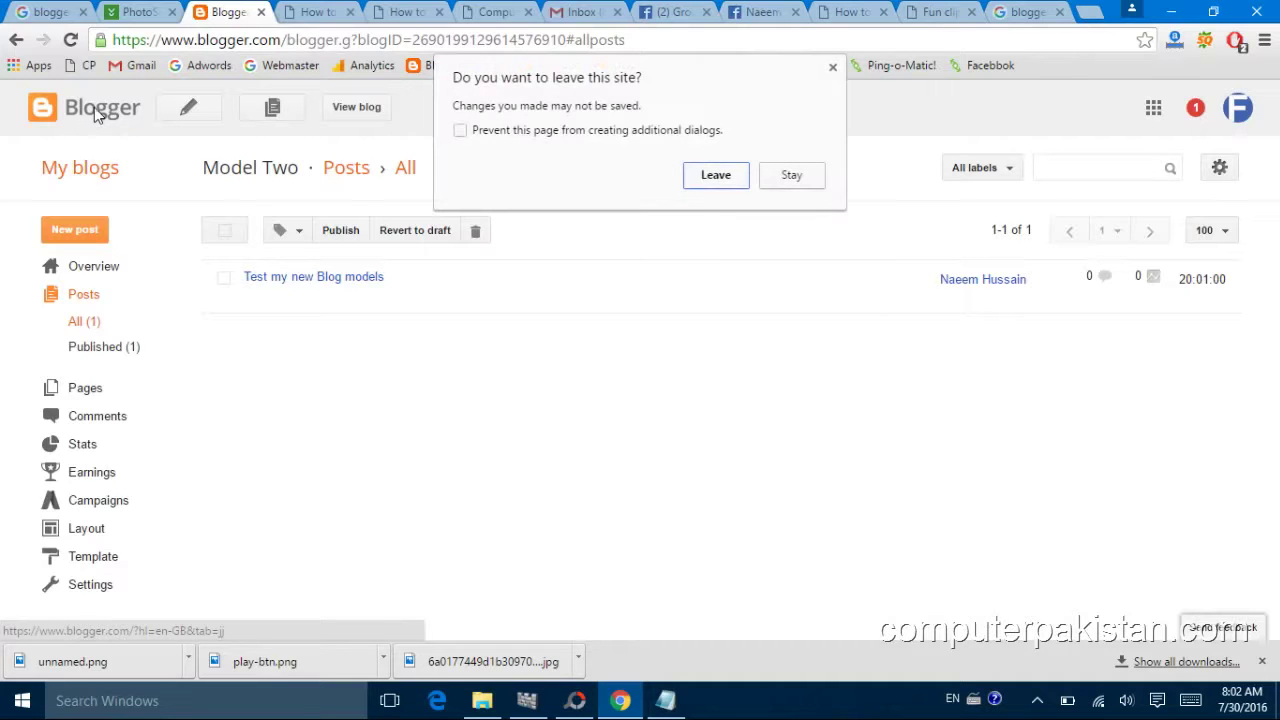
{"action": "left_click", "coordinate": [716, 178]}
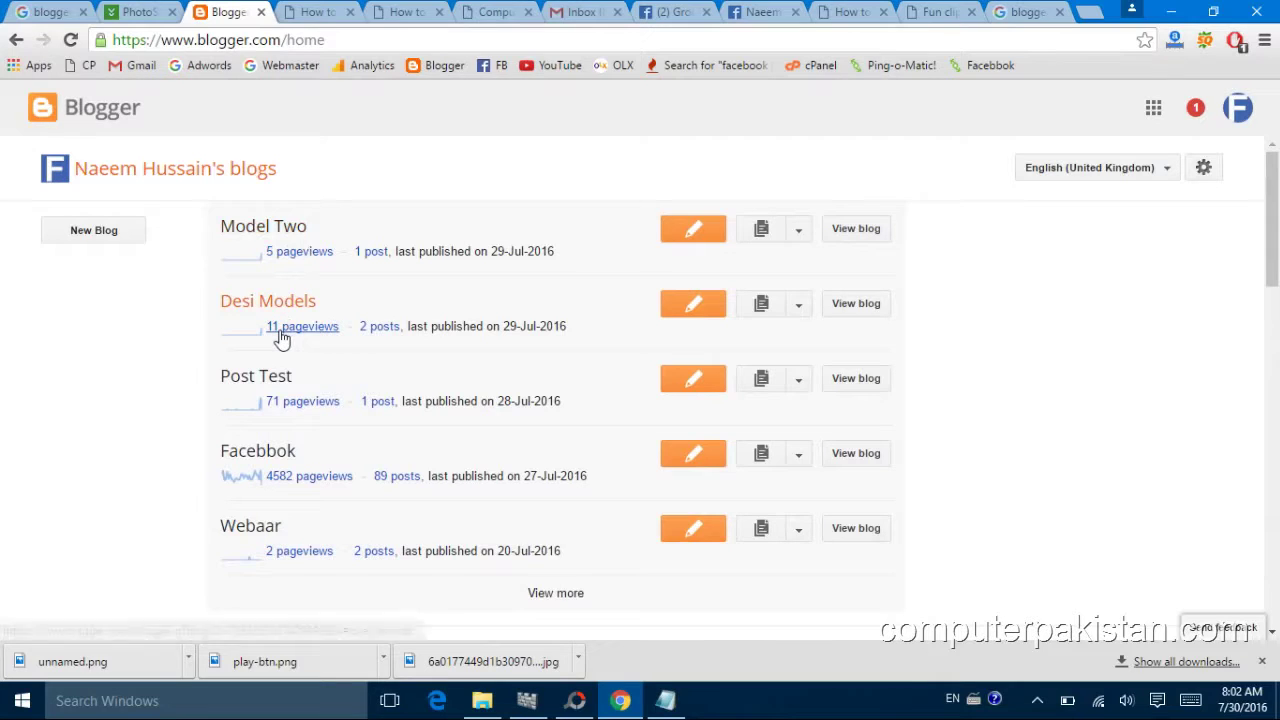
{"action": "left_click", "coordinate": [850, 229]}
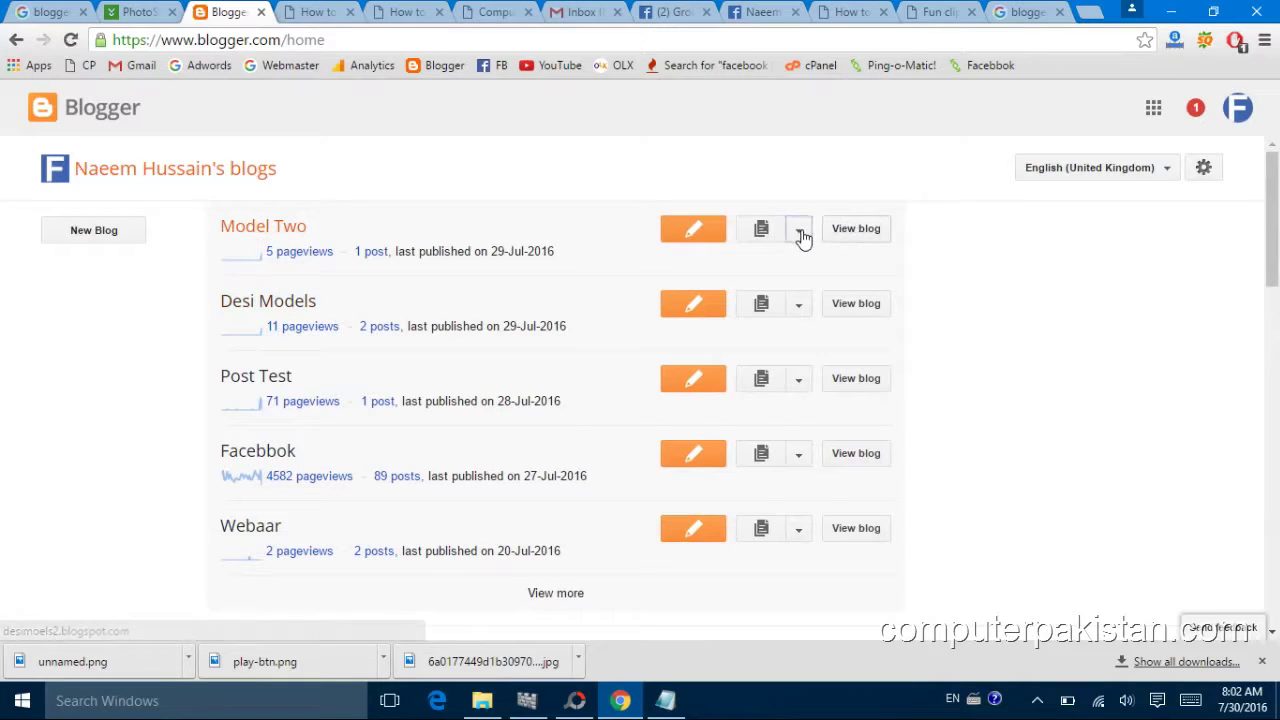
{"action": "left_click", "coordinate": [799, 229]}
{"action": "left_click", "coordinate": [799, 229]}
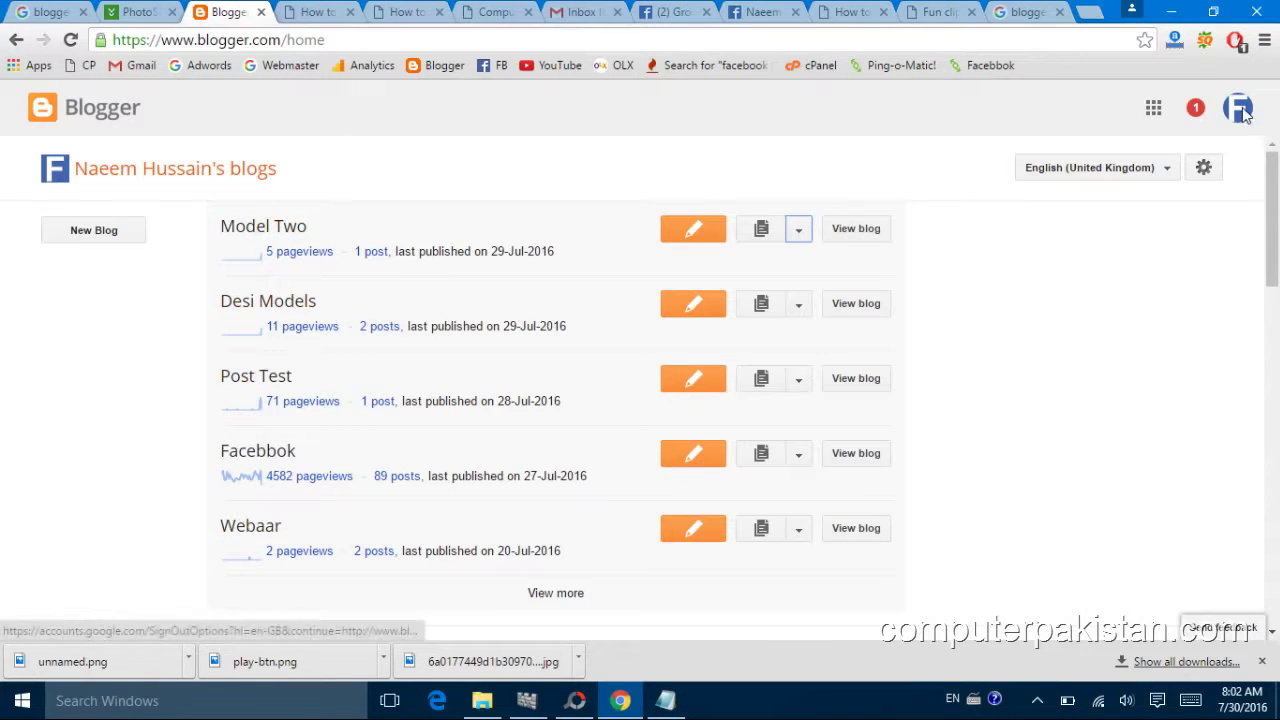
Remove the article address between the location.href quotes in the redirect code in Notepad, and close the file.
{"action": "left_click", "coordinate": [665, 700]}
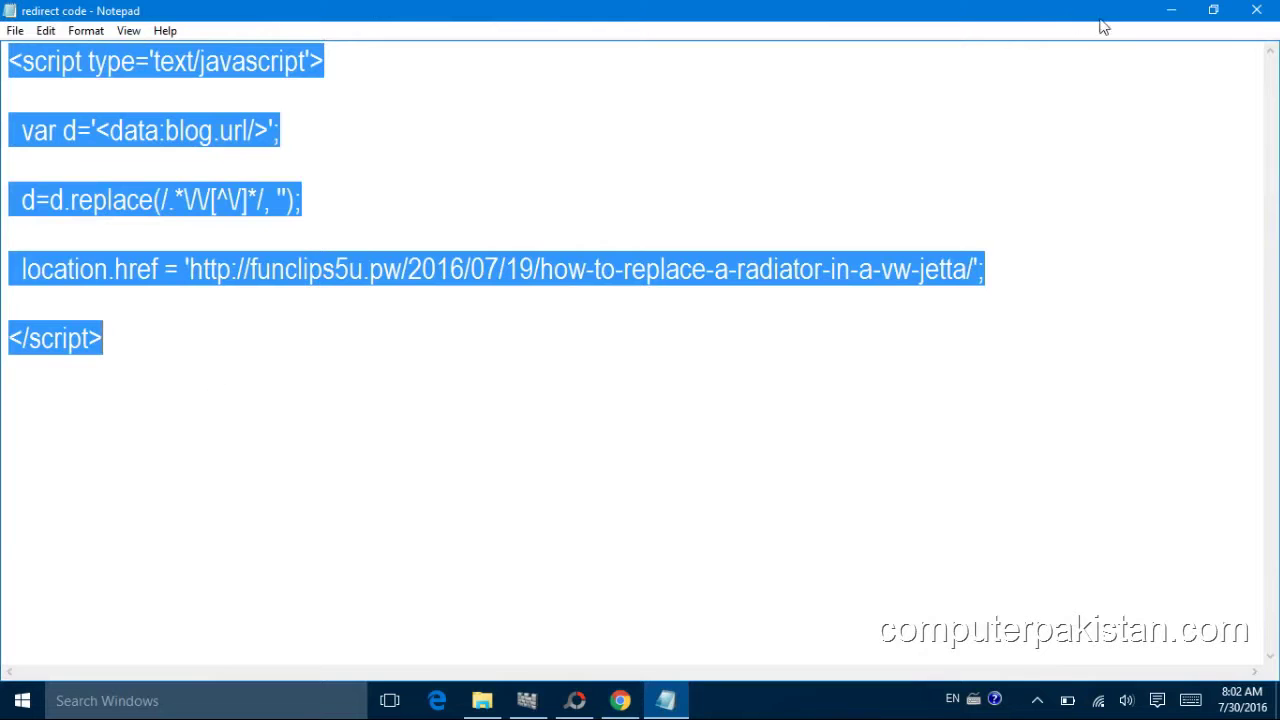
{"action": "left_click", "coordinate": [1256, 10]}
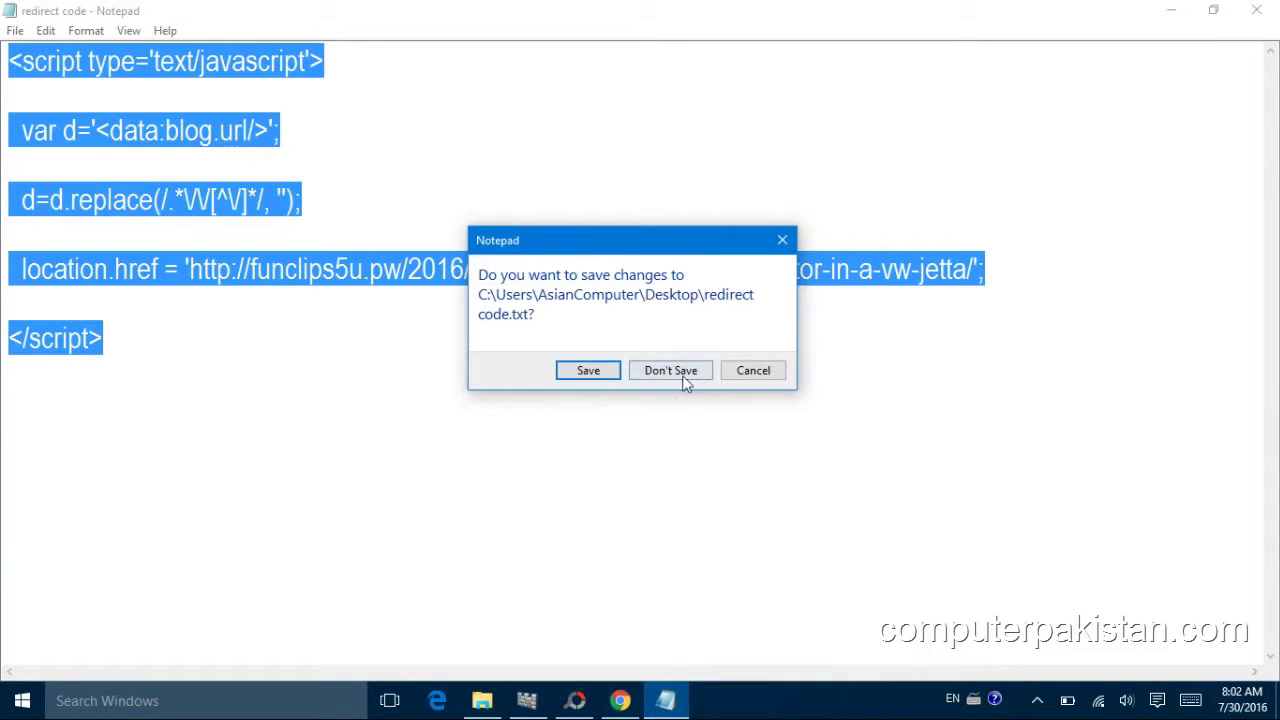
{"action": "left_click", "coordinate": [750, 371]}
{"action": "left_click_drag", "start_coordinate": [974, 269], "coordinate": [190, 278]}
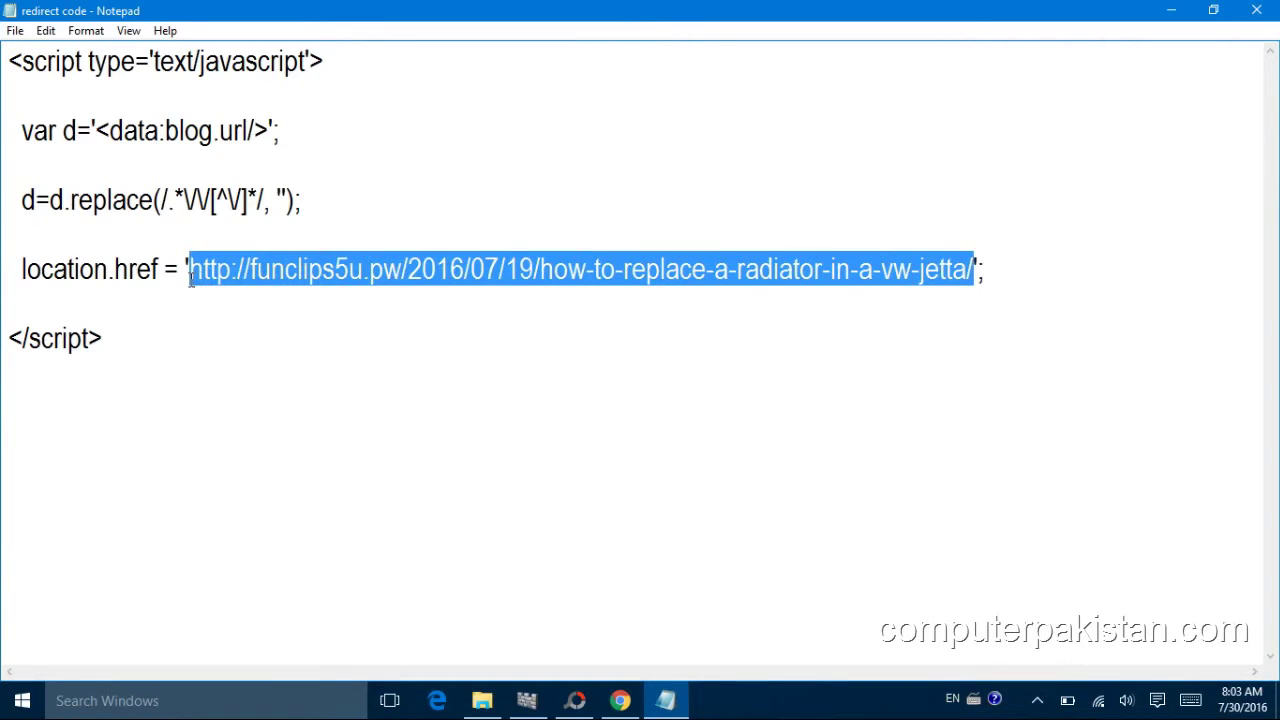
{"action": "key", "text": "BackSpace"}
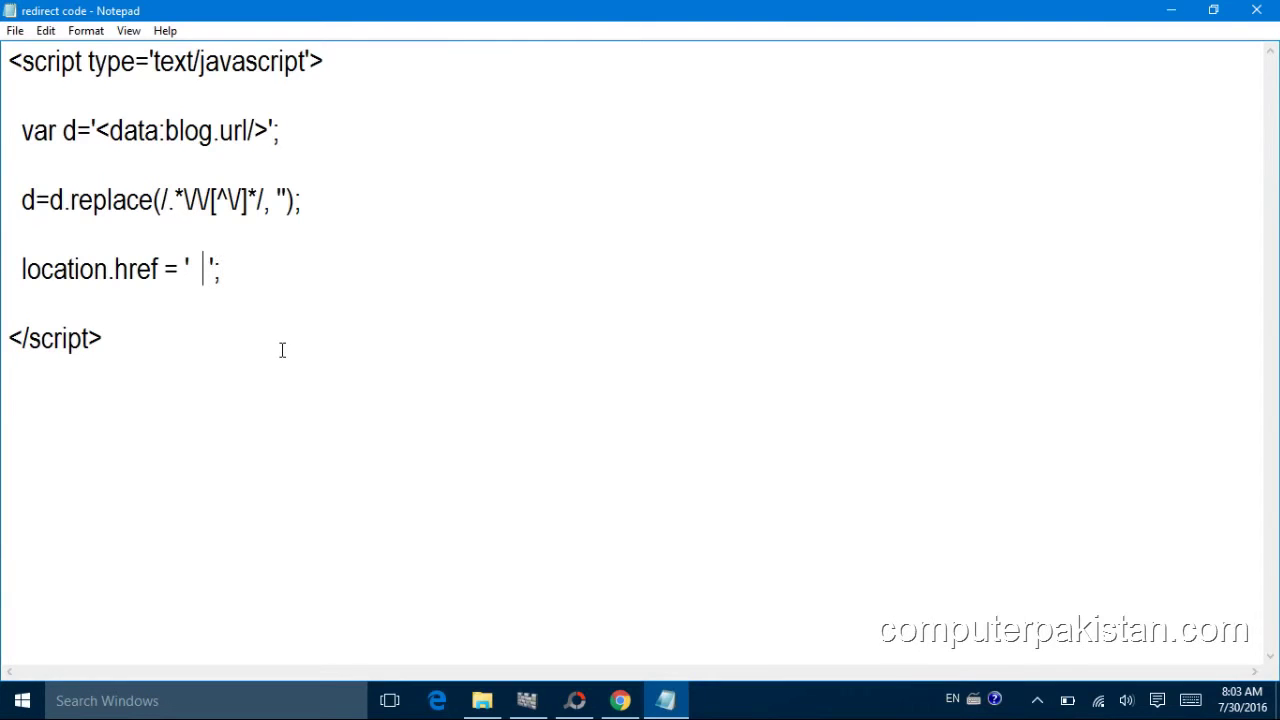
{"action": "left_click", "coordinate": [1262, 18]}
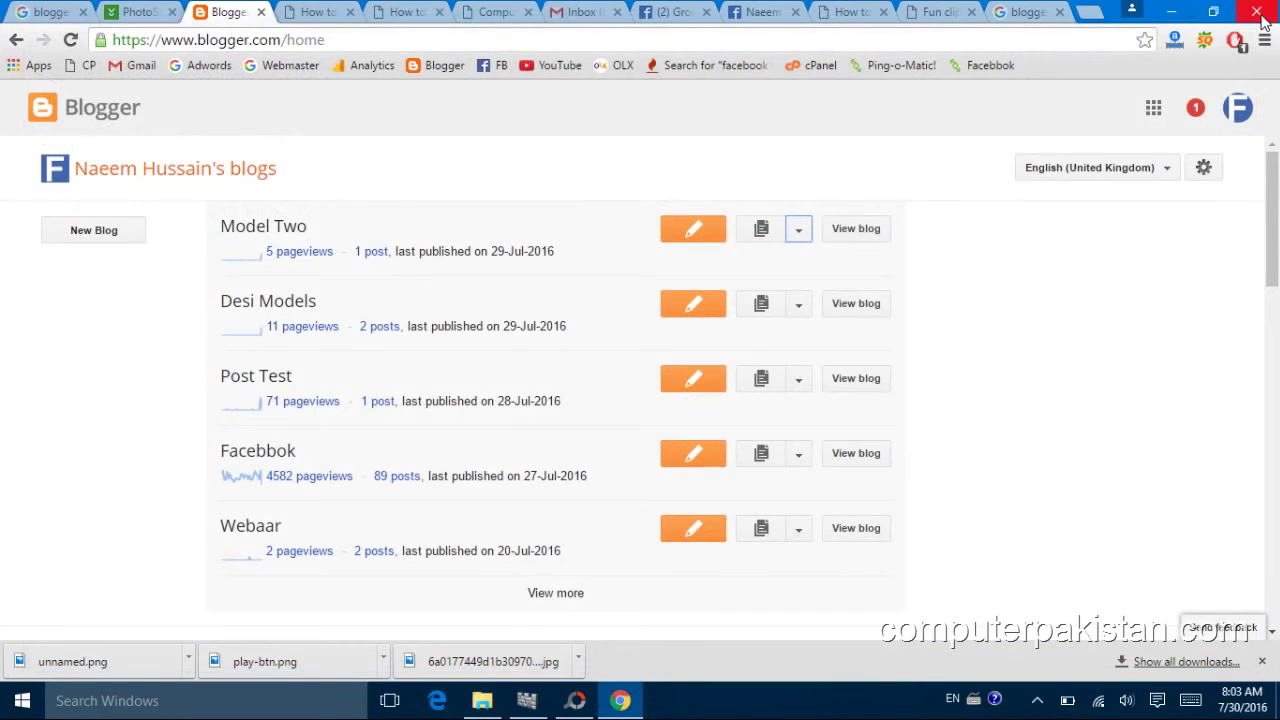